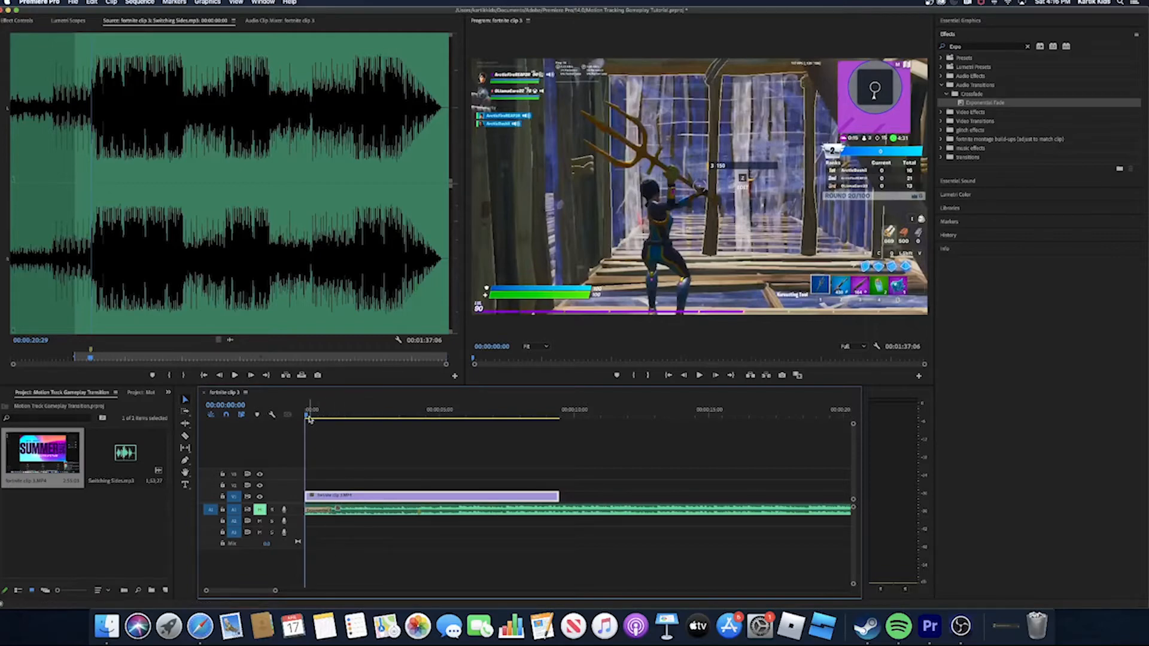
# - Scrub through the whole gameplay clip to its end and play its opening from the sequence start
pyautogui.moveTo(307, 414); pyautogui.dragTo(559, 463)
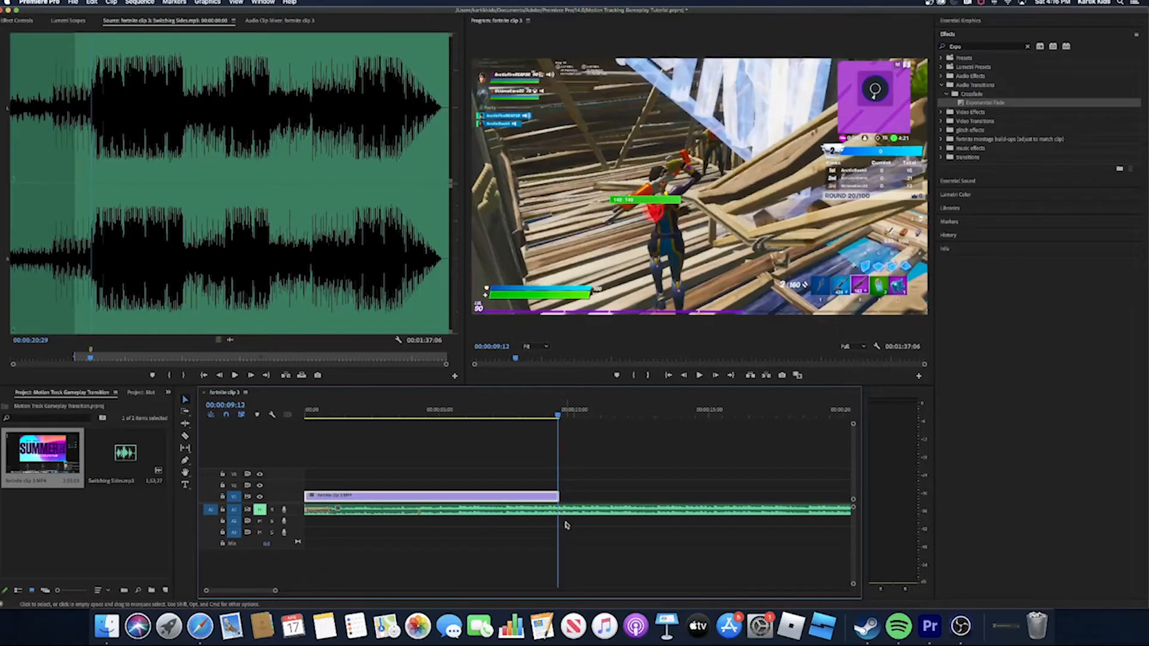
pyautogui.press('Right')
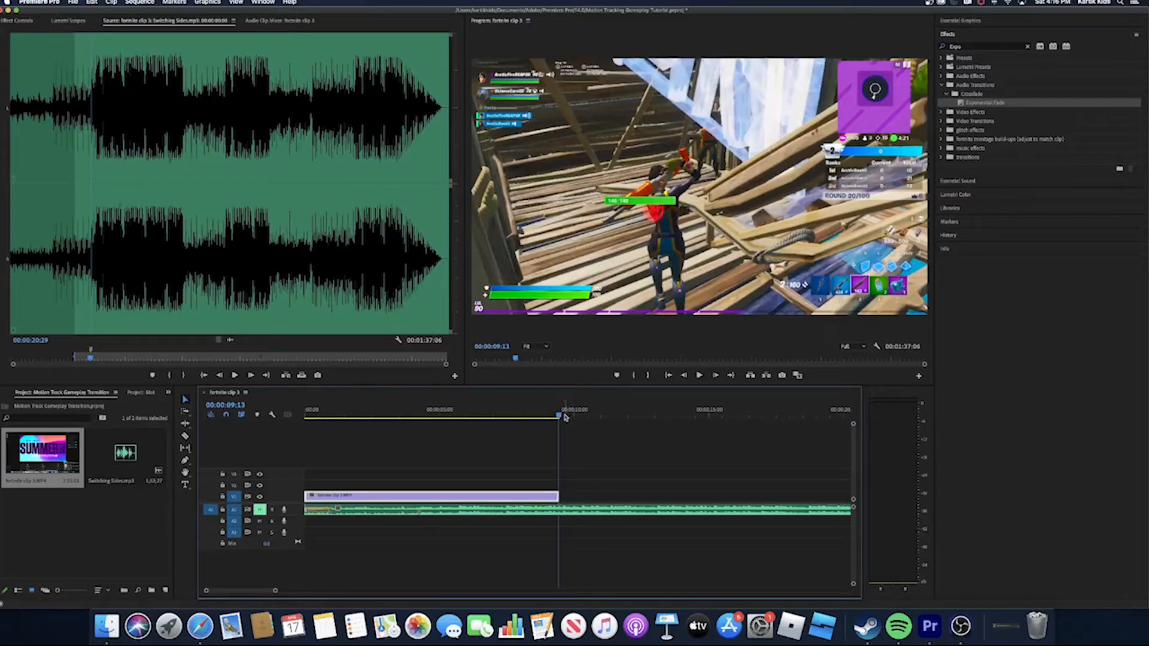
pyautogui.moveTo(565, 417); pyautogui.dragTo(305, 415)
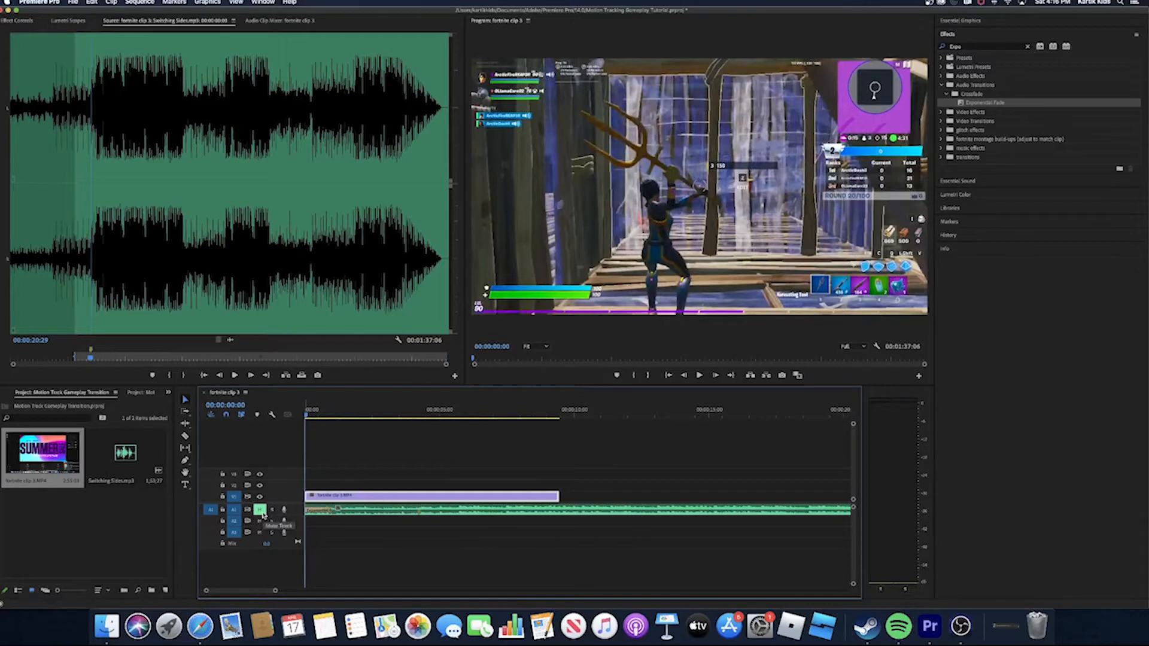
pyautogui.press('space')
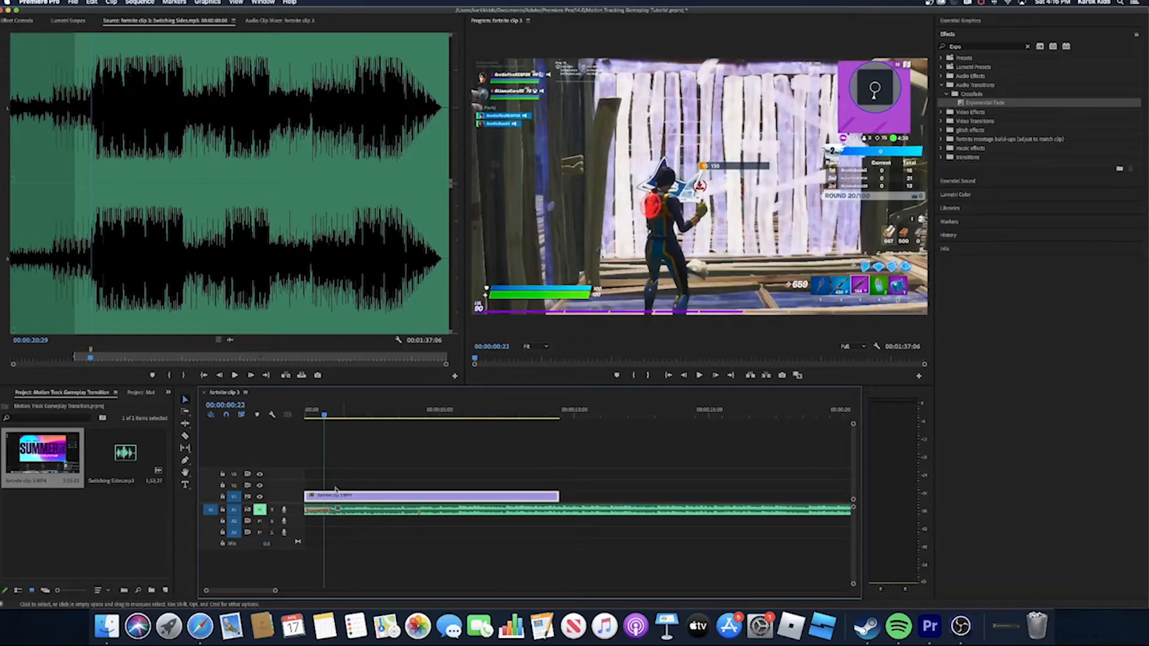
# - Try starting the gameplay clip at 00:00:00:22, and move it back to the sequence start
pyautogui.moveTo(317, 495); pyautogui.dragTo(337, 519)
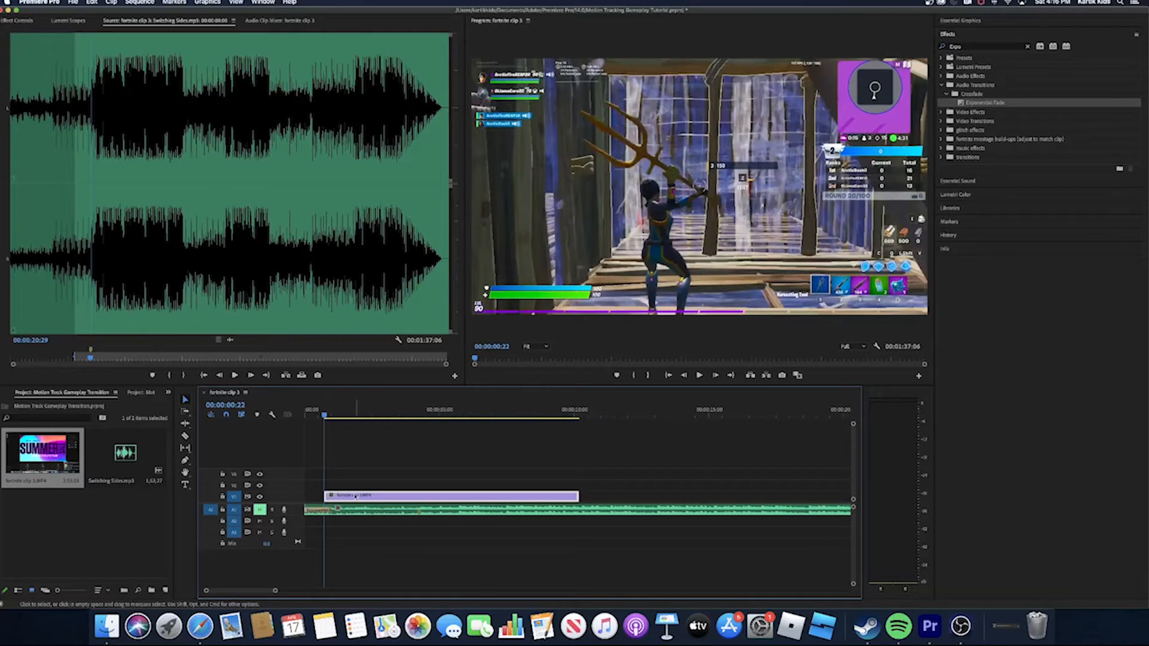
pyautogui.moveTo(355, 496); pyautogui.dragTo(336, 503)
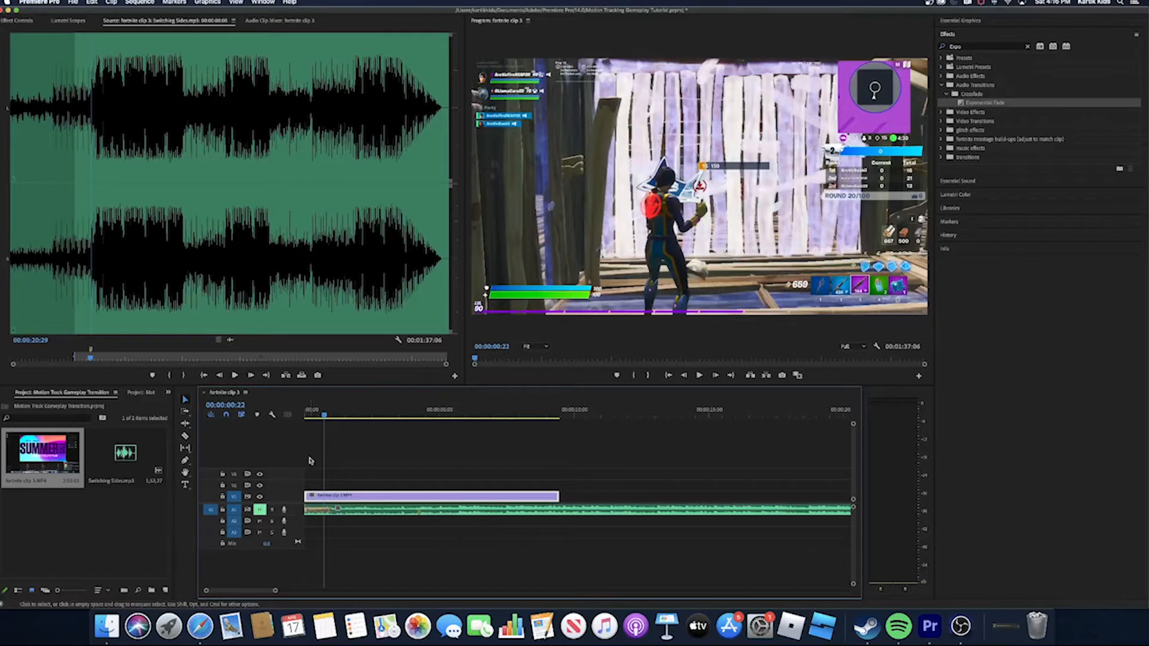
# - Unmute the music track and play the sequence from the start, replaying from 00:00:03:09 to listen for the beat
pyautogui.moveTo(327, 415); pyautogui.dragTo(305, 422)
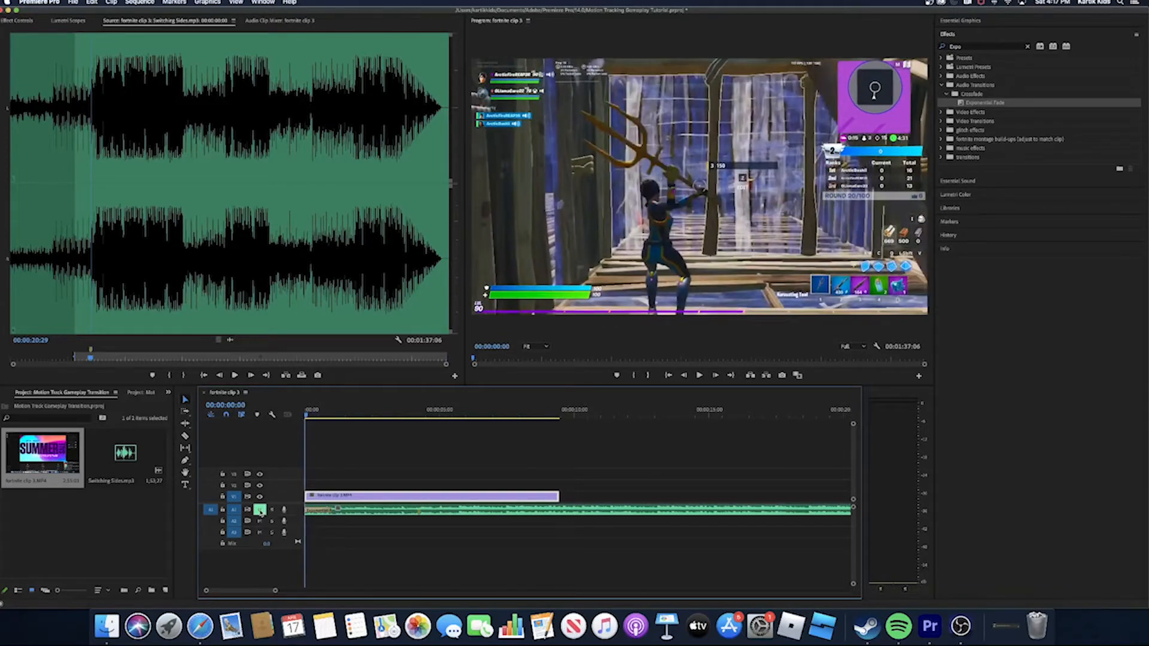
pyautogui.click(259, 510)
pyautogui.press('space')
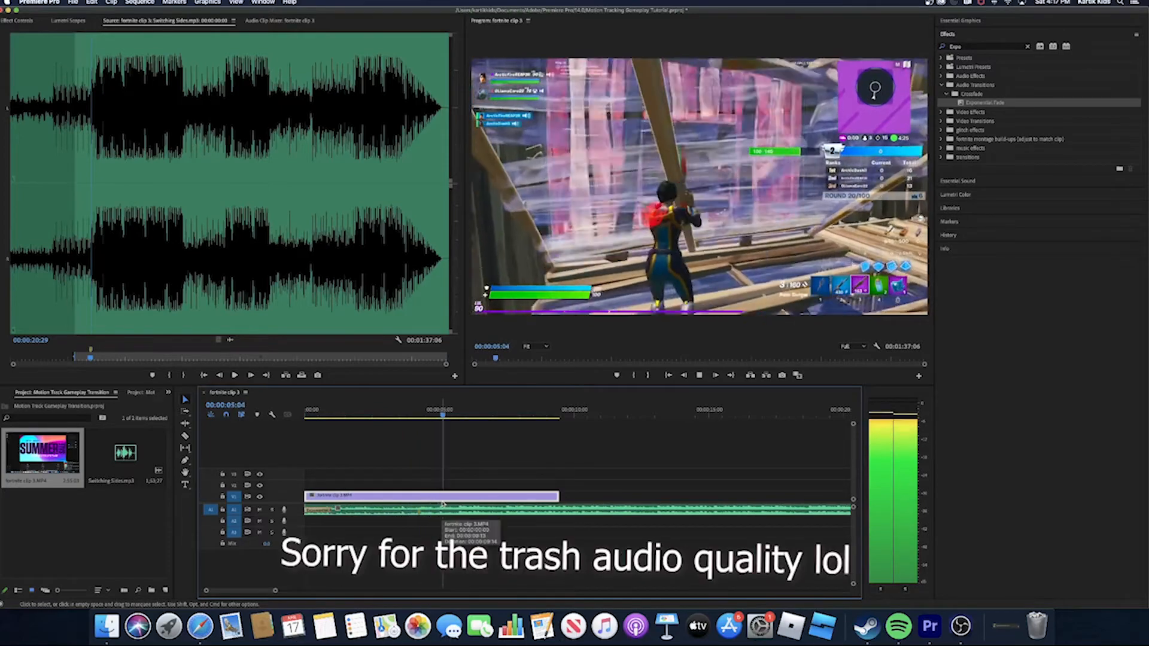
pyautogui.press('space')
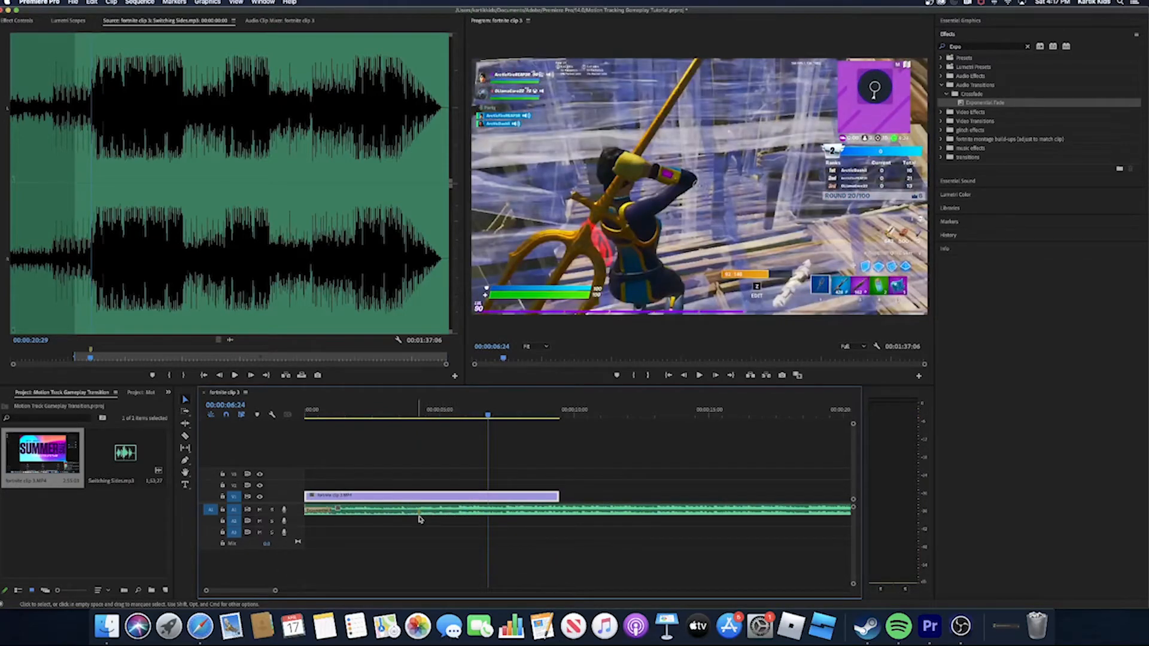
pyautogui.moveTo(493, 417); pyautogui.dragTo(396, 448)
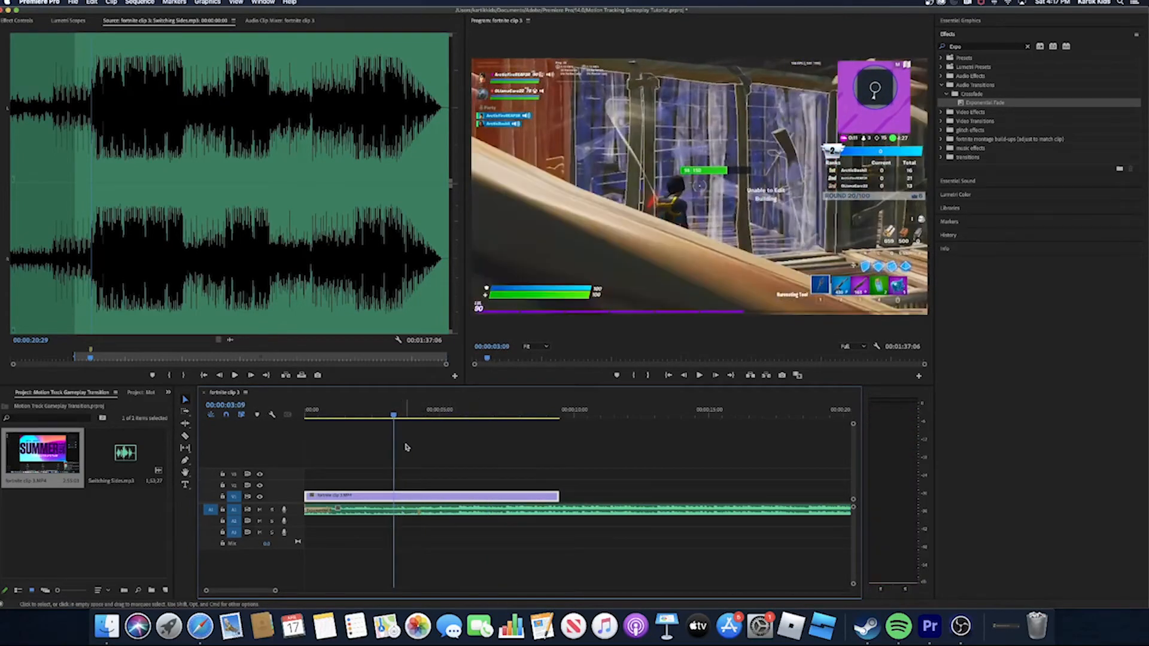
pyautogui.press('space')
pyautogui.press('space')
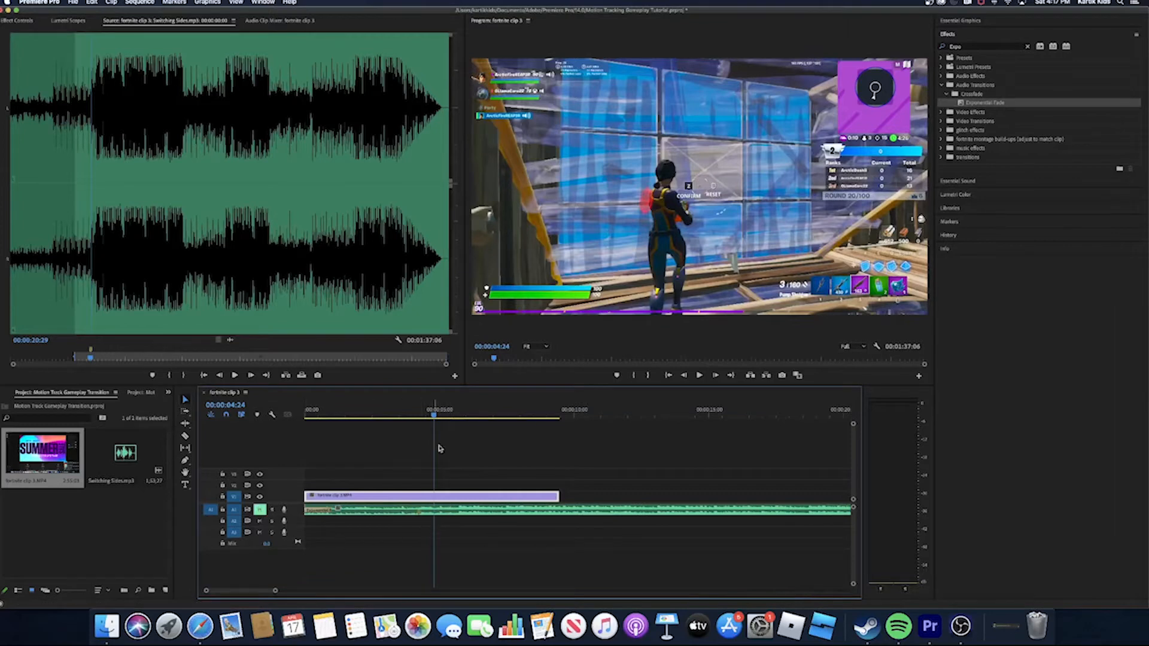
# - Cut the opening section off the gameplay clip with the Razor tool and move the remaining part to the sequence start
pyautogui.moveTo(432, 420); pyautogui.dragTo(513, 441)
pyautogui.press('c')
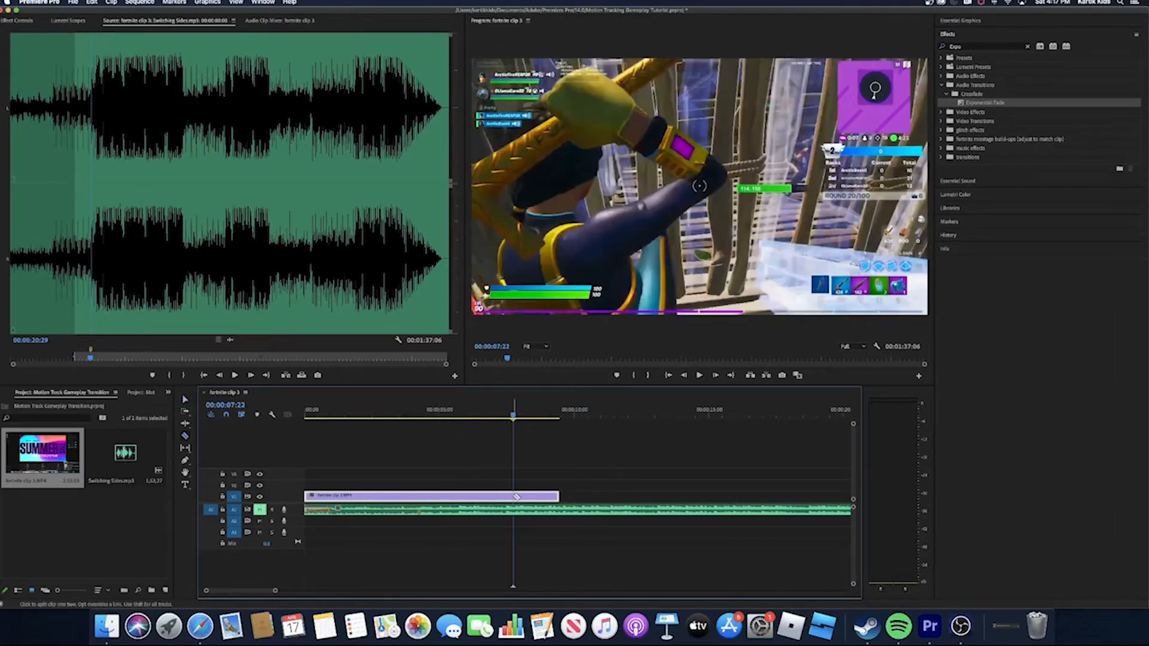
pyautogui.click(516, 496)
pyautogui.press('Delete')
pyautogui.moveTo(522, 497); pyautogui.dragTo(282, 492)
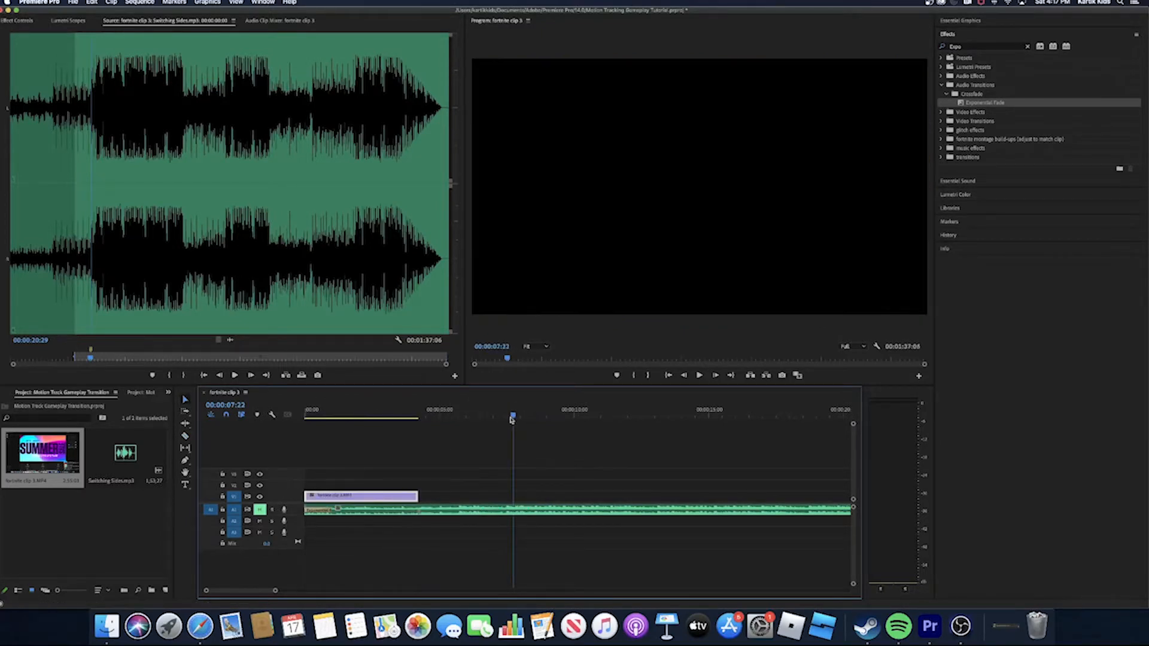
# - Play the trimmed clip with the music from the start, and replay from 00:00:05:08 to find the beat
pyautogui.moveTo(511, 416); pyautogui.dragTo(262, 518)
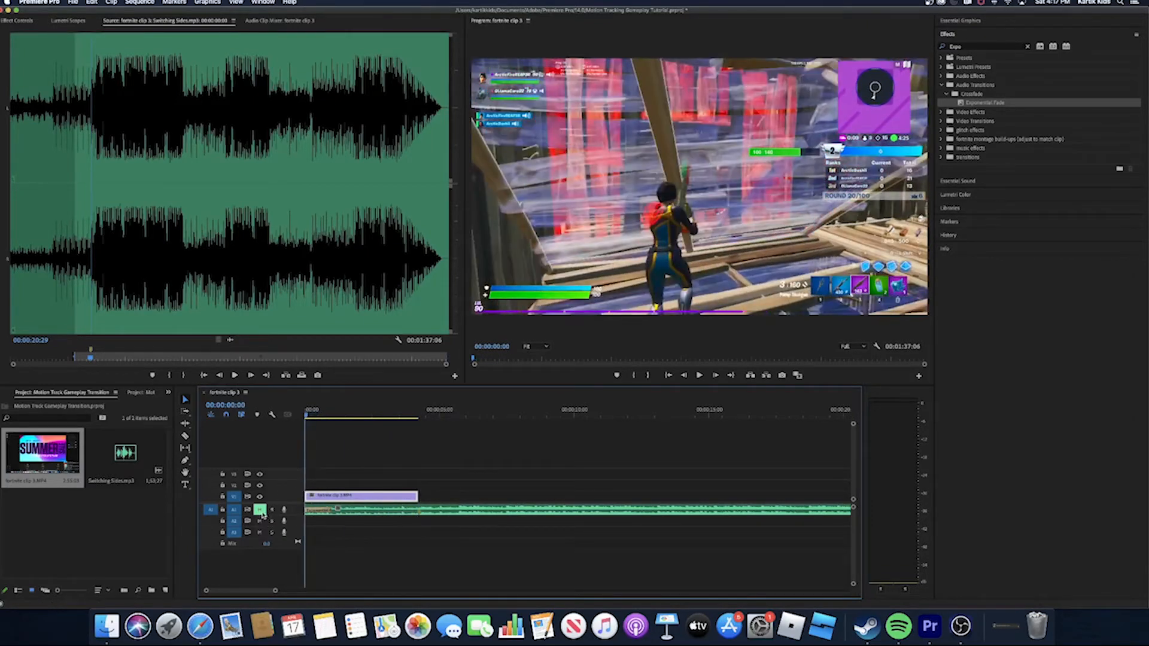
pyautogui.click(261, 511)
pyautogui.press('space')
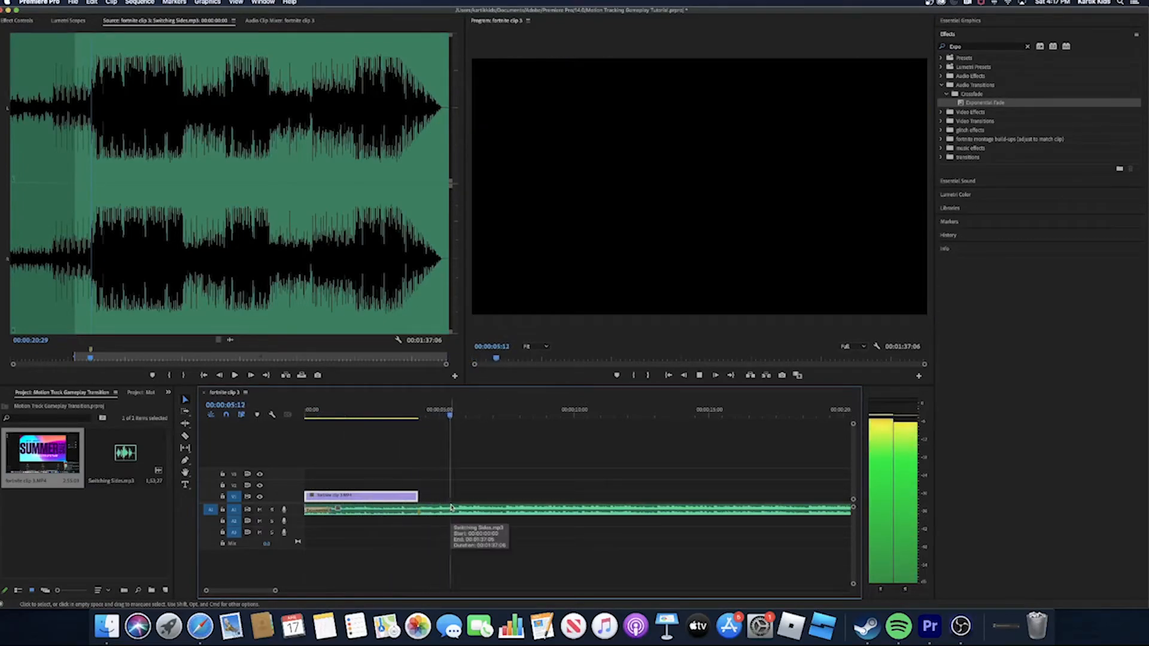
pyautogui.press('space')
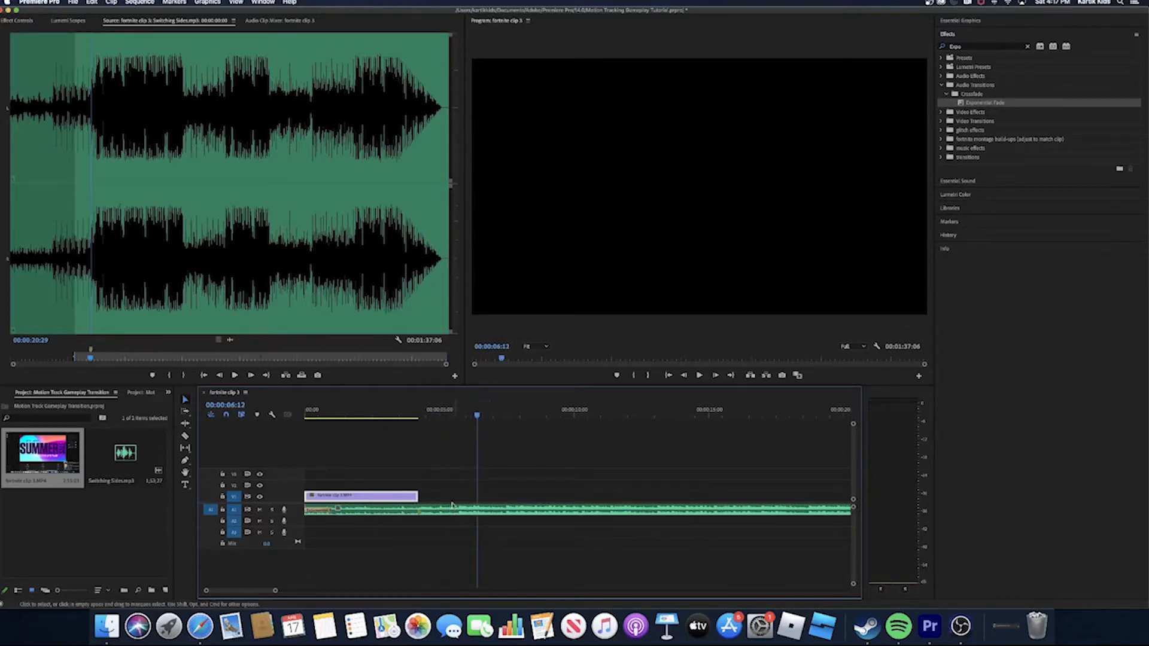
pyautogui.click(259, 509)
pyautogui.moveTo(474, 419); pyautogui.dragTo(446, 419)
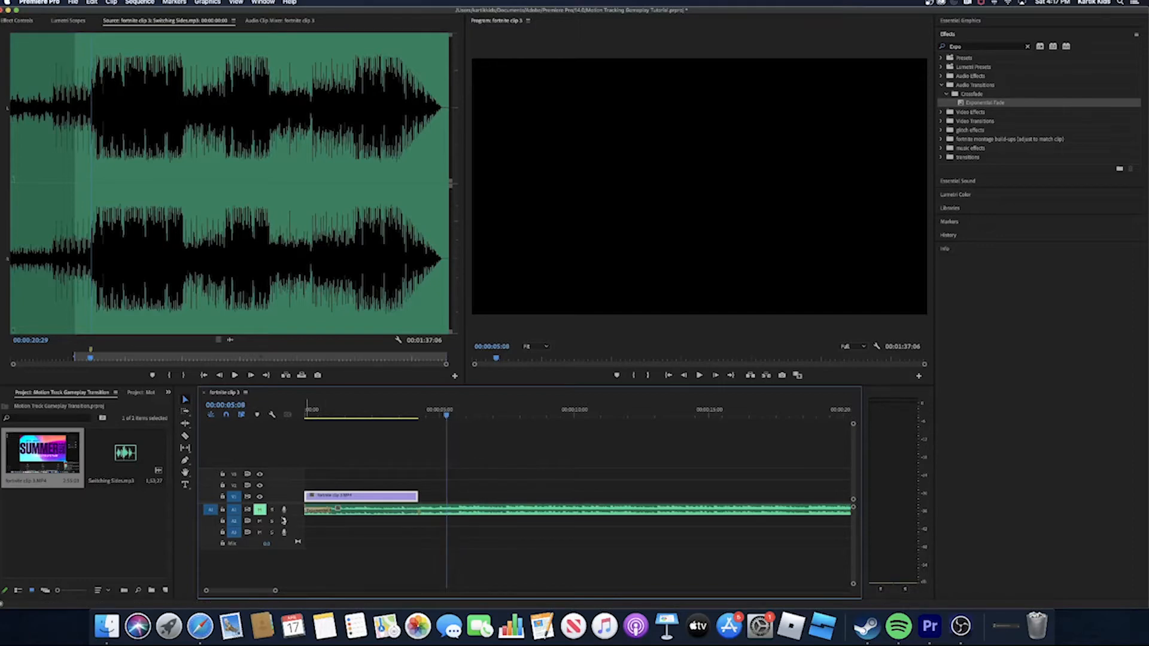
pyautogui.click(259, 509)
pyautogui.press('space')
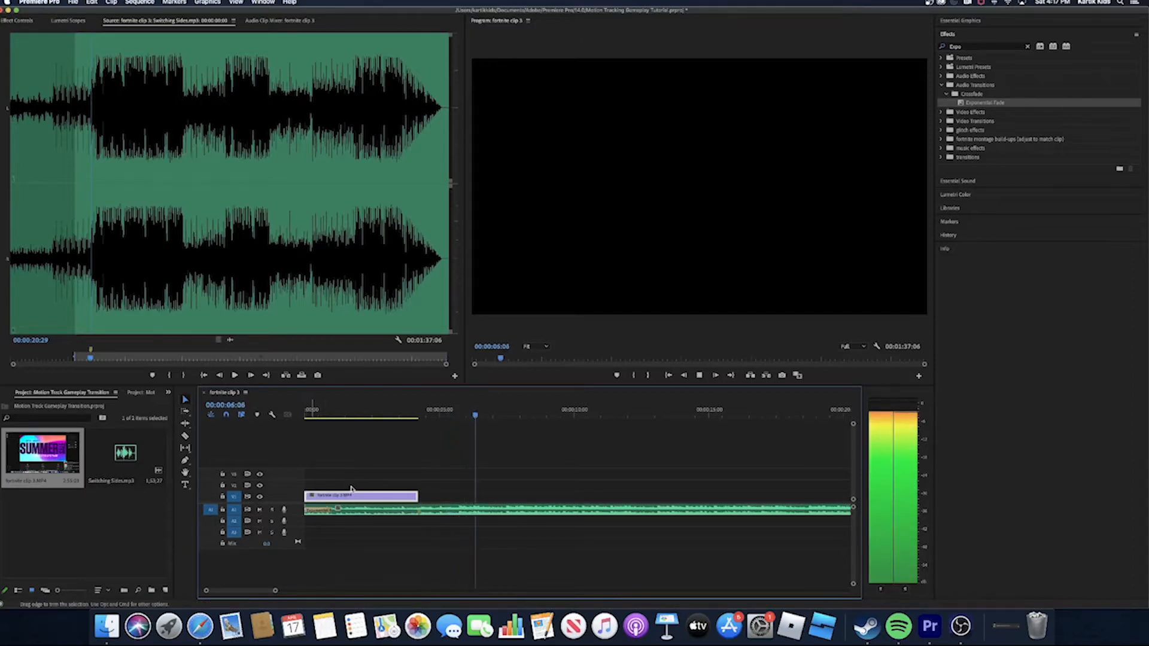
pyautogui.press('space')
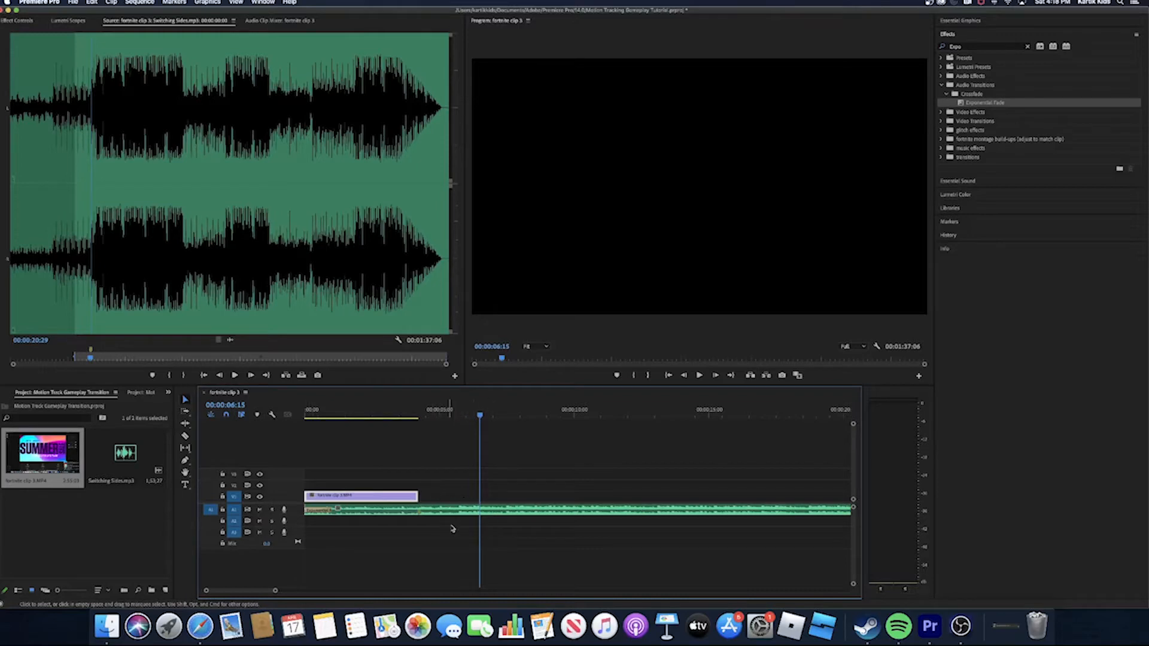
# - Mute the music track, place a copy of the trimmed clip at 00:00:06:15 and extend the copy's end
pyautogui.click(260, 510)
pyautogui.moveTo(341, 498); pyautogui.dragTo(526, 507)
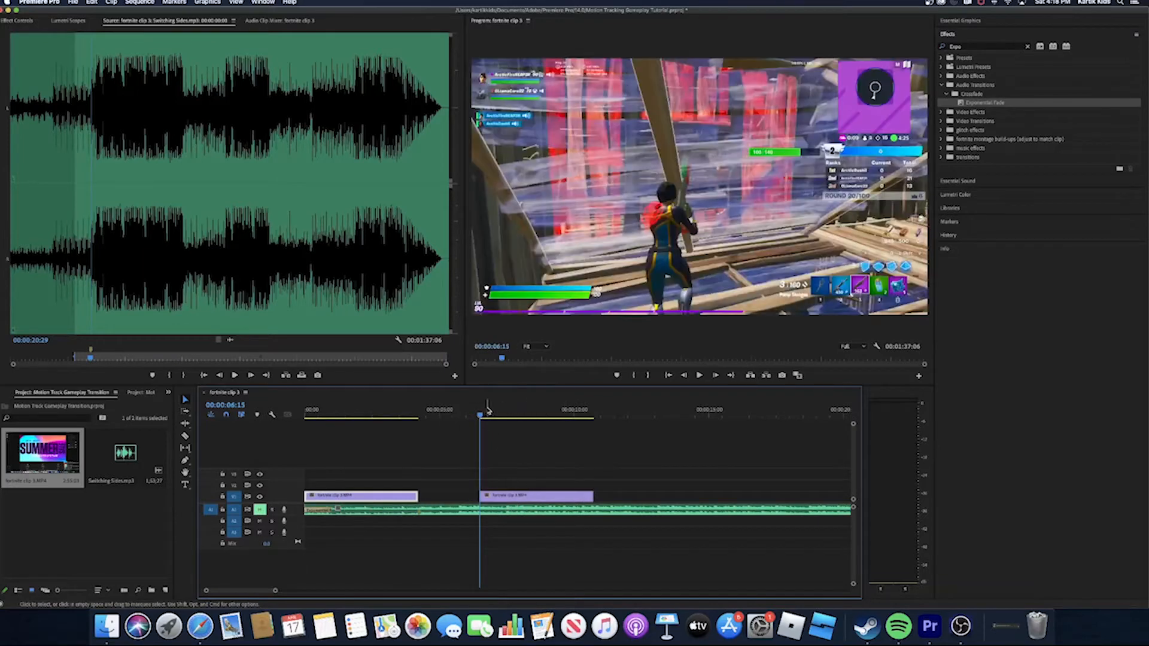
pyautogui.moveTo(488, 409); pyautogui.dragTo(516, 427)
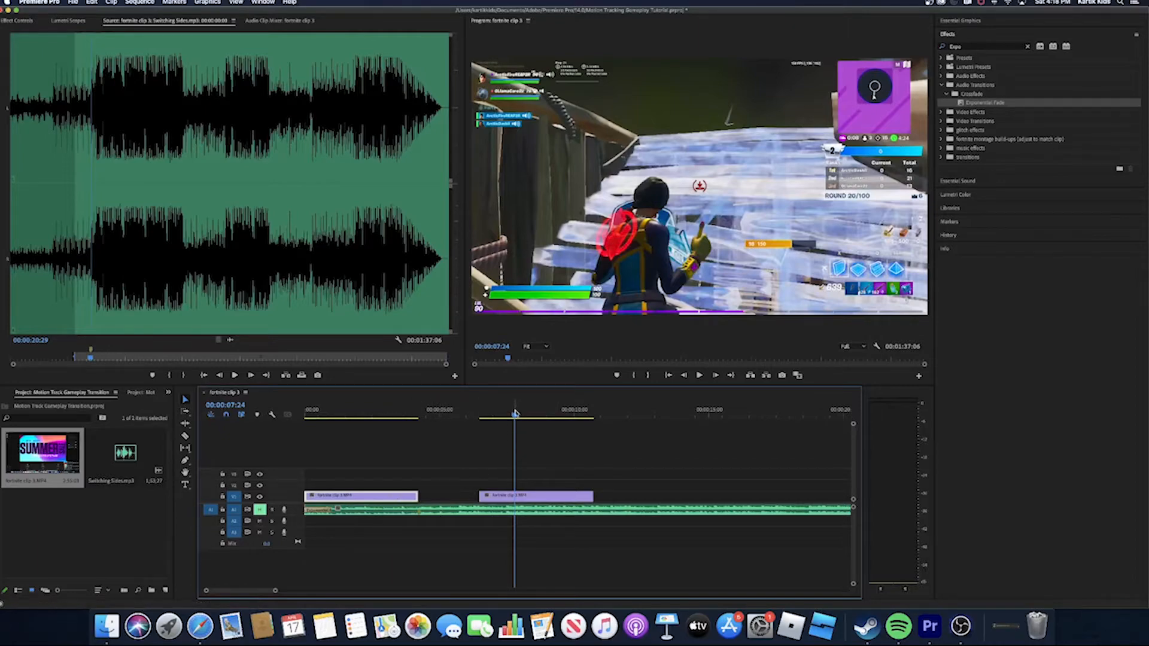
pyautogui.moveTo(515, 413); pyautogui.dragTo(570, 419)
pyautogui.moveTo(594, 496); pyautogui.dragTo(708, 504)
# - Split the second clip at the gunshot at 00:00:11:00 and delete the part before the cut
pyautogui.moveTo(570, 419); pyautogui.dragTo(601, 426)
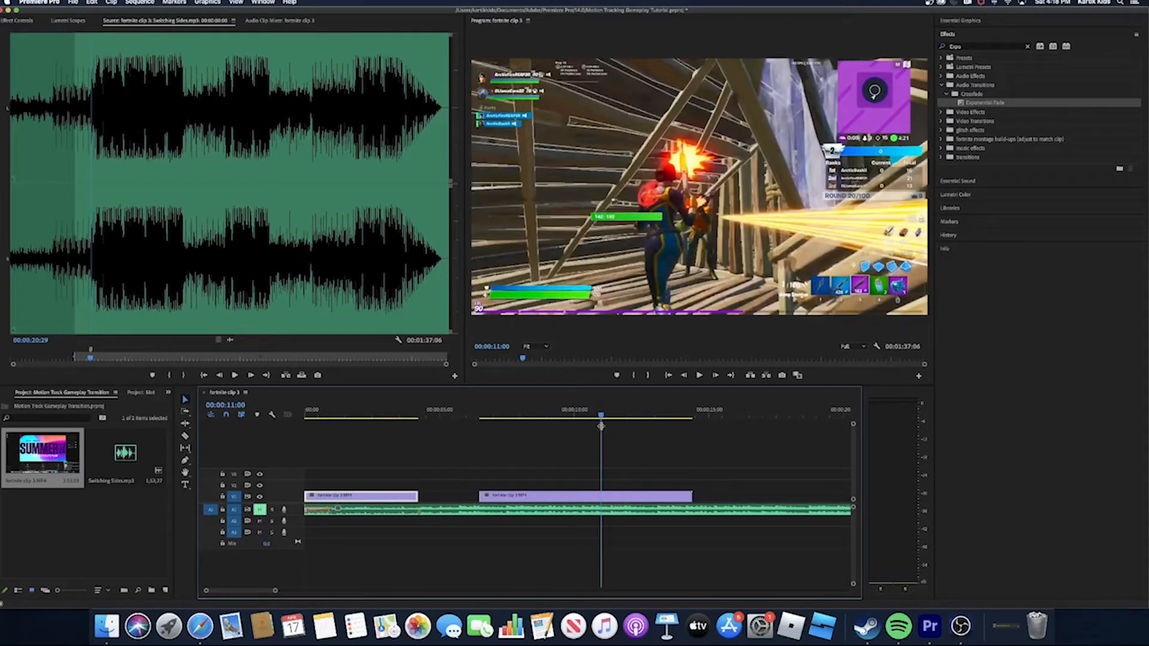
pyautogui.press('c')
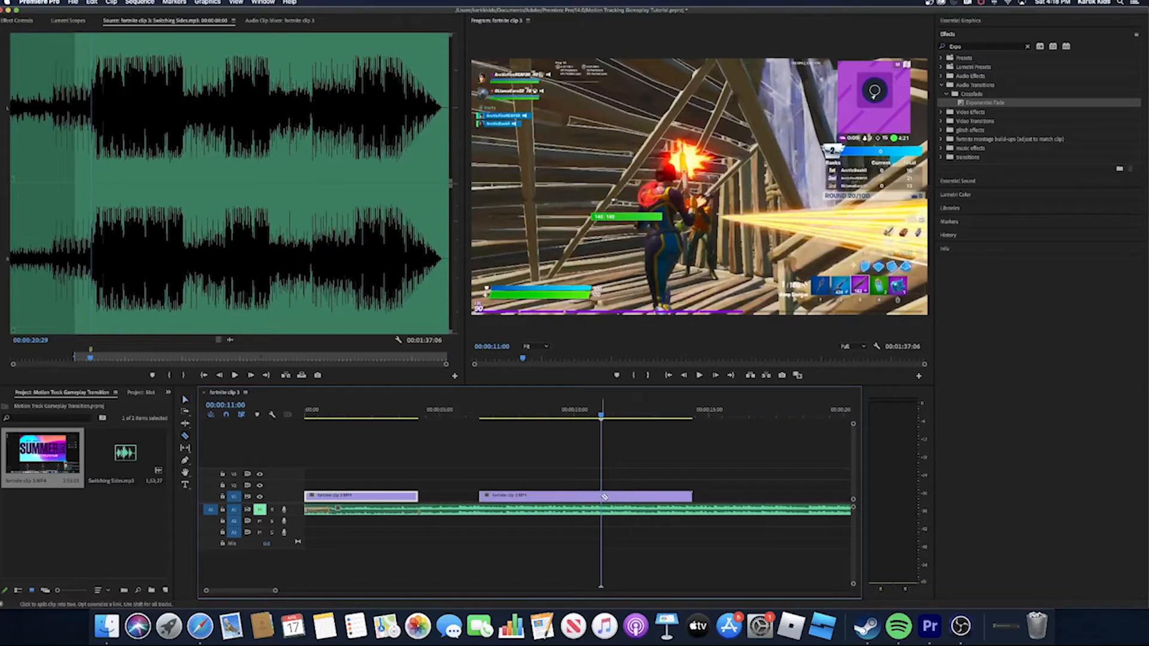
pyautogui.click(604, 496)
pyautogui.press('v')
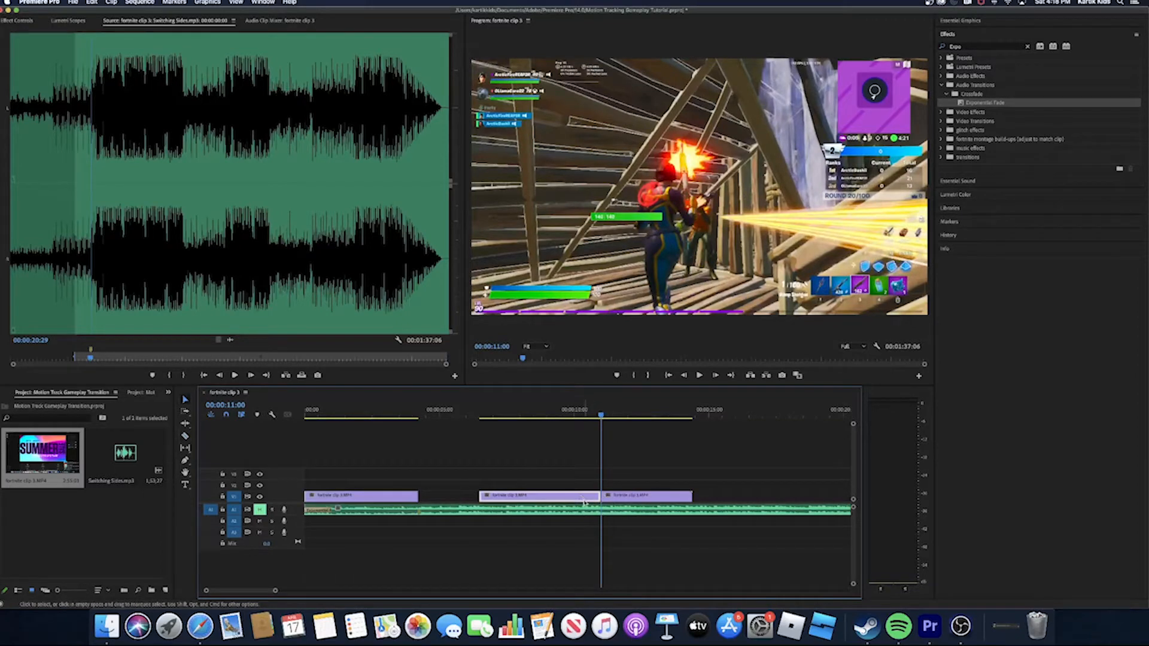
pyautogui.press('Delete')
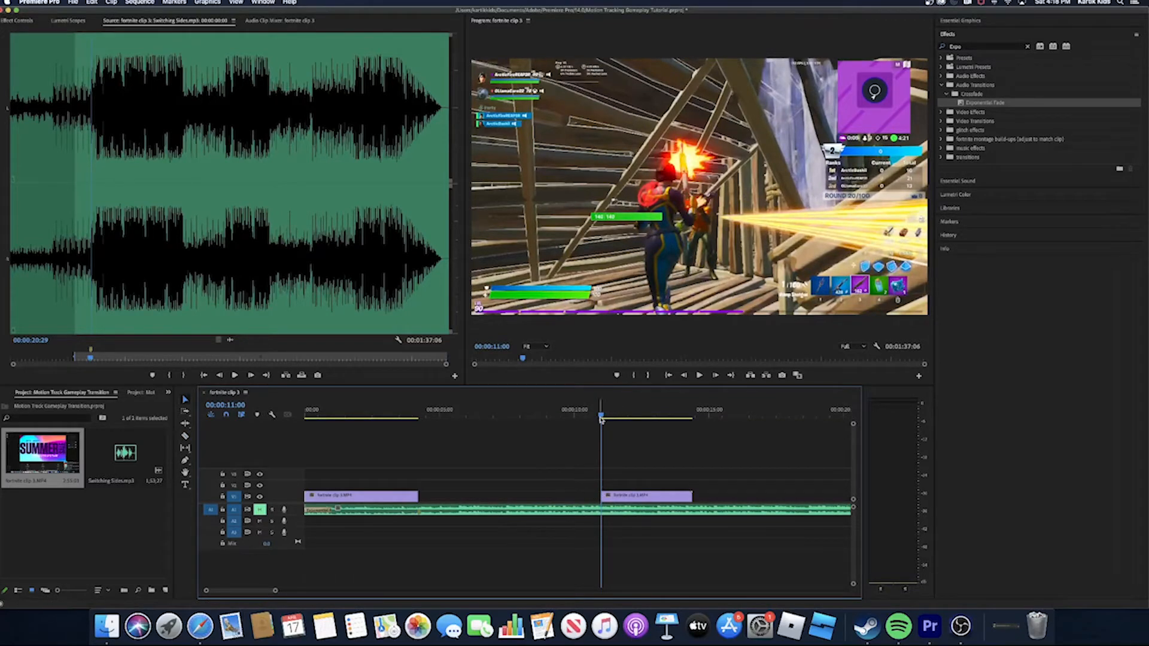
# - Play the sequence with music up to the beat at 00:00:05:17 and move the second clip to start there
pyautogui.moveTo(601, 417); pyautogui.dragTo(280, 483)
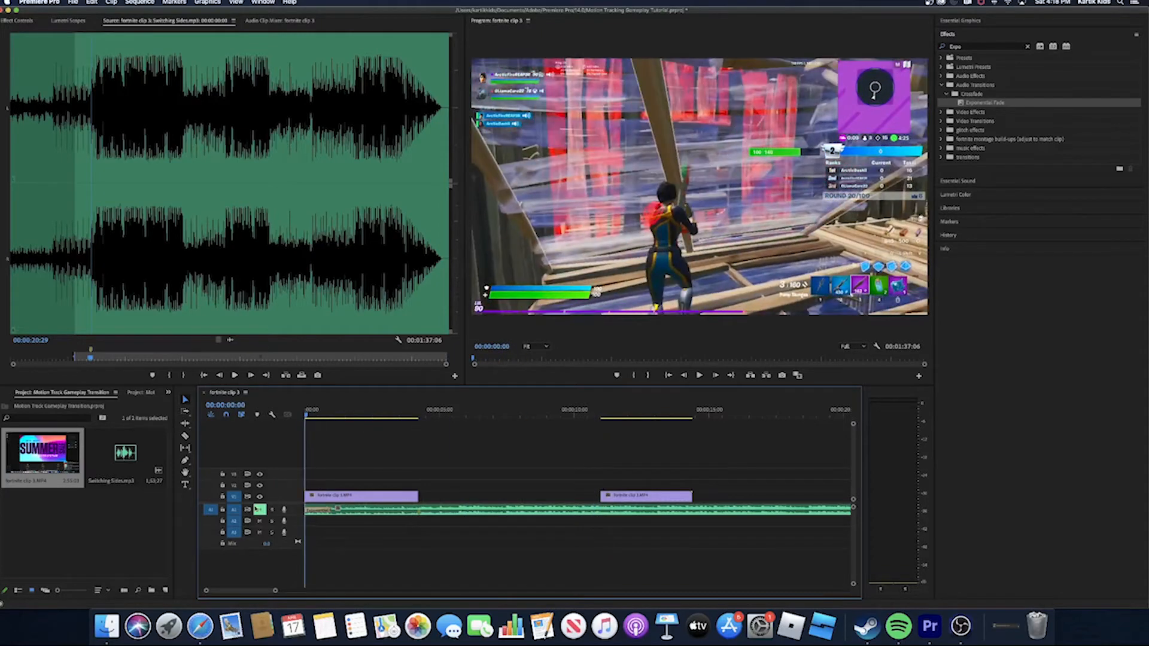
pyautogui.press('space')
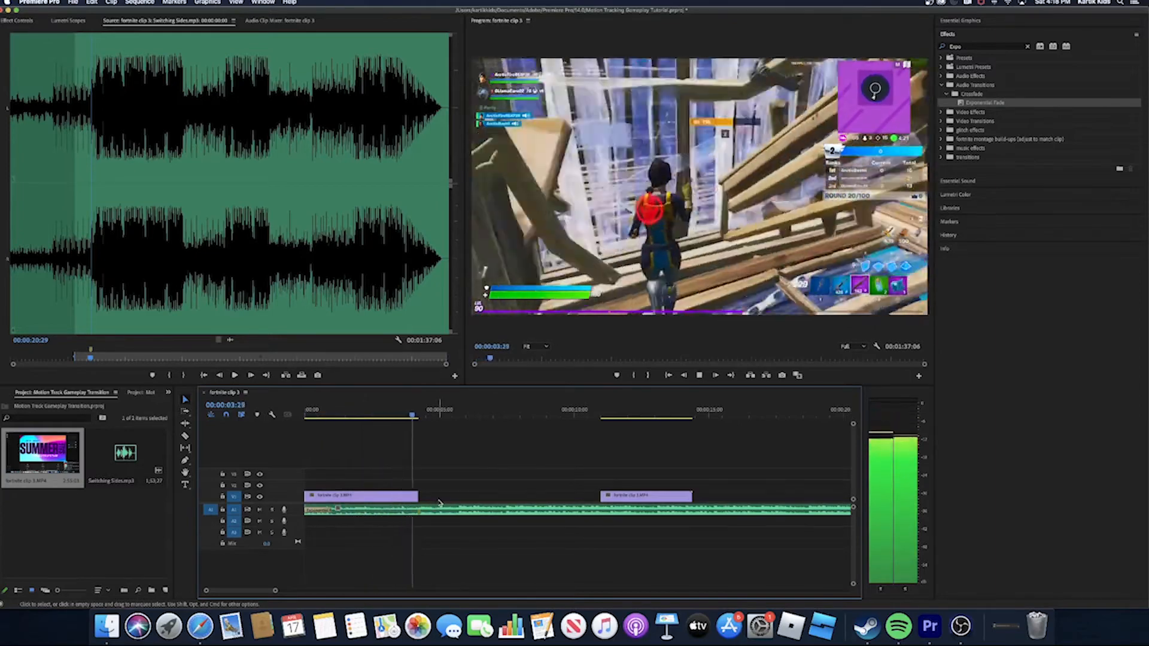
pyautogui.press('space')
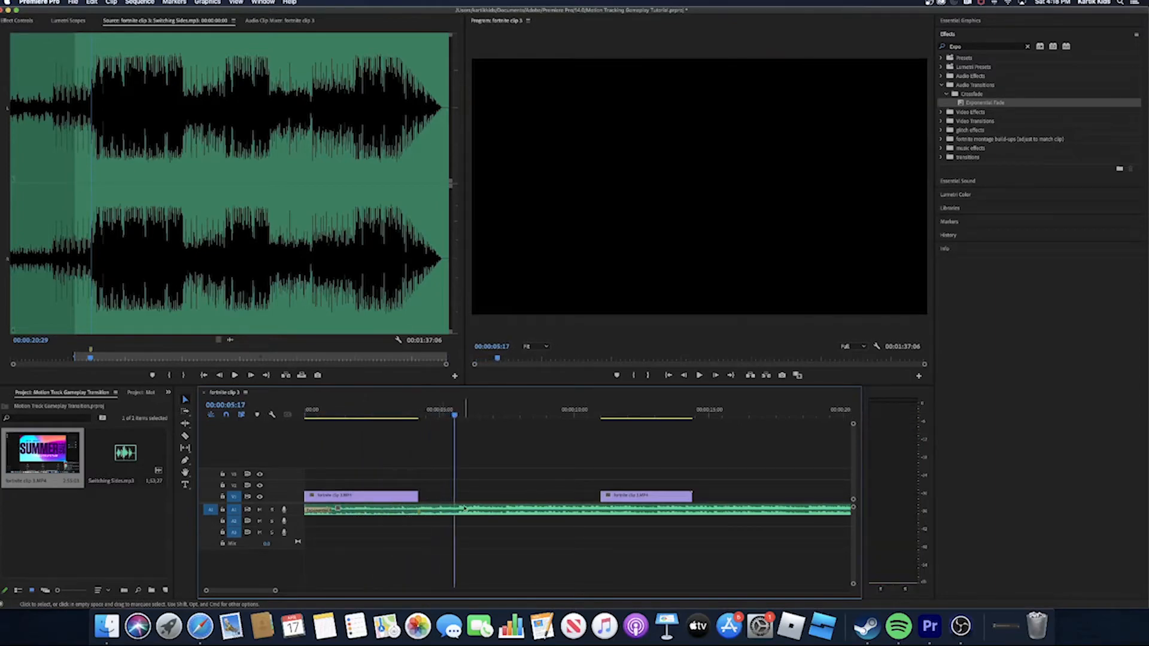
pyautogui.moveTo(657, 500); pyautogui.dragTo(478, 502)
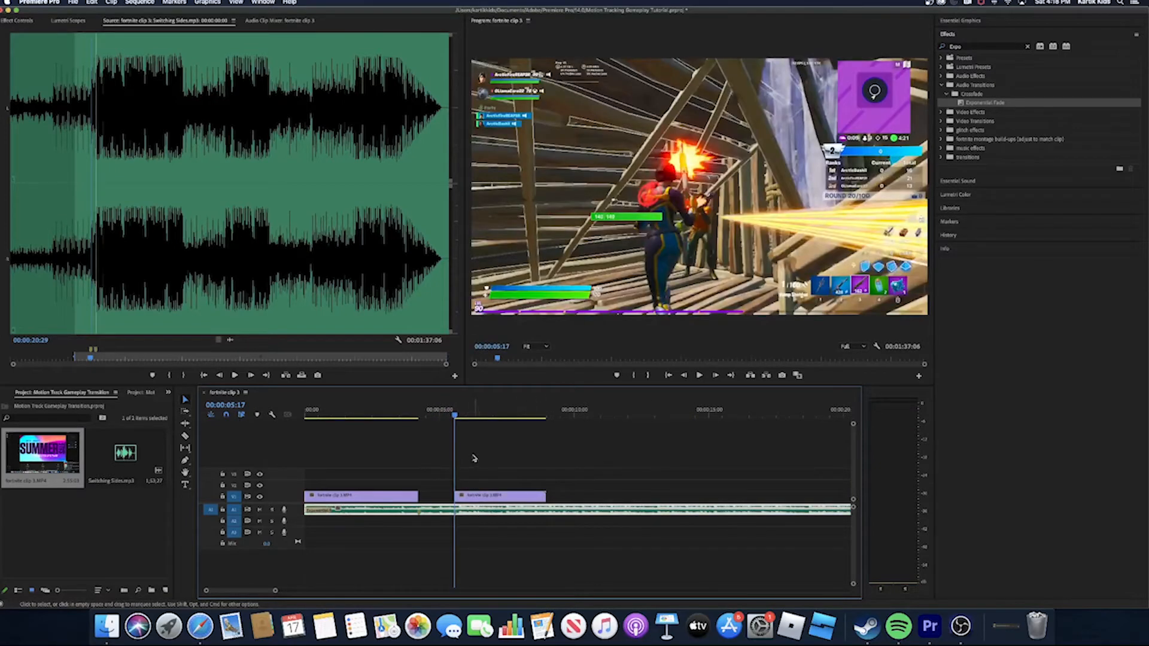
# - Play the sequence from the start with the music unmuted to check the second clip's timing
pyautogui.click(259, 510)
pyautogui.press('Home')
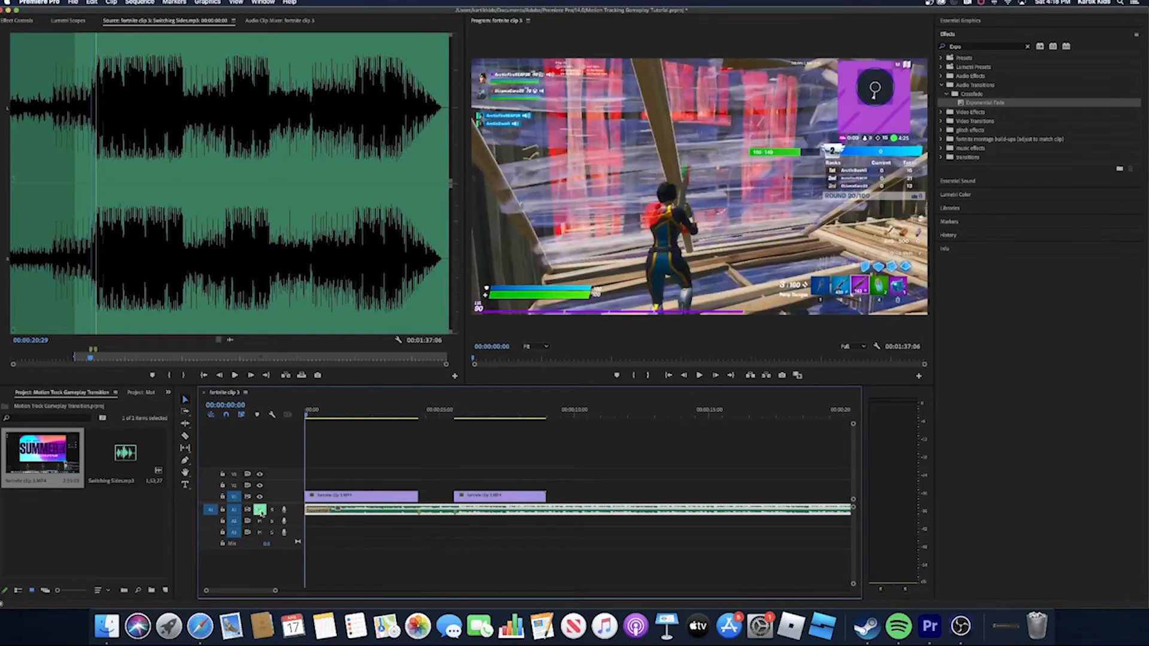
pyautogui.click(260, 510)
pyautogui.press('space')
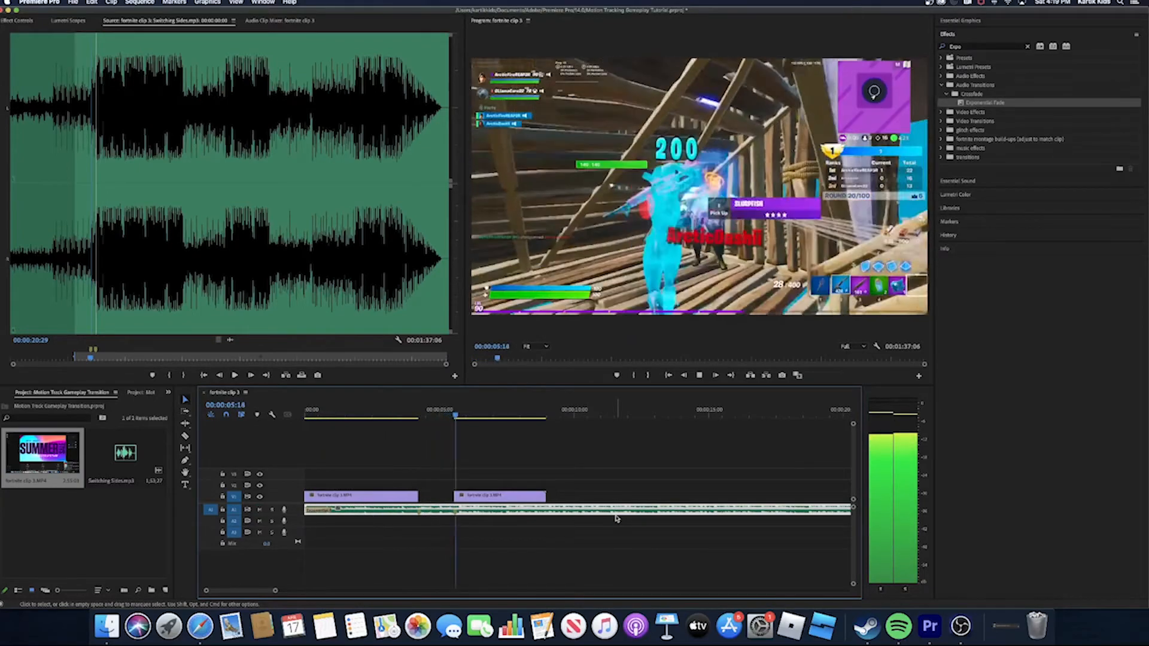
pyautogui.press('space')
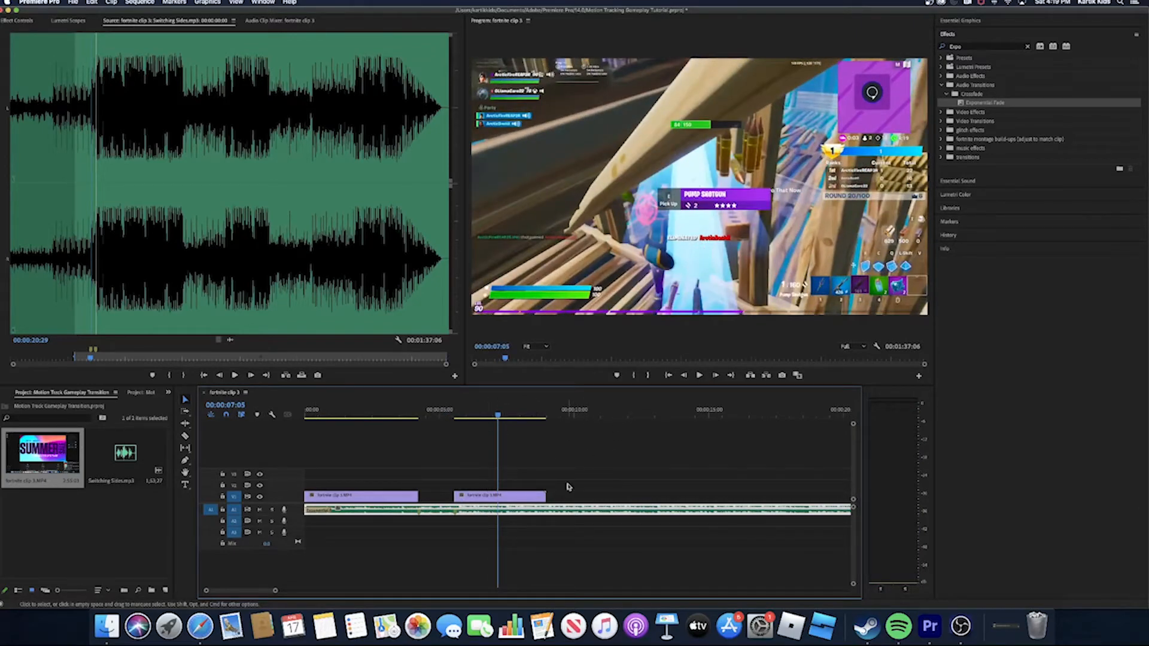
# - Mute the music track and export the first clip's last frame at 00:00:04:06 as a JPEG named "start of transition"
pyautogui.click(260, 509)
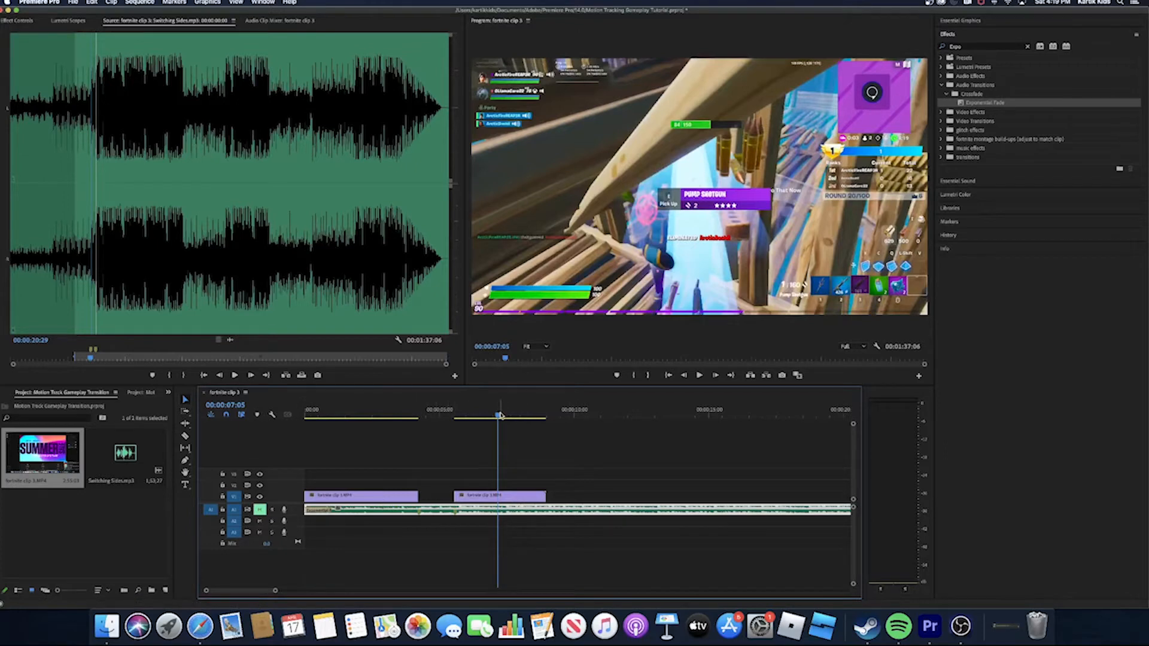
pyautogui.moveTo(500, 414); pyautogui.dragTo(419, 434)
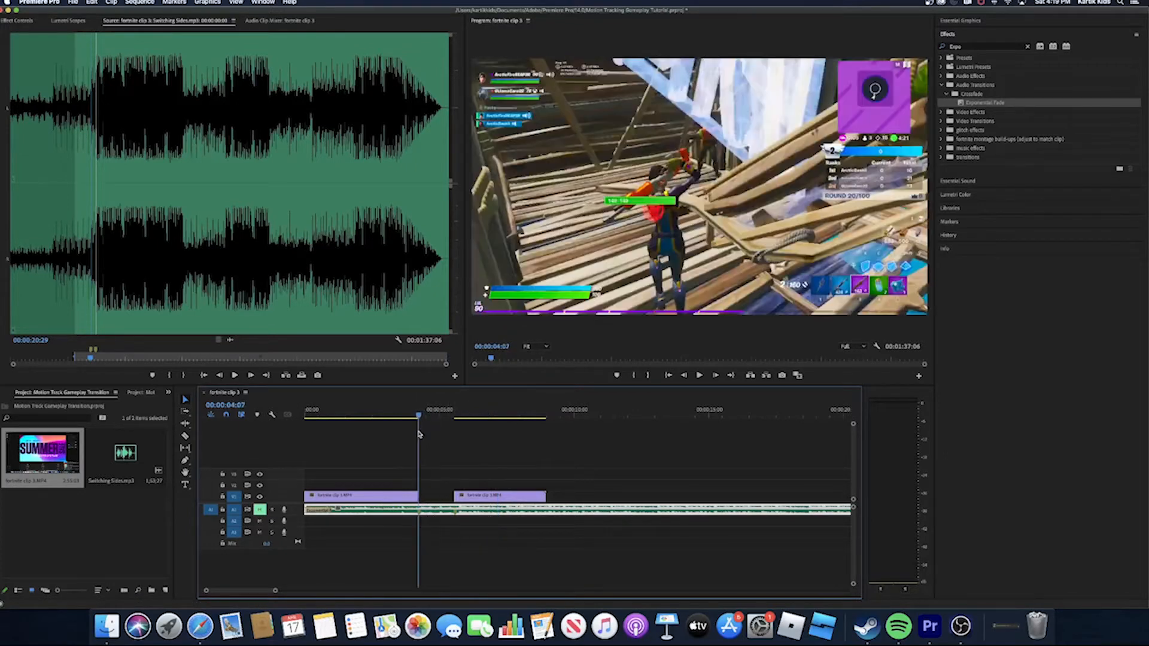
pyautogui.press('Left')
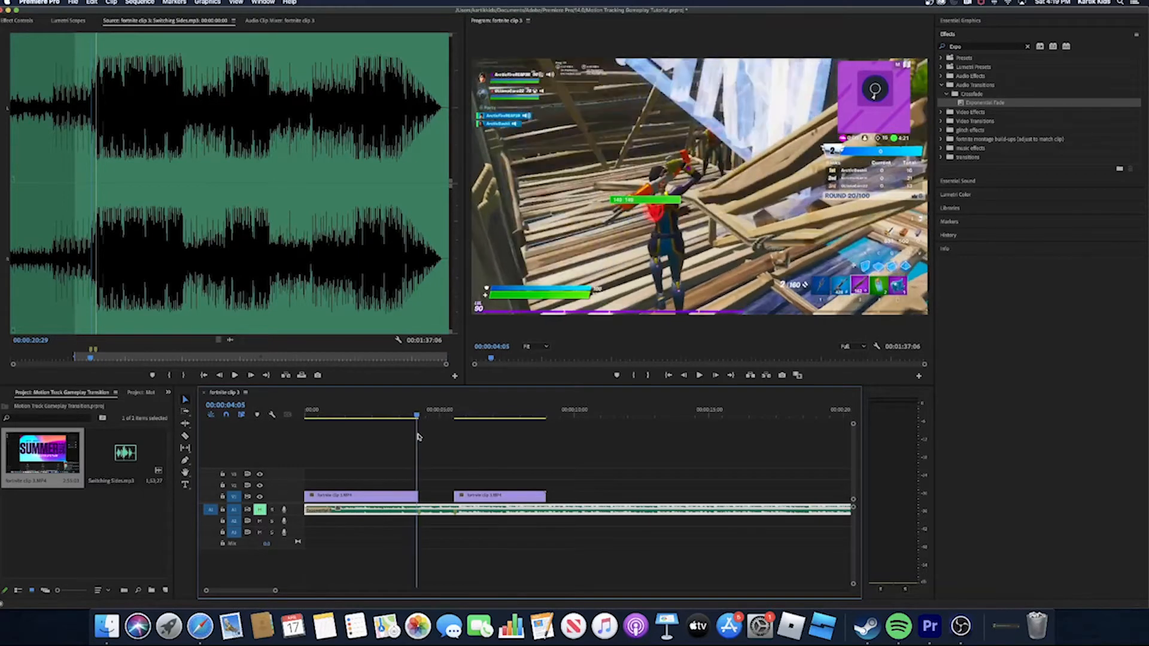
pyautogui.press('Right')
pyautogui.press('Left')
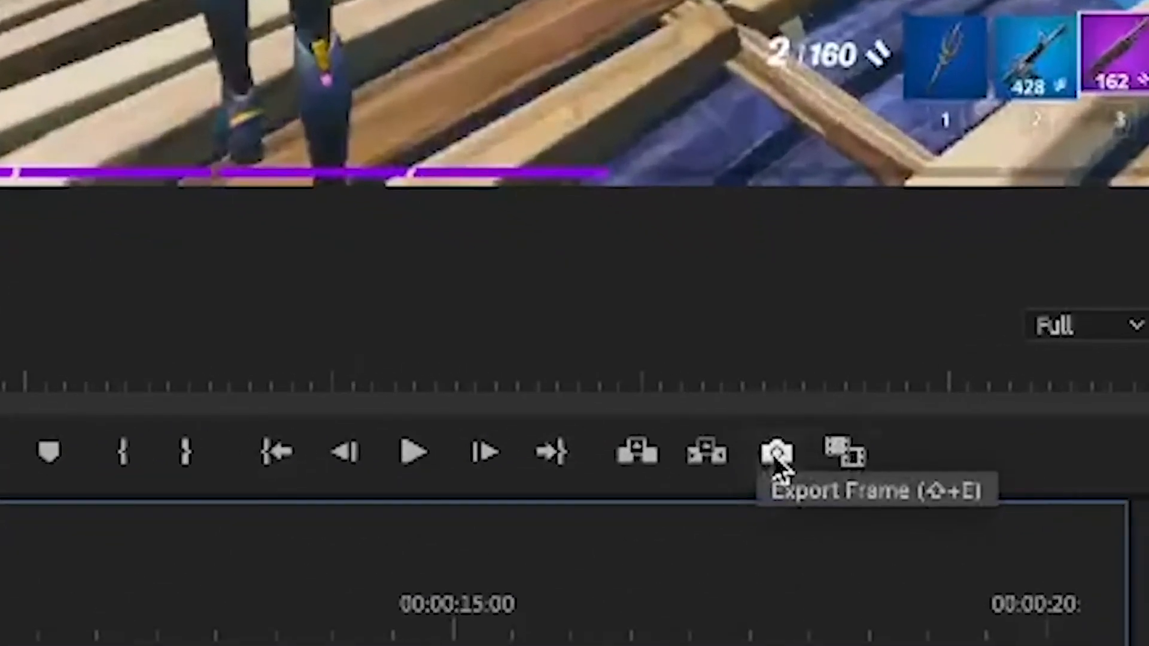
pyautogui.click(776, 455)
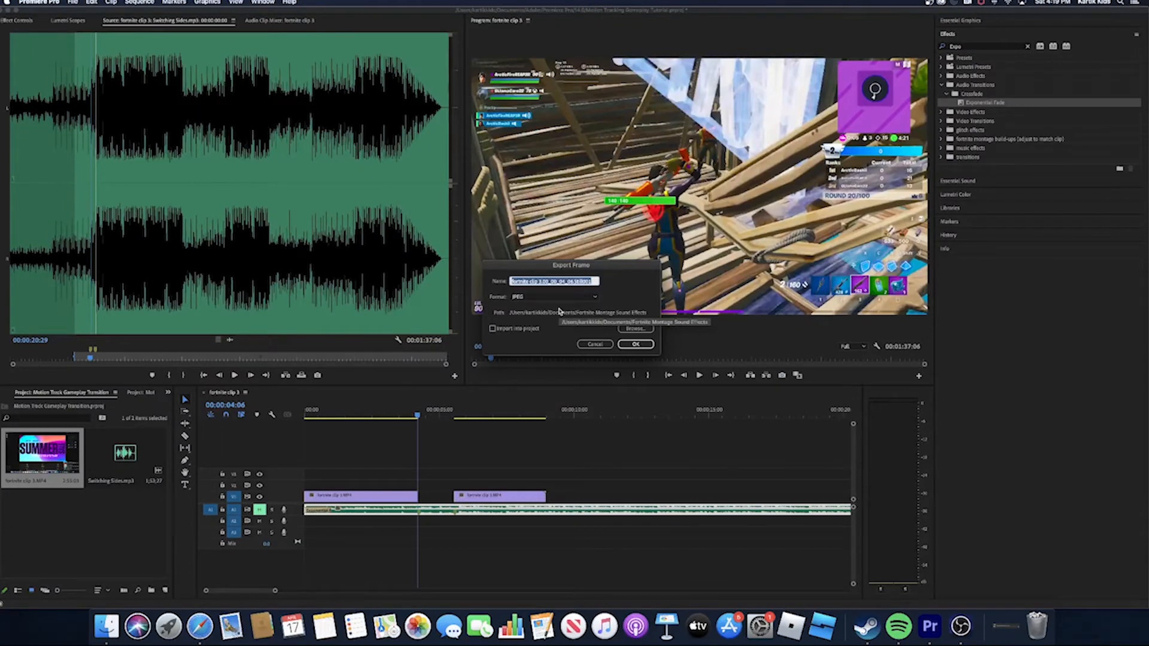
pyautogui.write('start of transition')
pyautogui.click(635, 344)
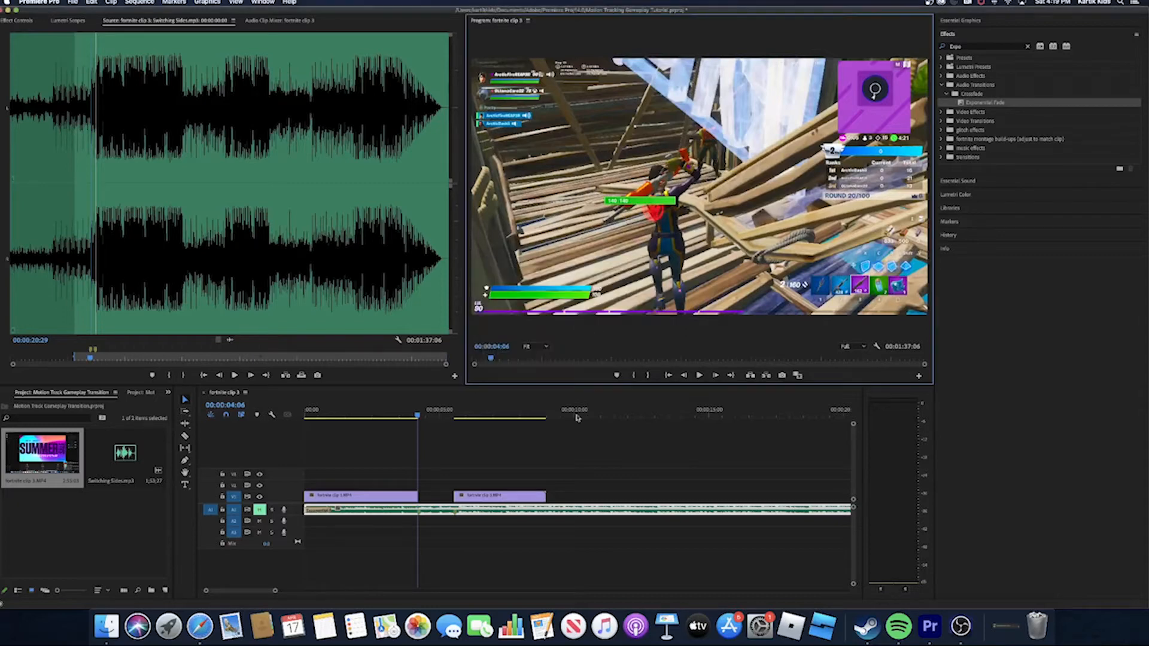
# - Export the second clip's first frame at 00:00:05:17 as a JPEG still
pyautogui.moveTo(421, 416); pyautogui.dragTo(453, 424)
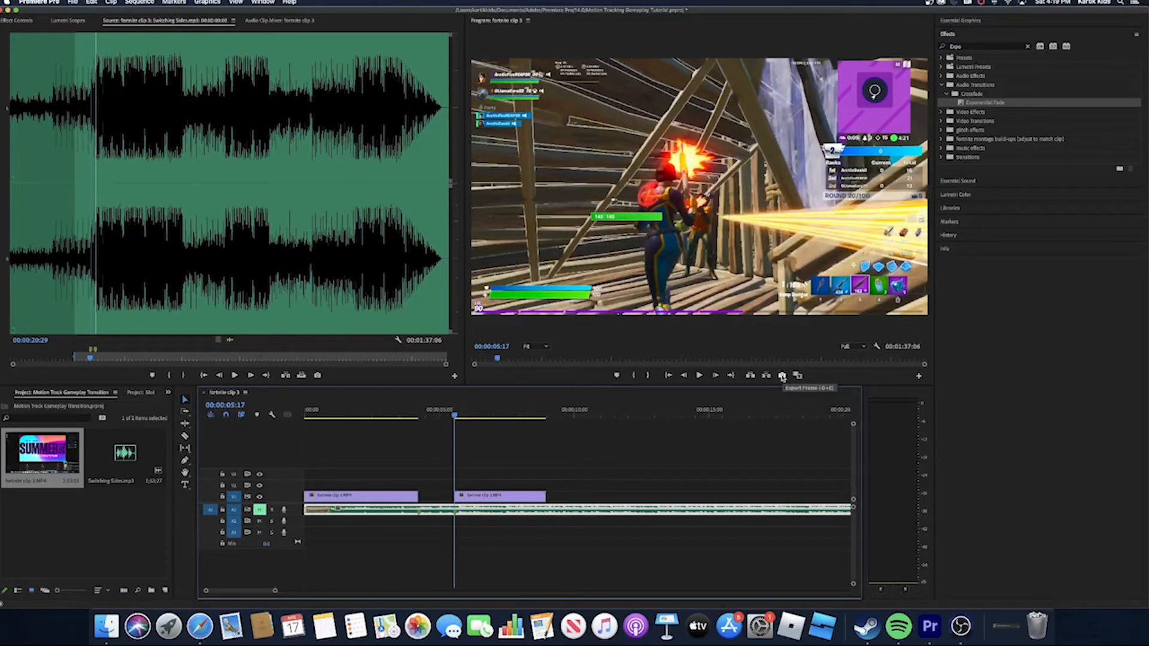
pyautogui.click(782, 375)
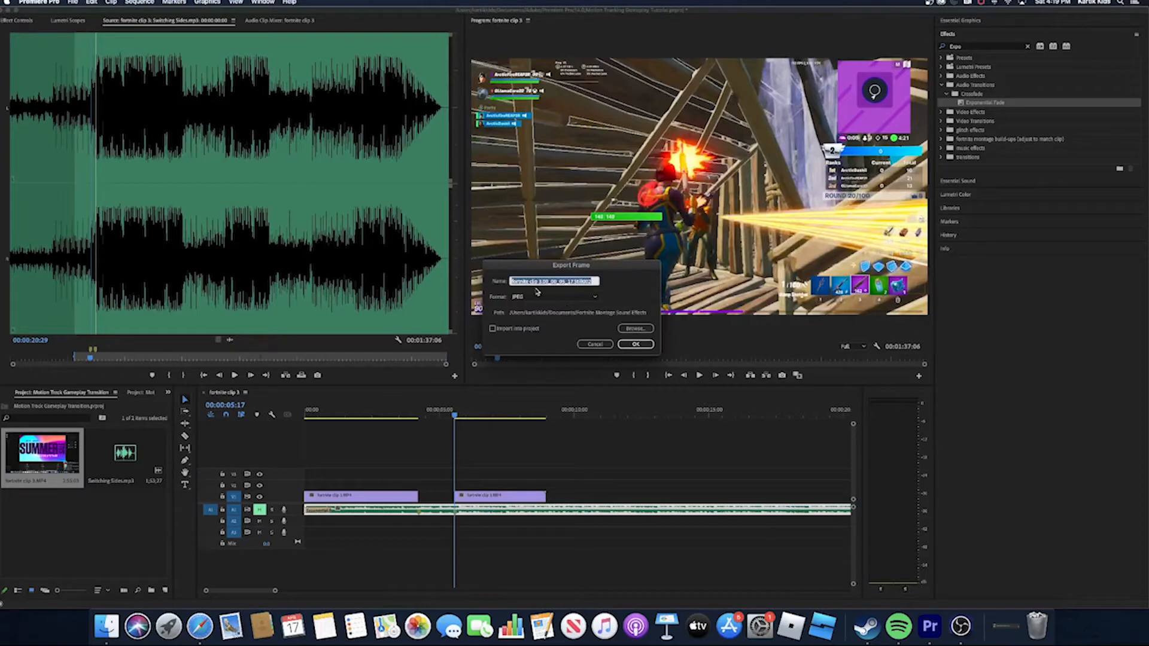
pyautogui.write('ars')
pyautogui.click(637, 344)
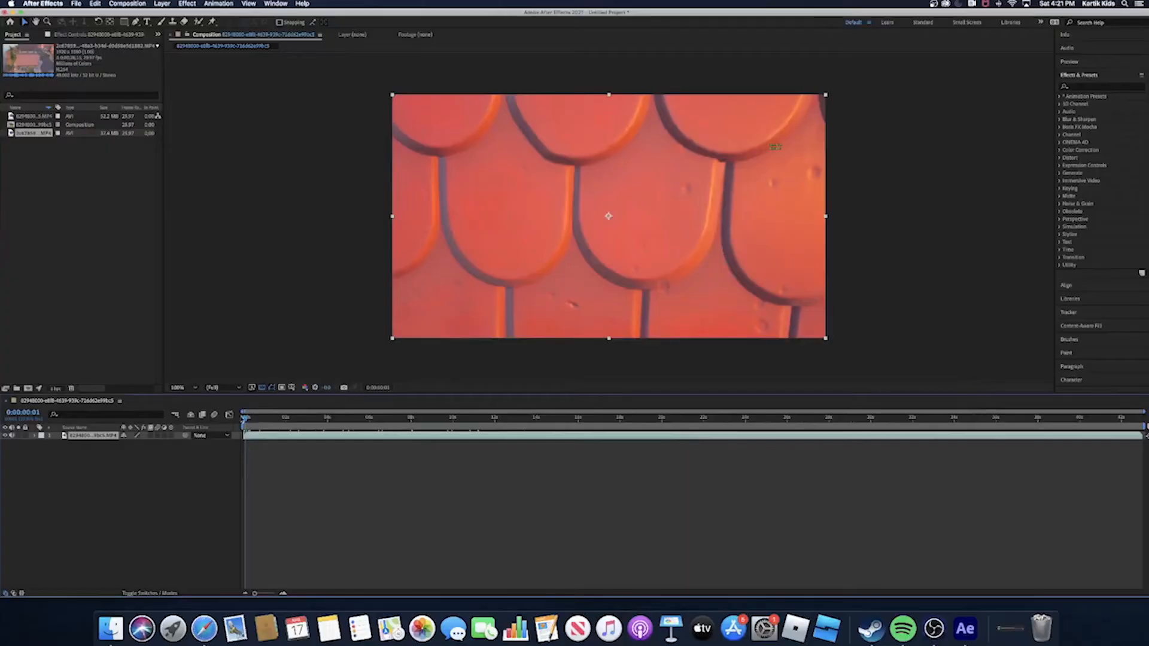
# - In After Effects, set the work area of the roof footage composition to start at 0:00:14:19 and preview from there
pyautogui.press('space')
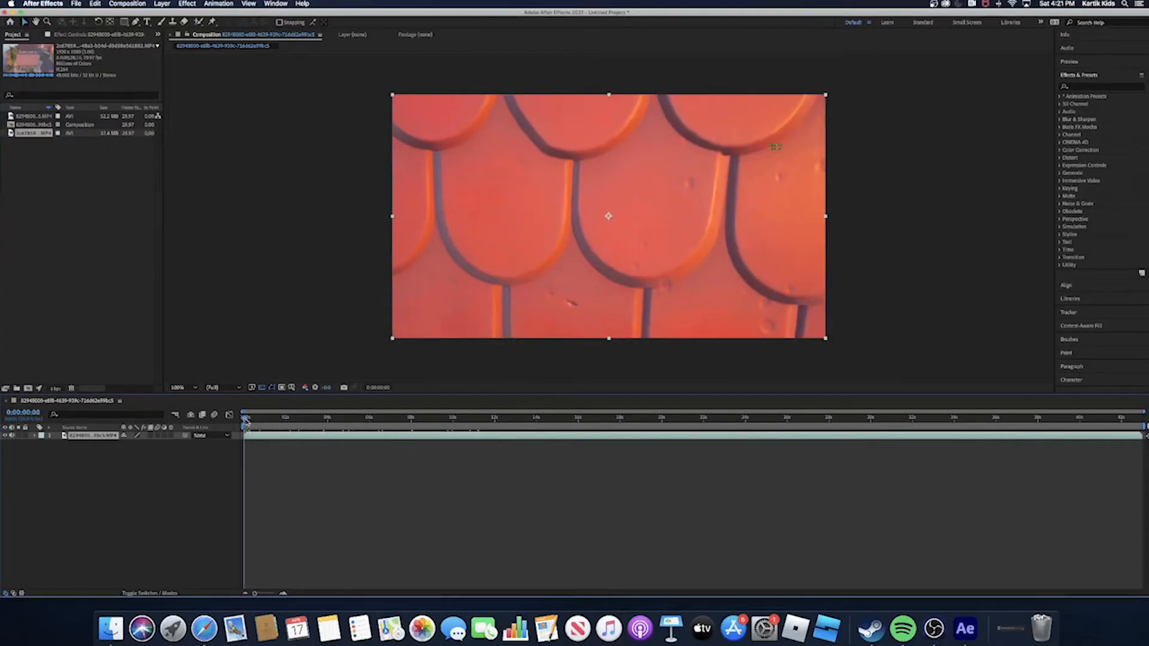
pyautogui.moveTo(275, 426); pyautogui.dragTo(551, 494)
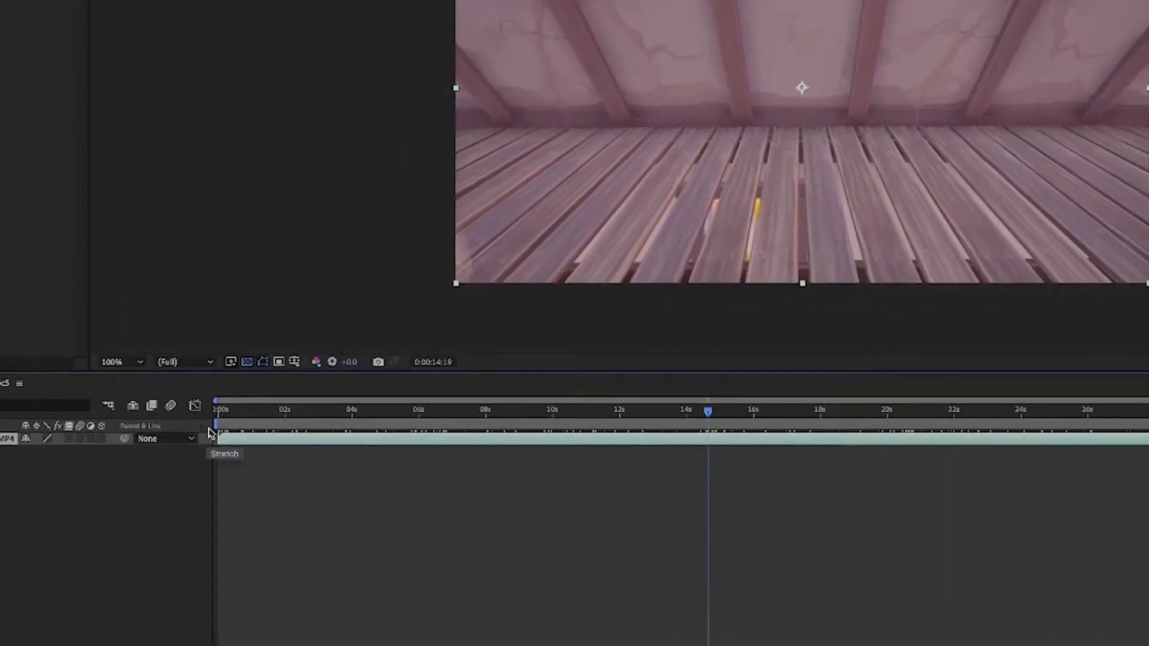
pyautogui.moveTo(215, 425); pyautogui.dragTo(669, 456)
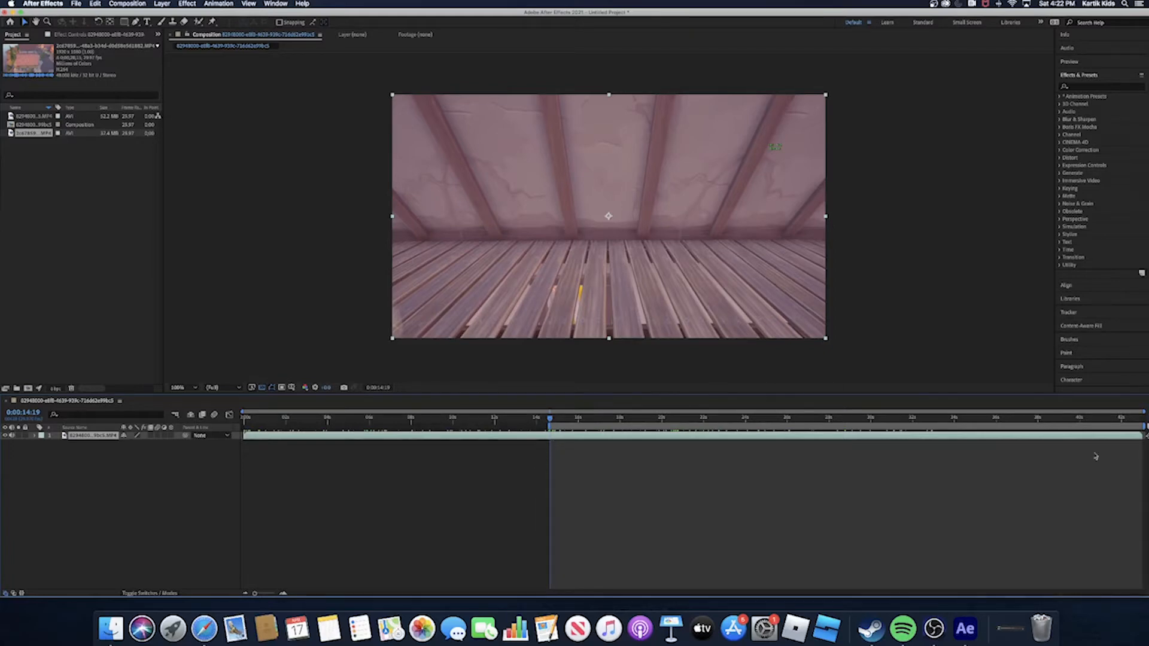
pyautogui.press('space')
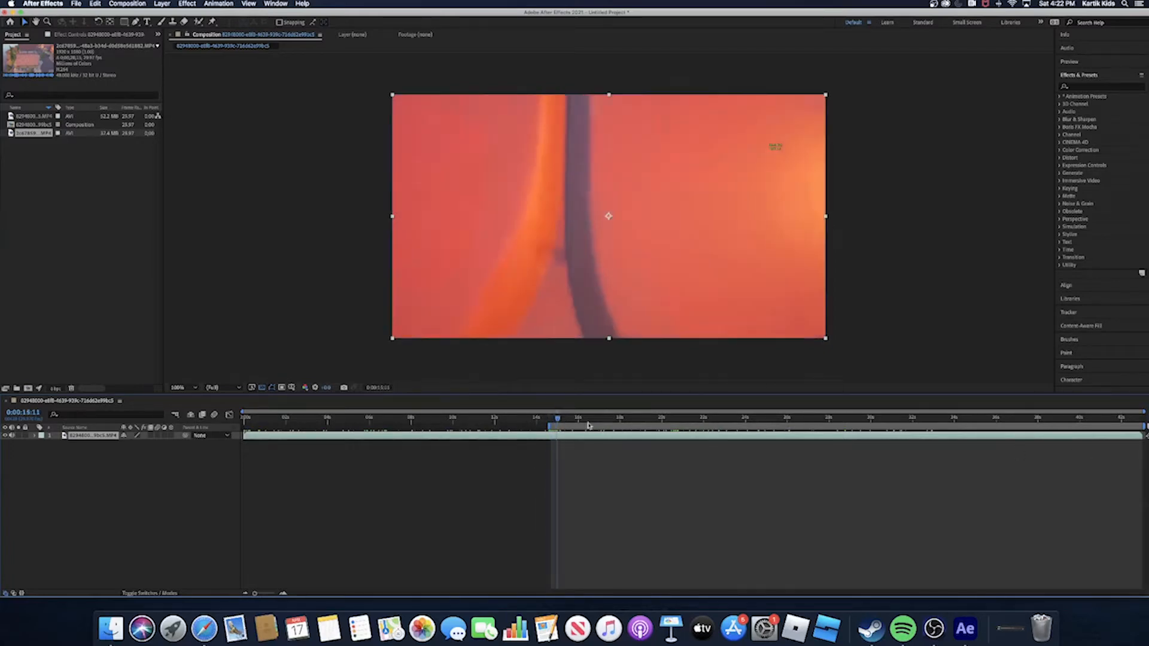
pyautogui.press('space')
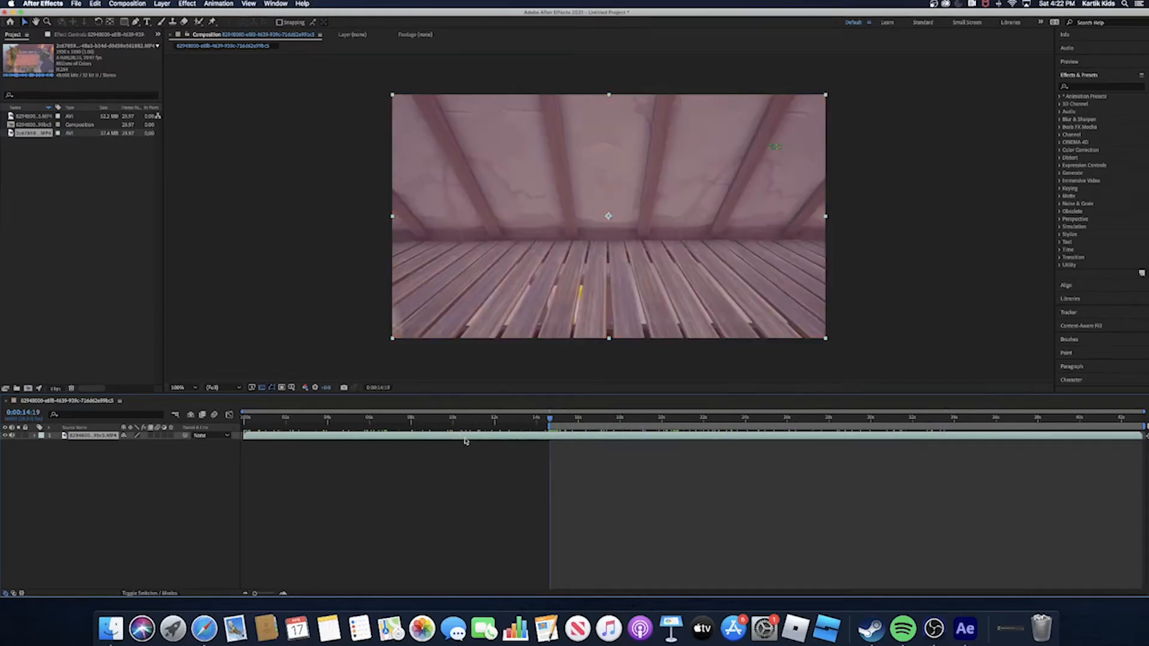
# - Trim the composition to the work area and extend the work area back to the start of the trimmed composition
pyautogui.rightClick(464, 436)
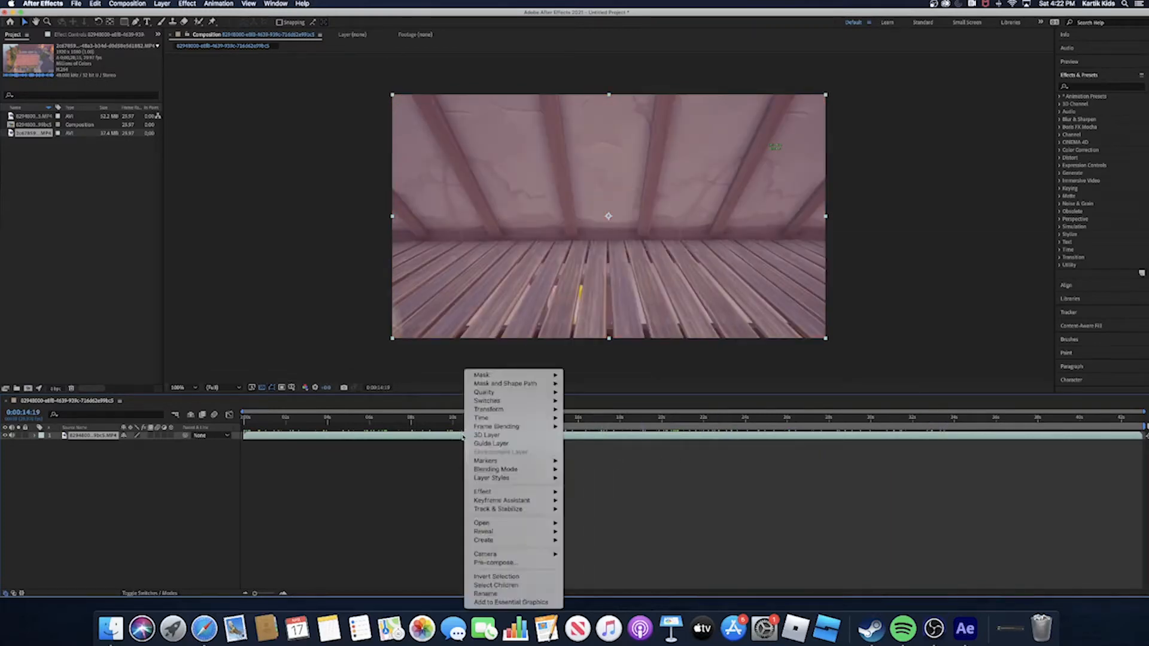
pyautogui.click(442, 420)
pyautogui.rightClick(562, 427)
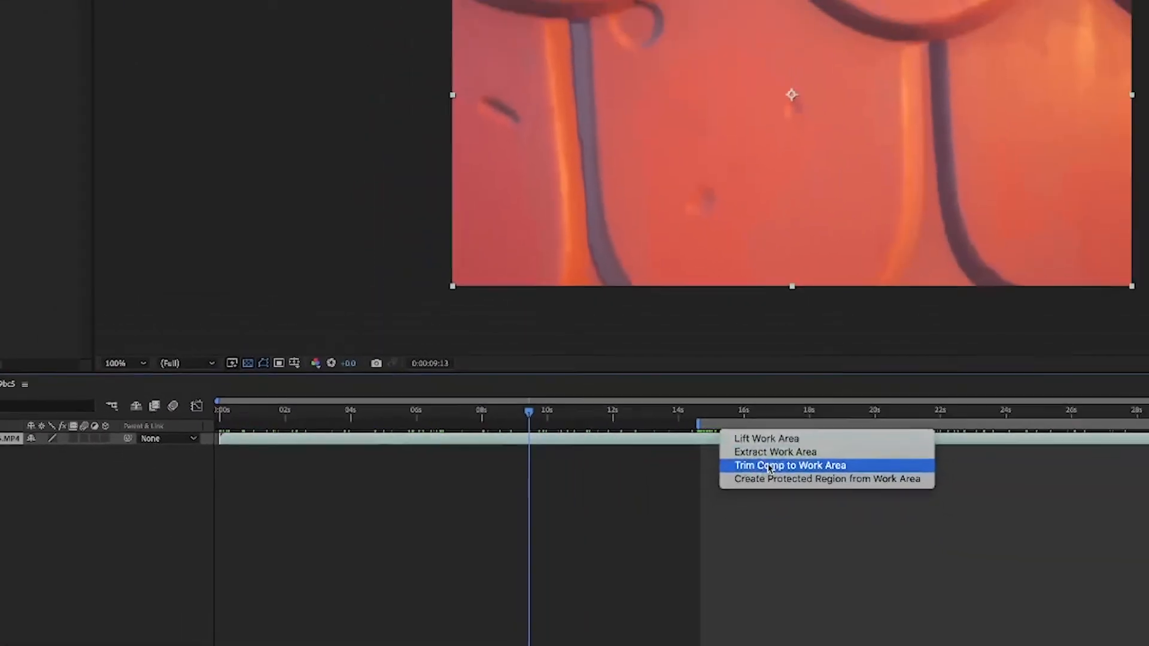
pyautogui.click(770, 466)
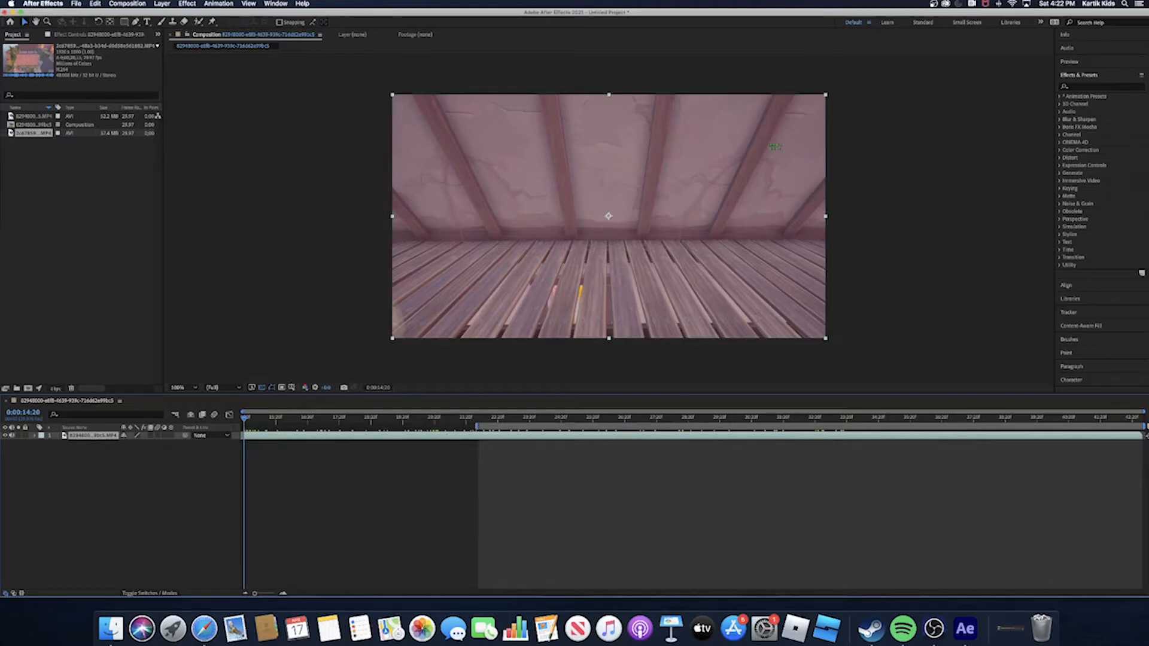
pyautogui.moveTo(478, 426); pyautogui.dragTo(150, 450)
# - Scrub through the trimmed composition to review the camera movement over the roof
pyautogui.moveTo(244, 418); pyautogui.dragTo(1052, 521)
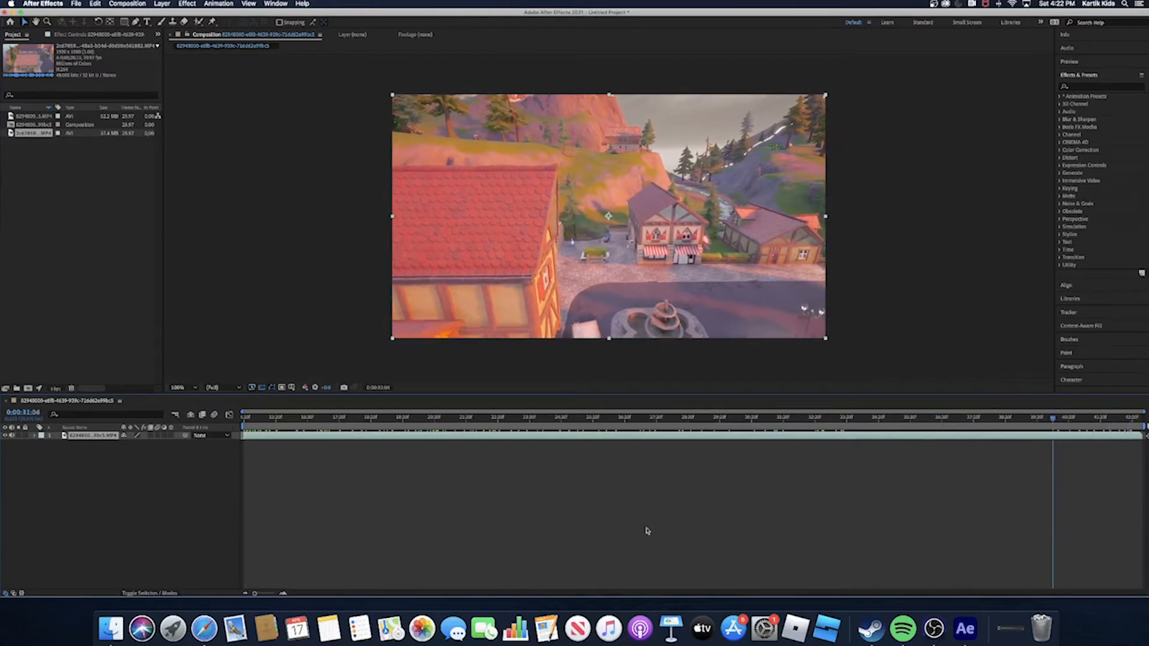
pyautogui.moveTo(647, 531); pyautogui.dragTo(583, 560)
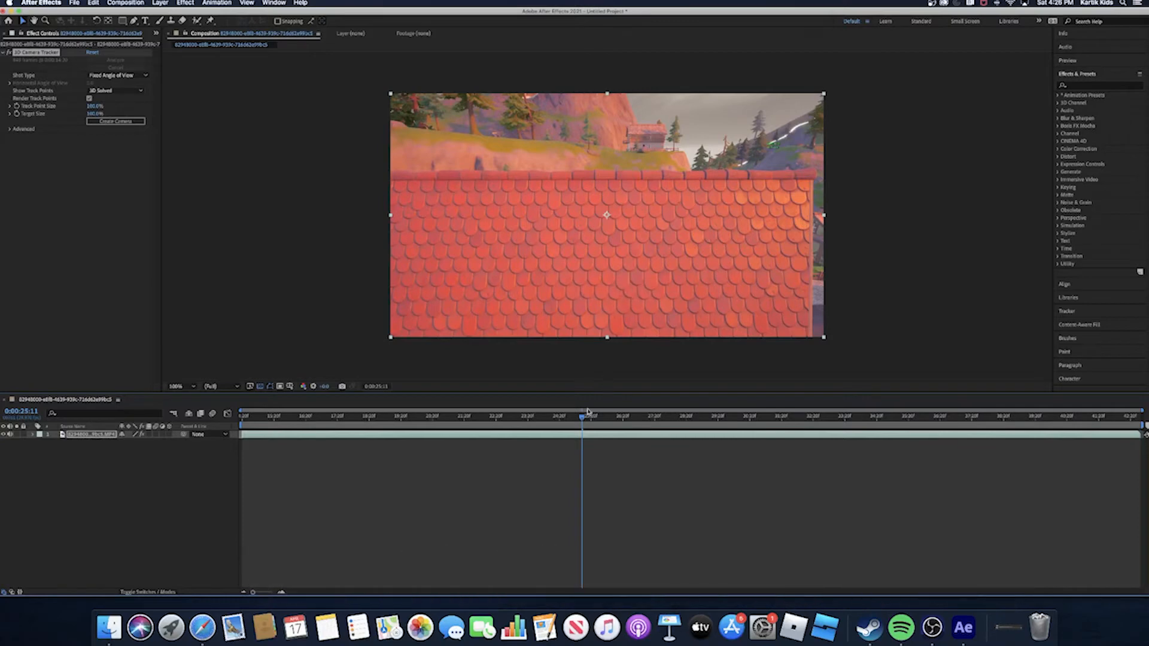
# - Create a solid and camera from the 3D Camera Tracker point on the red roof at 0:00:24:23
pyautogui.moveTo(581, 421); pyautogui.dragTo(581, 446)
pyautogui.moveTo(583, 419); pyautogui.dragTo(273, 447)
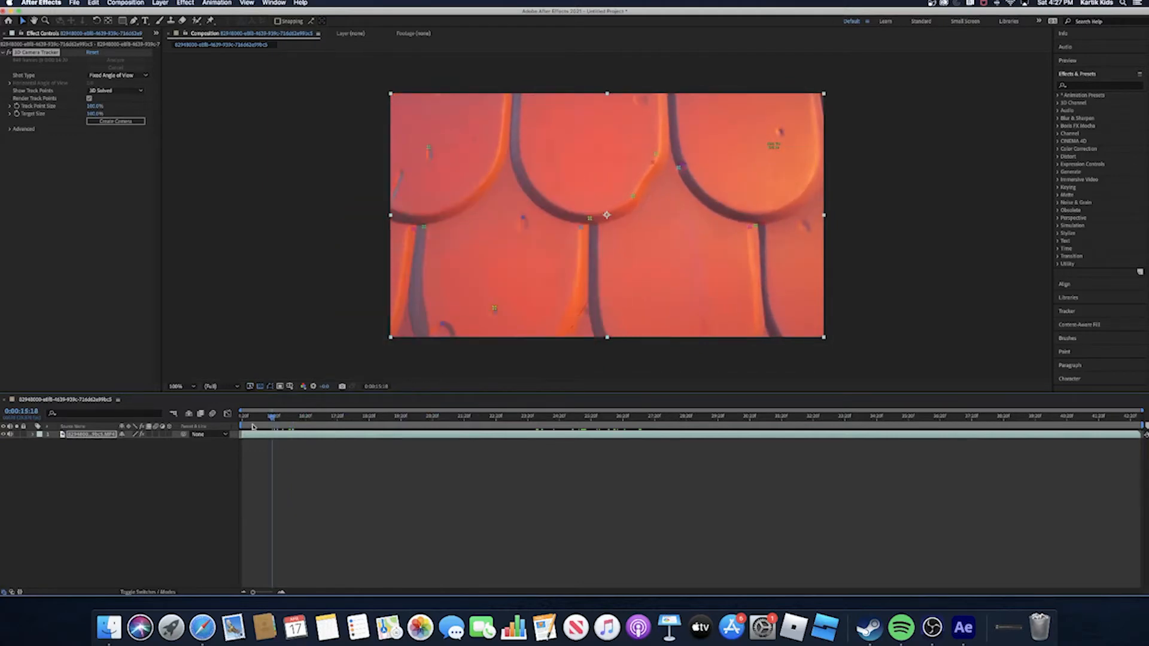
pyautogui.moveTo(276, 420); pyautogui.dragTo(623, 433)
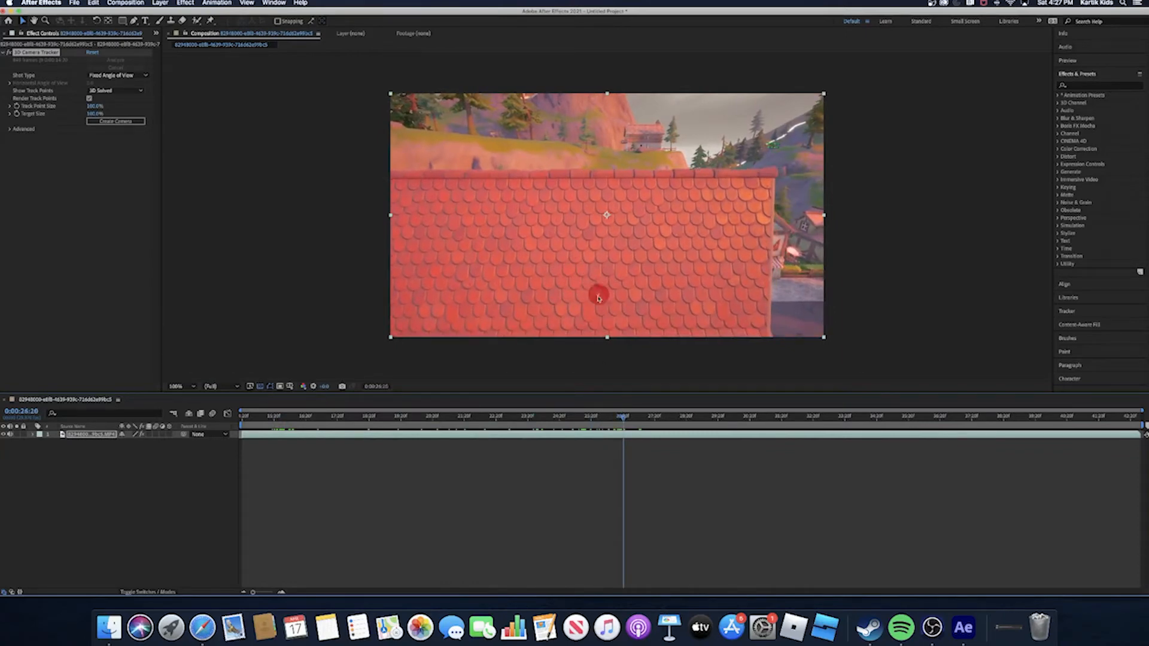
pyautogui.moveTo(620, 417); pyautogui.dragTo(445, 451)
pyautogui.moveTo(478, 449); pyautogui.dragTo(565, 451)
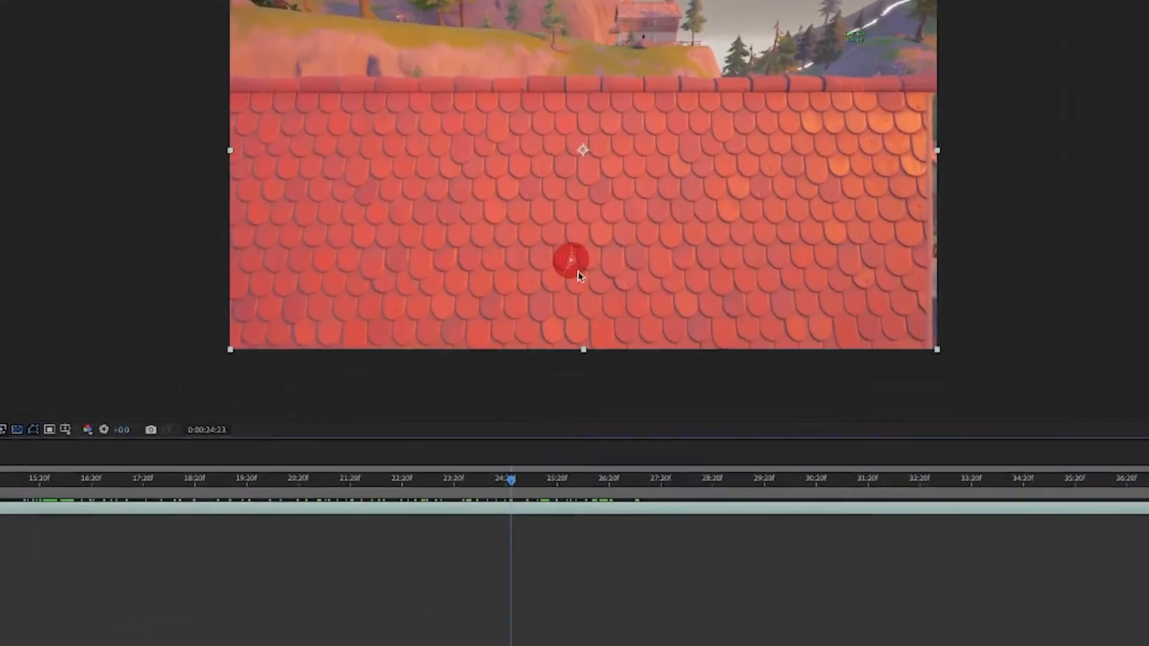
pyautogui.rightClick(599, 283)
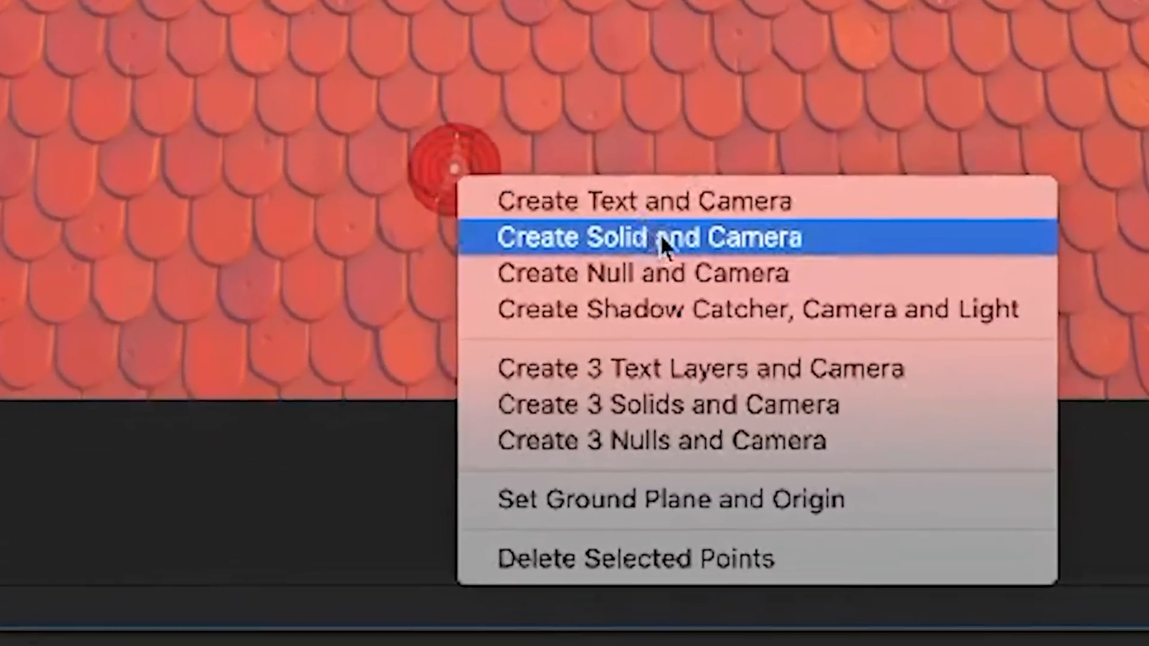
pyautogui.click(661, 237)
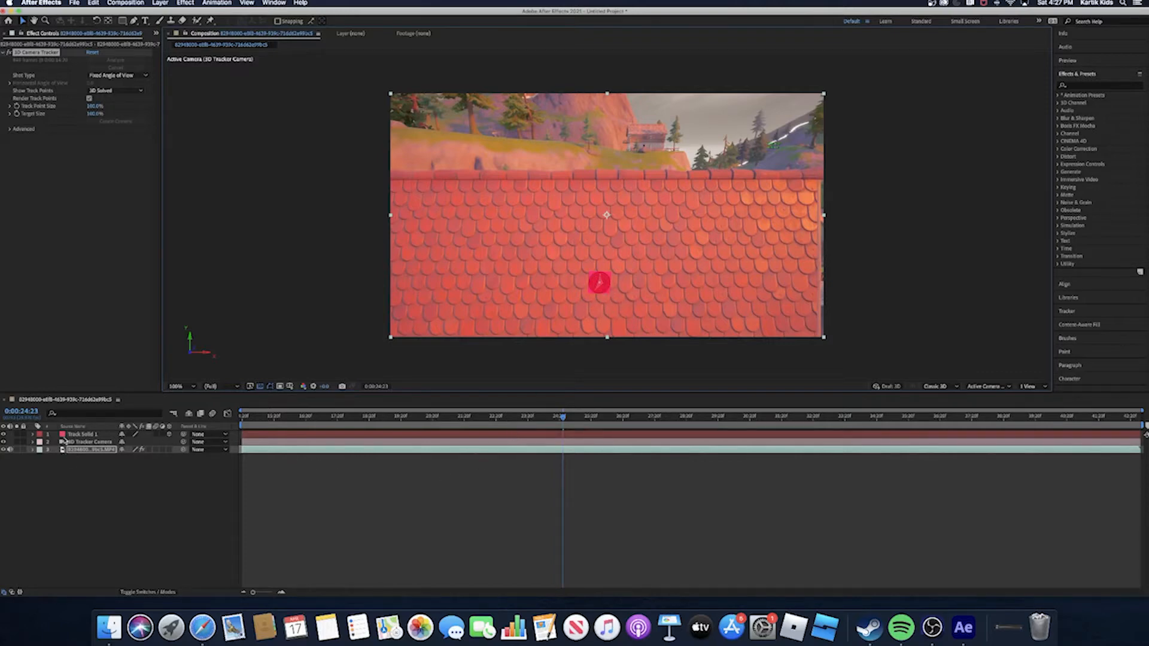
# - Pre-compose Track Solid 1 as Track Solid 1 Comp 1, leaving all attributes in the current composition
pyautogui.rightClick(93, 435)
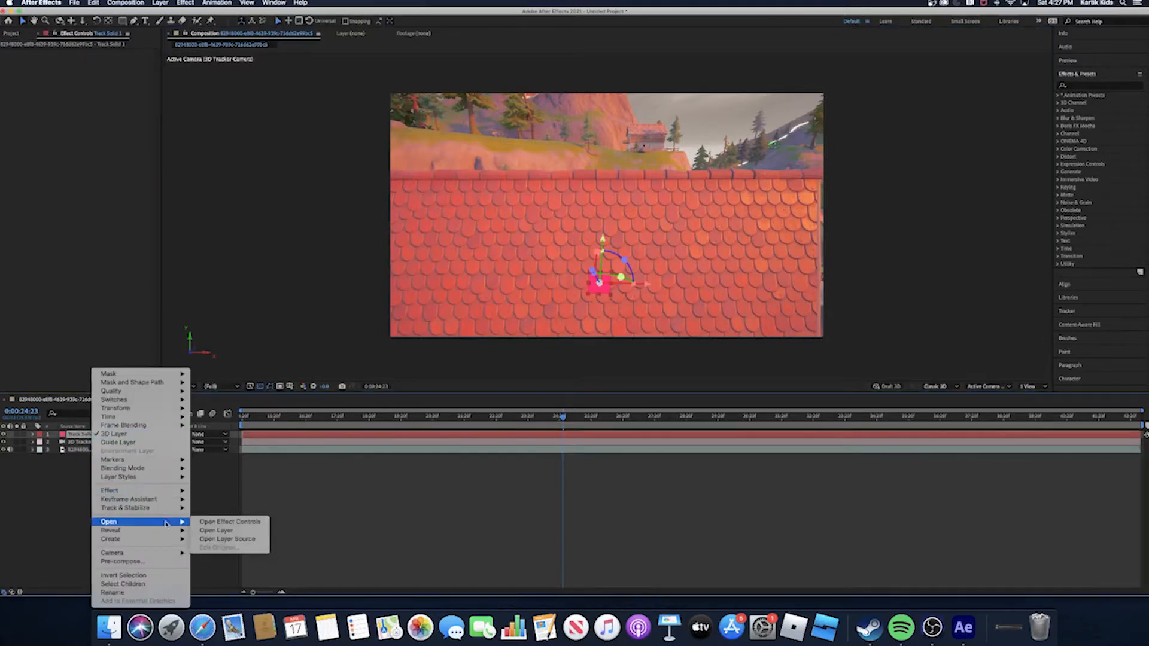
pyautogui.click(123, 562)
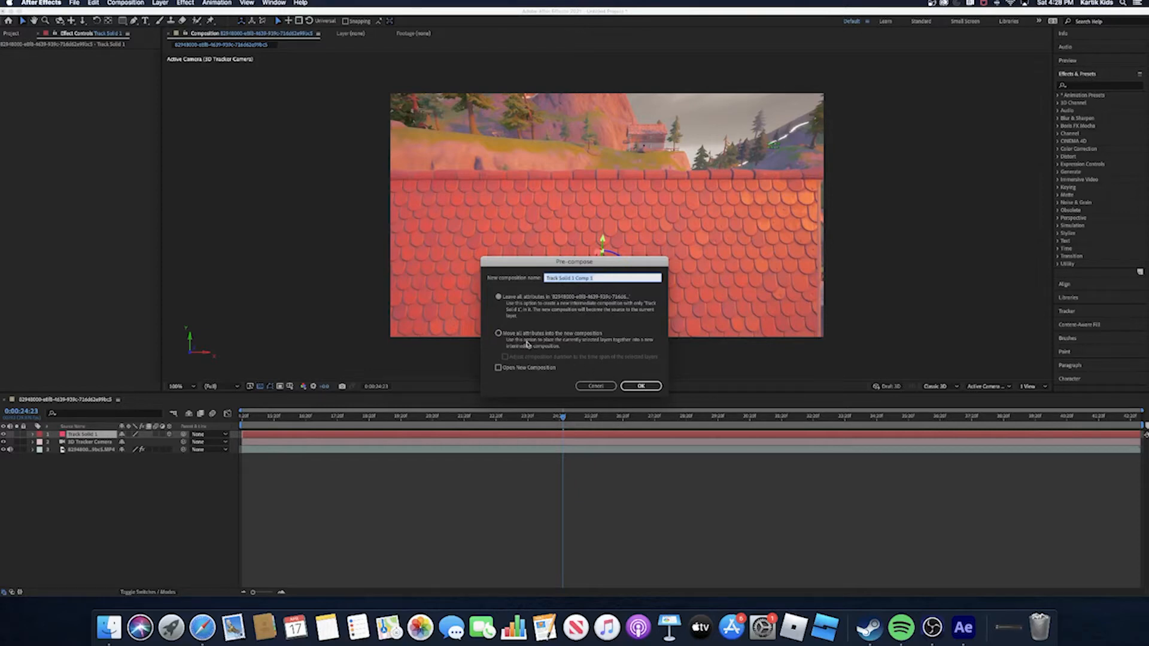
pyautogui.click(643, 385)
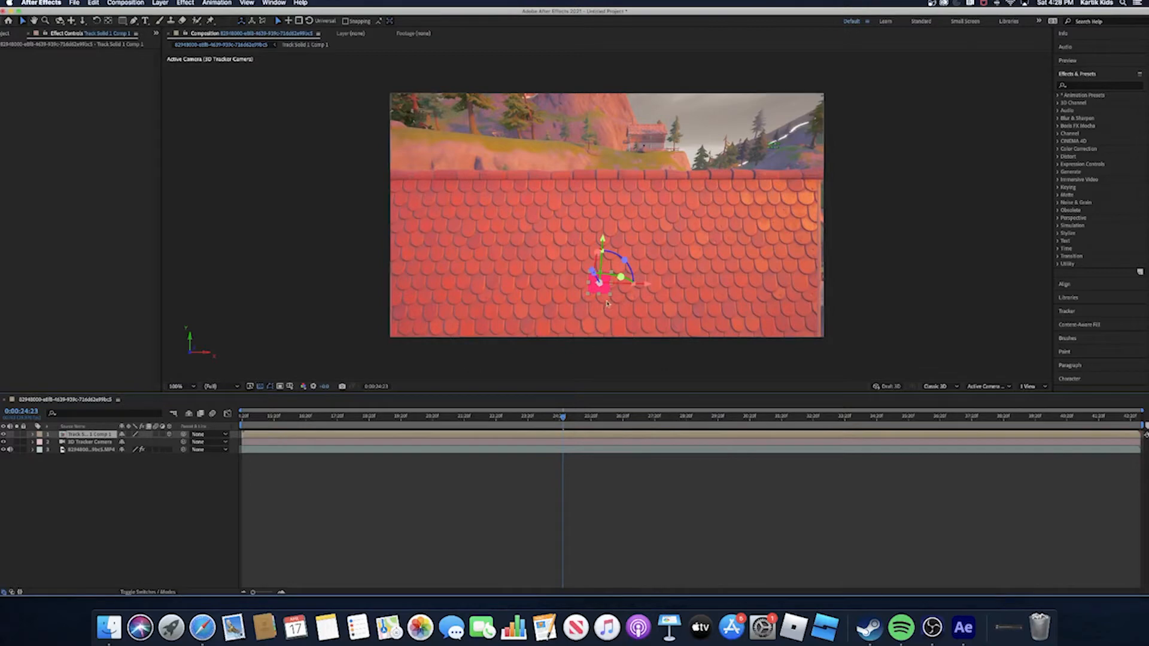
# - Enlarge the pre-composed solid on the roof and rotate it to line up with the roof surface
pyautogui.moveTo(611, 298); pyautogui.dragTo(651, 327)
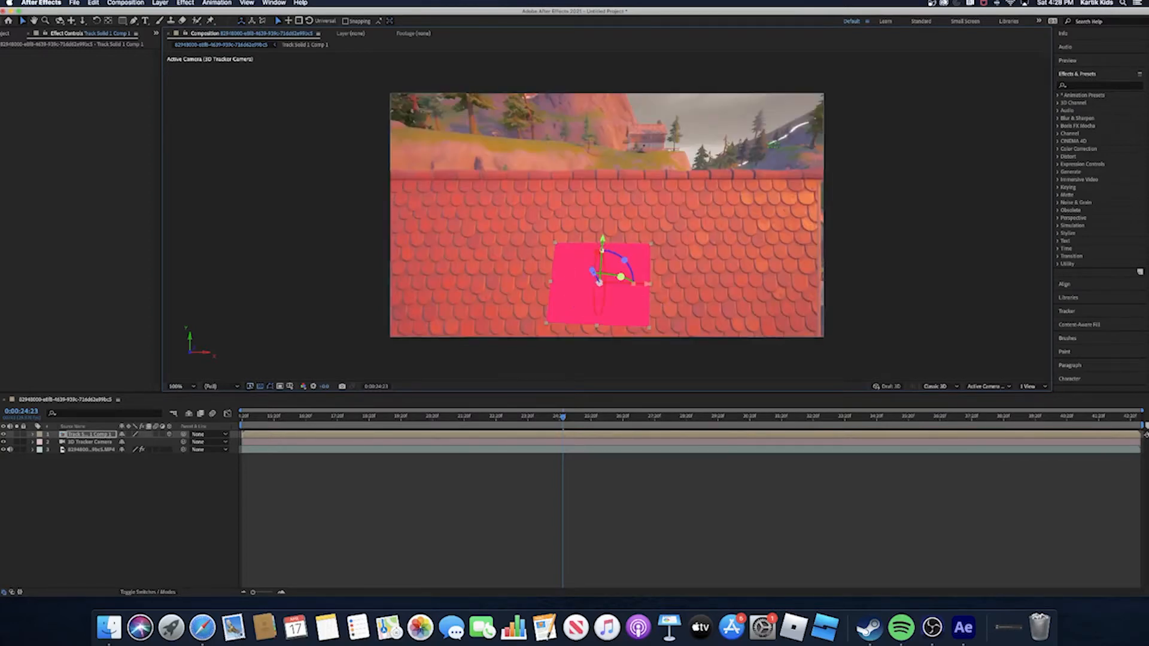
pyautogui.moveTo(599, 282); pyautogui.dragTo(599, 283)
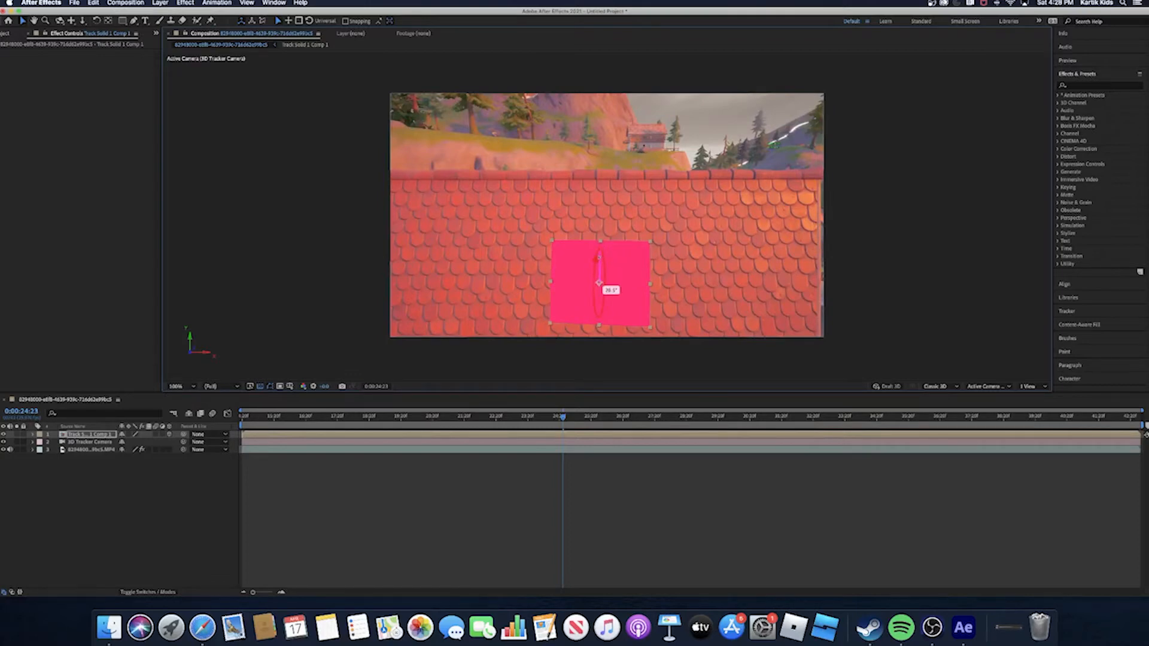
# - Open Track Solid 1 Comp 1, set its composition width to 1920 px and select its solid layer
pyautogui.doubleClick(90, 435)
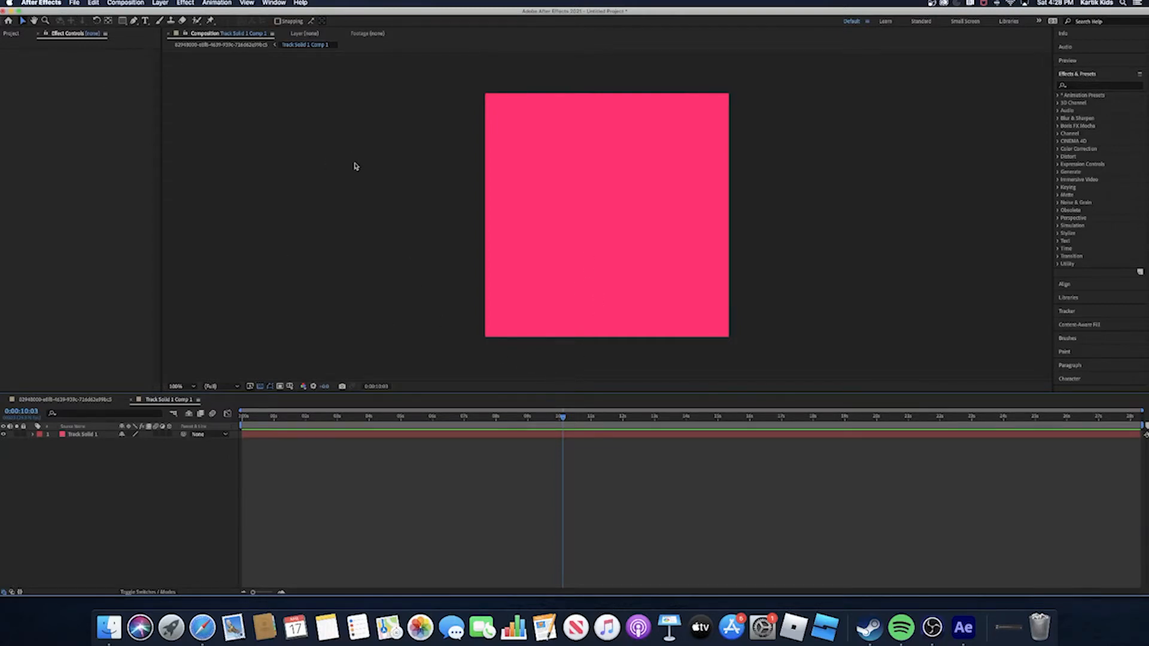
pyautogui.click(132, 3)
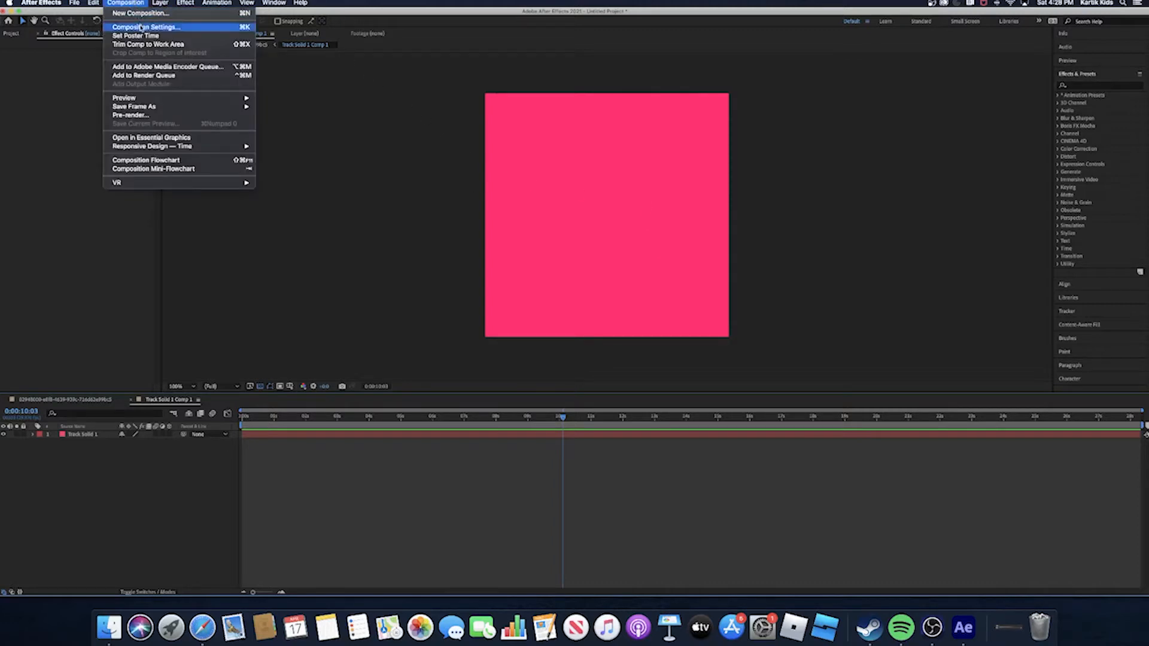
pyautogui.click(141, 27)
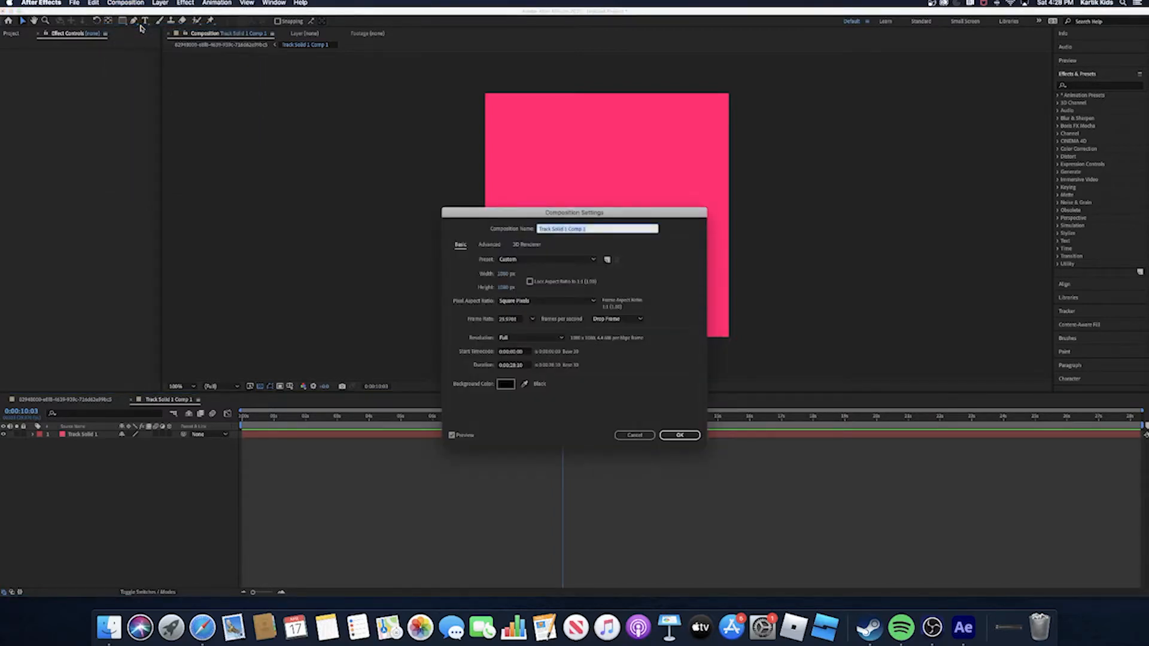
pyautogui.click(503, 275)
pyautogui.write('4')
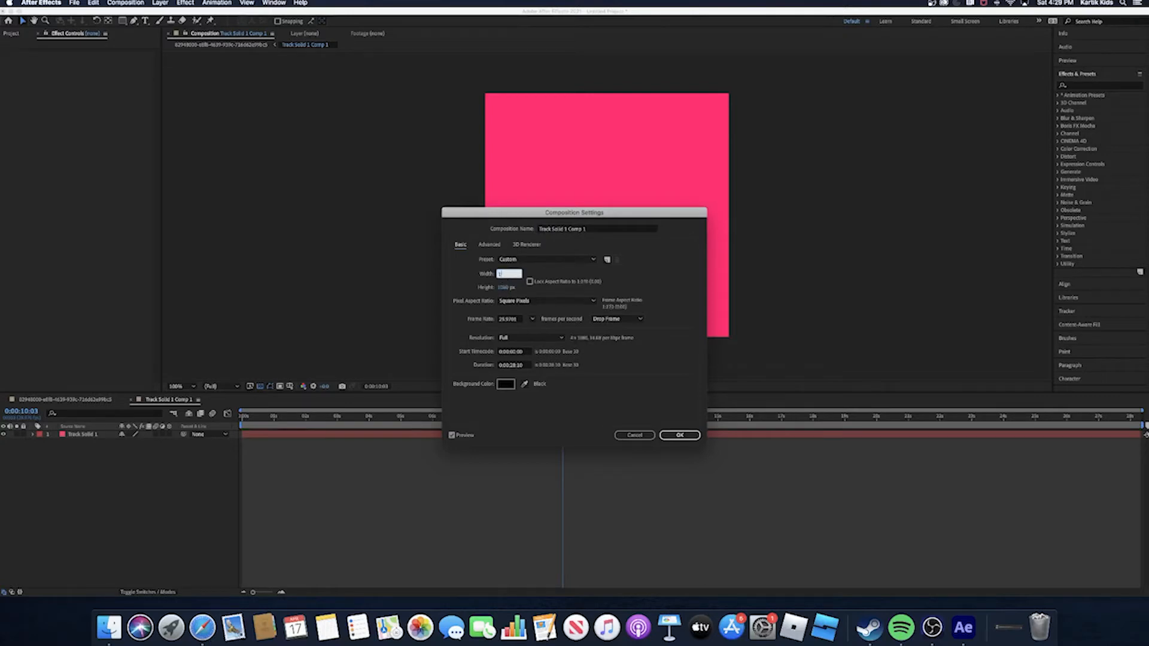
pyautogui.write('920')
pyautogui.press('Return')
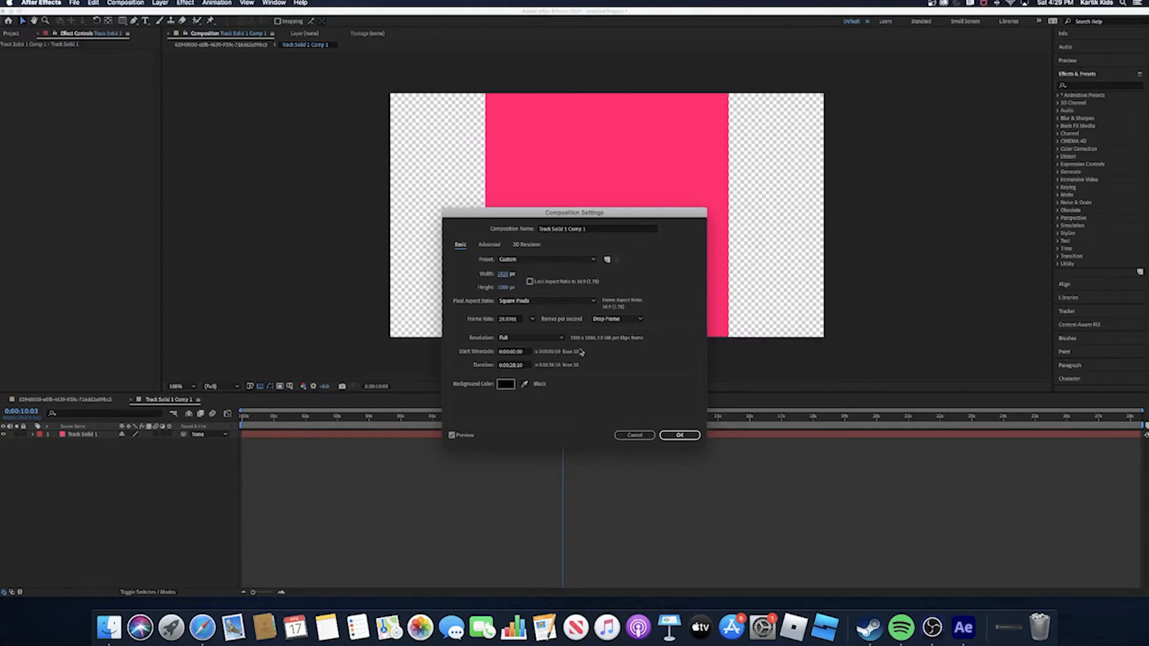
pyautogui.click(686, 437)
pyautogui.click(323, 436)
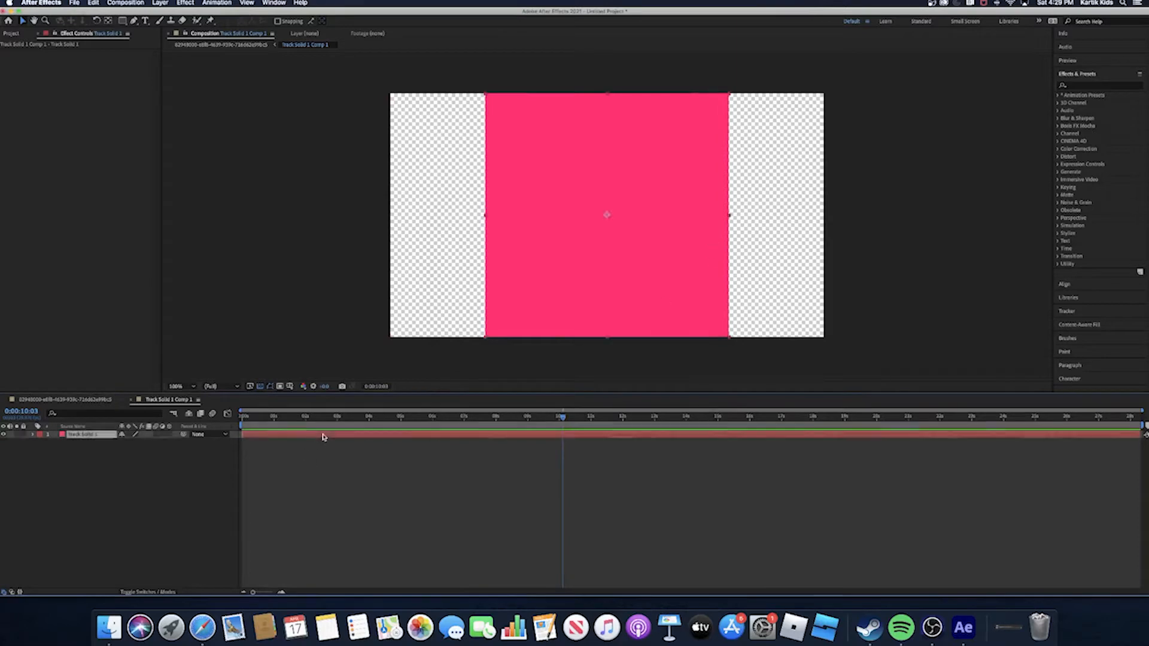
# - Widen the pink solid horizontally until it covers the full width of the Track Solid 1 Comp 1 frame
pyautogui.moveTo(729, 216); pyautogui.dragTo(829, 223)
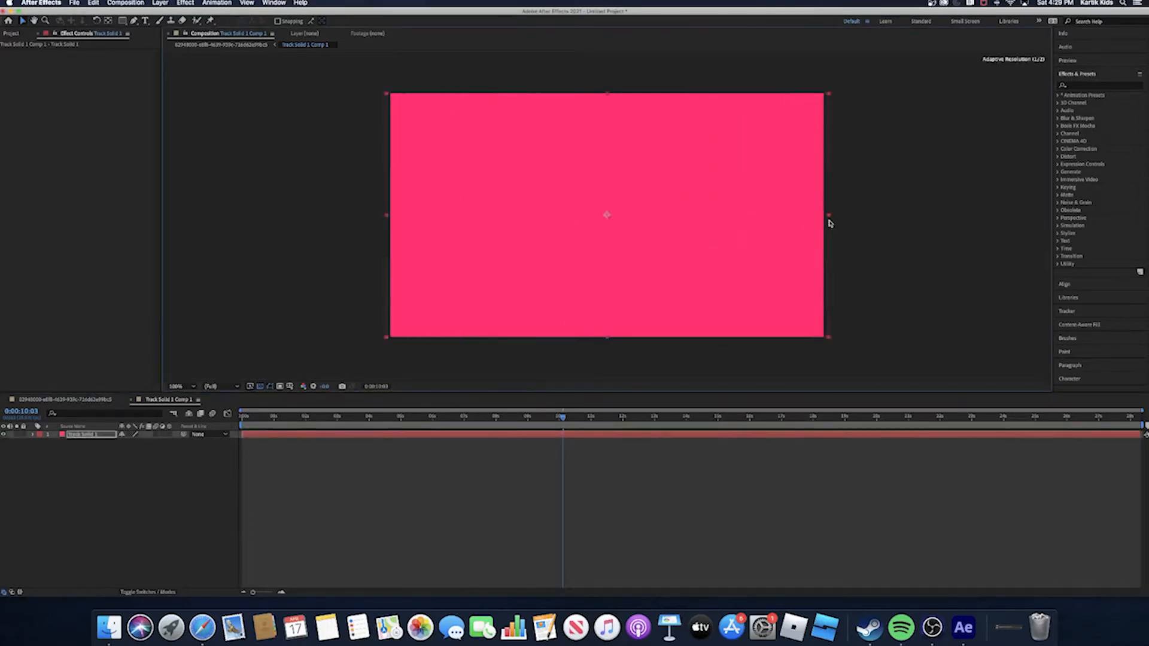
pyautogui.click(875, 234)
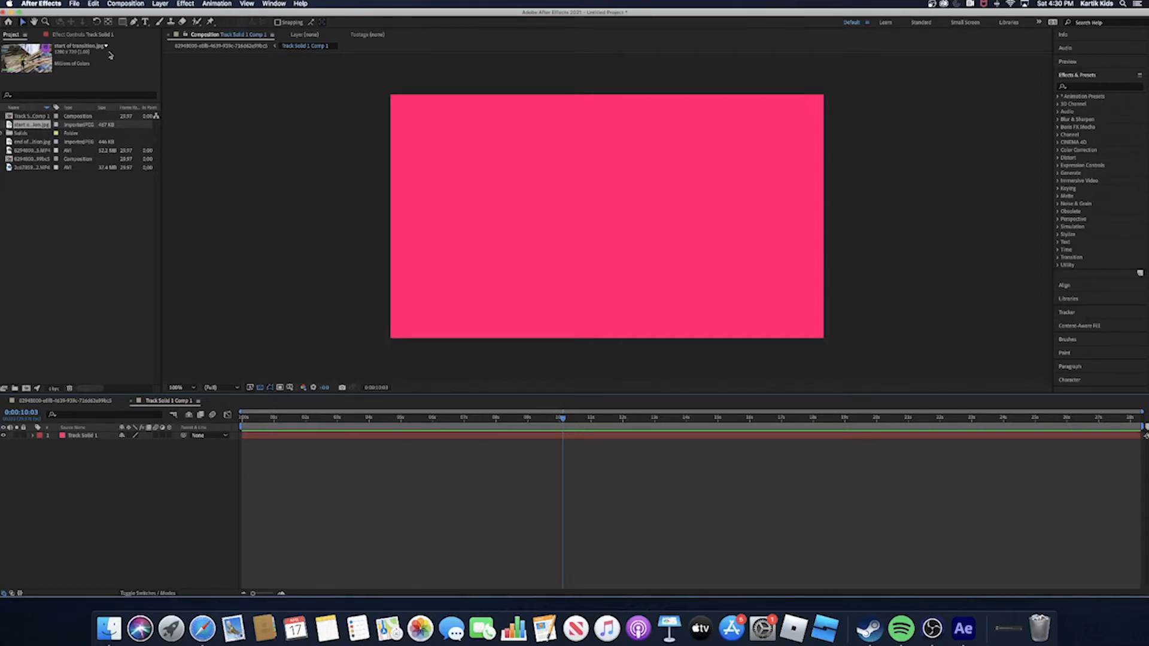
# - Place the start of transition image above the solid and enlarge it until it covers the whole frame
pyautogui.moveTo(49, 75); pyautogui.dragTo(599, 209)
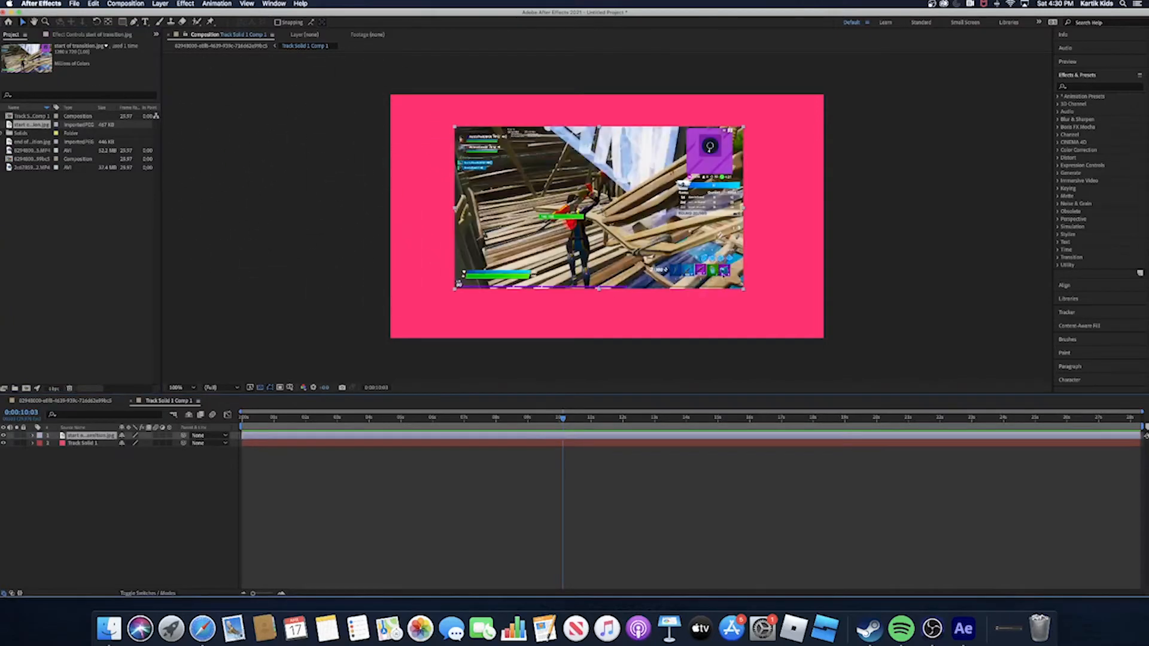
pyautogui.moveTo(748, 293); pyautogui.dragTo(807, 326)
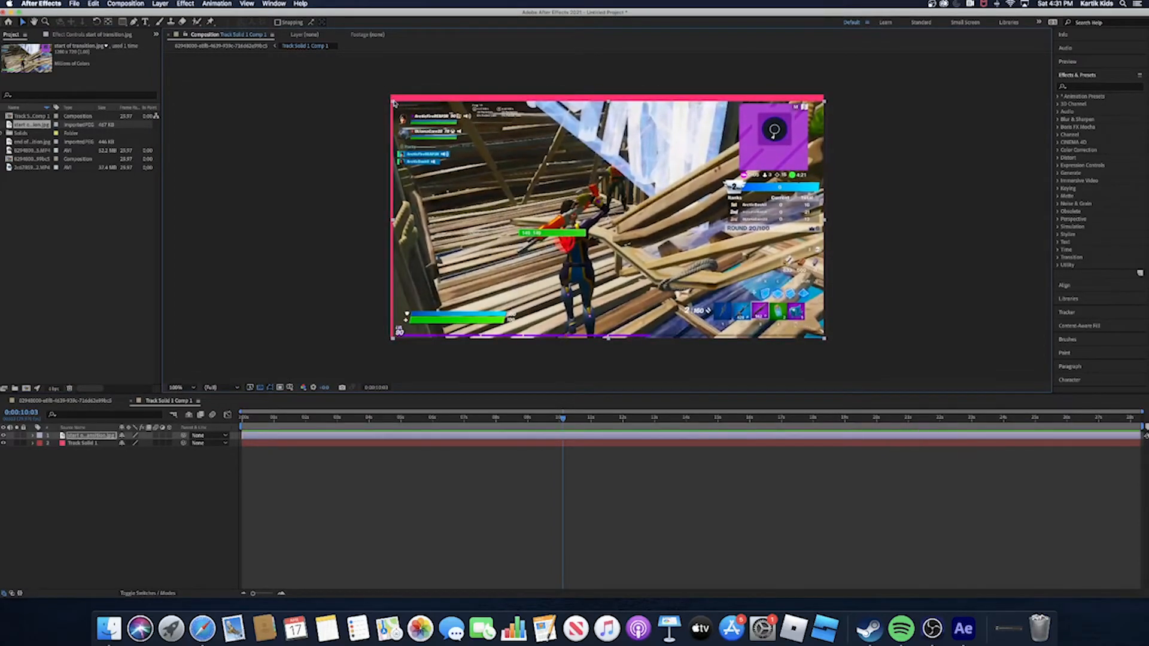
pyautogui.moveTo(393, 101); pyautogui.dragTo(385, 95)
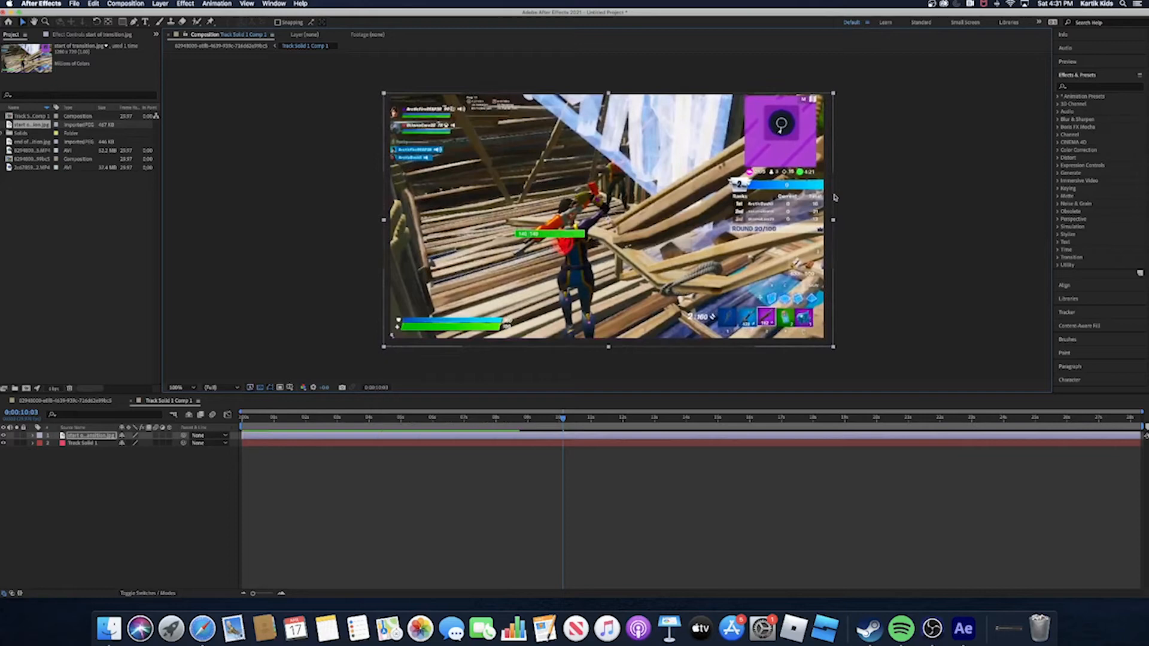
pyautogui.click(899, 214)
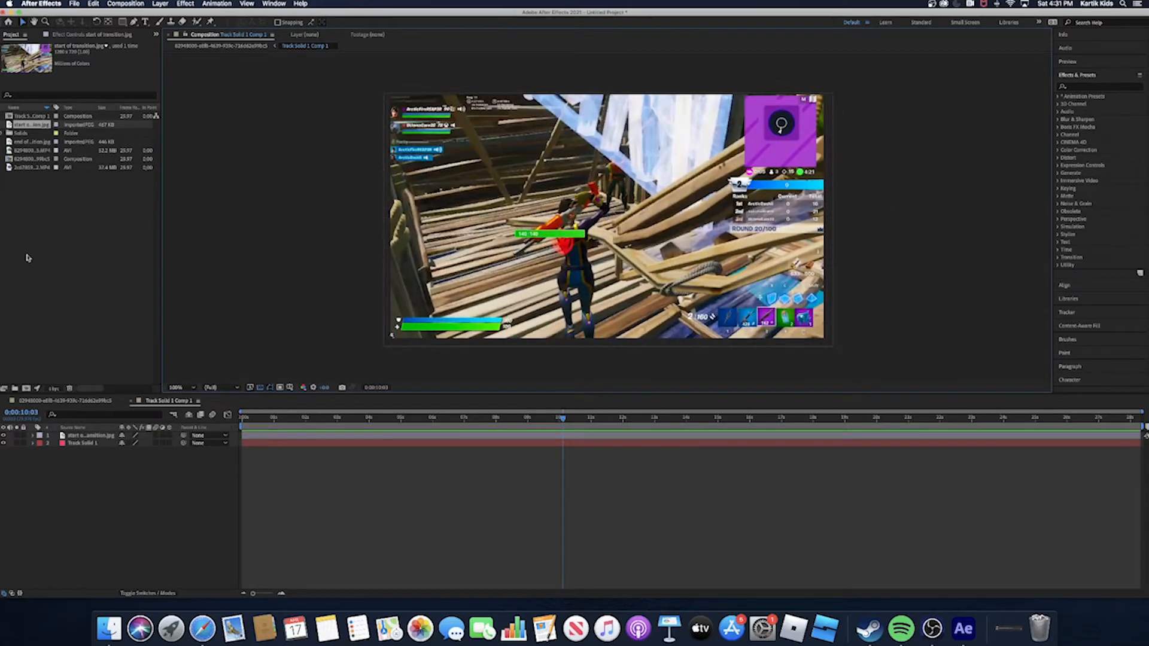
# - Return to the main roof footage composition and move the current time to 0:00:25:08
pyautogui.click(35, 116)
pyautogui.doubleClick(29, 158)
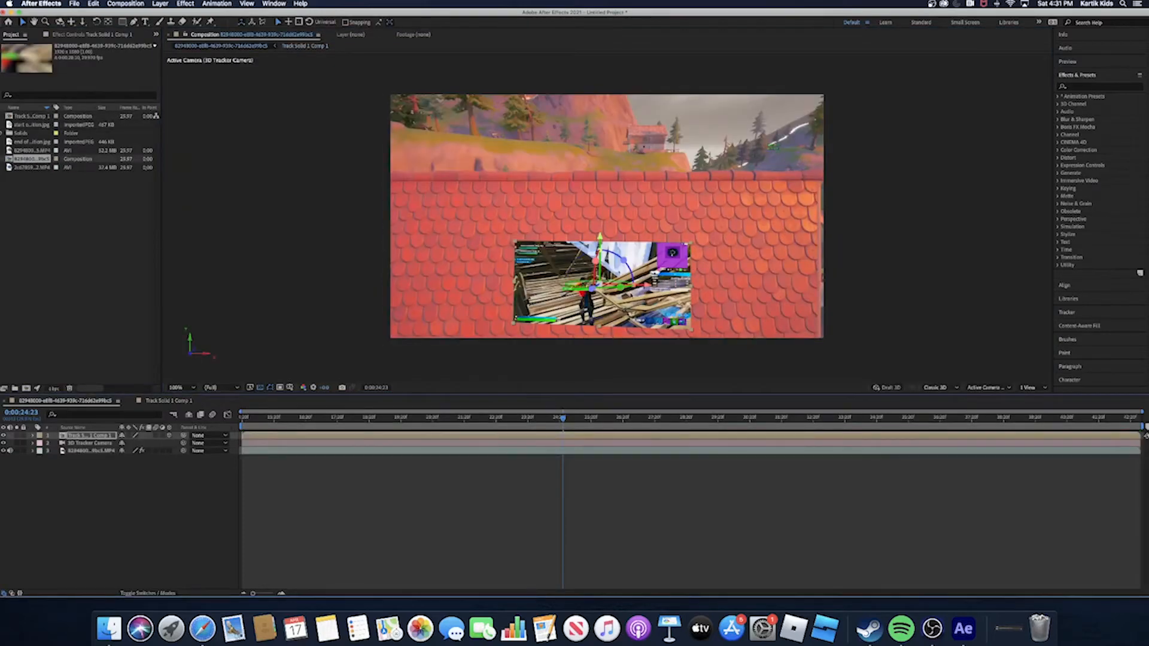
pyautogui.moveTo(561, 419); pyautogui.dragTo(581, 443)
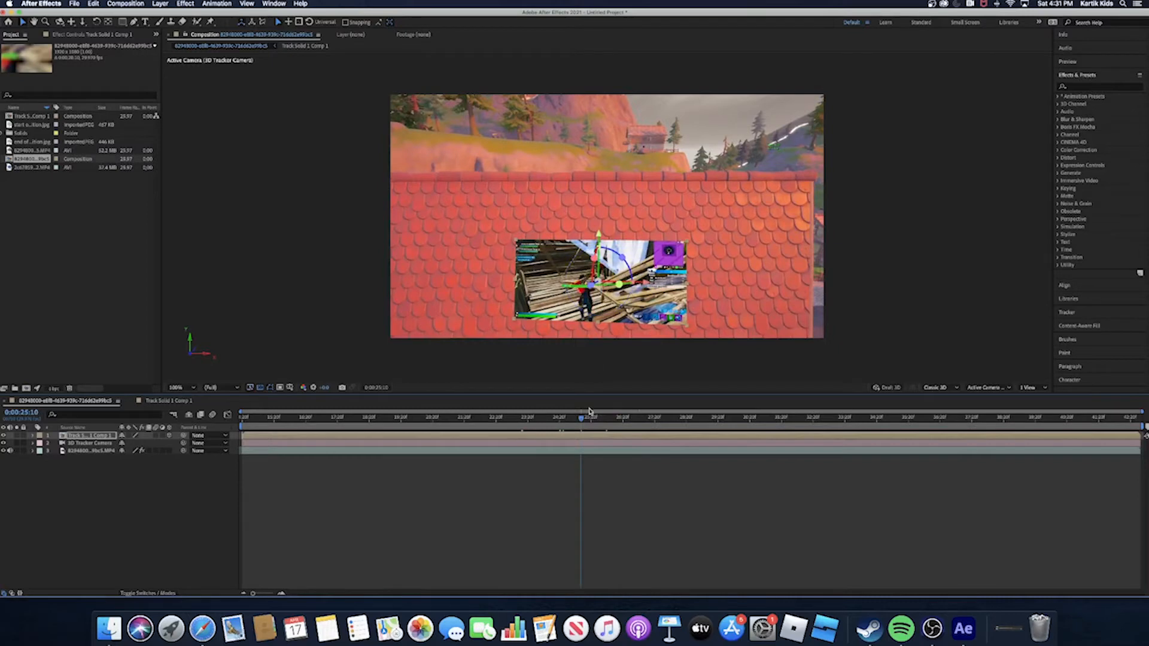
pyautogui.moveTo(582, 419); pyautogui.dragTo(579, 462)
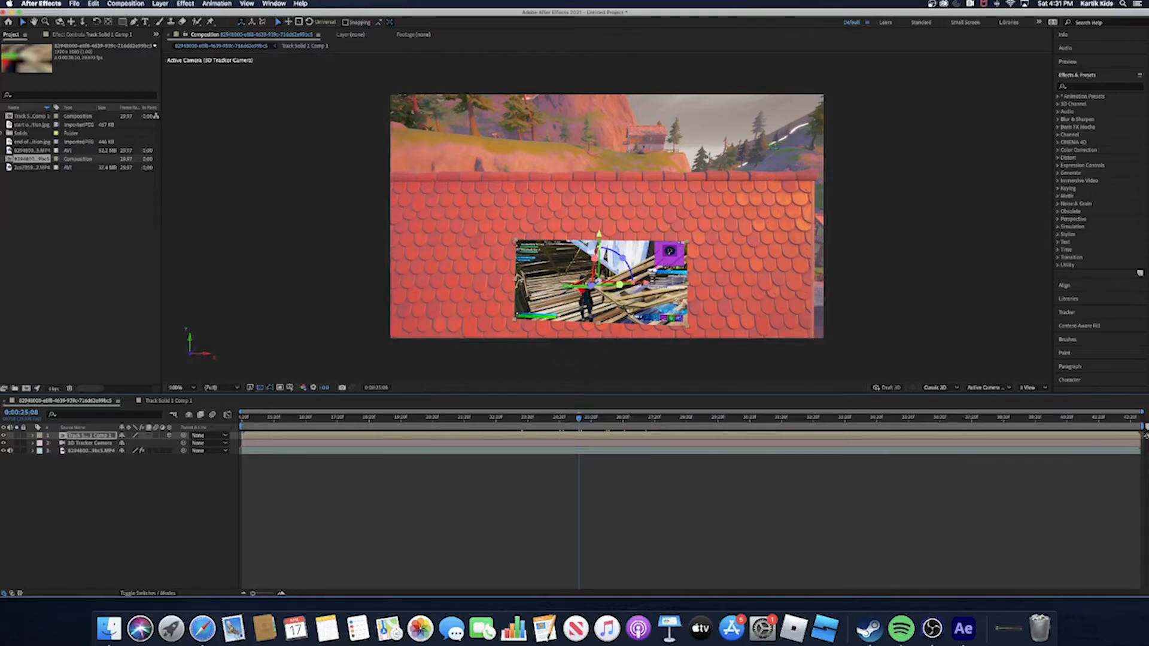
# - Find the Drop Shadow effect and apply it to the Track Solid 1 Comp 1 layer
pyautogui.click(1104, 86)
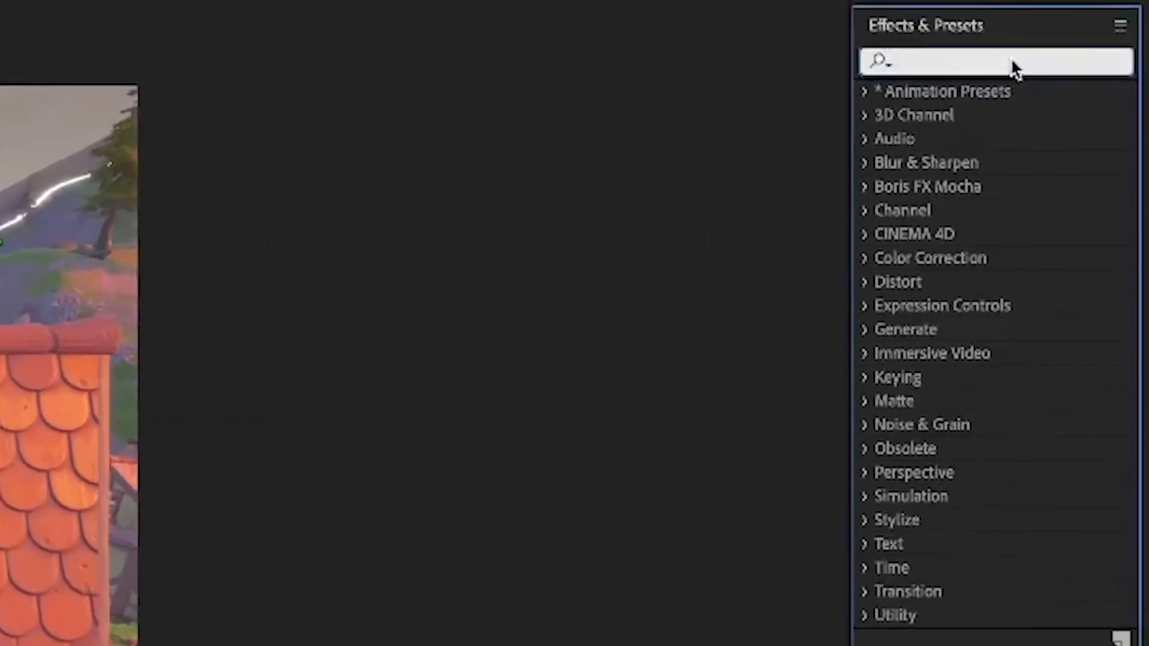
pyautogui.write('Drop')
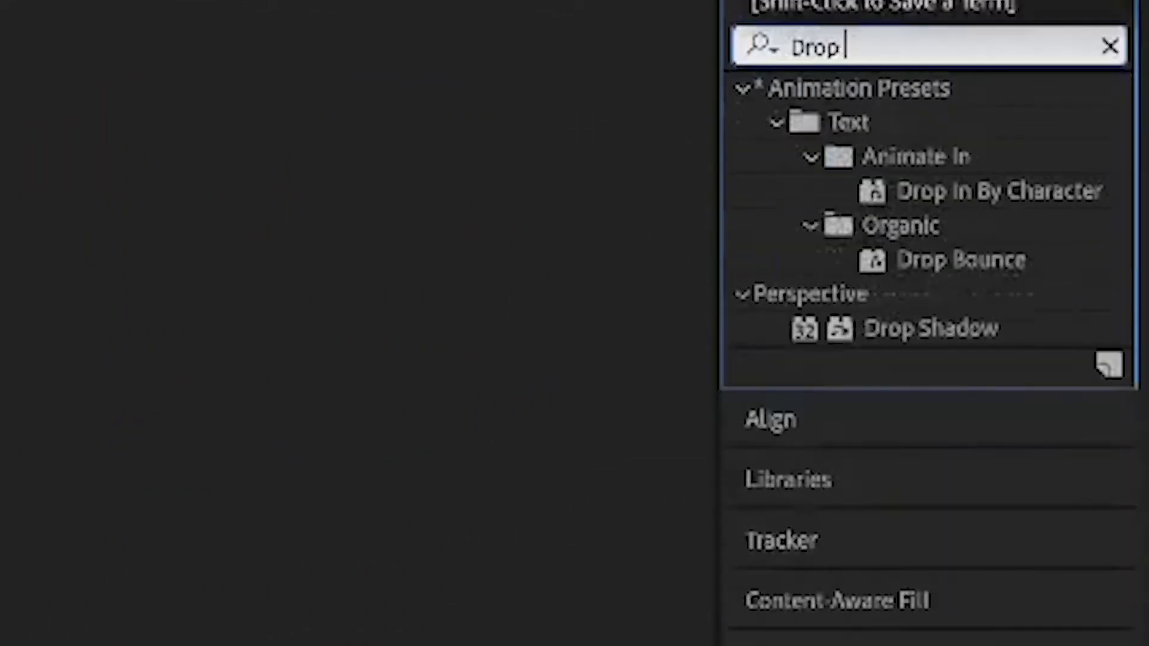
pyautogui.write(' Sha')
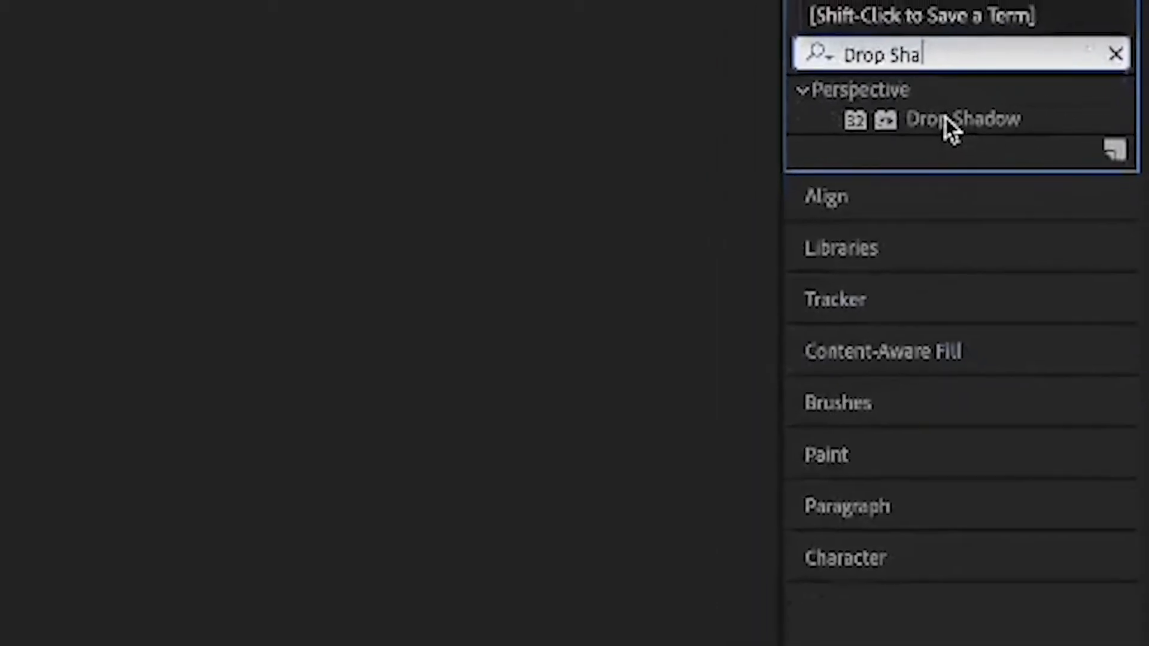
pyautogui.click(945, 119)
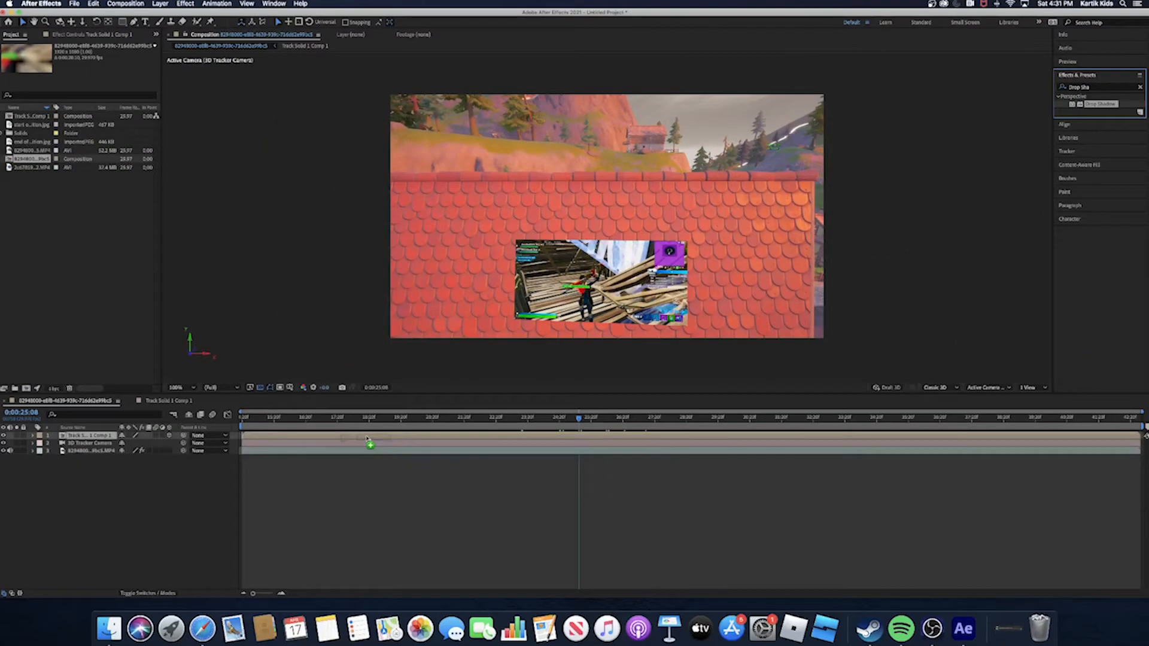
pyautogui.moveTo(366, 439); pyautogui.dragTo(587, 439)
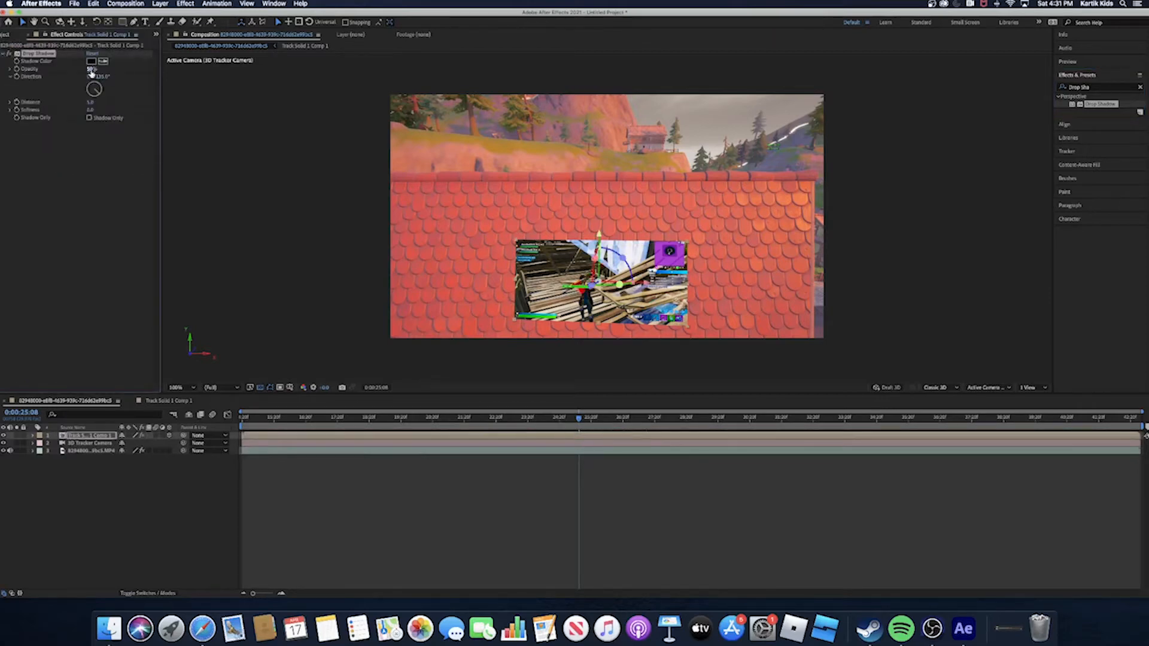
# - Set the drop shadow's opacity to 100% and inspect the image's edges up close
pyautogui.moveTo(91, 72); pyautogui.dragTo(128, 70)
pyautogui.click(454, 291)
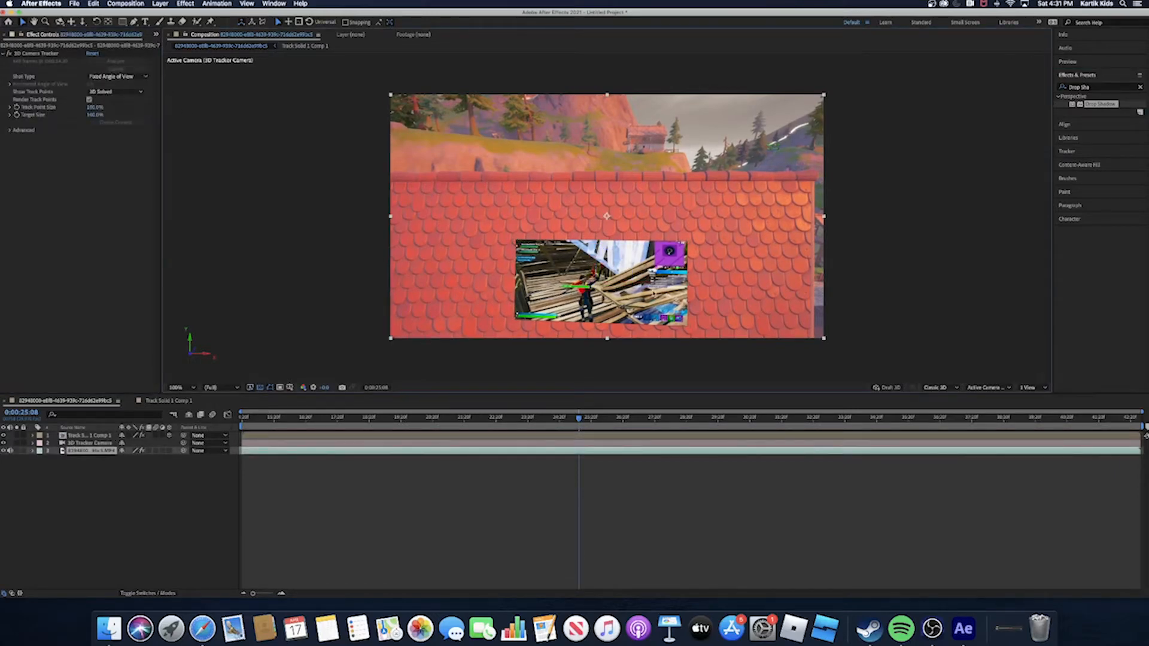
pyautogui.scroll(-1, 652, 321)
pyautogui.scroll(2, 653, 322)
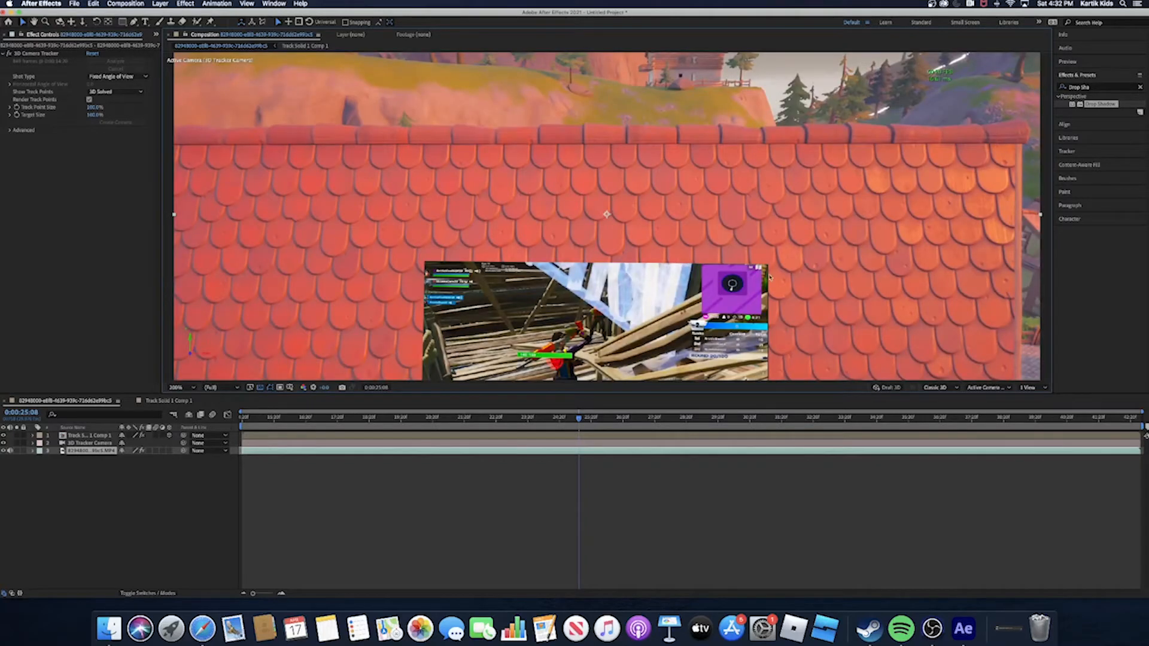
pyautogui.scroll(-1, 765, 339)
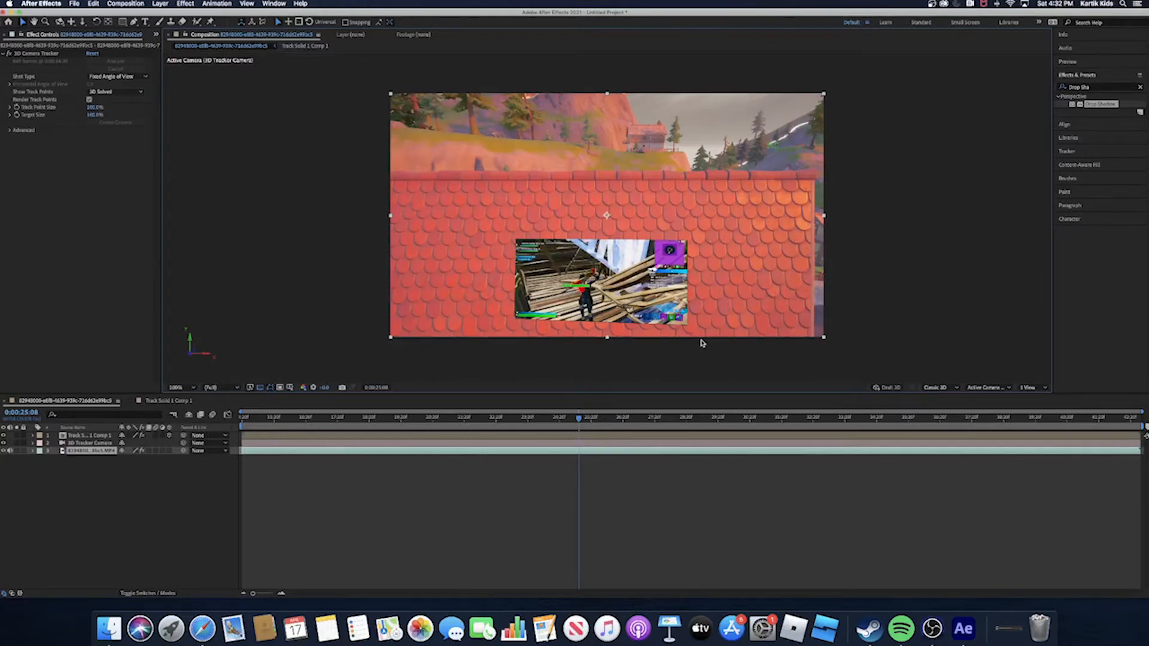
# - Set the drop shadow's direction on Track Solid 1 Comp 1 to 1x+137.0° and inspect the image's edges
pyautogui.click(291, 436)
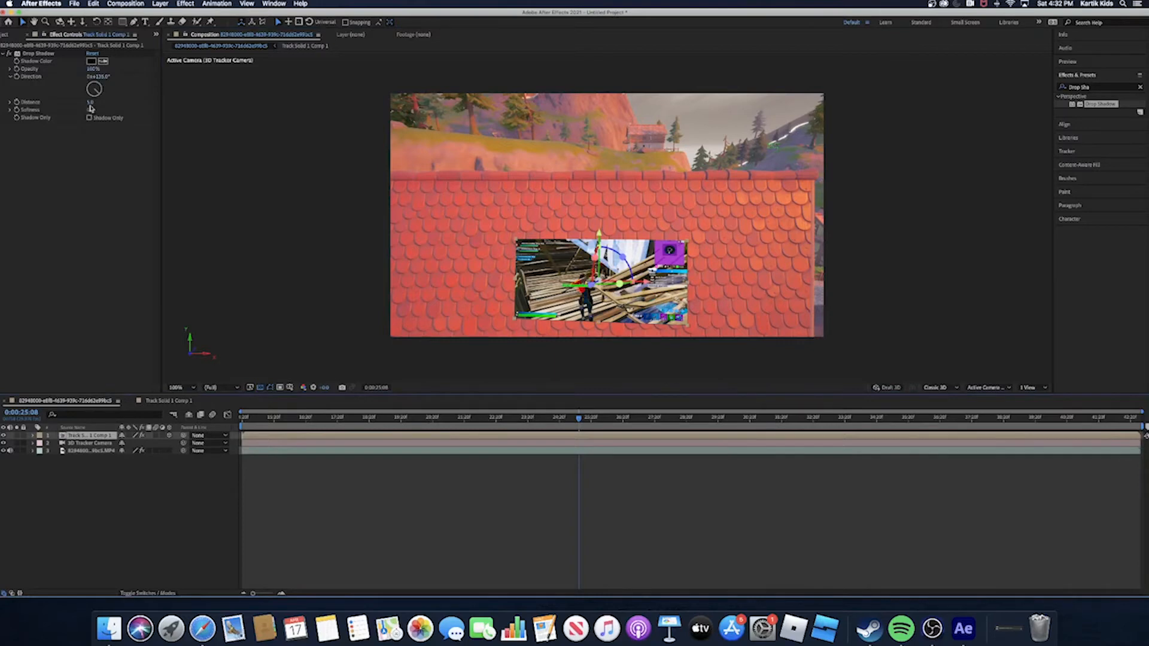
pyautogui.moveTo(99, 78); pyautogui.dragTo(223, 96)
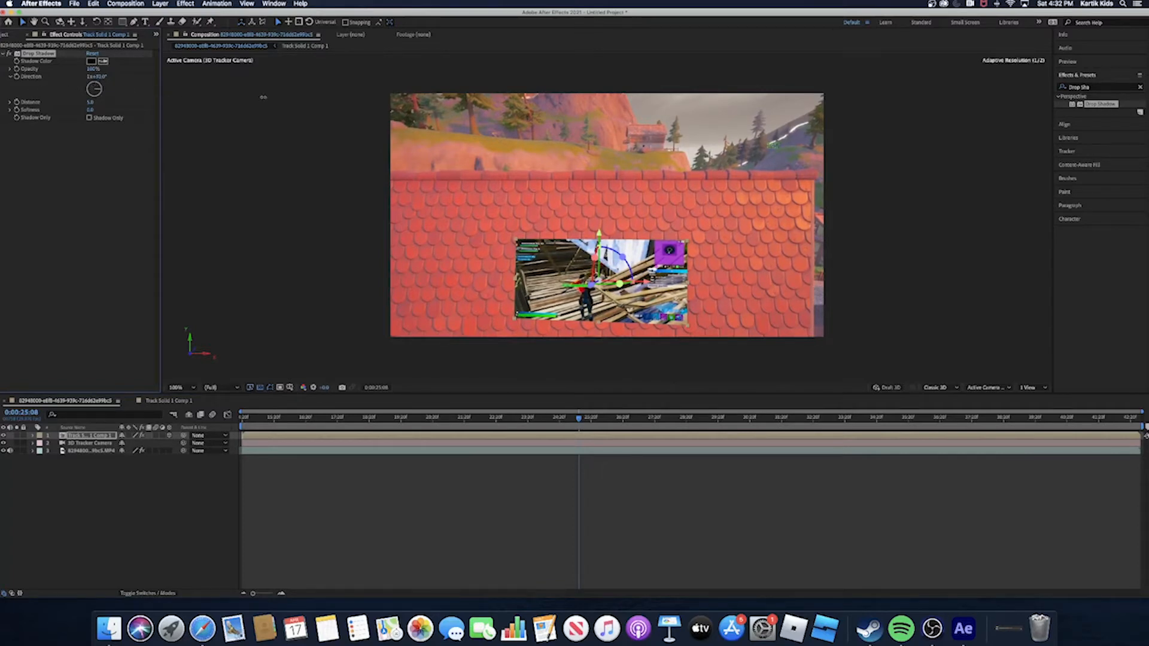
pyautogui.click(443, 203)
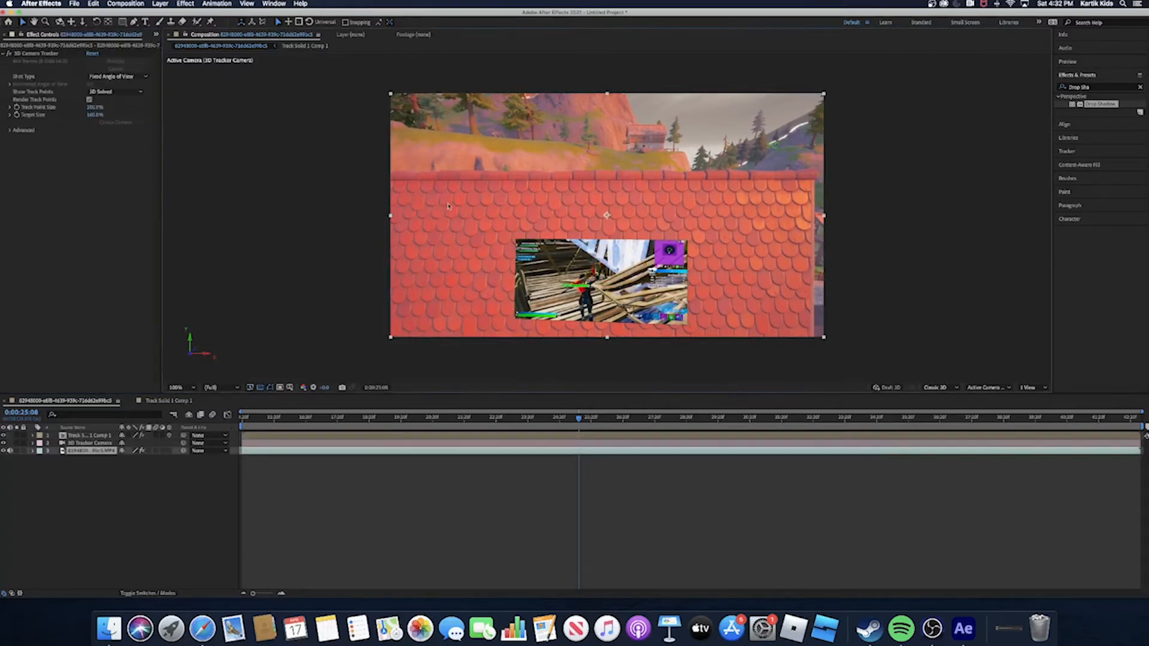
pyautogui.press('.')
pyautogui.press('.')
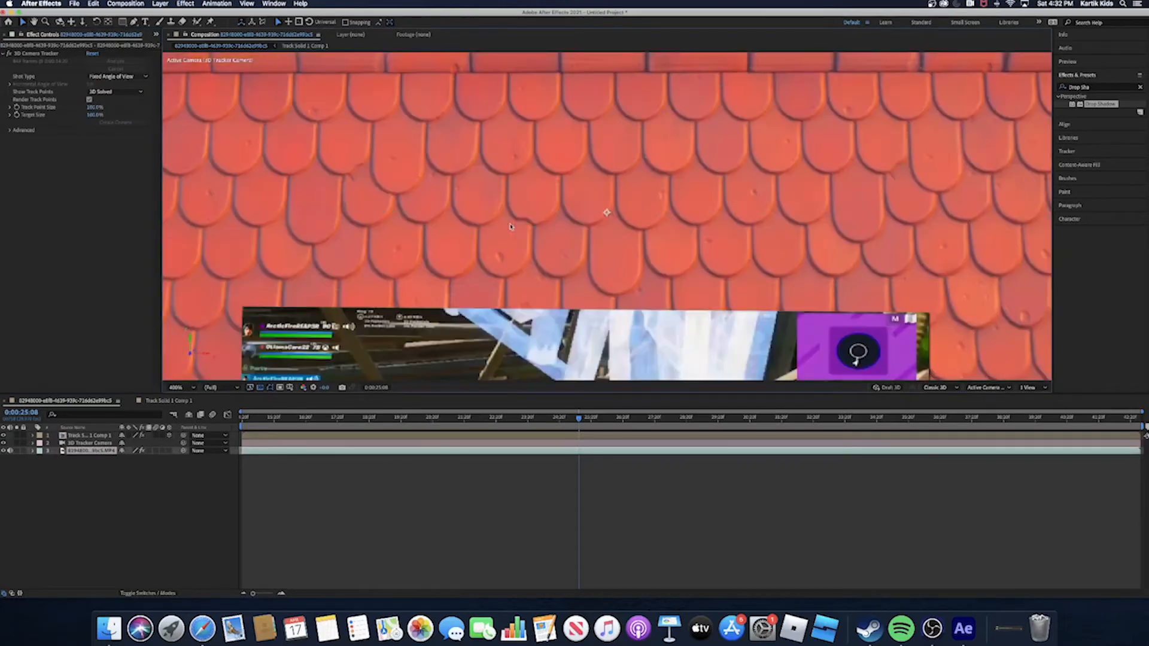
pyautogui.press(',')
pyautogui.press(',')
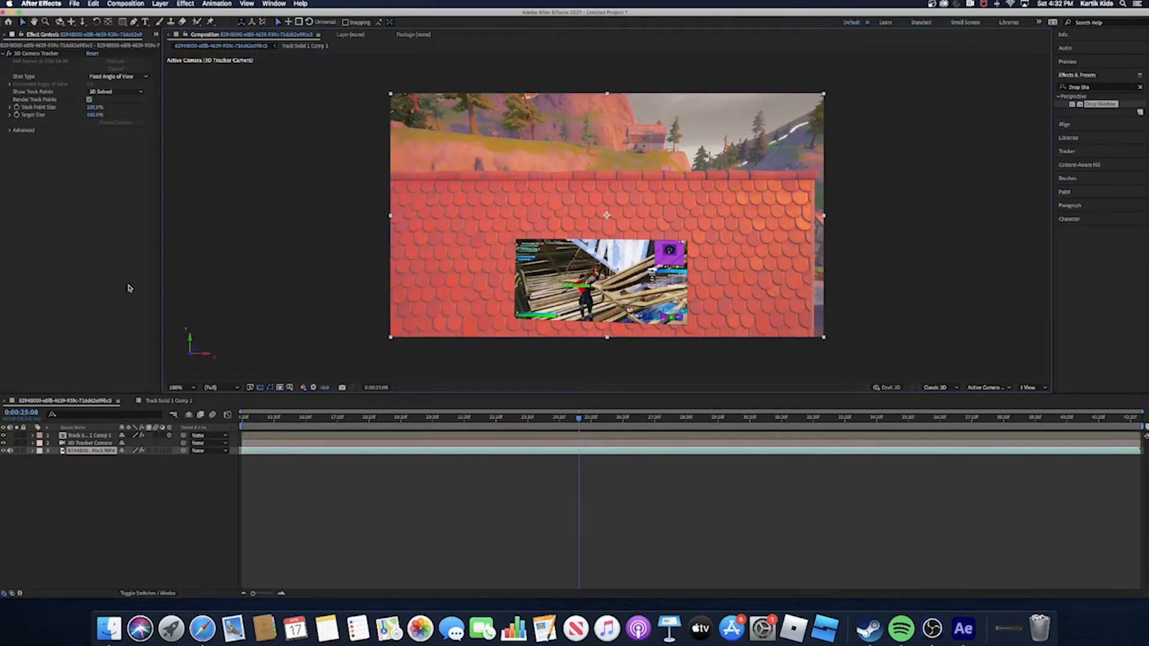
# - Set the drop shadow's distance to 8.0 and check the shadow around the roof image
pyautogui.click(266, 436)
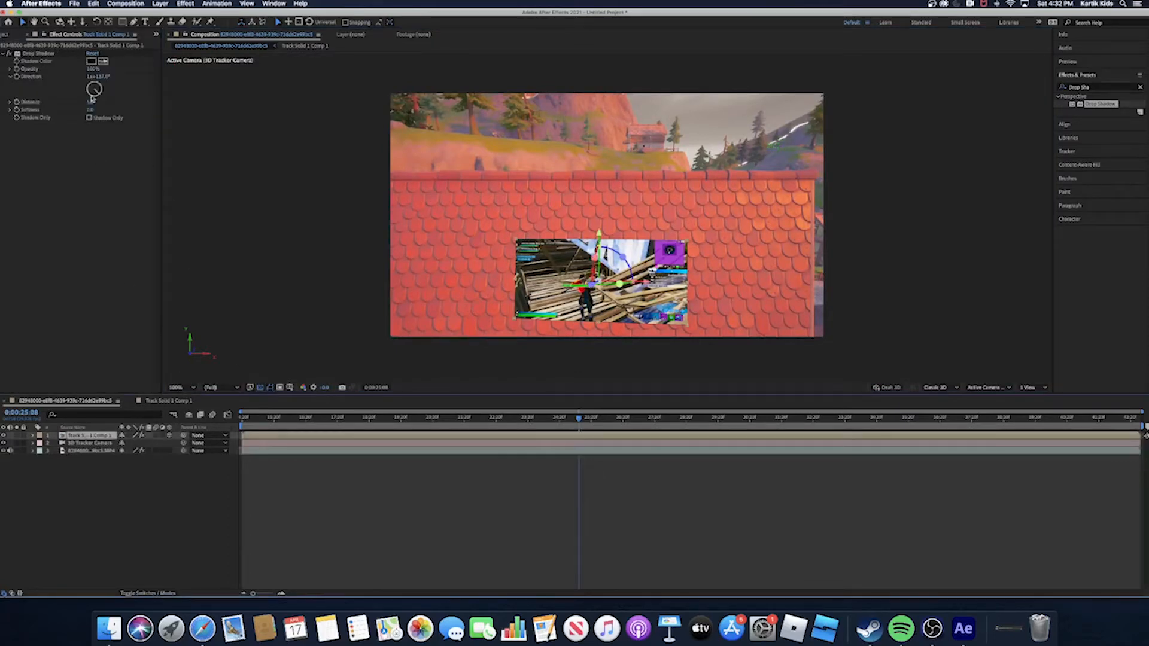
pyautogui.moveTo(91, 105)
pyautogui.mouseDown()
pyautogui.moveTo(102, 102)
pyautogui.moveTo(92, 103)
pyautogui.mouseUp()
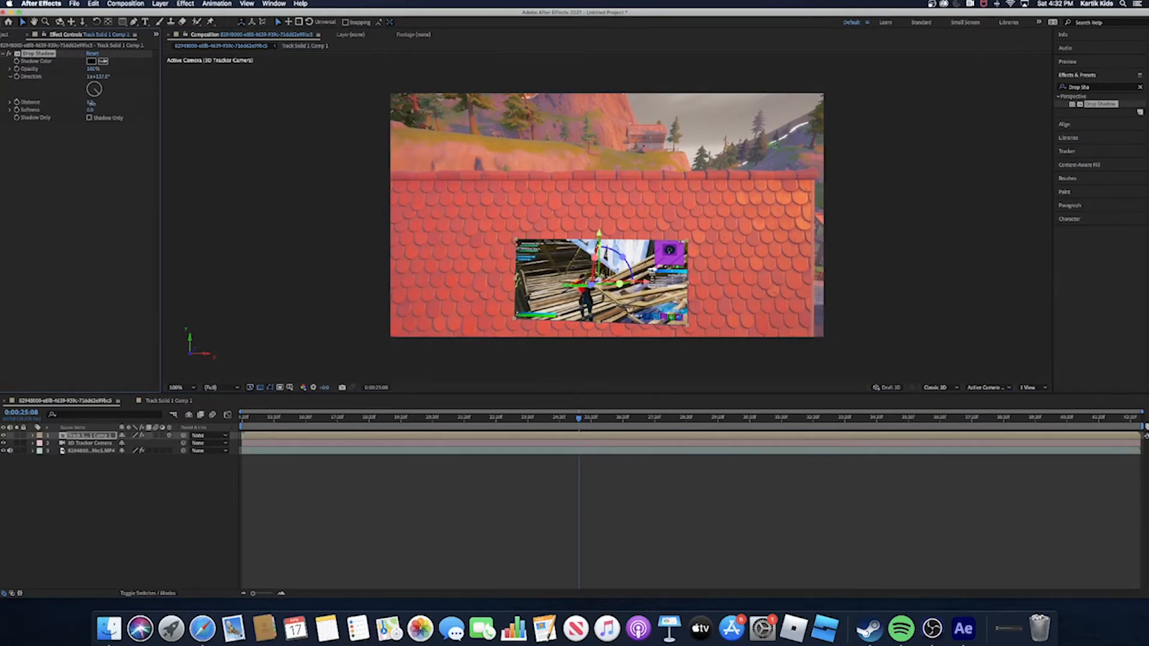
pyautogui.click(970, 224)
pyautogui.scroll(-1, 795, 247)
pyautogui.scroll(2, 795, 247)
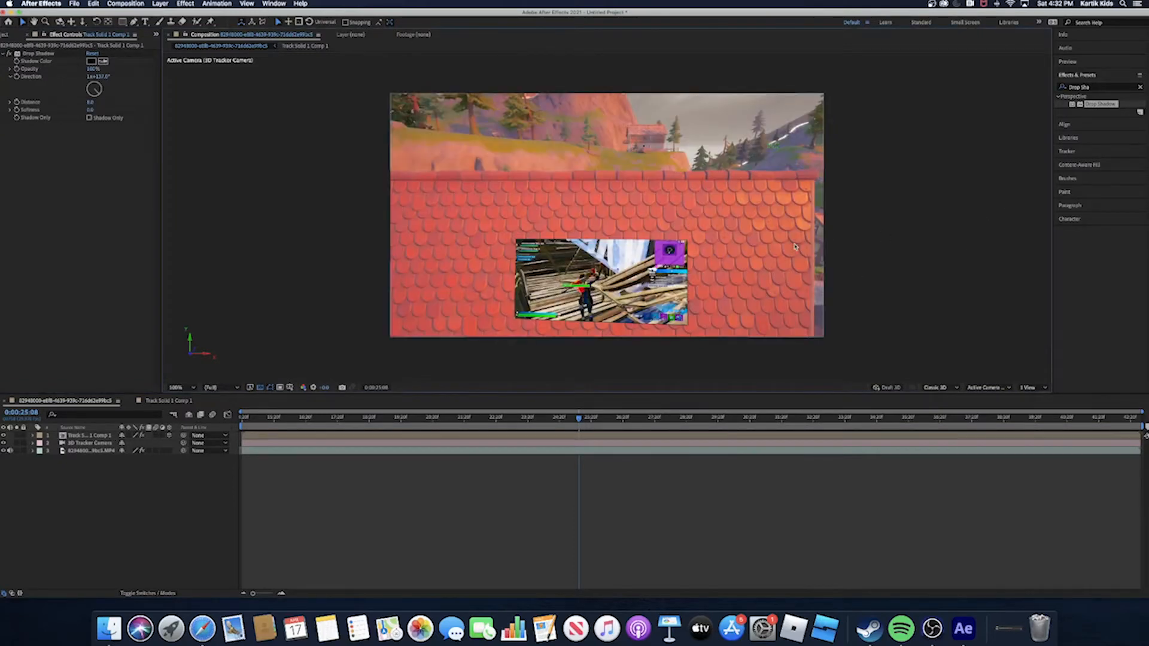
pyautogui.scroll(-1, 796, 247)
# - Try a larger drop shadow distance, and reduce it to 6.0
pyautogui.click(605, 436)
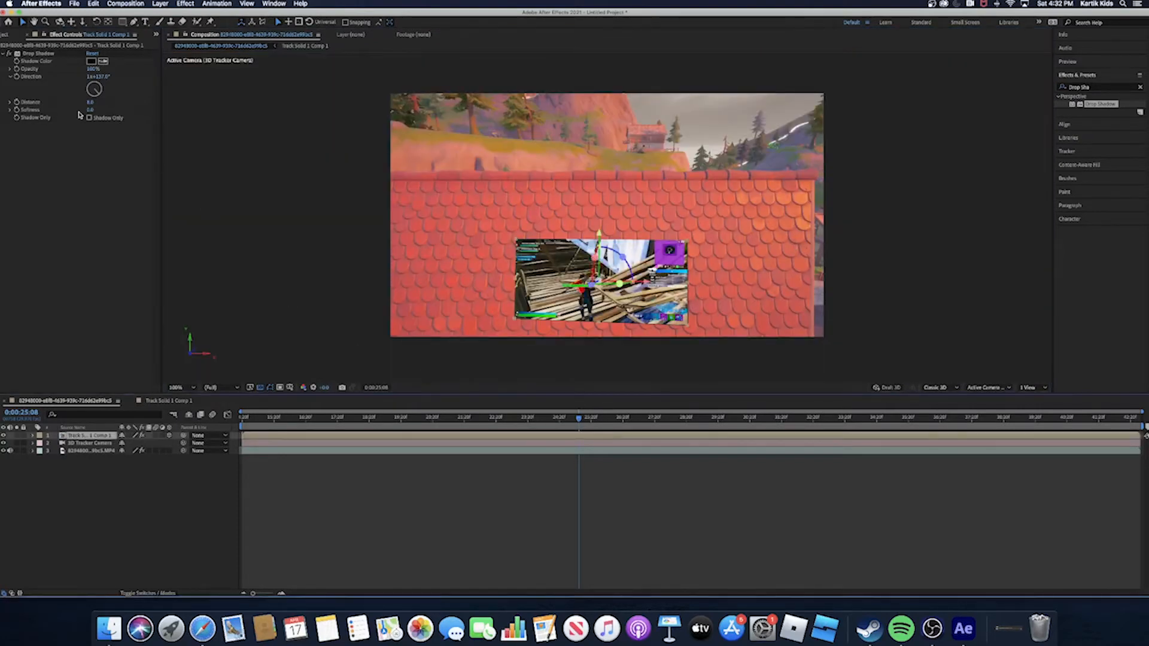
pyautogui.moveTo(92, 103); pyautogui.dragTo(91, 103)
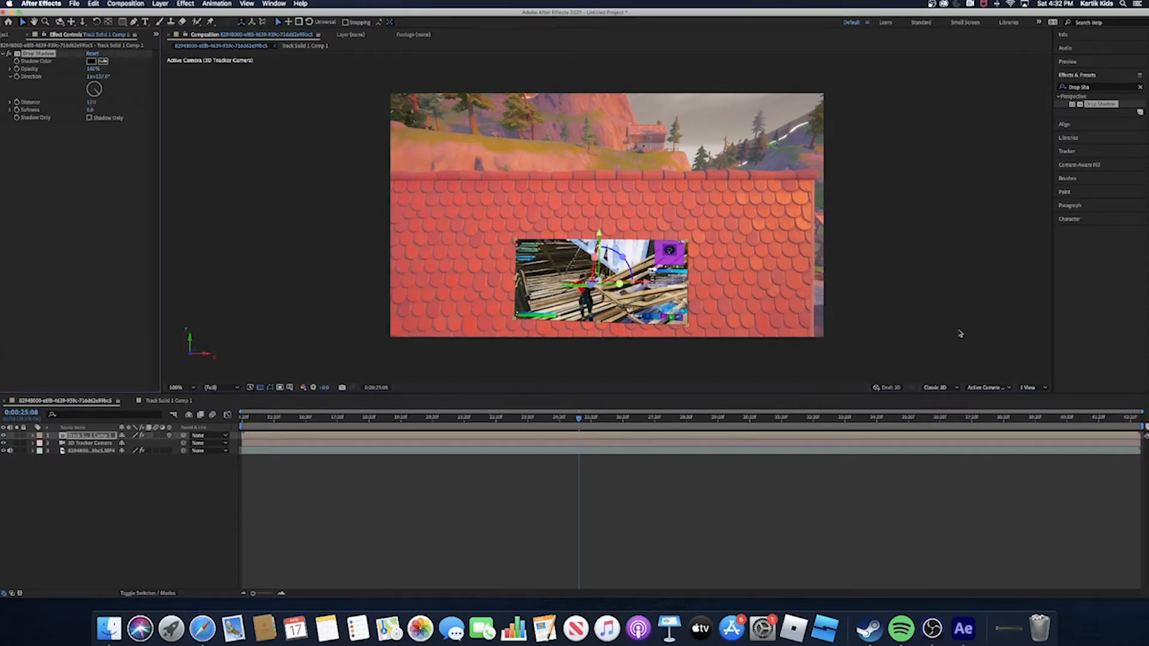
pyautogui.click(957, 329)
pyautogui.click(93, 103)
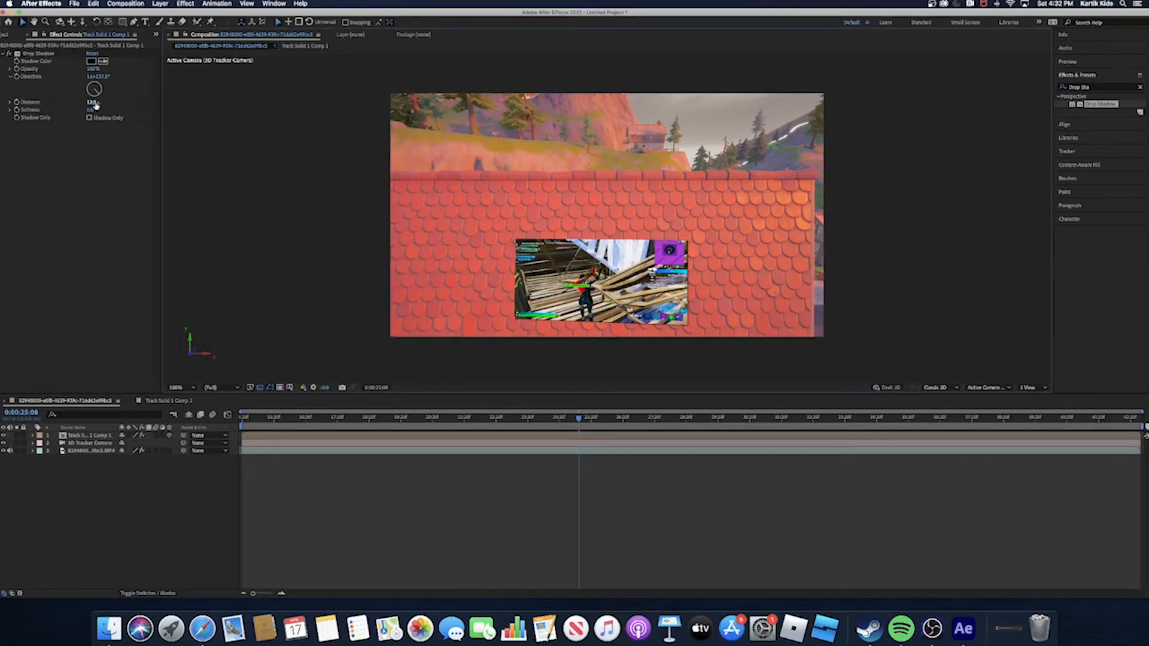
pyautogui.press('Return')
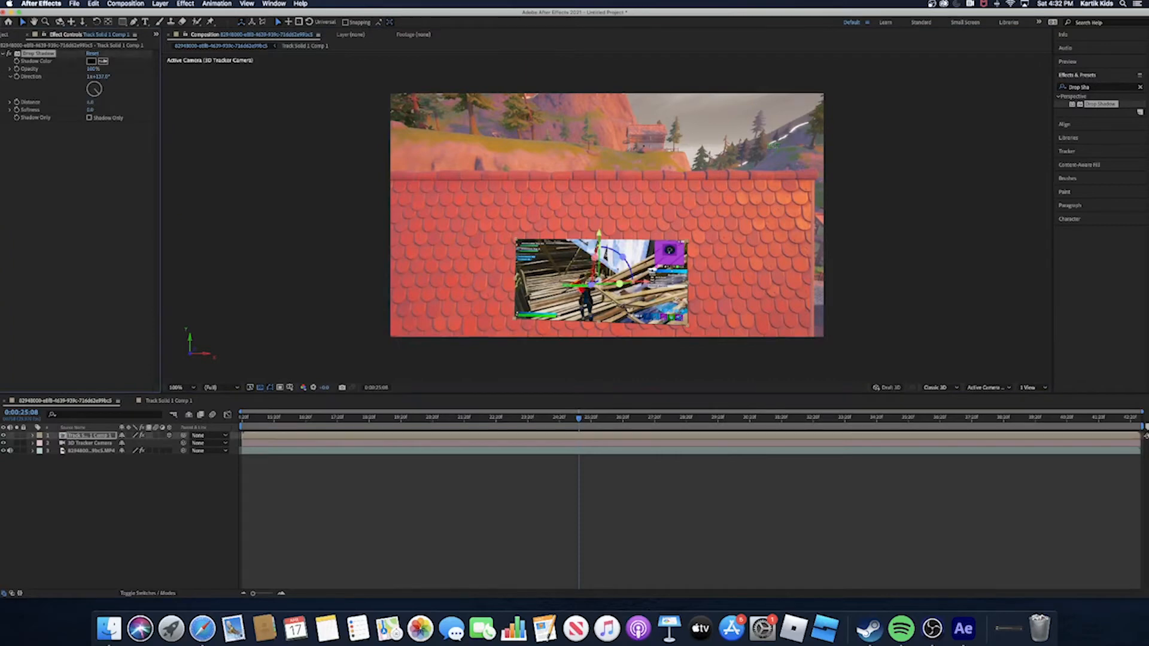
pyautogui.click(834, 301)
pyautogui.press('.')
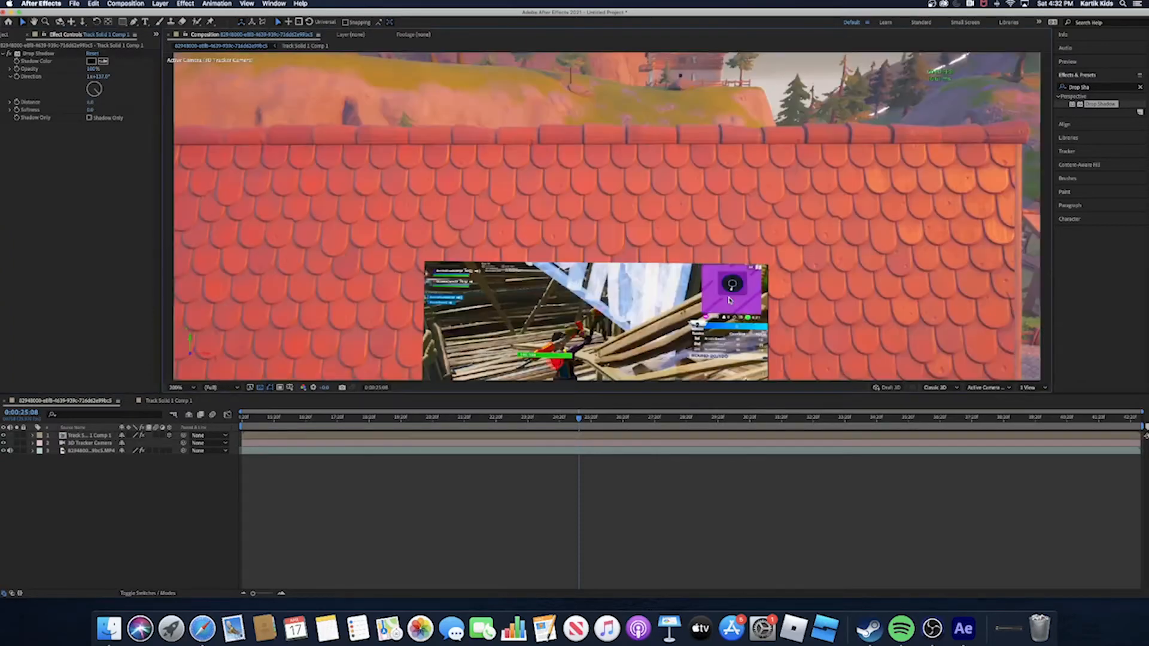
# - Try moving the pre-composed image higher on the roof, and undo the move
pyautogui.moveTo(728, 299); pyautogui.dragTo(721, 230)
pyautogui.press('super+z')
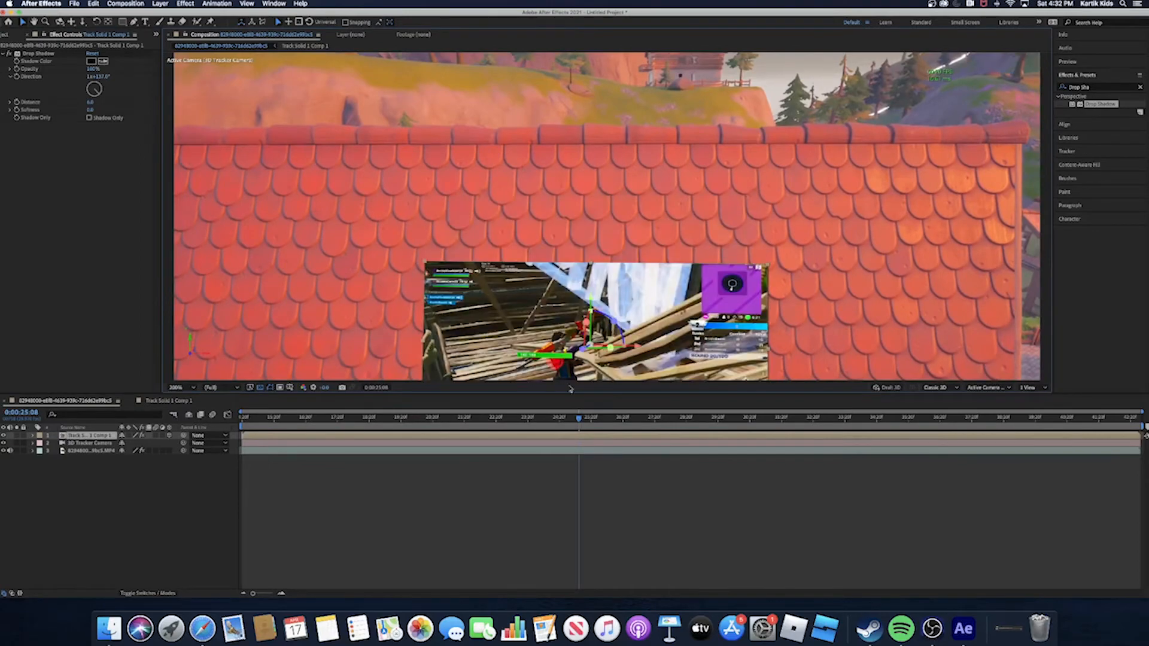
pyautogui.scroll(-1, 494, 297)
pyautogui.scroll(1, 495, 297)
pyautogui.scroll(-1, 495, 296)
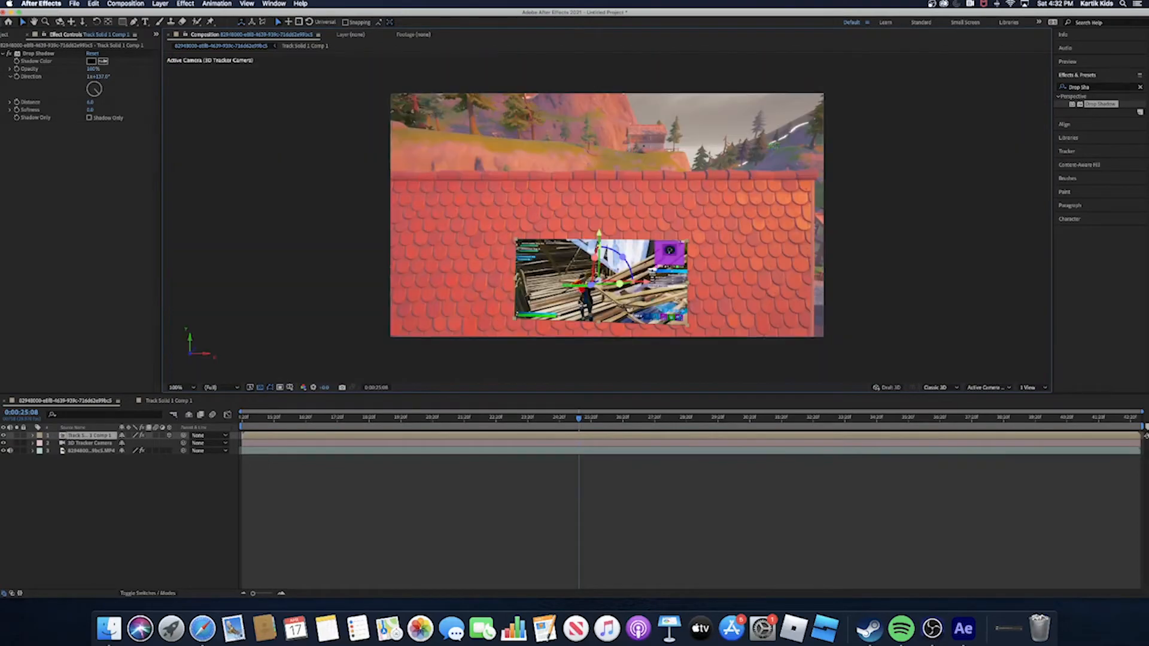
# - Set the drop shadow's distance to 5.0 and inspect the image up close
pyautogui.click(90, 102)
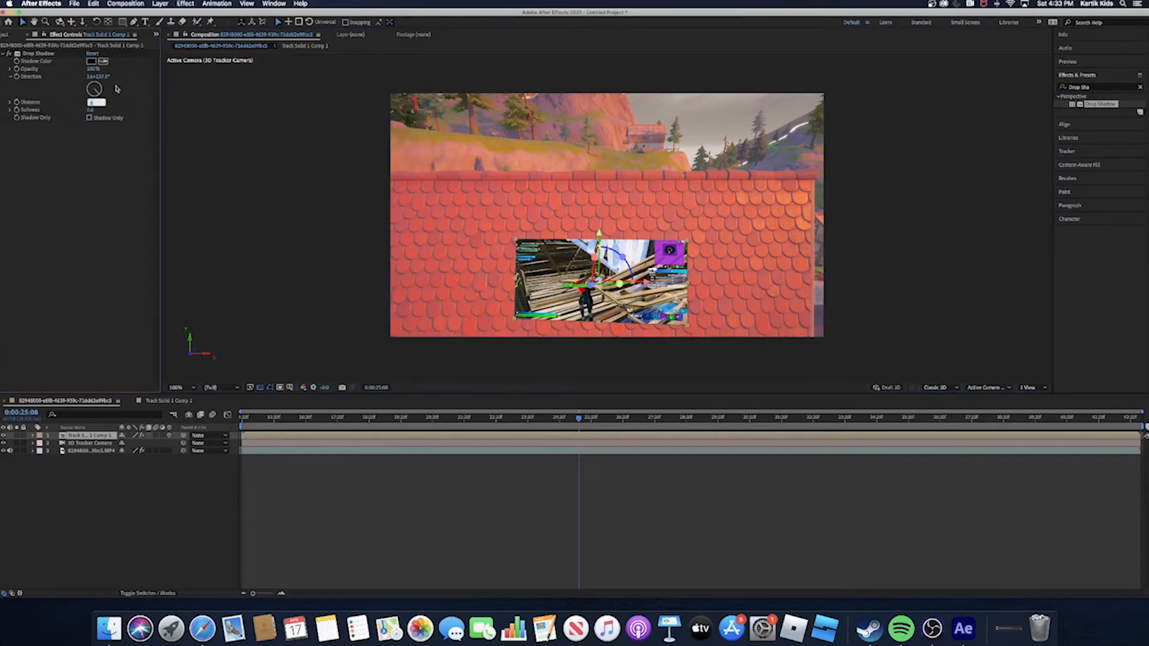
pyautogui.press('Return')
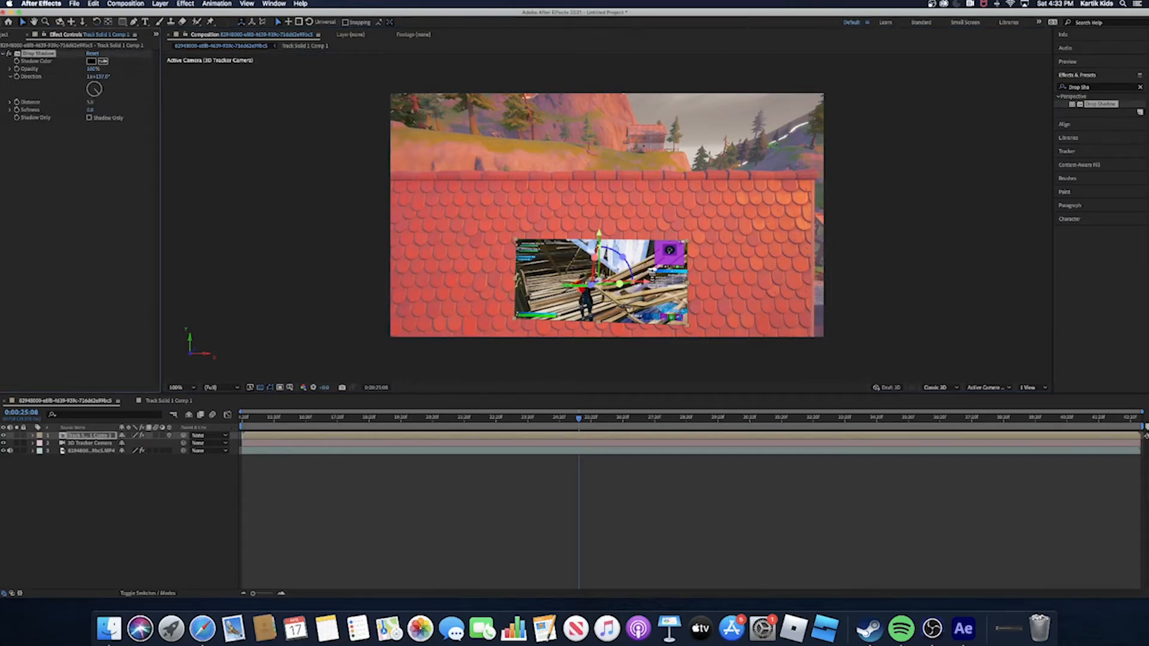
pyautogui.press('.')
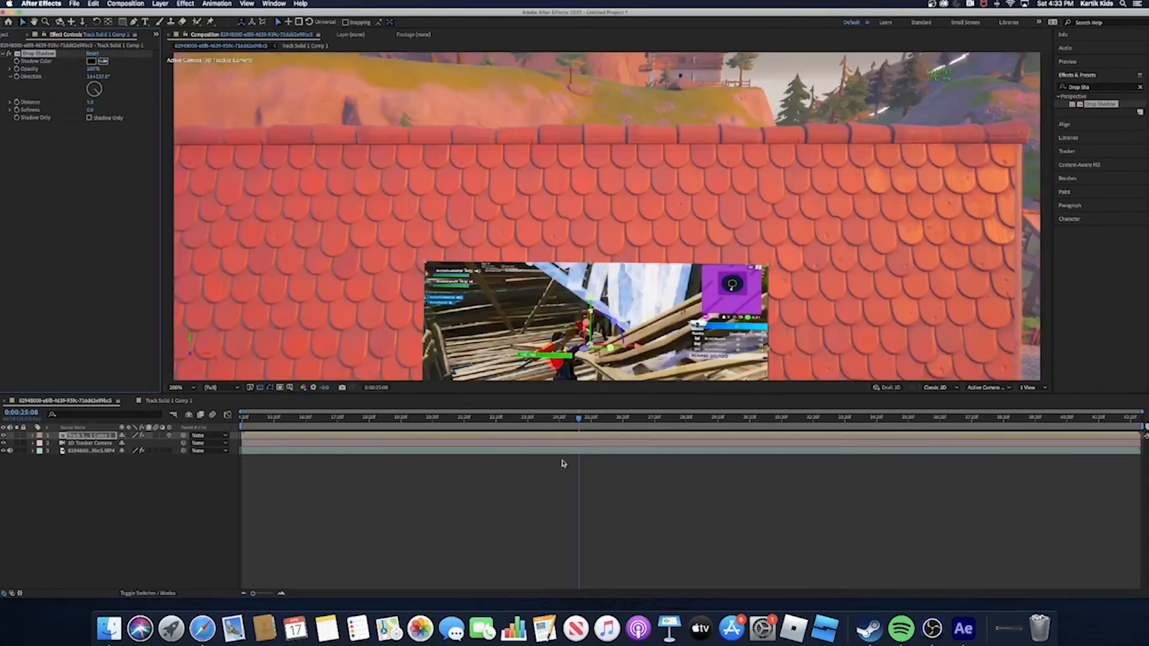
# - Check the shadowed roof image across the first clip, and preview the second clip's roof footage from its start
pyautogui.scroll(-2, 464, 296)
pyautogui.scroll(1, 465, 296)
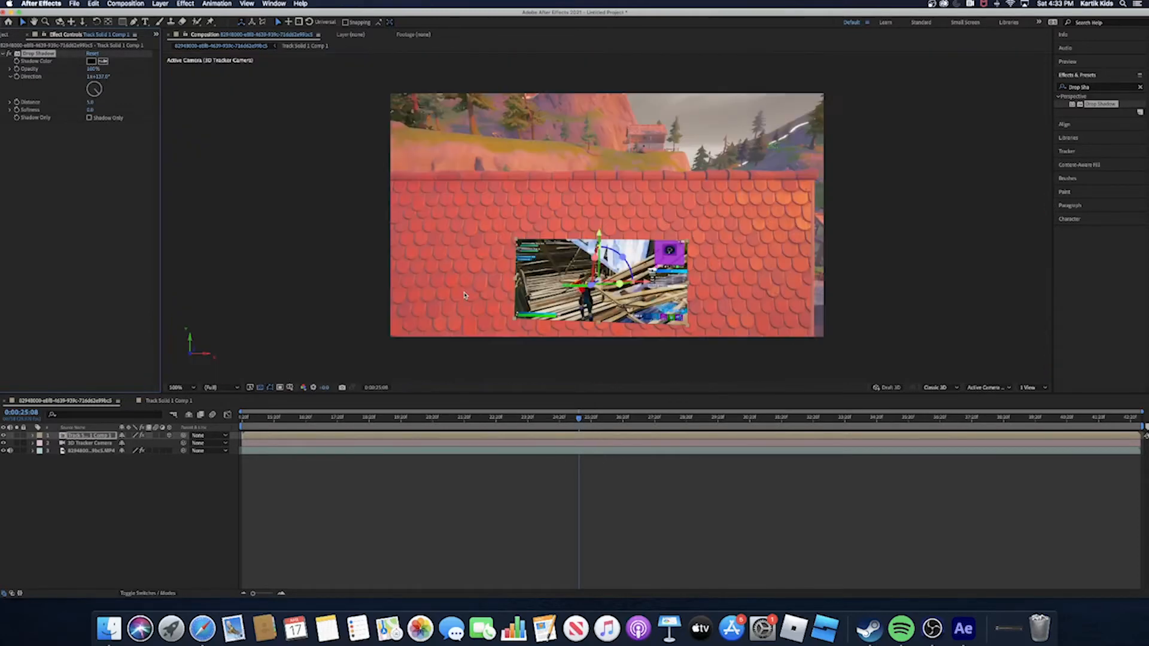
pyautogui.moveTo(580, 422); pyautogui.dragTo(601, 478)
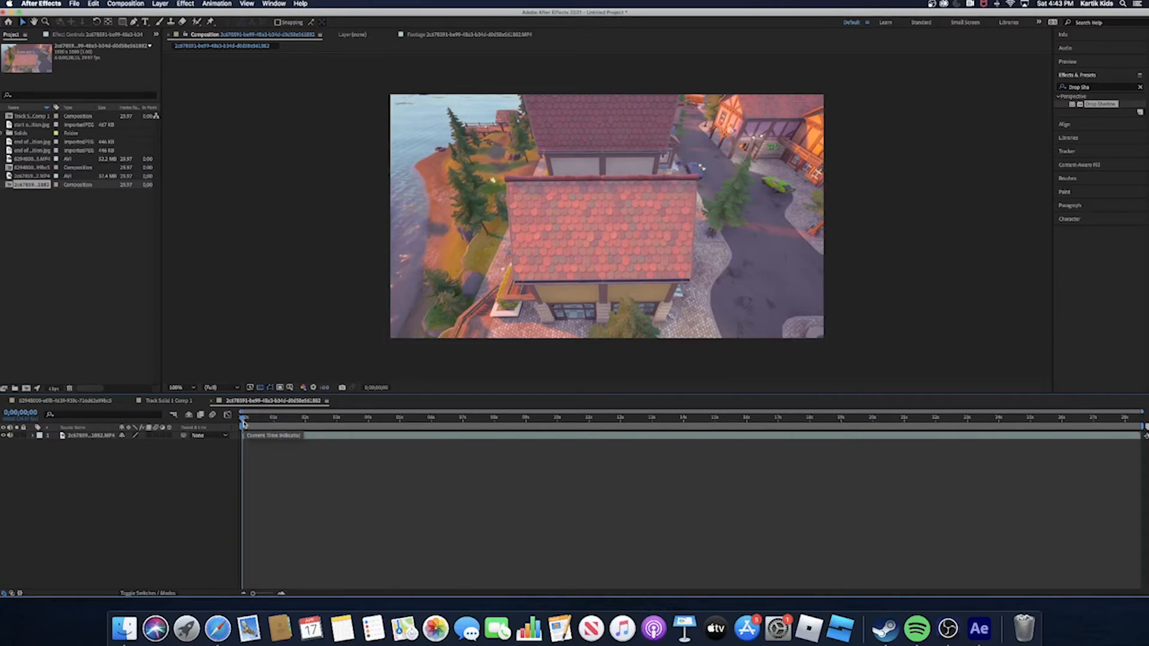
pyautogui.moveTo(243, 420); pyautogui.dragTo(242, 479)
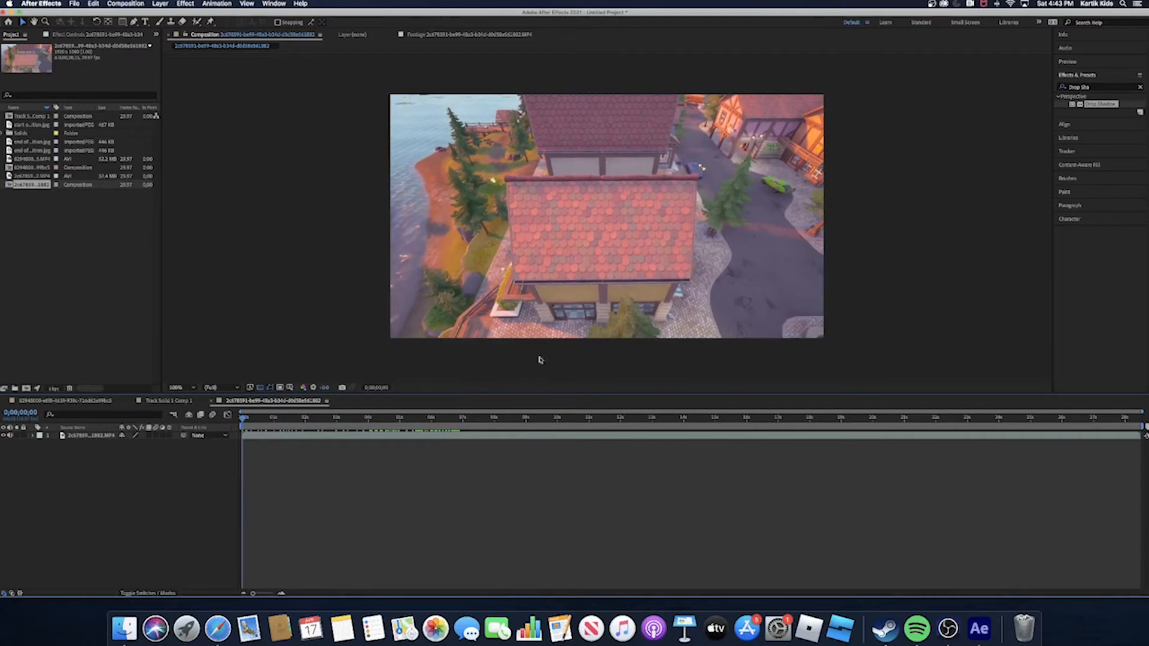
pyautogui.doubleClick(611, 245)
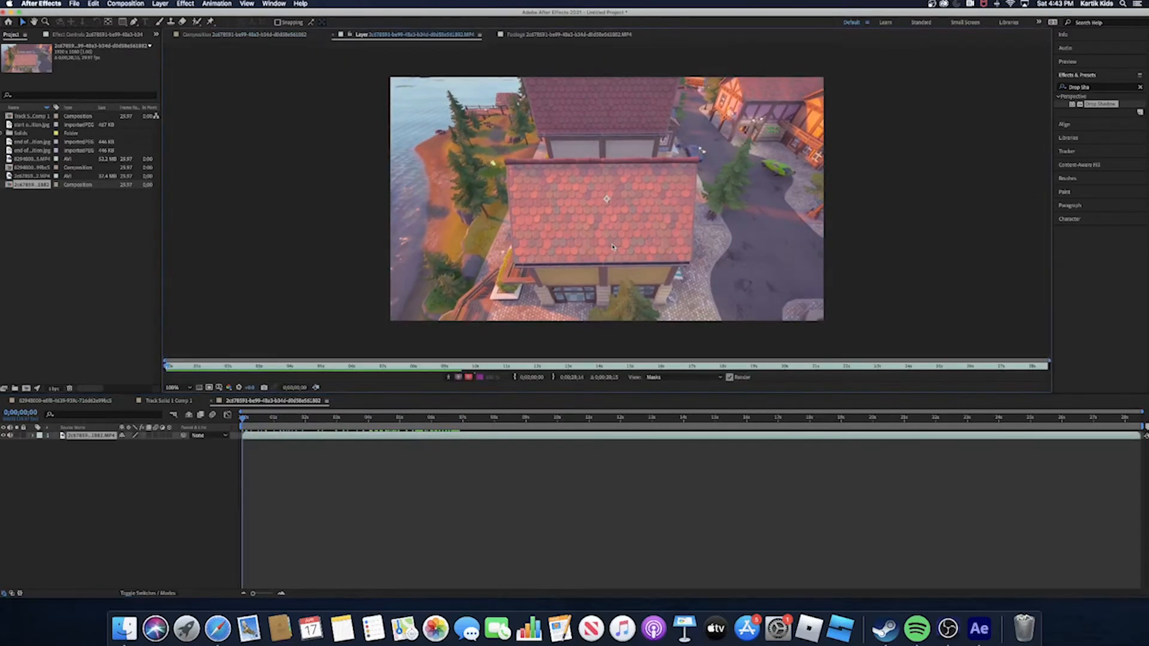
pyautogui.click(345, 504)
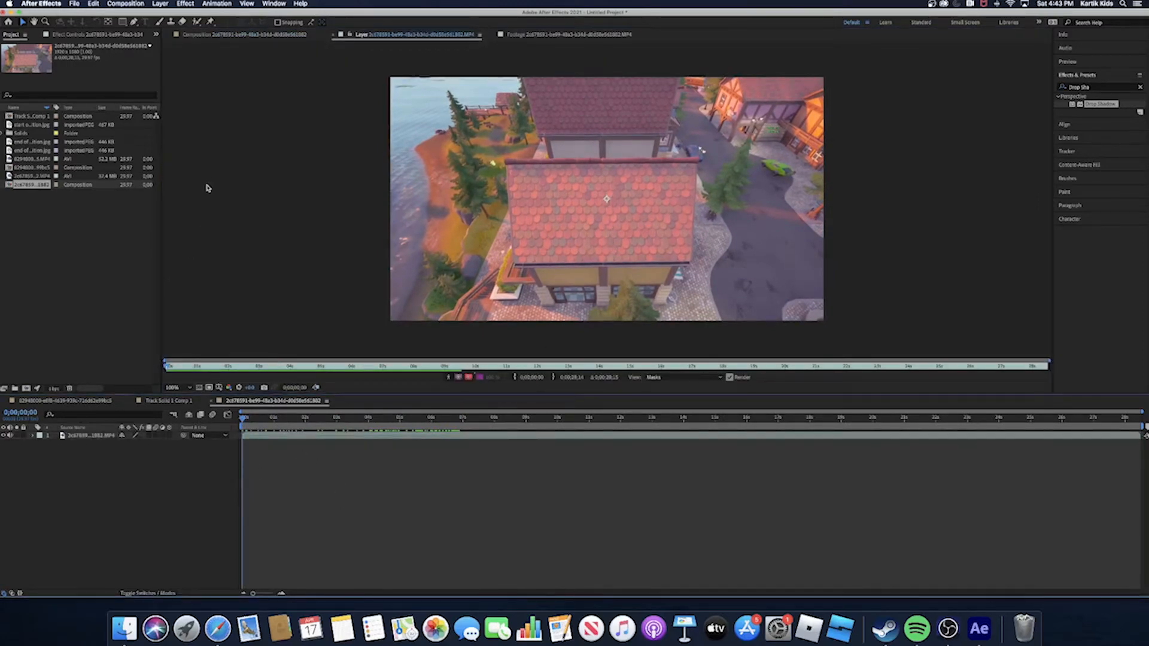
pyautogui.click(227, 4)
pyautogui.click(326, 194)
pyautogui.click(182, 371)
pyautogui.moveTo(170, 366); pyautogui.dragTo(240, 366)
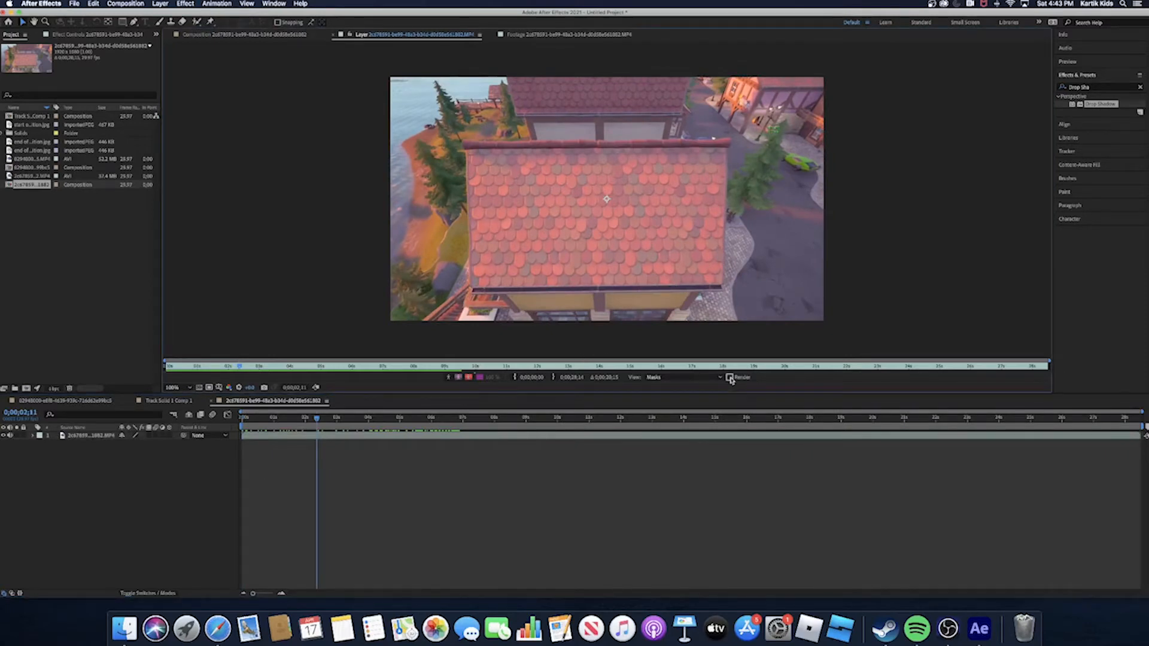
pyautogui.click(554, 35)
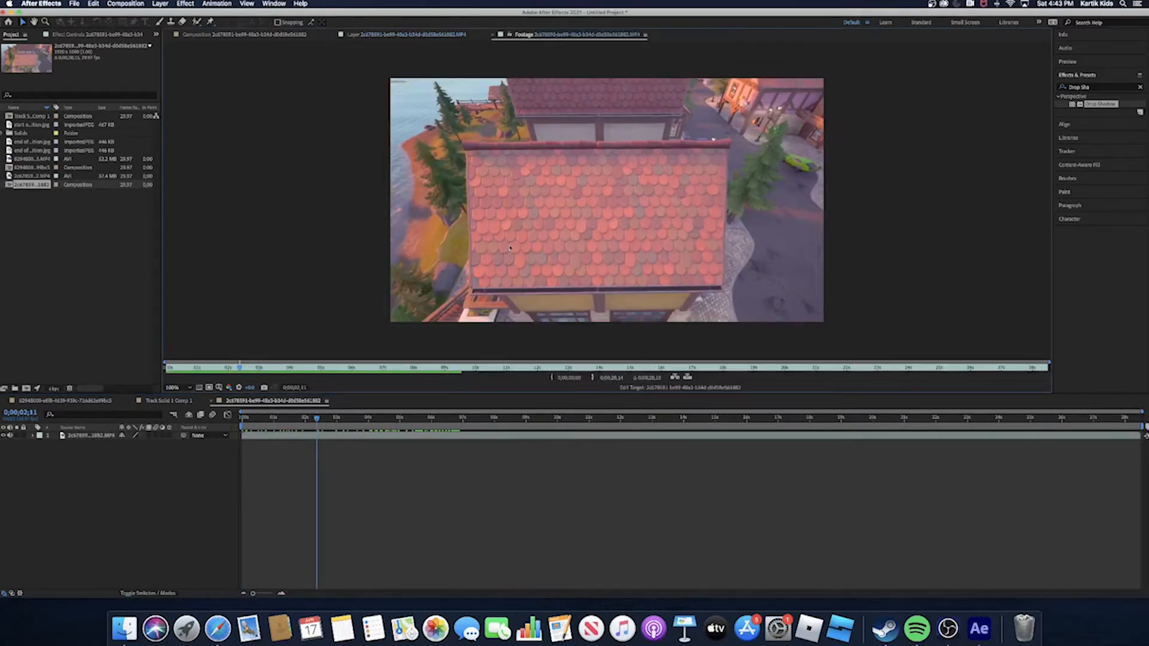
pyautogui.click(215, 3)
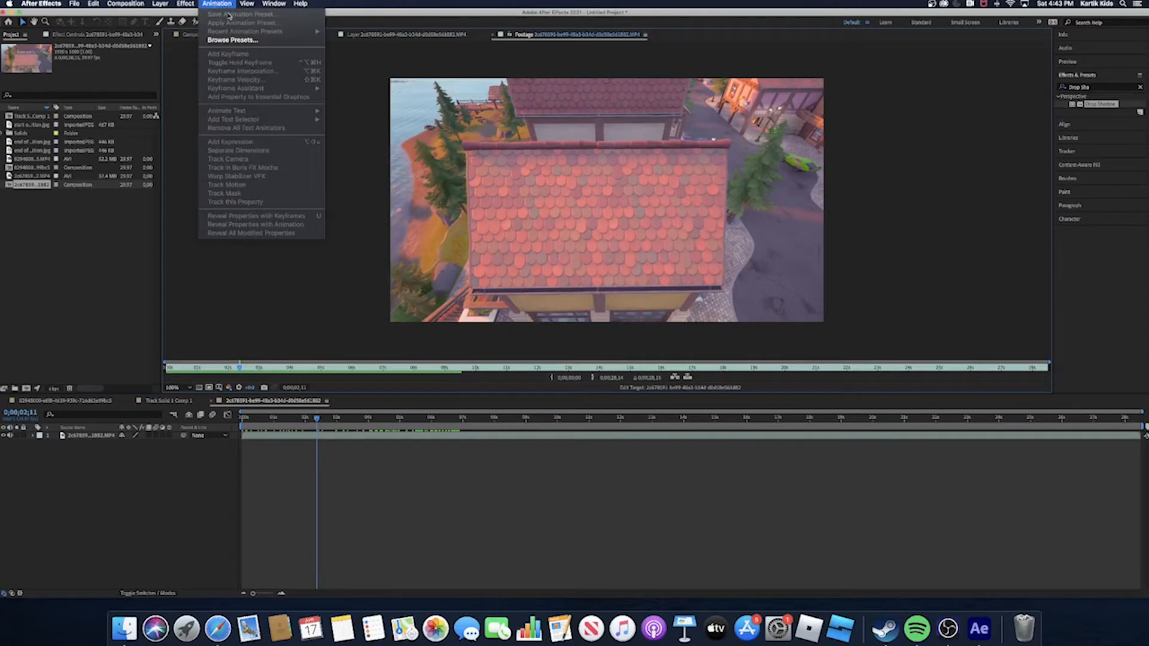
pyautogui.click(356, 68)
pyautogui.click(223, 37)
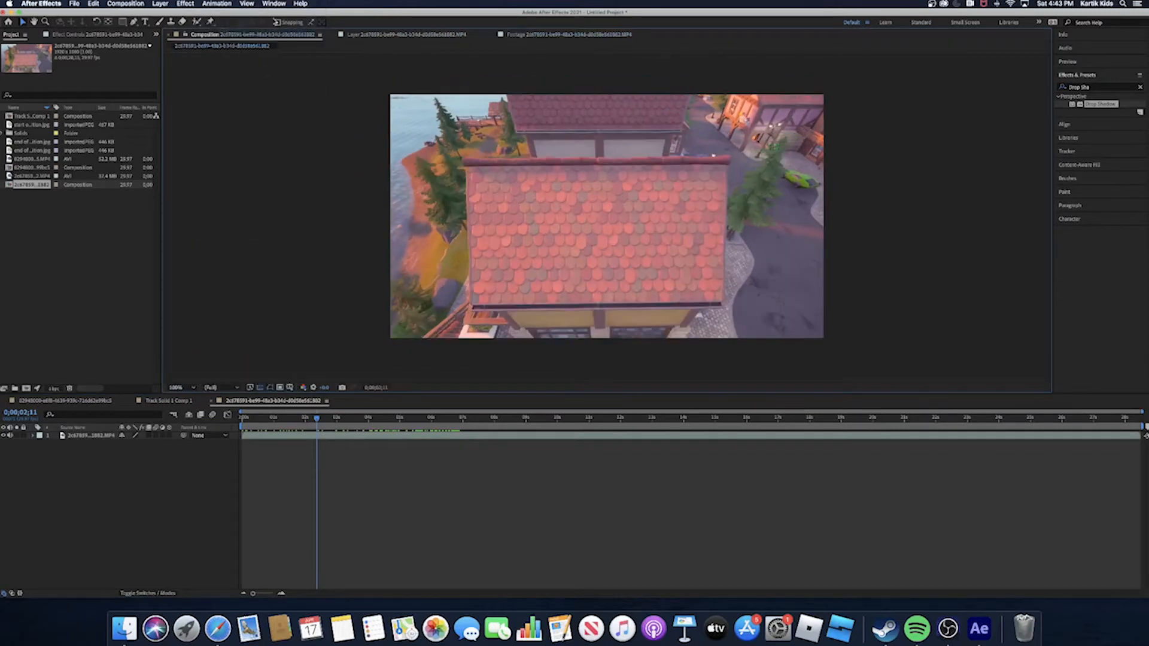
# - Run Track Camera on the second clip's footage layer in its composition
pyautogui.click(216, 4)
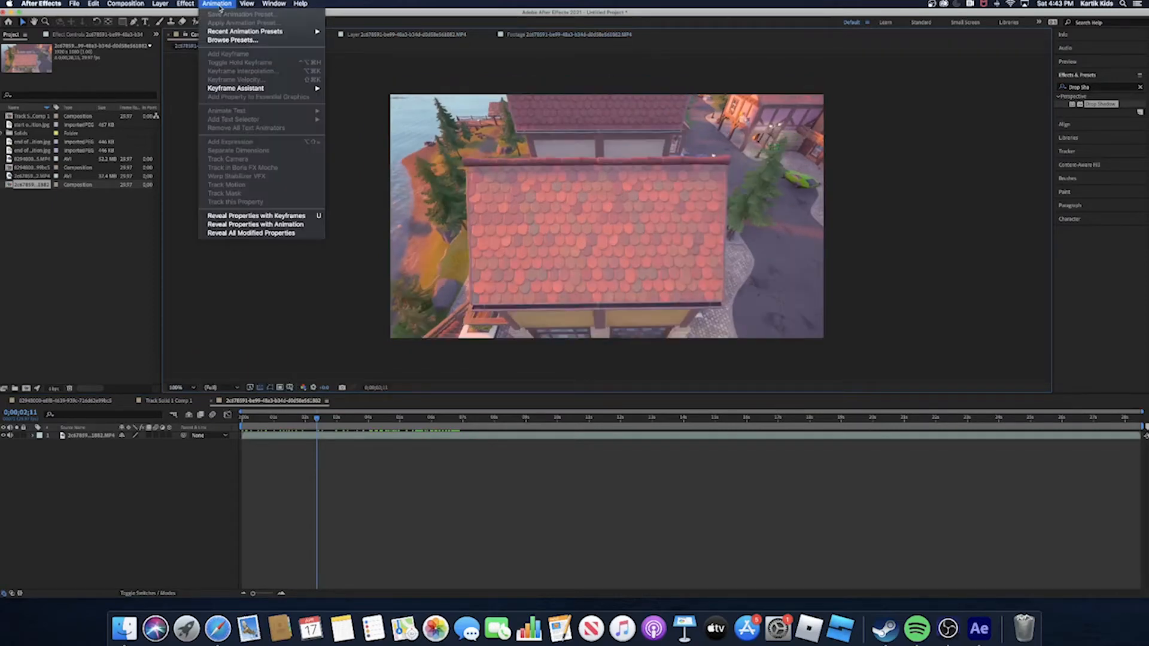
pyautogui.click(463, 264)
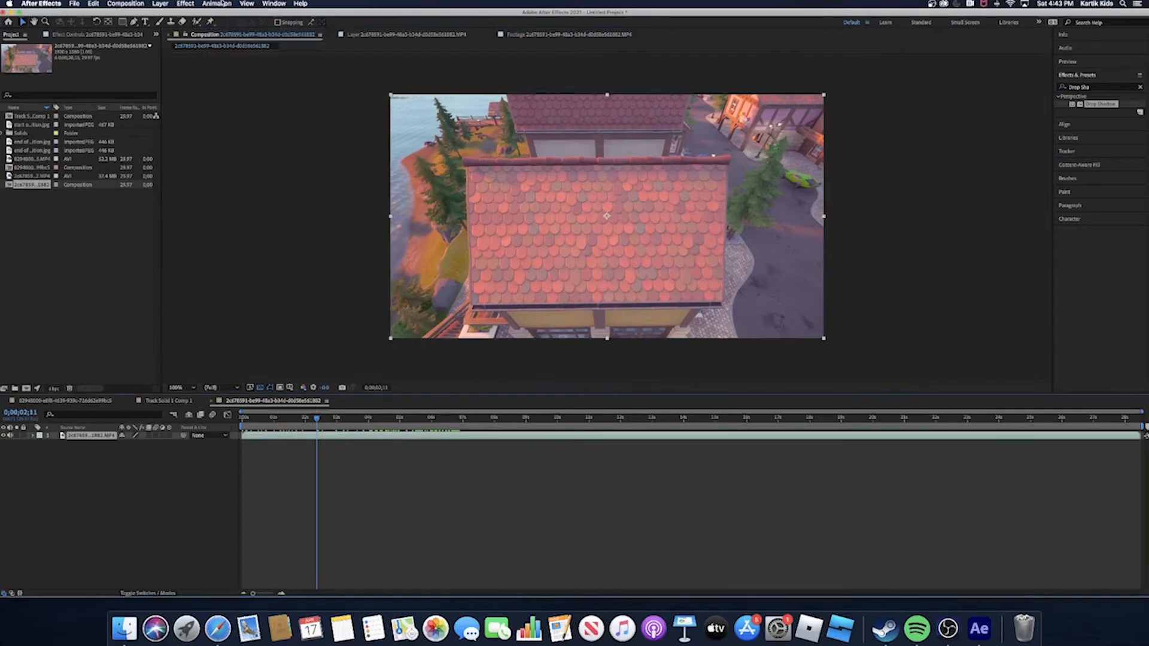
pyautogui.click(217, 4)
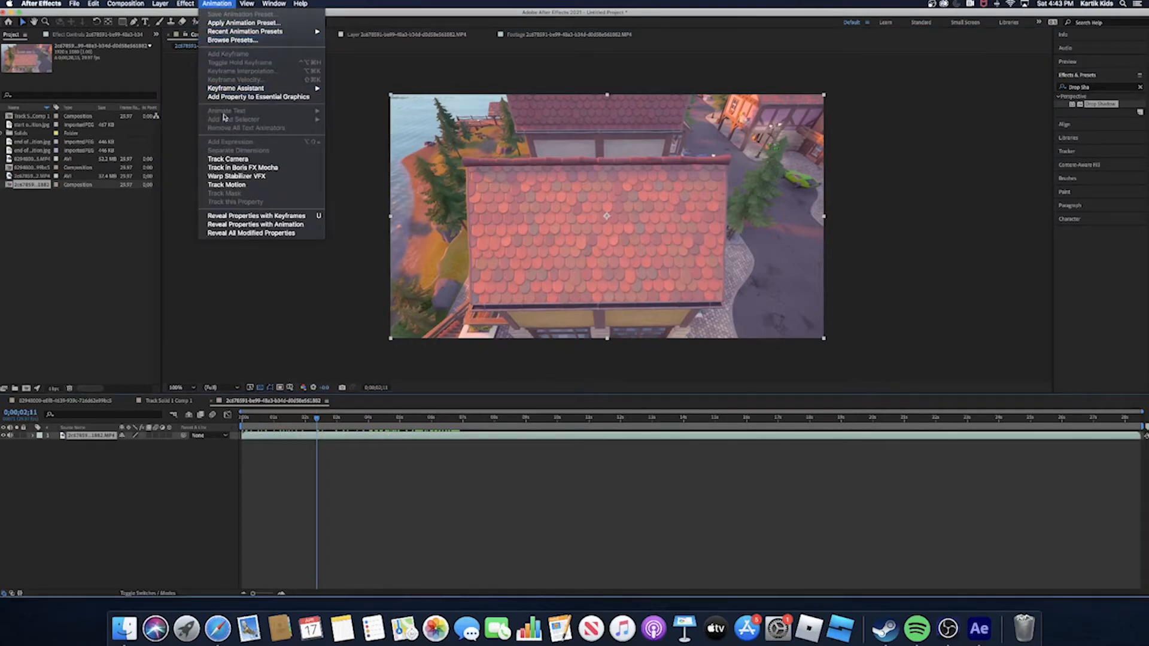
pyautogui.click(239, 160)
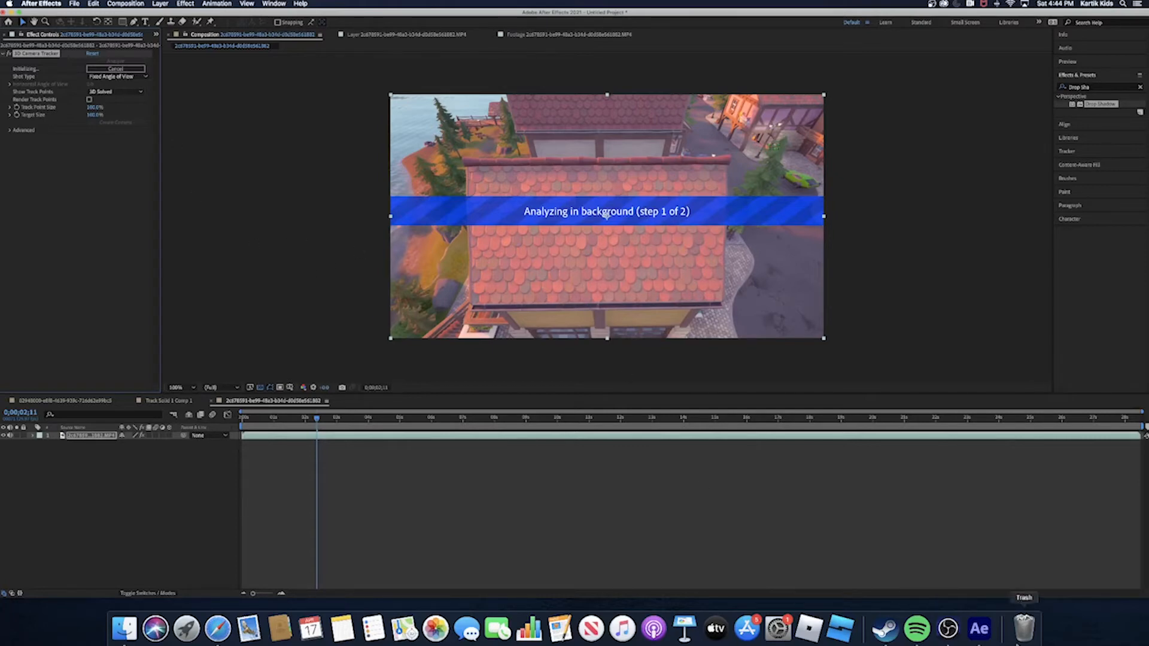
pyautogui.rightClick(948, 628)
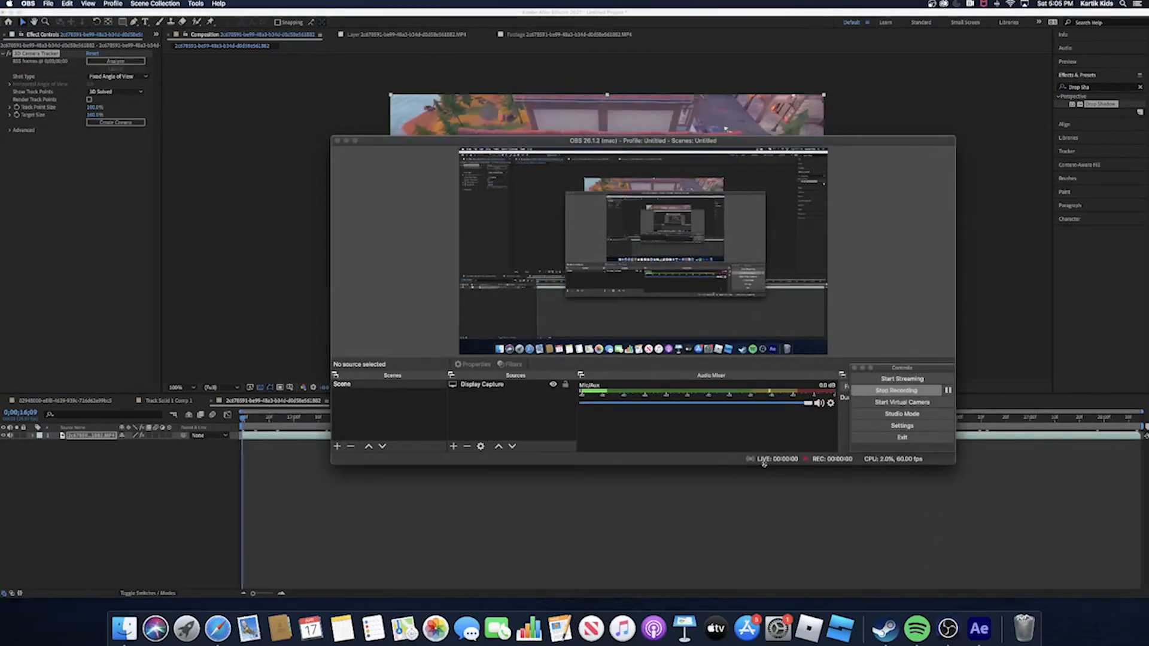
pyautogui.click(897, 390)
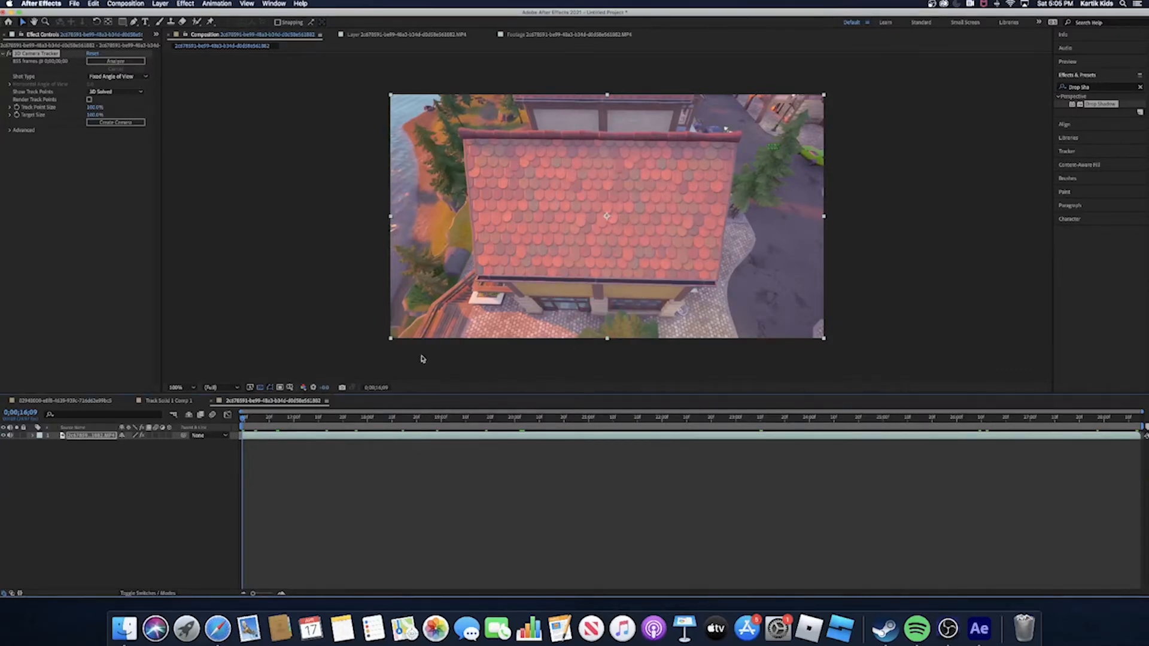
# - Create a solid and camera from a track target centred on the red roof at 0;00;16;09
pyautogui.moveTo(248, 422); pyautogui.dragTo(267, 441)
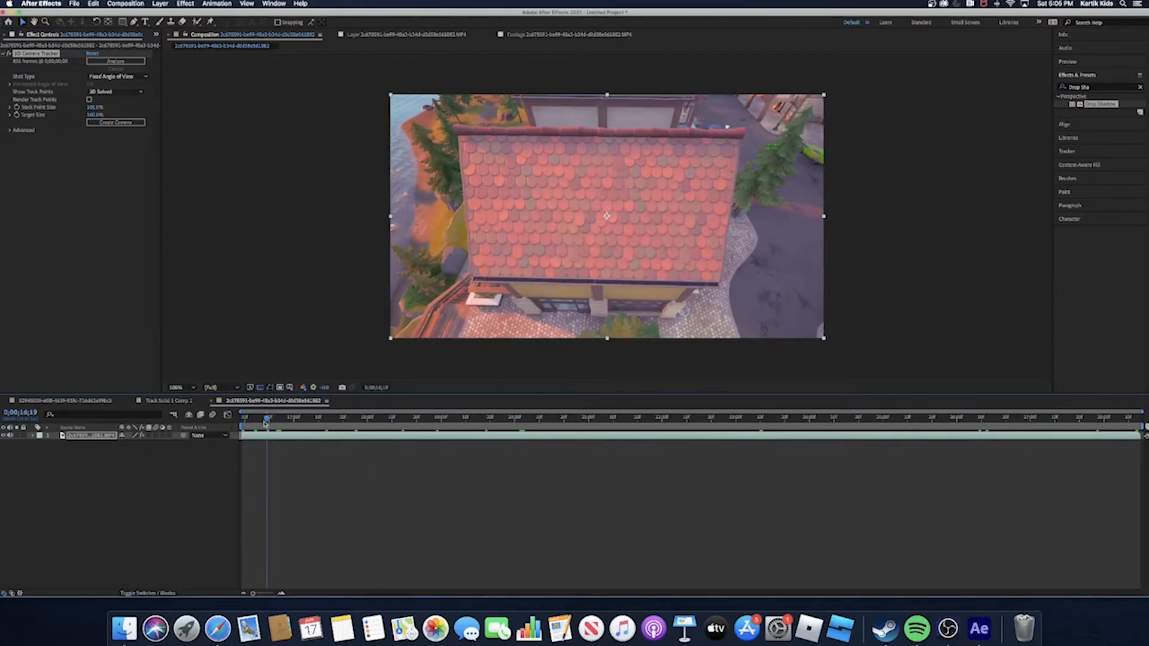
pyautogui.moveTo(265, 423); pyautogui.dragTo(209, 477)
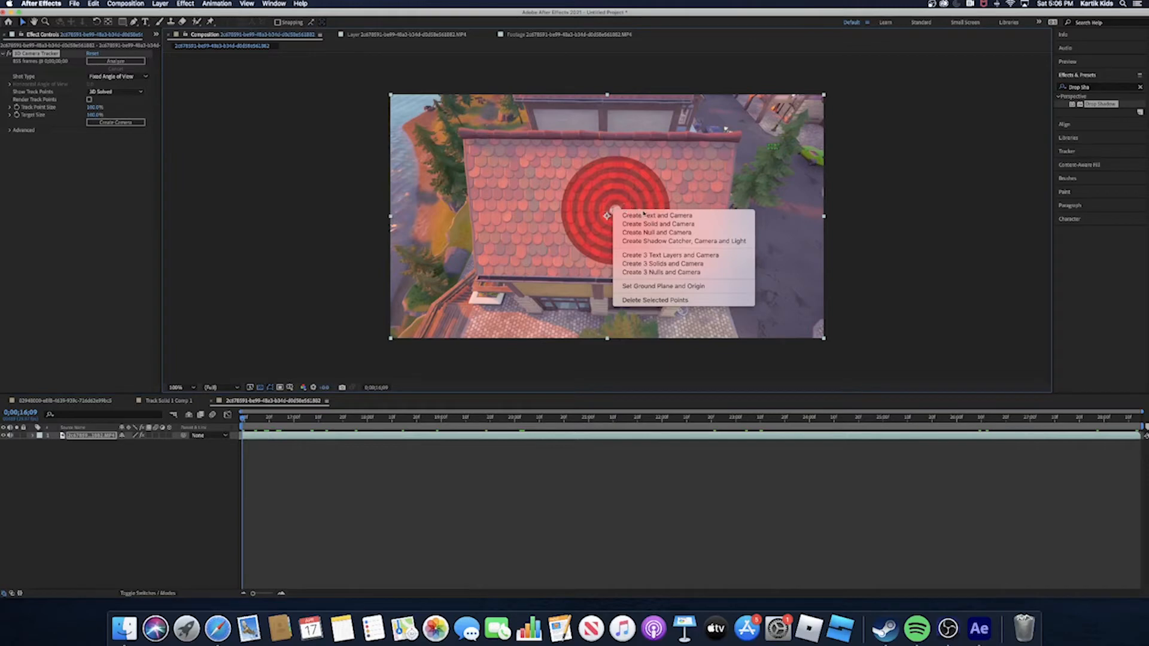
pyautogui.click(657, 225)
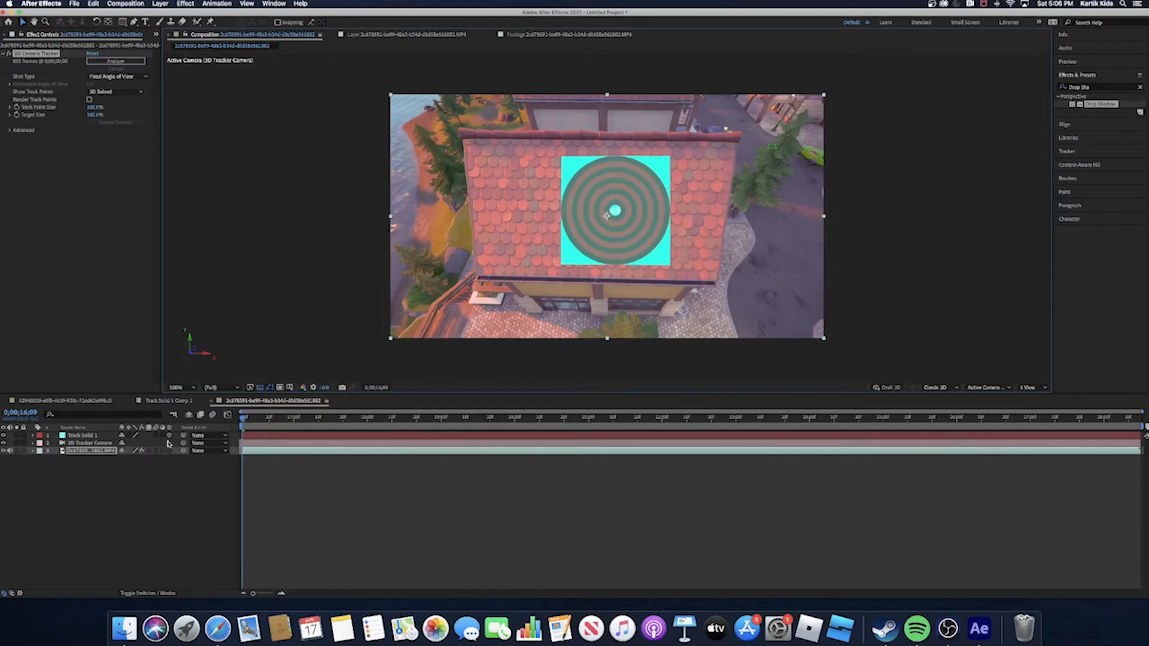
# - Pre-compose the track solid, leaving all attributes in the current composition
pyautogui.click(95, 437)
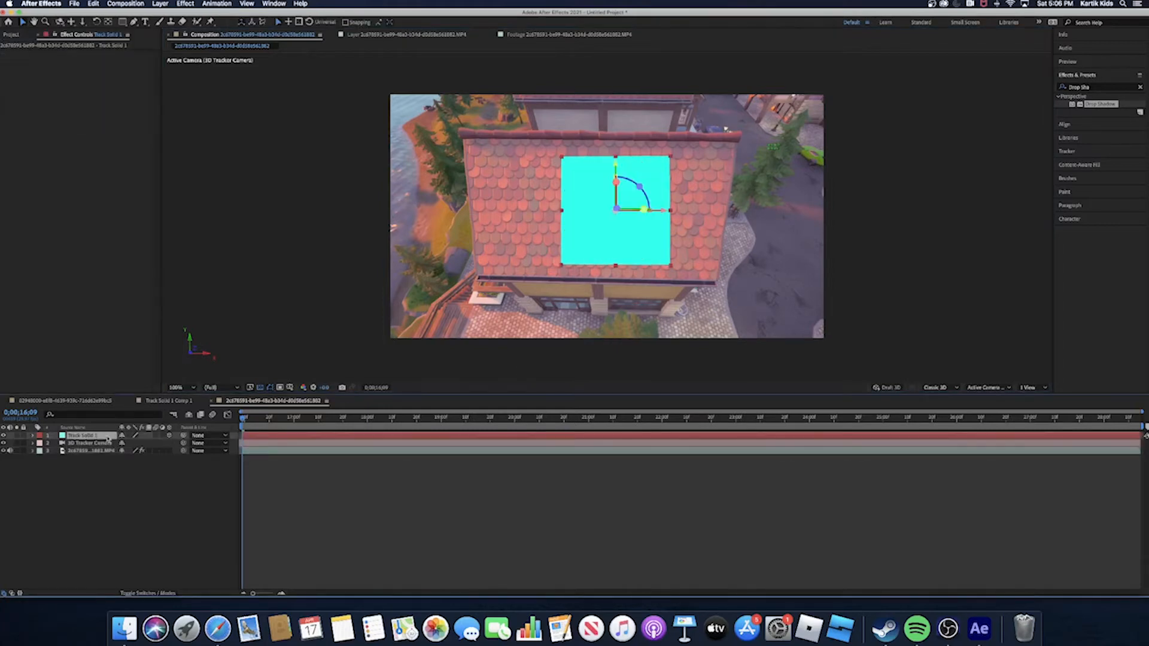
pyautogui.rightClick(87, 439)
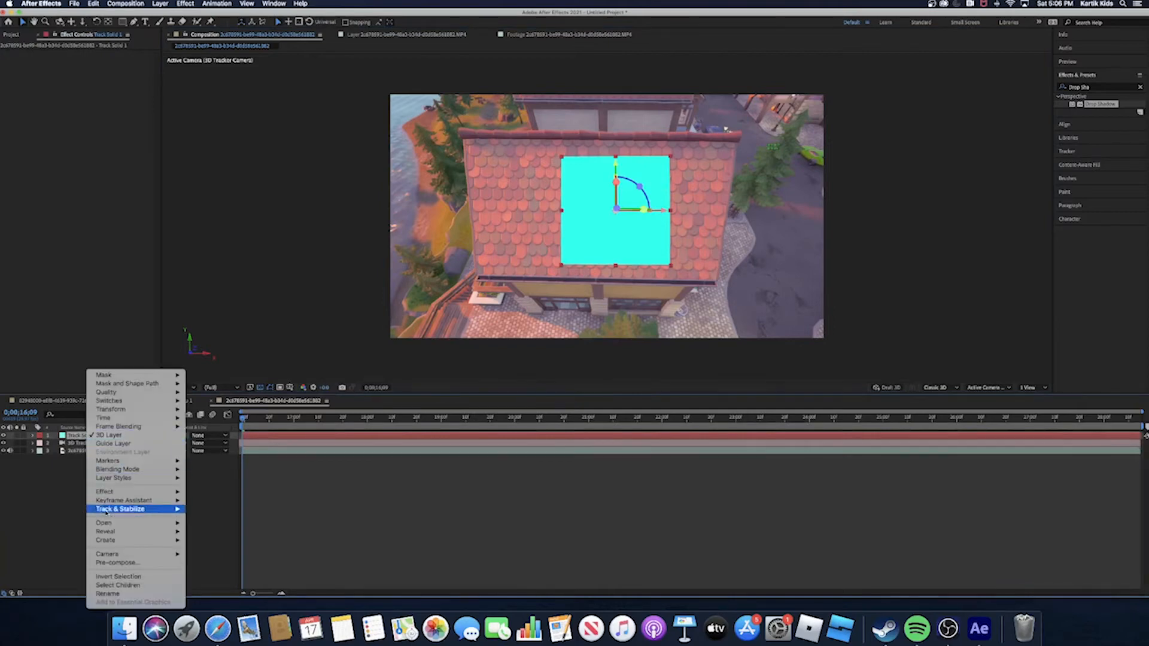
pyautogui.click(118, 563)
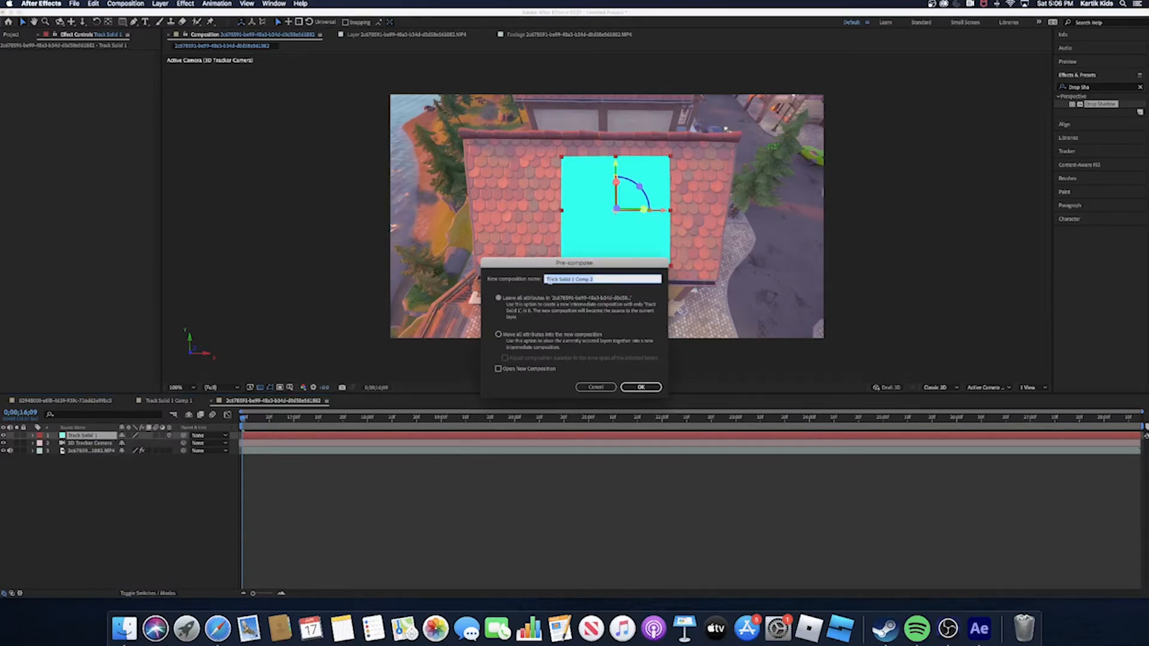
pyautogui.click(640, 386)
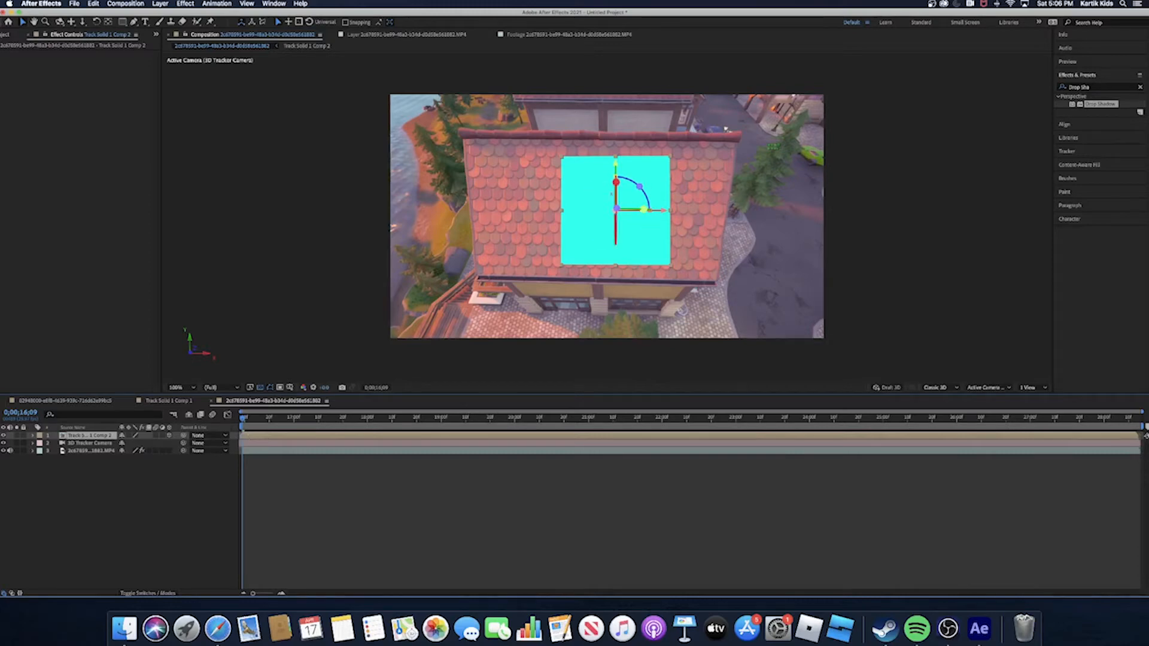
# - Open the solid's new pre-composition and set its width to 1920 px in the composition settings
pyautogui.doubleClick(105, 436)
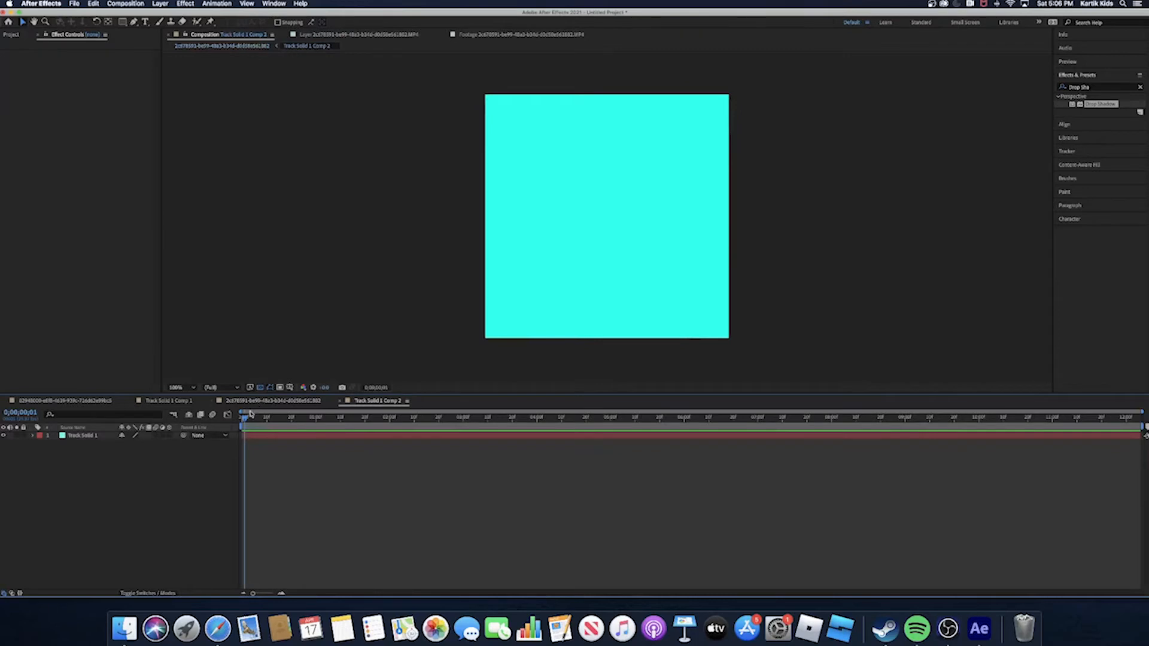
pyautogui.moveTo(248, 418); pyautogui.dragTo(241, 421)
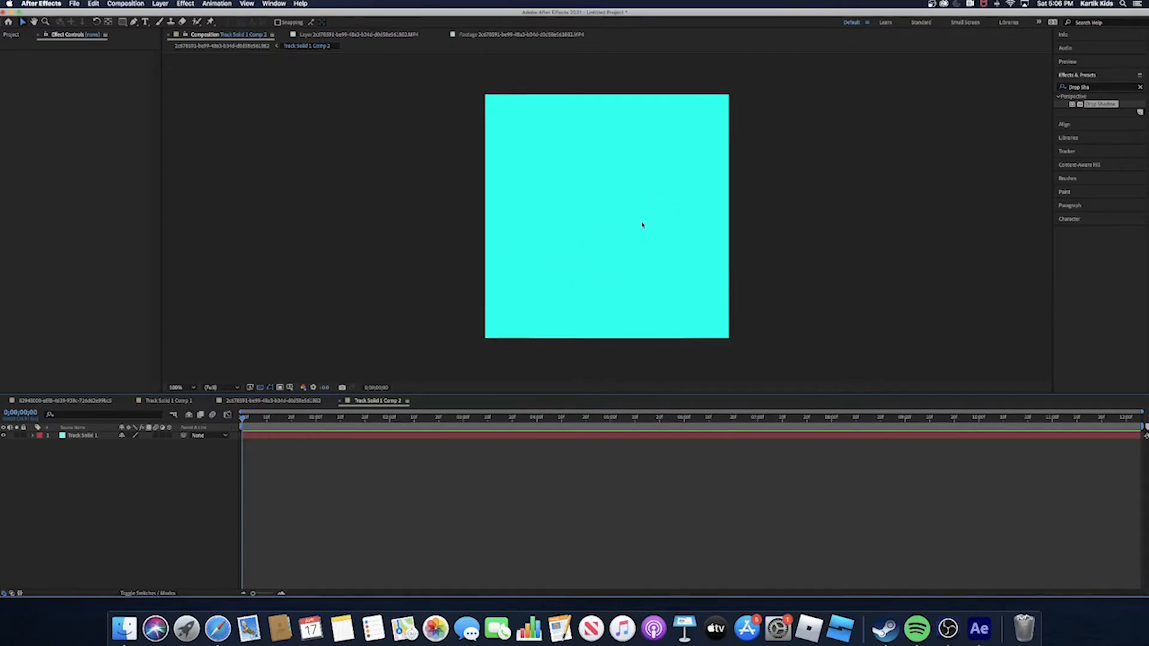
pyautogui.click(124, 5)
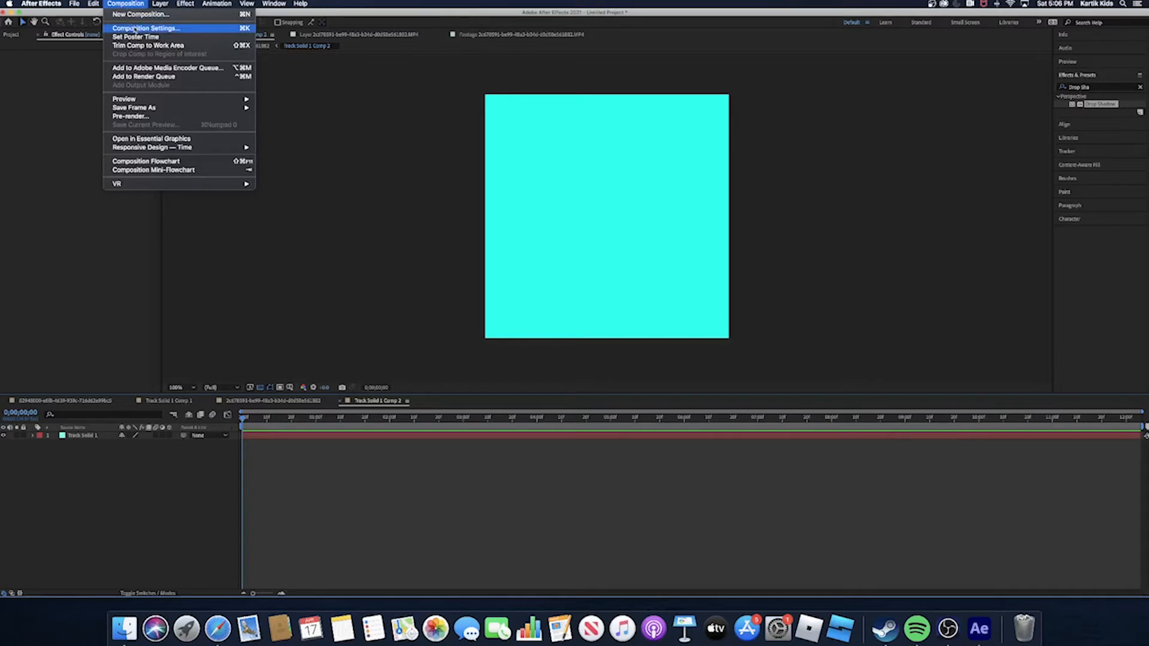
pyautogui.click(136, 29)
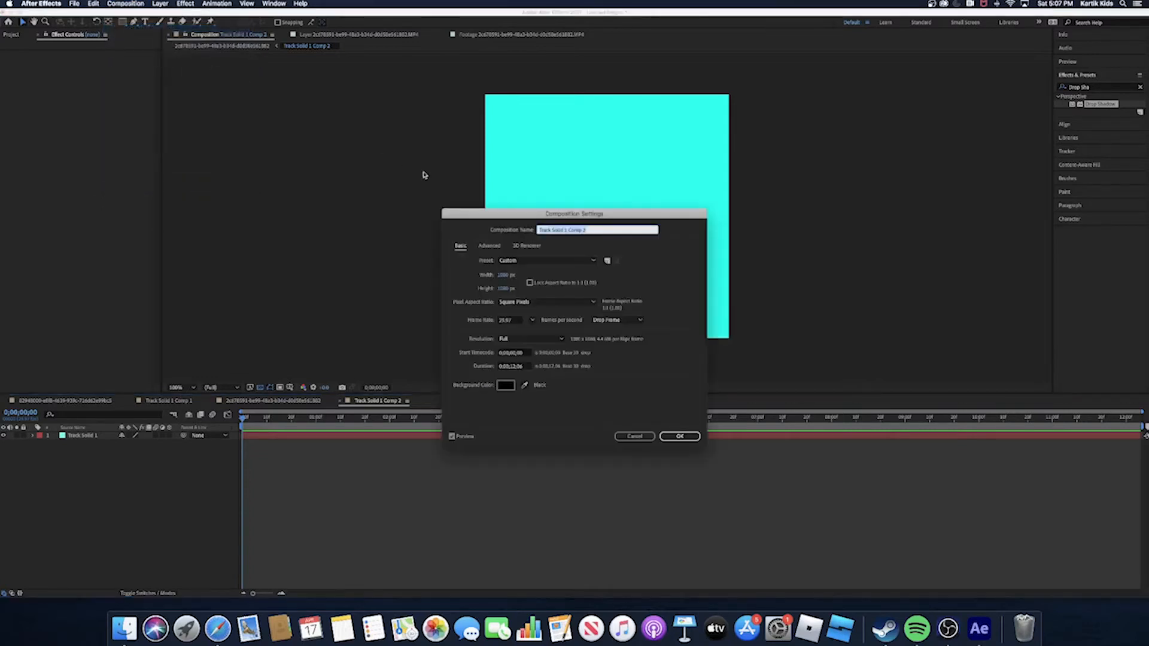
pyautogui.click(508, 275)
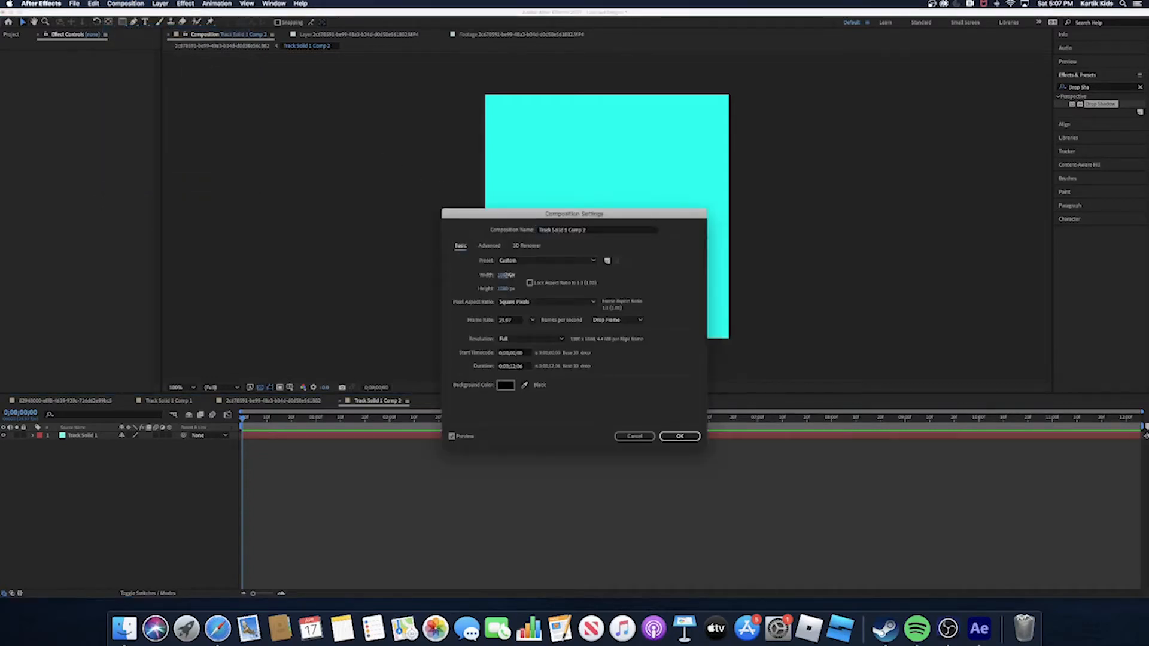
pyautogui.write('1920')
pyautogui.click(679, 437)
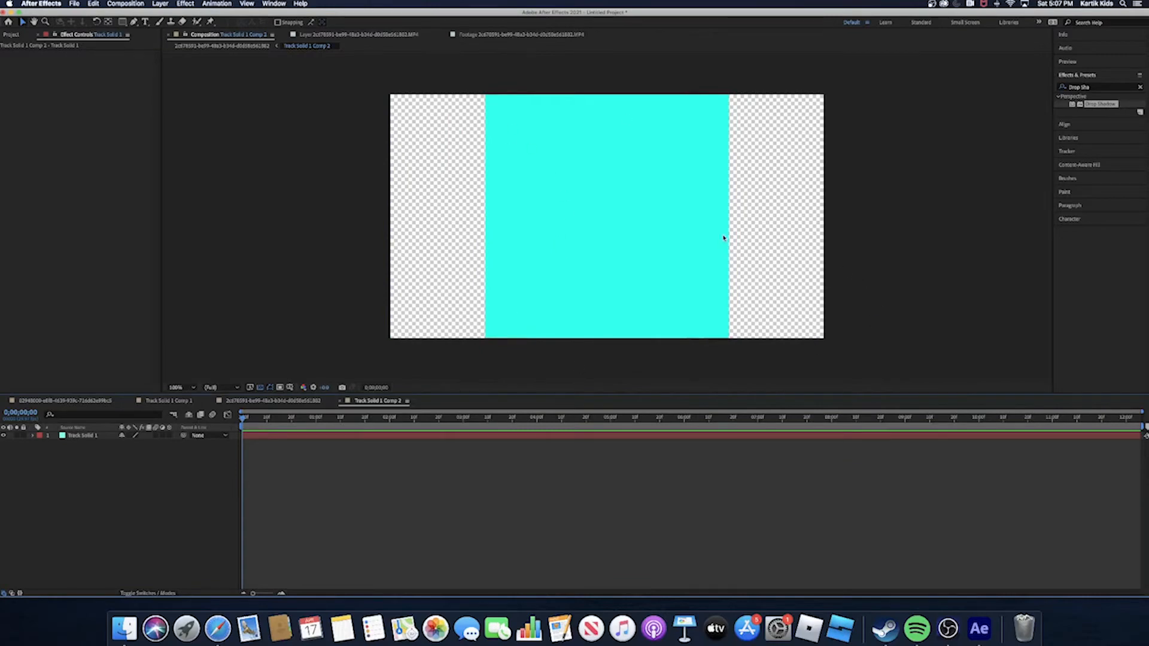
# - Stretch the cyan solid horizontally and vertically so it covers the whole widened composition frame
pyautogui.moveTo(730, 229); pyautogui.dragTo(825, 228)
pyautogui.moveTo(610, 238); pyautogui.dragTo(500, 236)
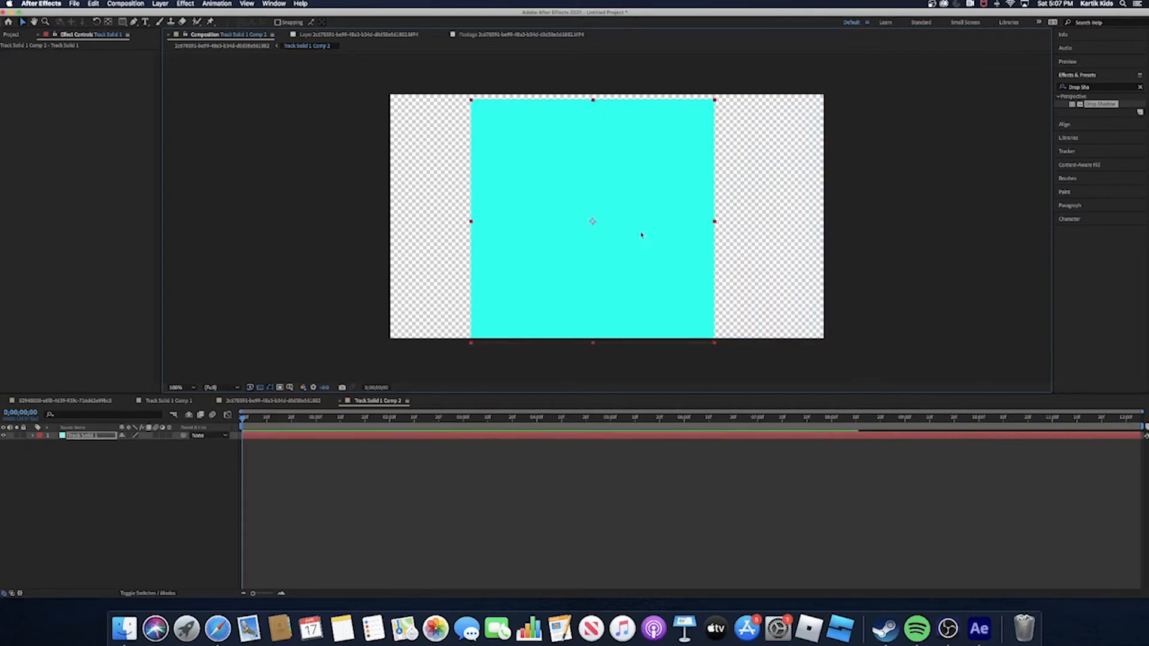
pyautogui.moveTo(714, 223); pyautogui.dragTo(836, 226)
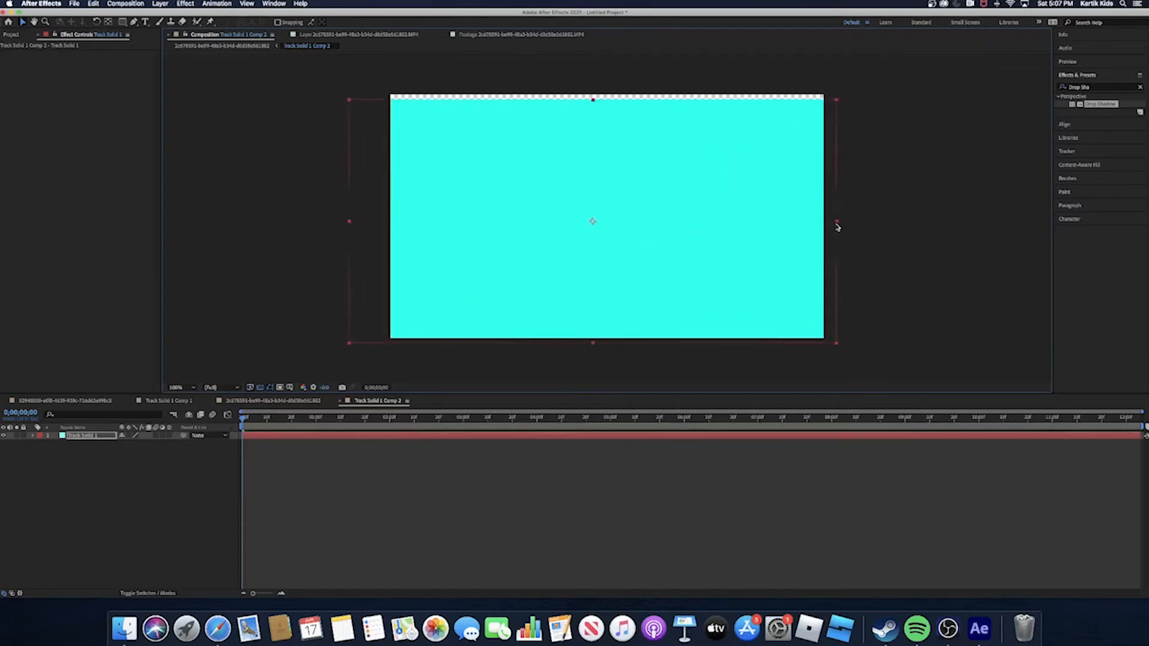
pyautogui.moveTo(592, 100); pyautogui.dragTo(592, 95)
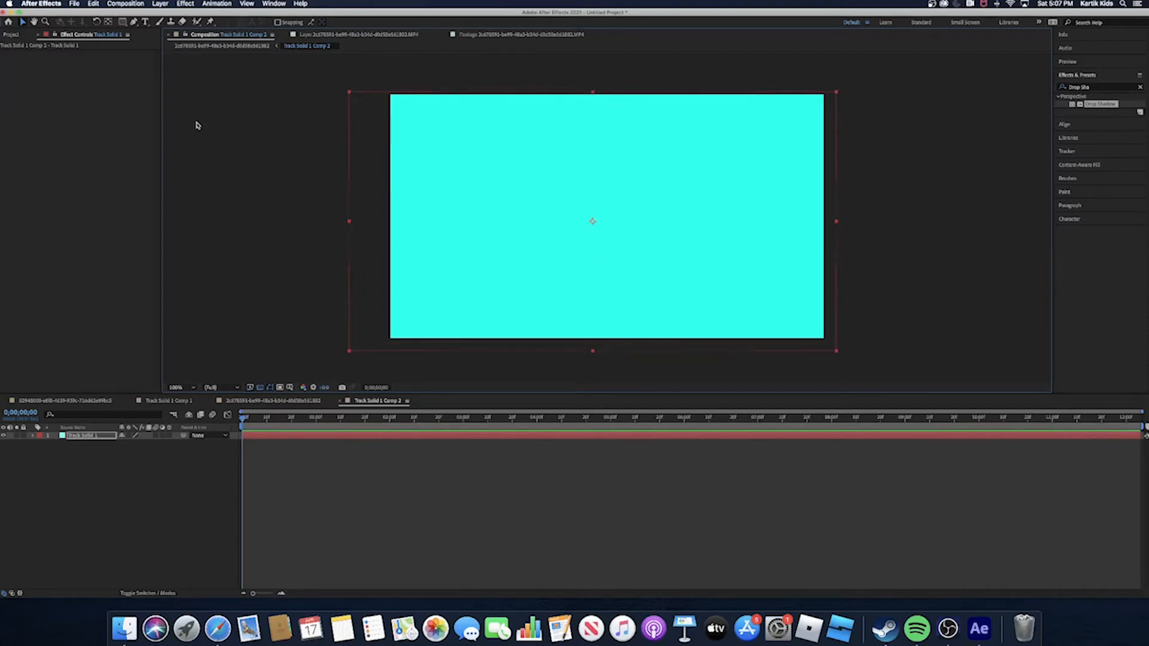
# - Add "end of transition.jpg" above the solid in the pre-composition and align it with the frame's upper-left corner
pyautogui.click(11, 34)
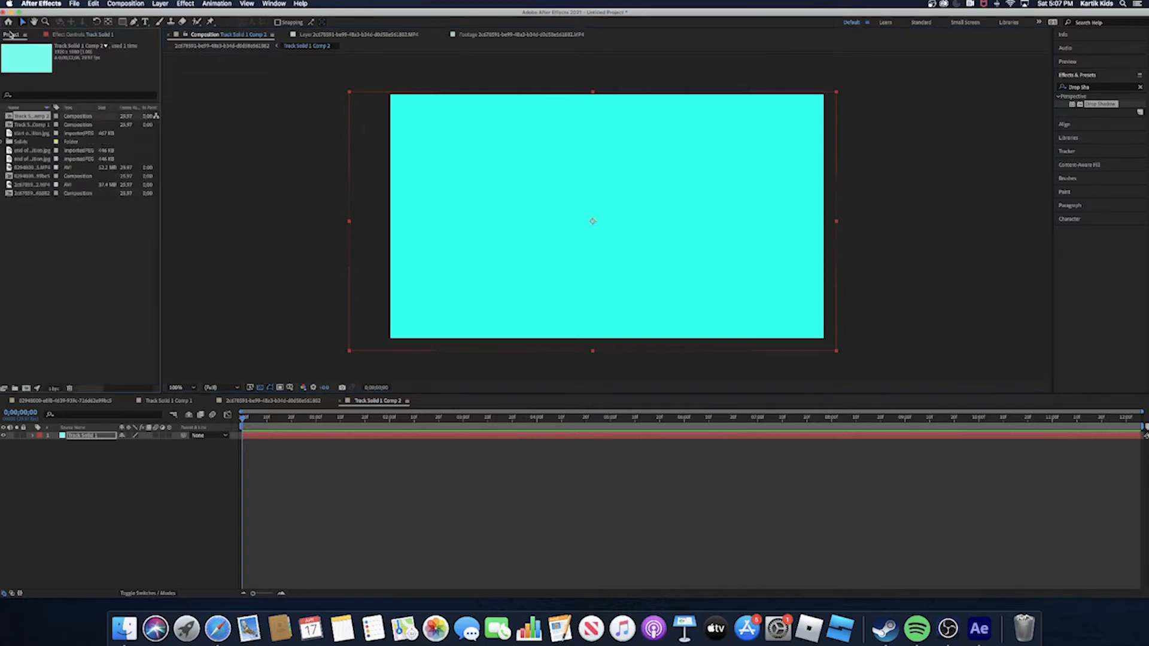
pyautogui.click(29, 151)
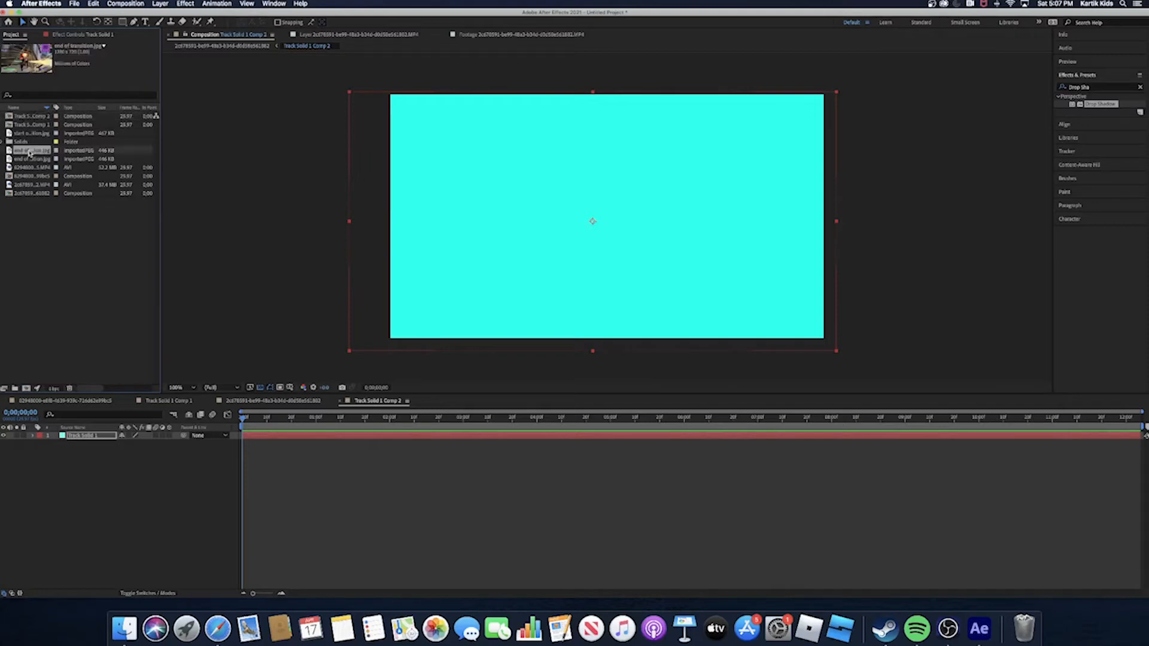
pyautogui.moveTo(29, 150); pyautogui.dragTo(630, 241)
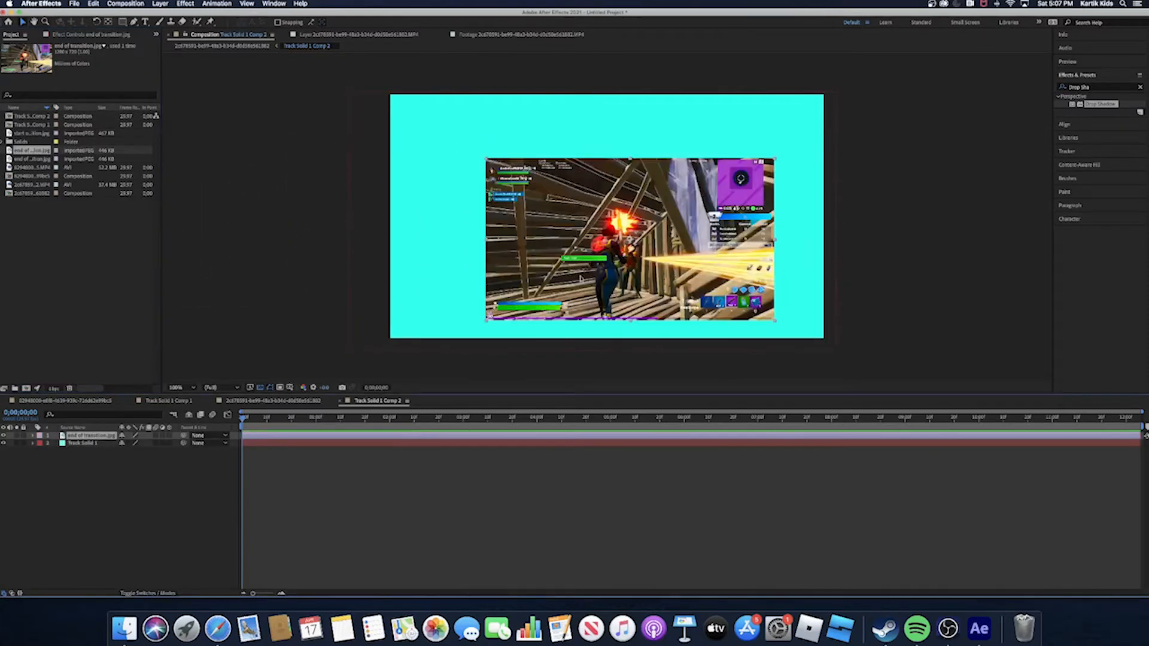
pyautogui.moveTo(580, 277); pyautogui.dragTo(485, 215)
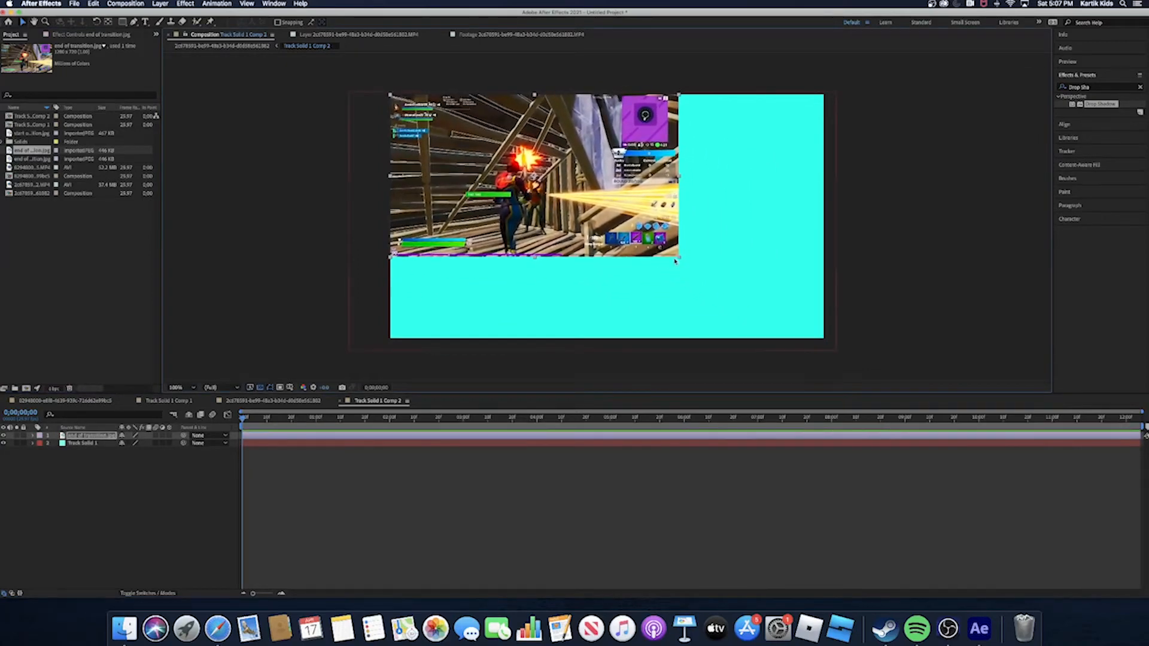
# - Enlarge and nudge the end of transition.jpg image until it covers the entire 1920 px wide pre-composition frame
pyautogui.moveTo(681, 261); pyautogui.dragTo(790, 318)
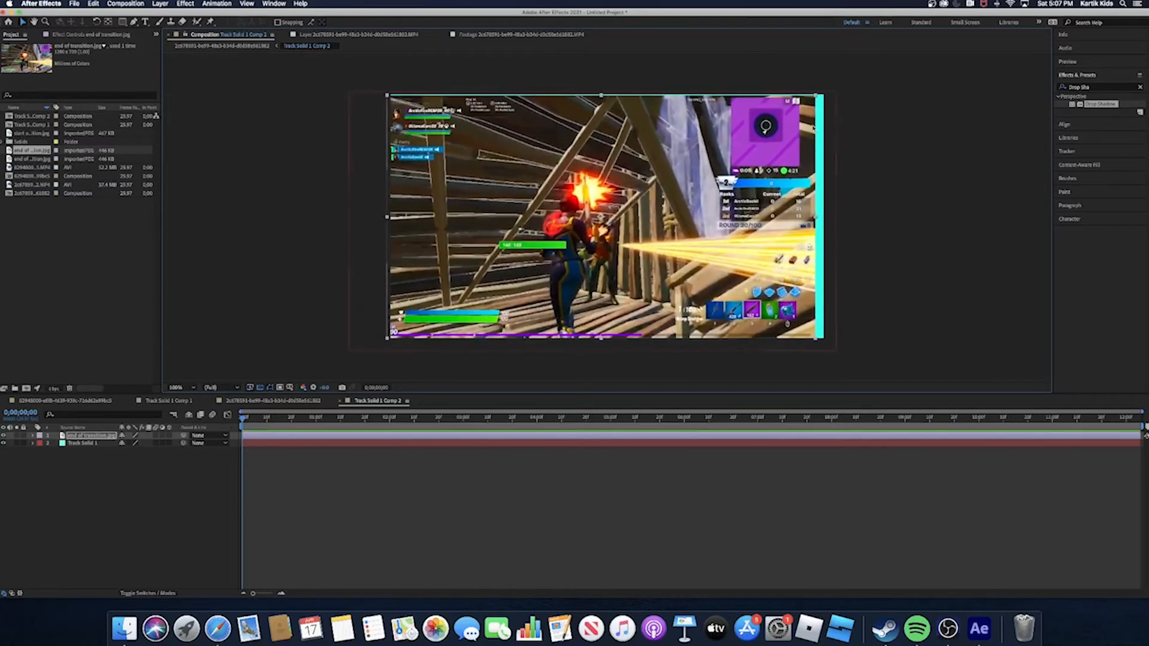
pyautogui.moveTo(814, 96); pyautogui.dragTo(818, 96)
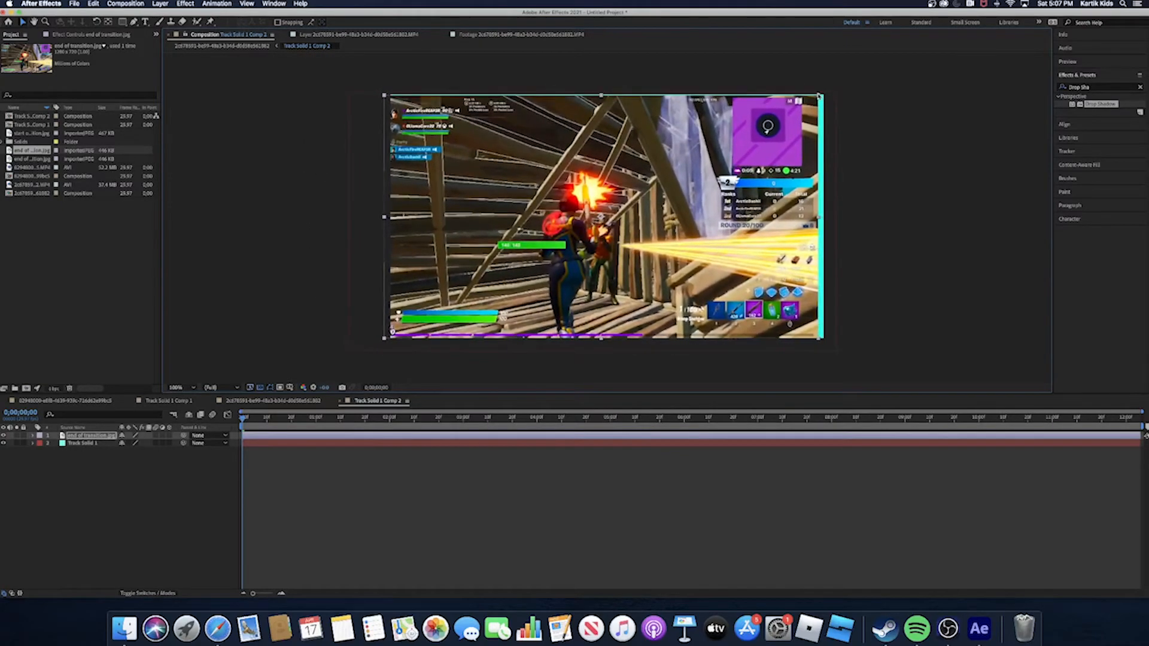
pyautogui.moveTo(768, 138); pyautogui.dragTo(775, 139)
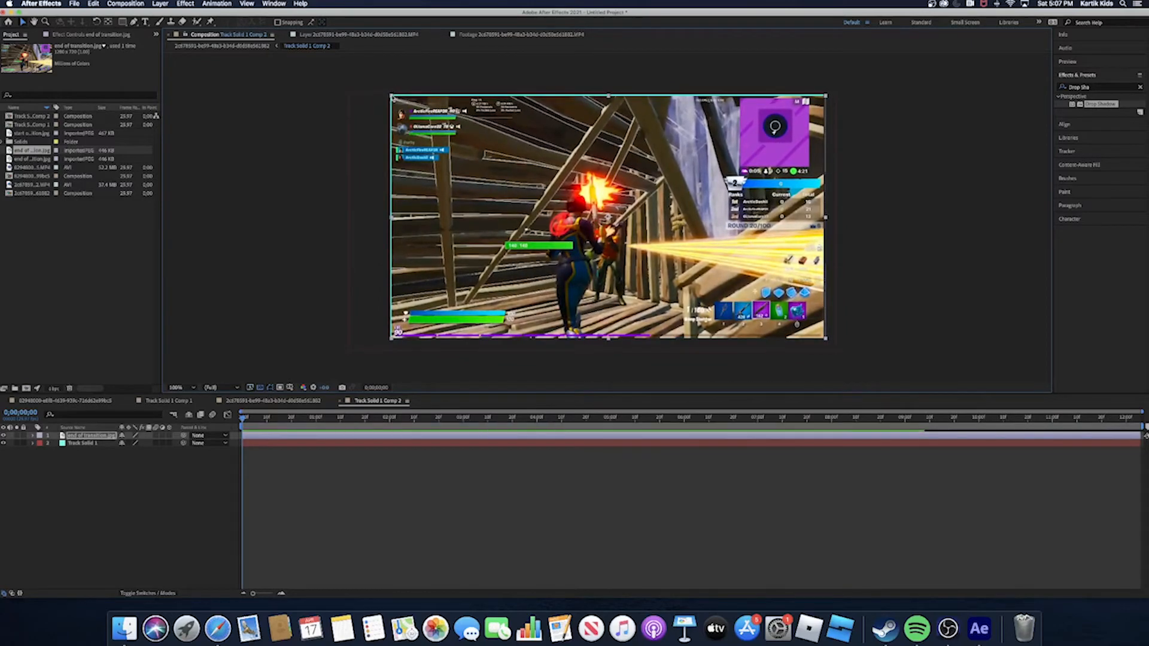
pyautogui.moveTo(393, 96); pyautogui.dragTo(391, 94)
pyautogui.click(915, 244)
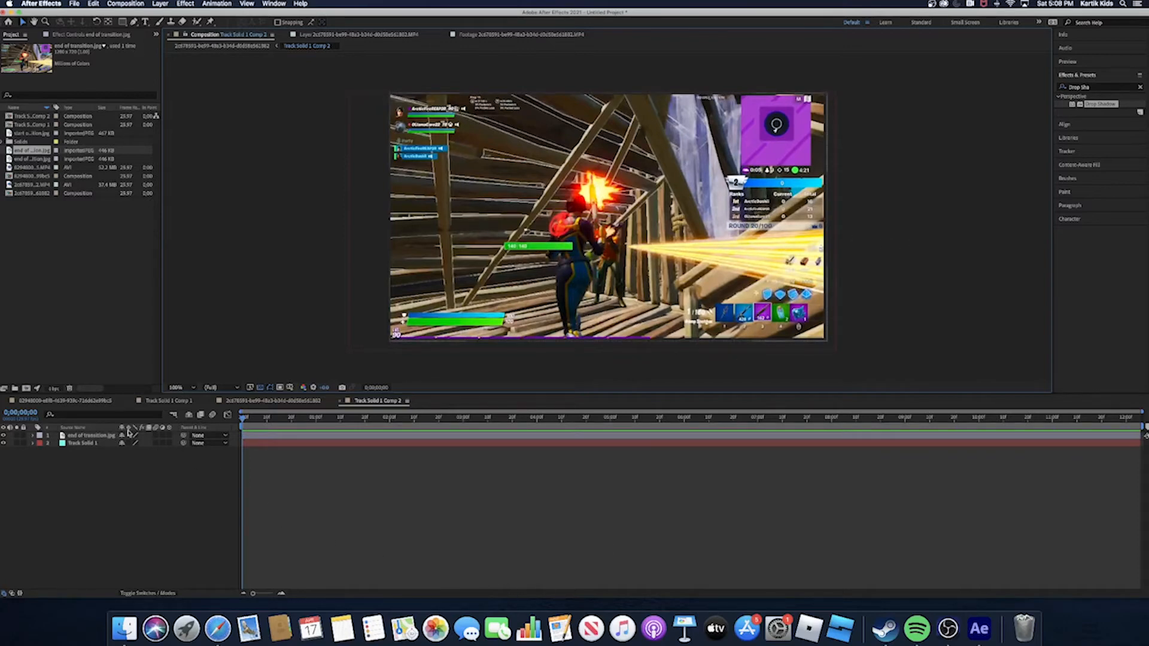
# - Open the roof shot's main composition that contains the 3D Tracker Camera and Track Solid 1 Comp 2
pyautogui.click(27, 177)
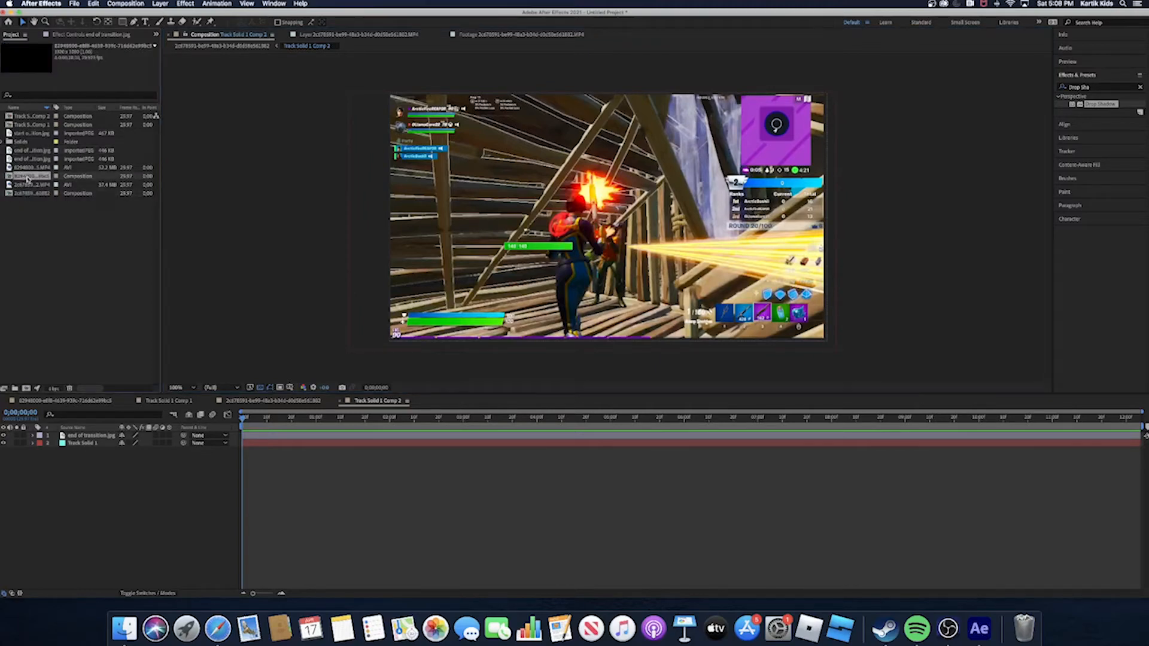
pyautogui.click(31, 117)
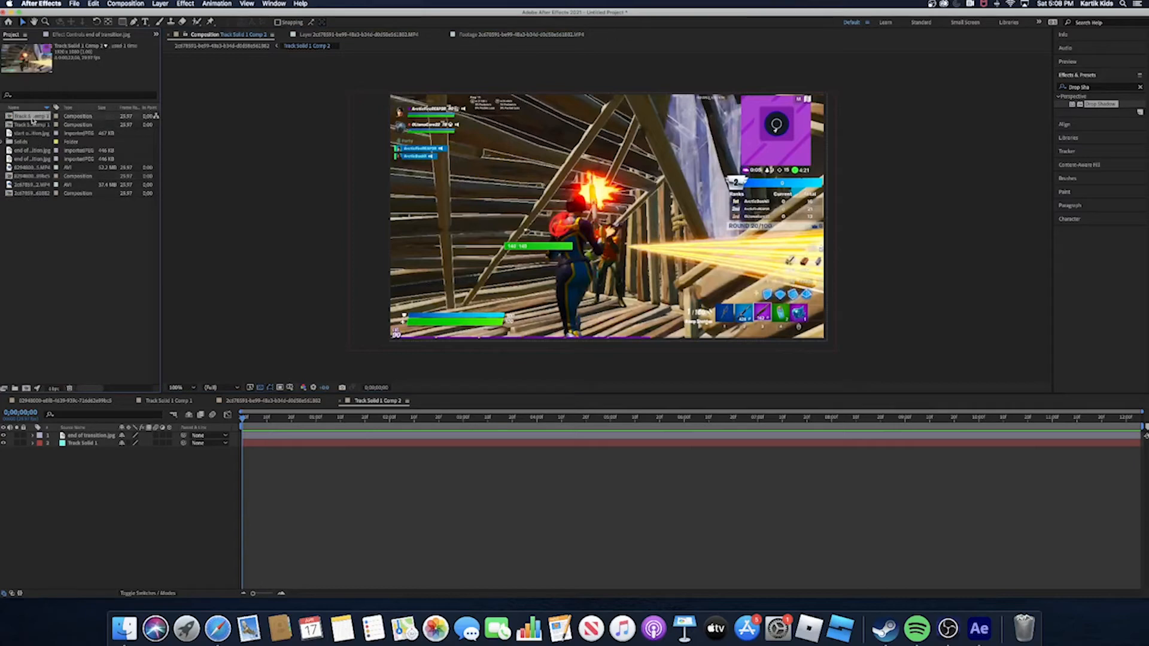
pyautogui.click(32, 125)
pyautogui.click(25, 177)
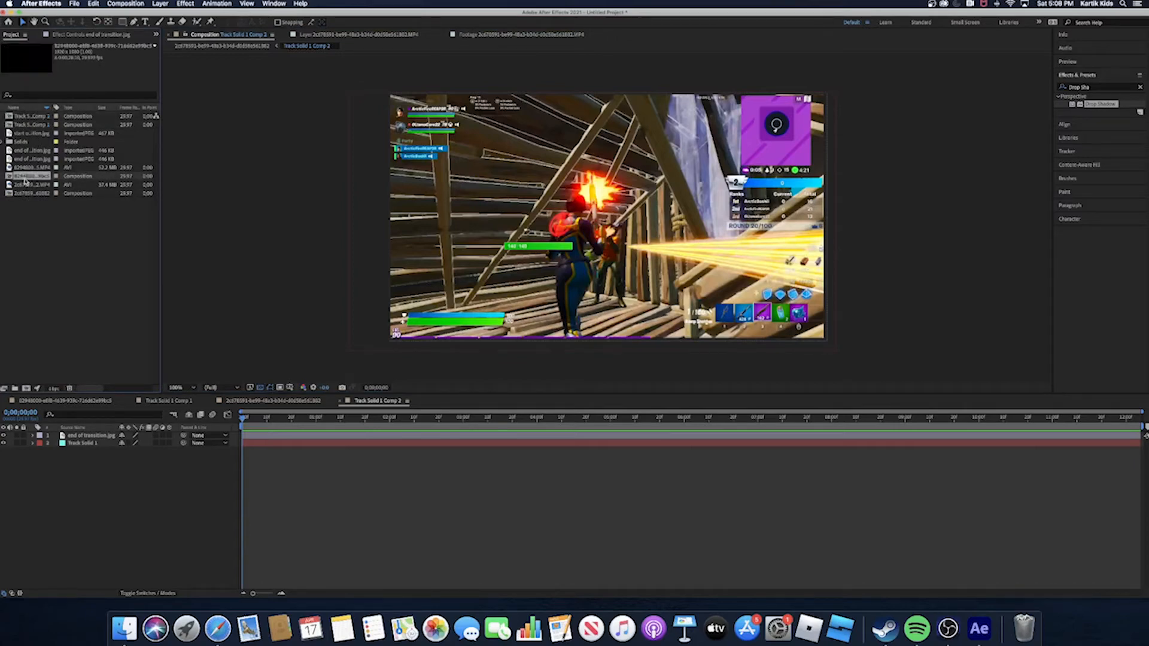
pyautogui.doubleClick(28, 194)
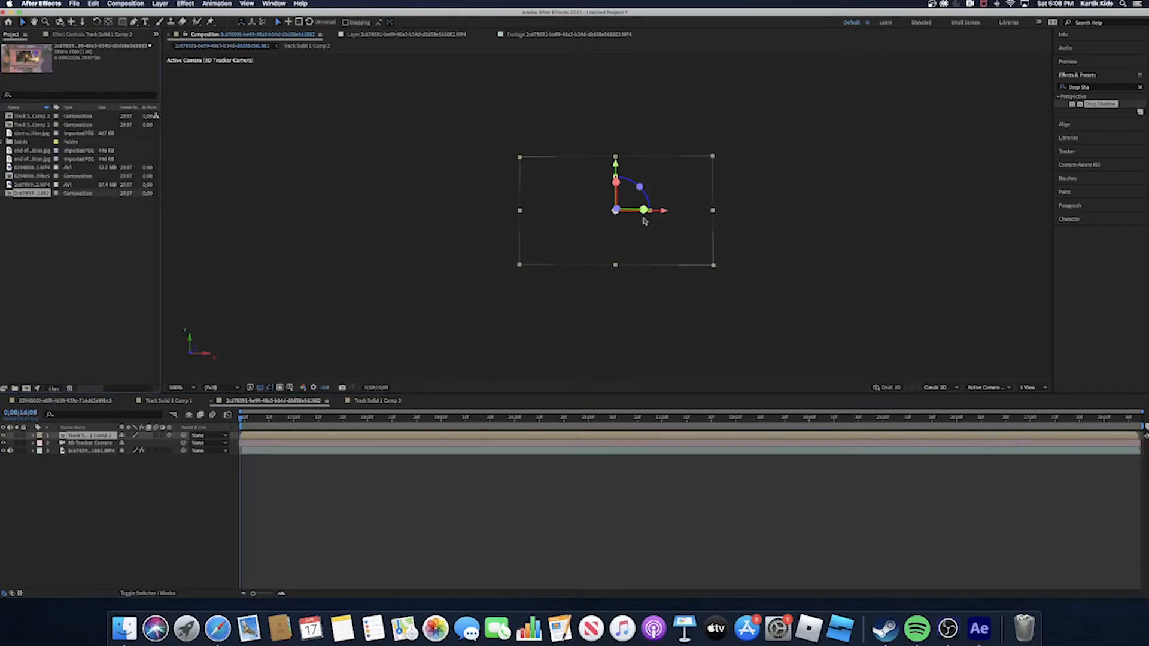
# - Scale down the Track Solid 1 Comp 2 layer on the roof, checking its fit at different frames of the shot
pyautogui.moveTo(249, 417); pyautogui.dragTo(313, 465)
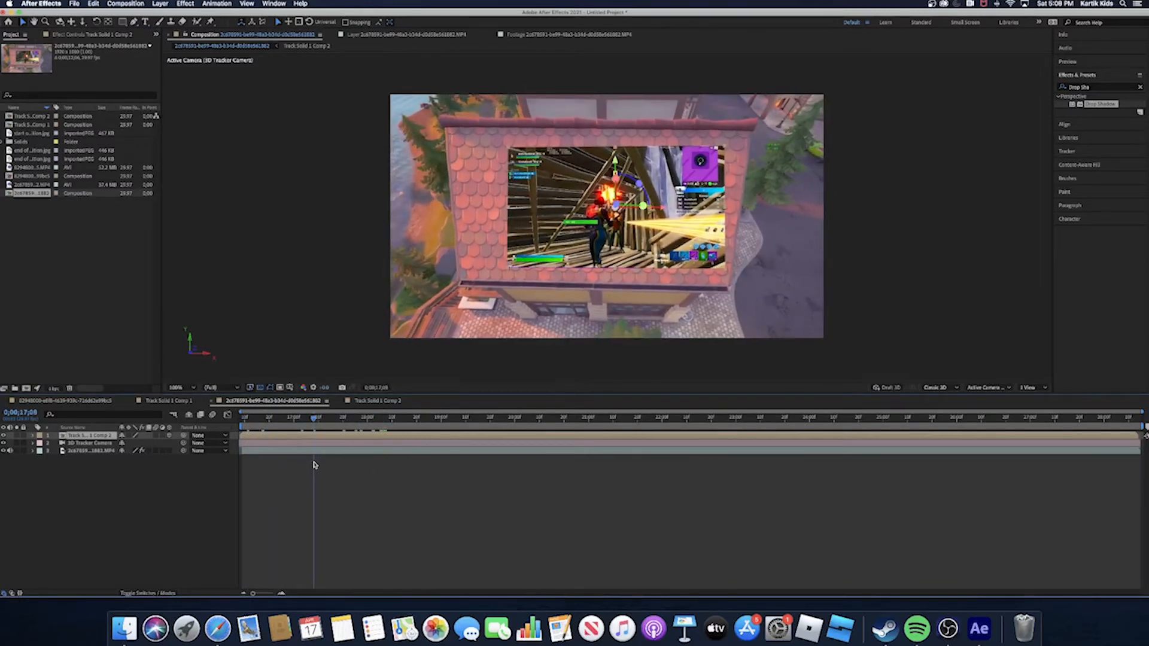
pyautogui.moveTo(728, 272); pyautogui.dragTo(705, 264)
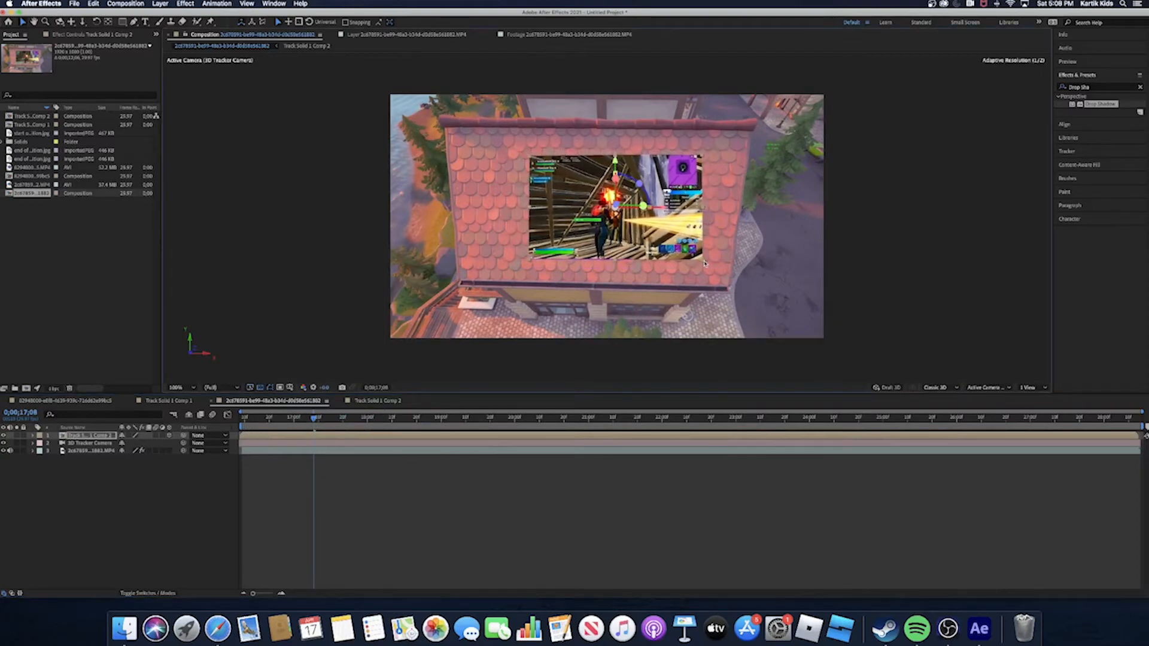
pyautogui.moveTo(313, 419)
pyautogui.mouseDown()
pyautogui.moveTo(293, 423)
pyautogui.moveTo(361, 432)
pyautogui.moveTo(333, 428)
pyautogui.mouseUp()
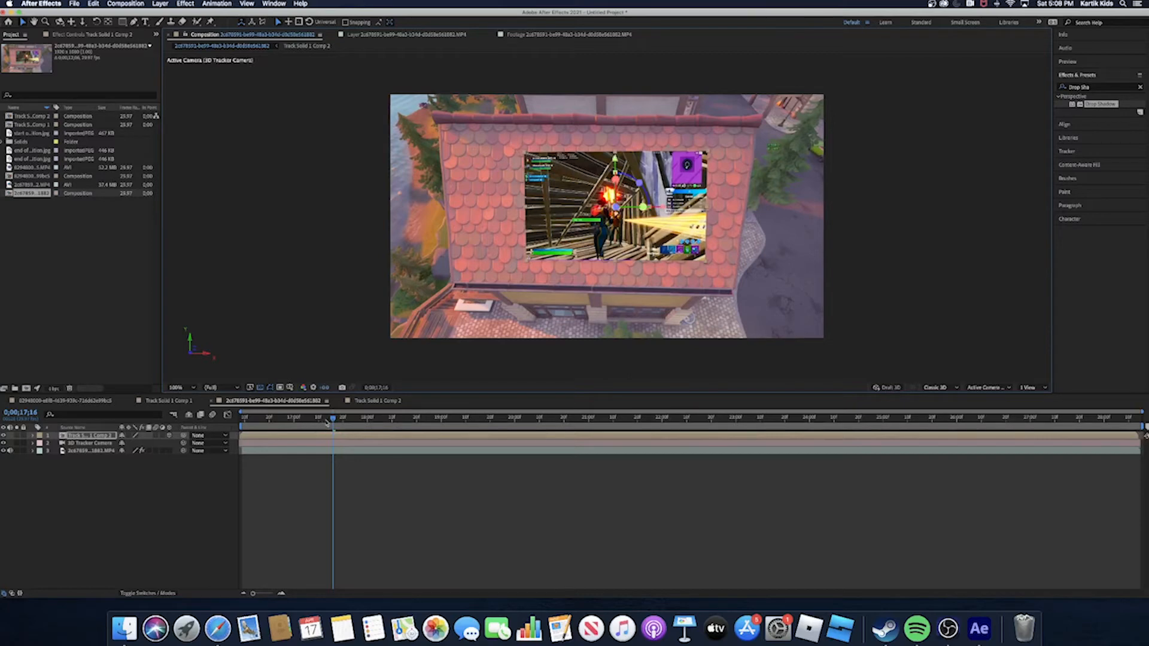
pyautogui.moveTo(327, 422); pyautogui.dragTo(278, 470)
pyautogui.moveTo(694, 263); pyautogui.dragTo(674, 246)
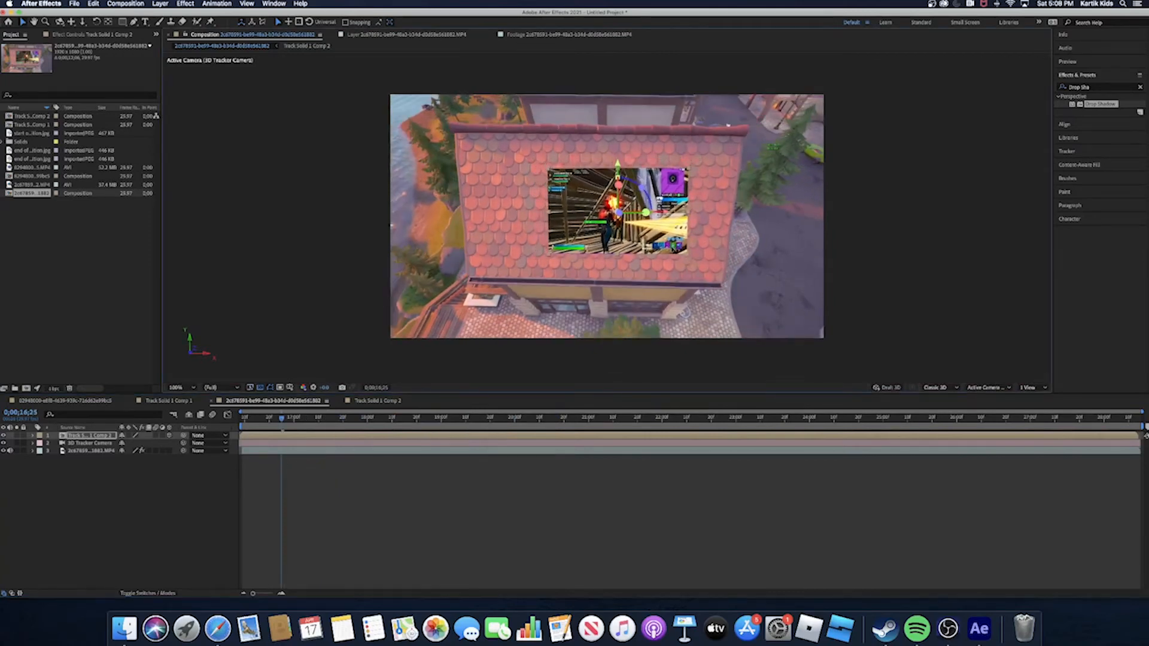
# - Apply a Drop Shadow effect to the Track Solid 1 Comp 2 layer and raise the shadow's distance to about 13
pyautogui.moveTo(277, 430); pyautogui.dragTo(242, 448)
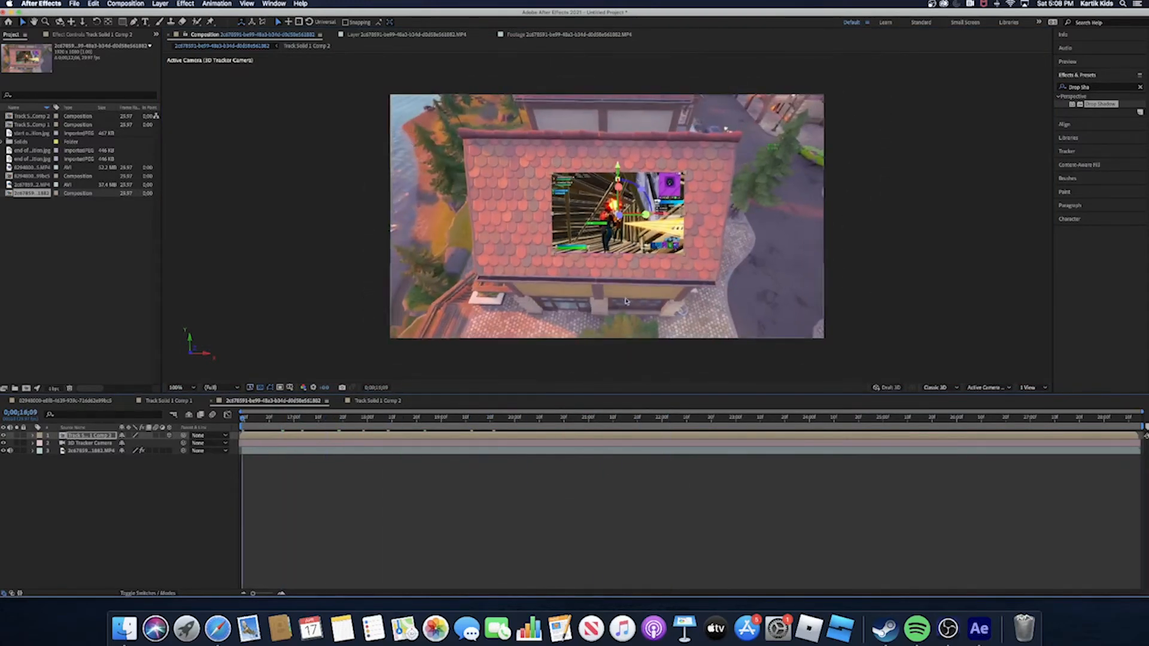
pyautogui.moveTo(1091, 104); pyautogui.dragTo(287, 441)
pyautogui.click(731, 306)
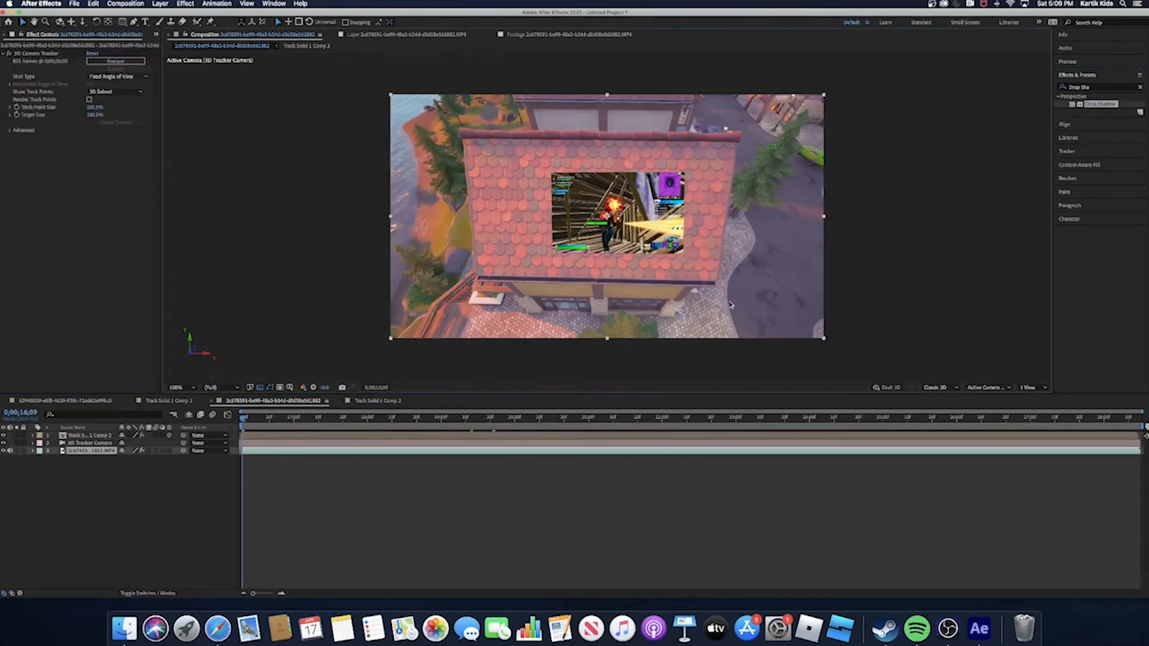
pyautogui.click(272, 435)
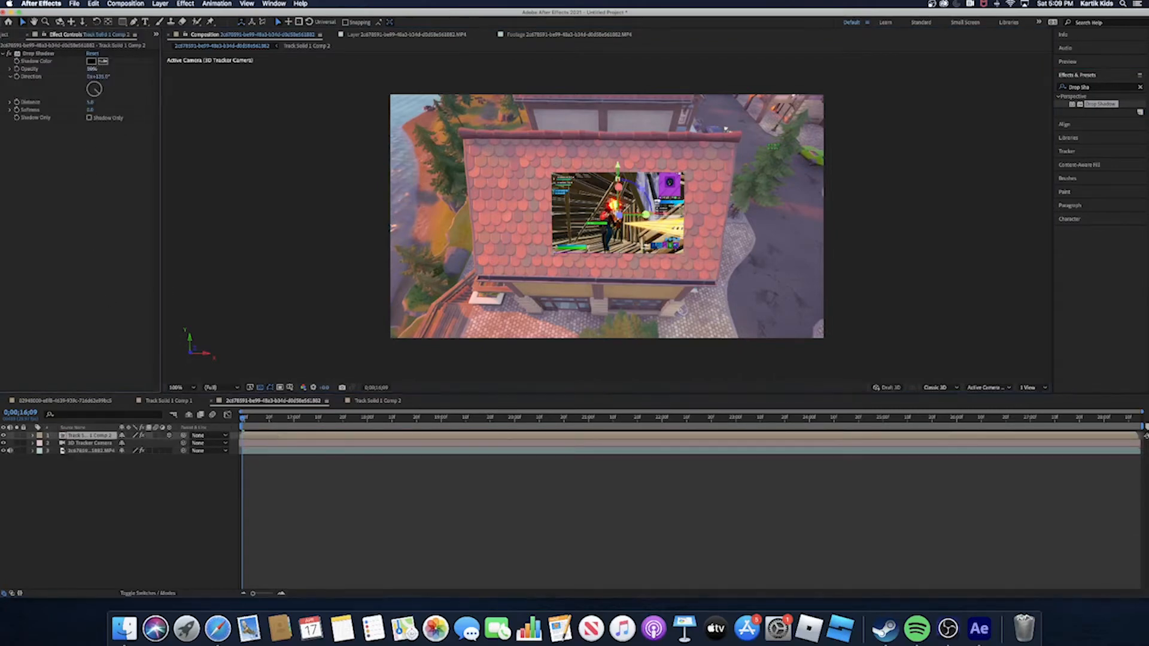
pyautogui.click(92, 69)
pyautogui.click(127, 86)
pyautogui.moveTo(92, 105)
pyautogui.mouseDown()
pyautogui.moveTo(112, 104)
pyautogui.moveTo(100, 103)
pyautogui.mouseUp()
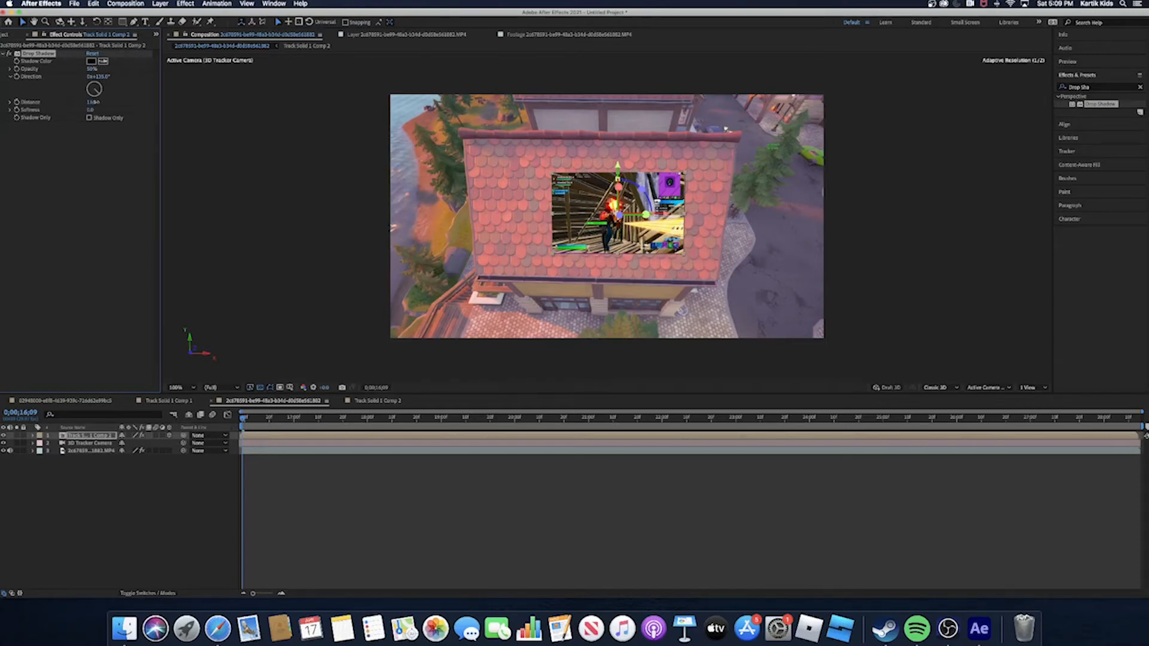
pyautogui.click(428, 200)
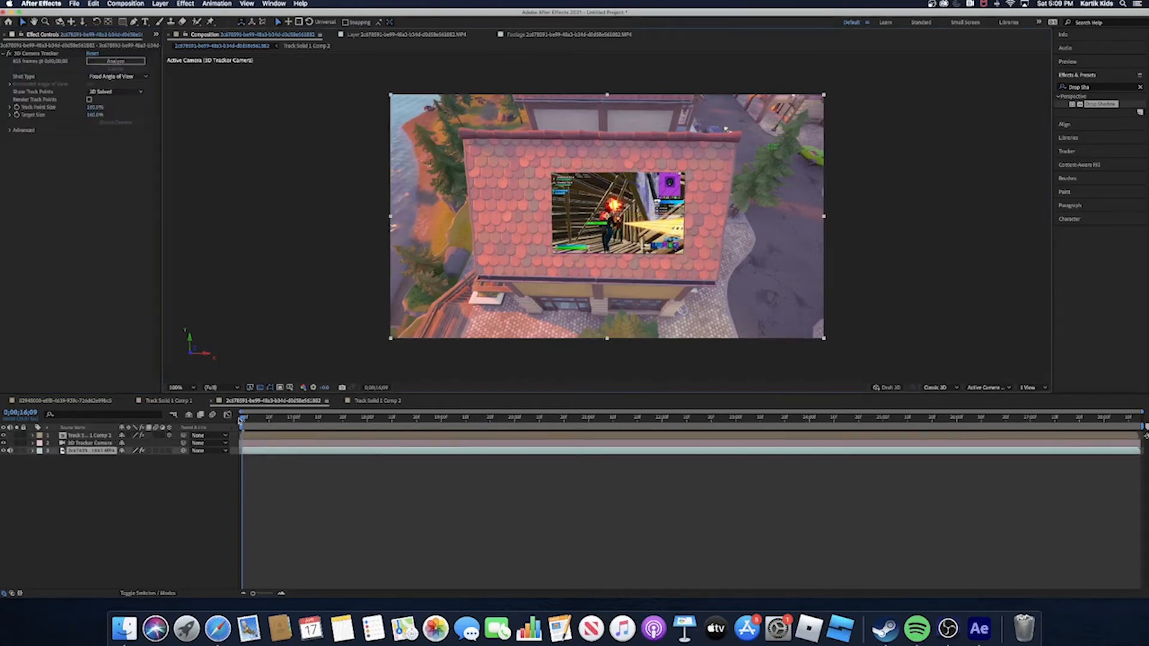
pyautogui.moveTo(243, 418); pyautogui.dragTo(77, 444)
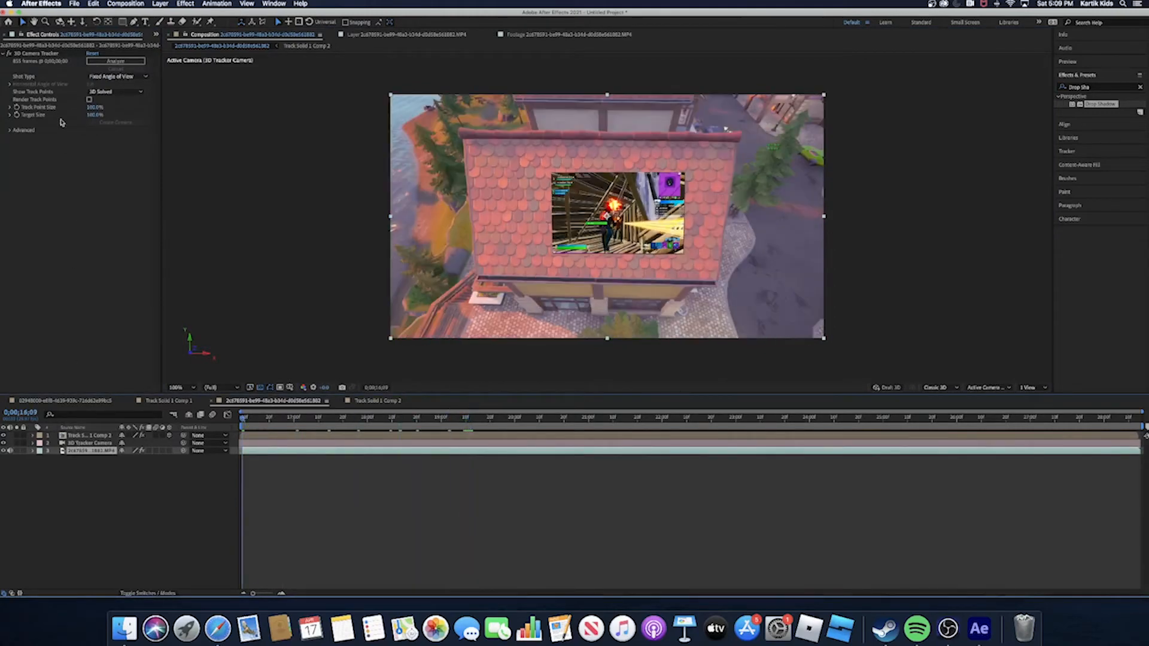
# - Lower the drop shadow's opacity on the Track Solid 1 Comp 2 layer to about 39%
pyautogui.click(279, 435)
pyautogui.moveTo(90, 70); pyautogui.dragTo(81, 70)
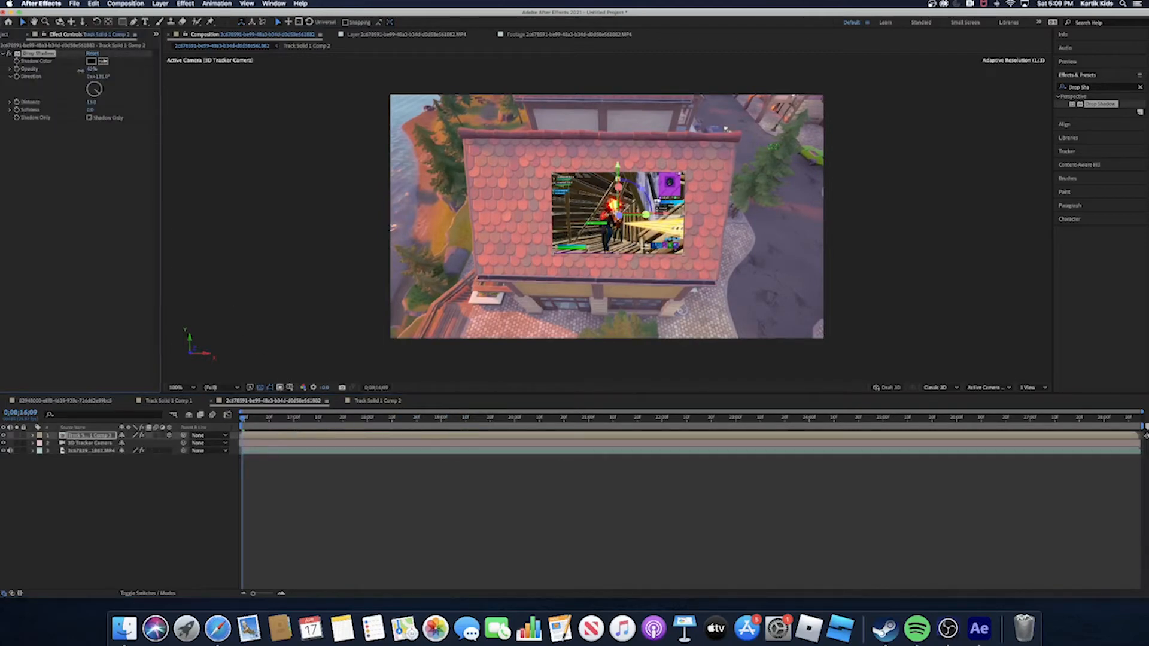
pyautogui.click(122, 180)
pyautogui.click(269, 400)
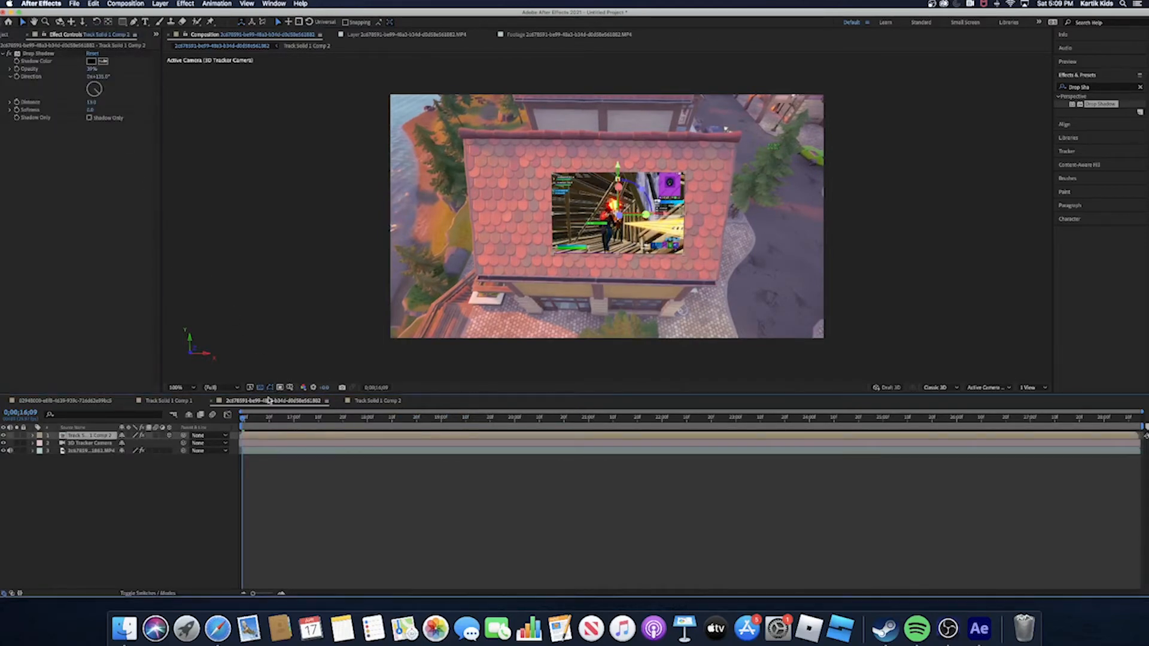
pyautogui.click(419, 293)
# - Scrub through the roof shot and back to its start to check the shadowed image's tracking
pyautogui.moveTo(243, 418); pyautogui.dragTo(552, 464)
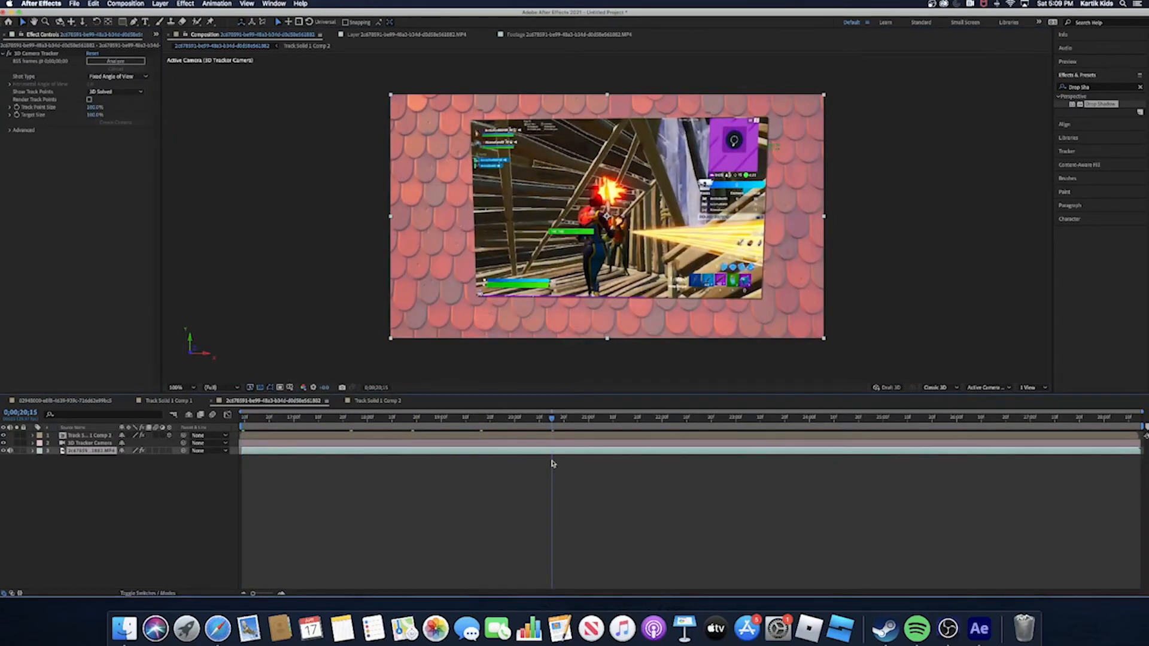
pyautogui.moveTo(552, 464); pyautogui.dragTo(140, 453)
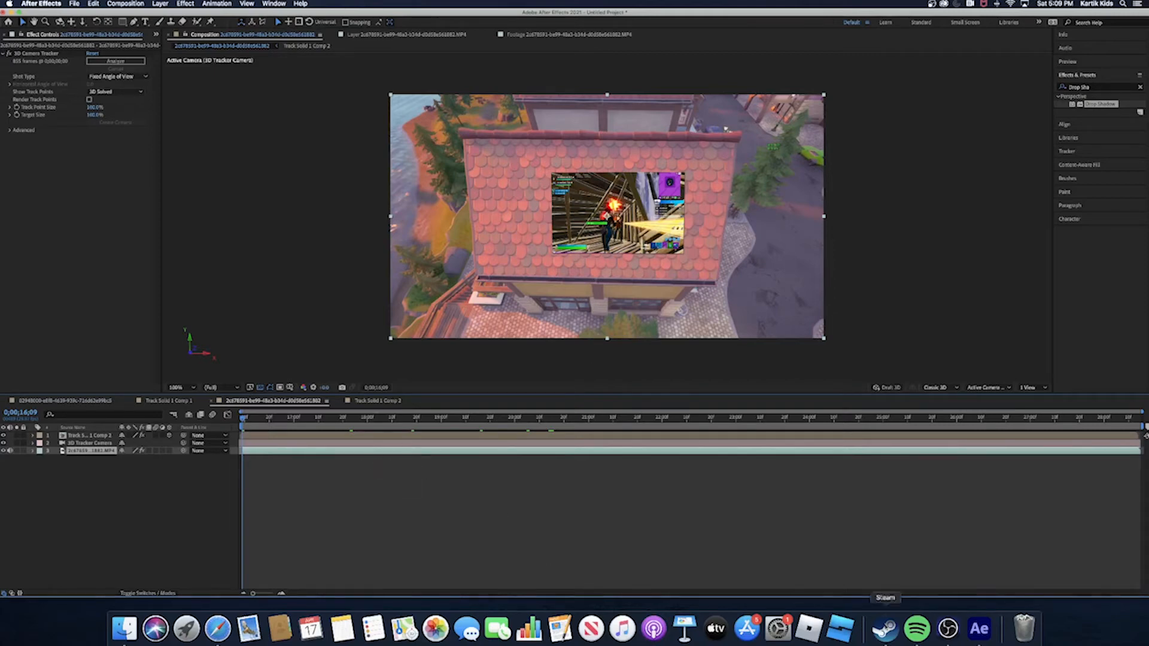
pyautogui.click(948, 628)
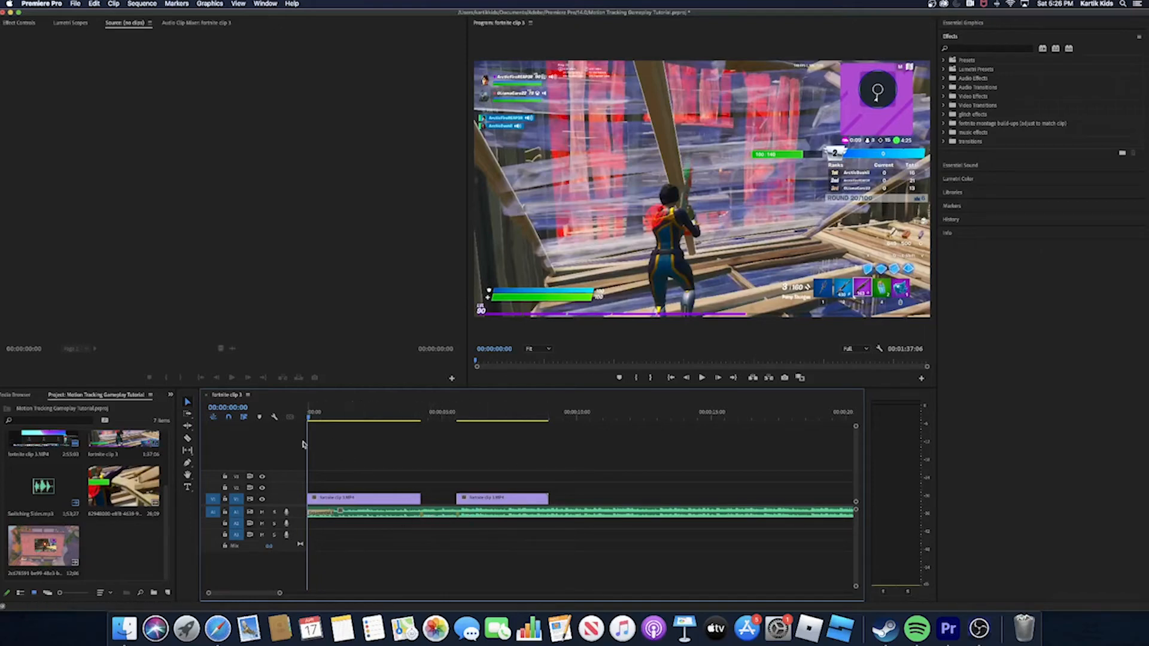
# - In Premiere Pro, mute the music track and place the first rendered roof transition clip on V3 after the gameplay clips
pyautogui.click(263, 513)
pyautogui.click(111, 502)
pyautogui.moveTo(110, 503); pyautogui.dragTo(598, 478)
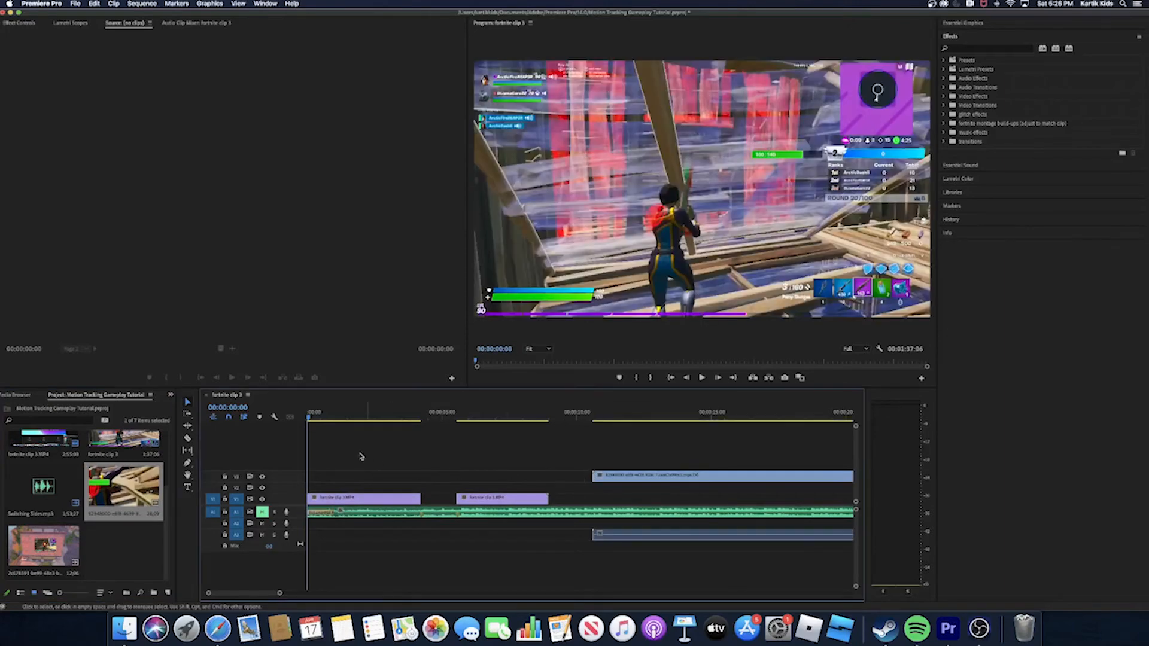
# - Split the roof transition clip at 00:00:33:11 and delete the portion after the cut
pyautogui.click(446, 413)
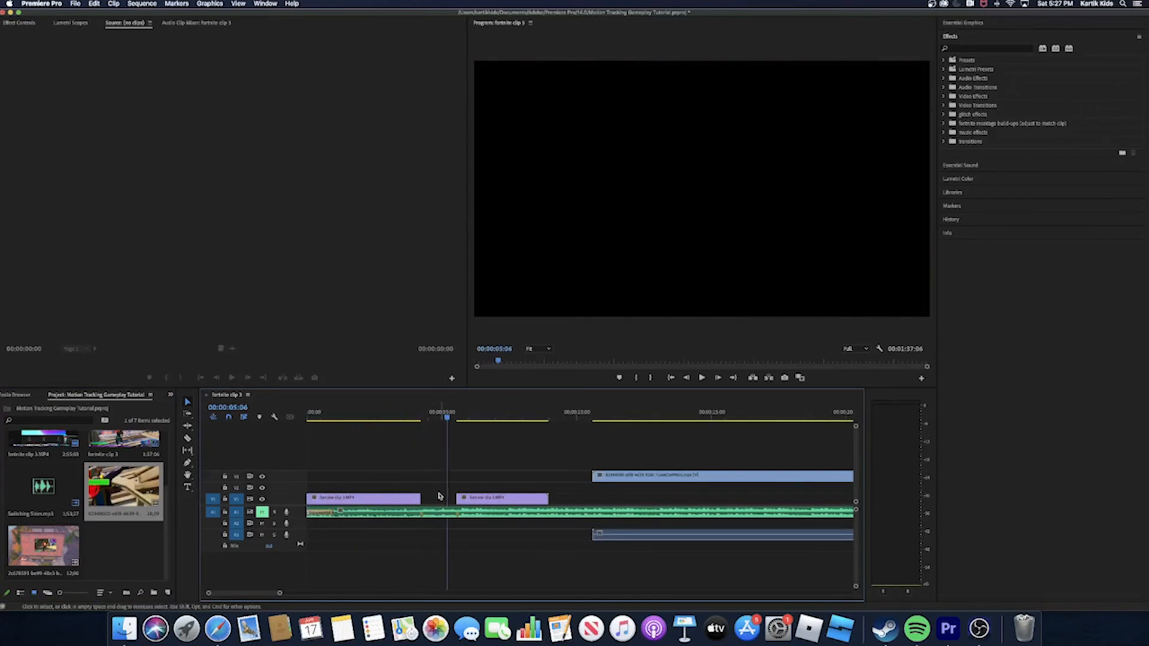
pyautogui.moveTo(280, 593); pyautogui.dragTo(337, 594)
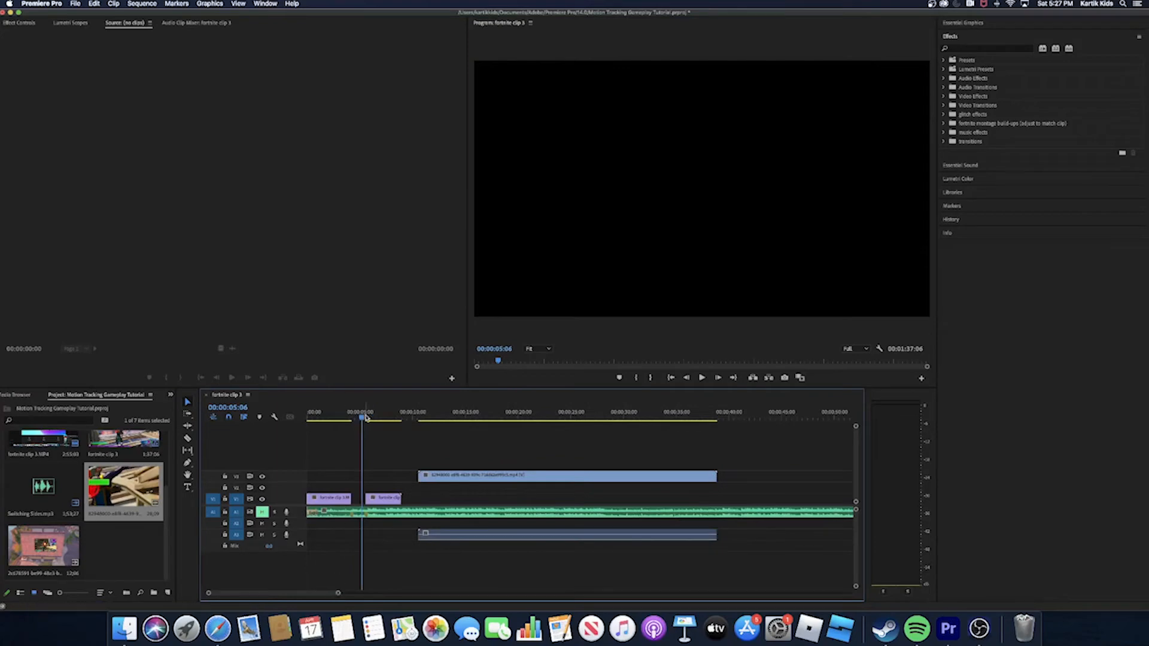
pyautogui.moveTo(368, 413); pyautogui.dragTo(660, 482)
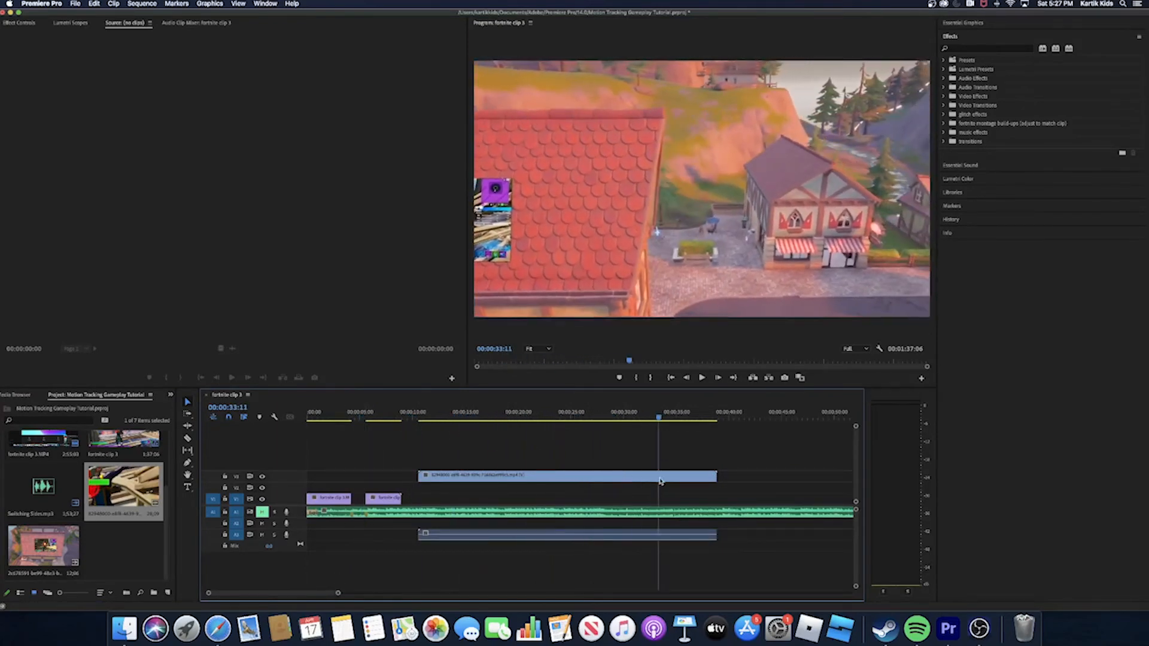
pyautogui.press('super+k')
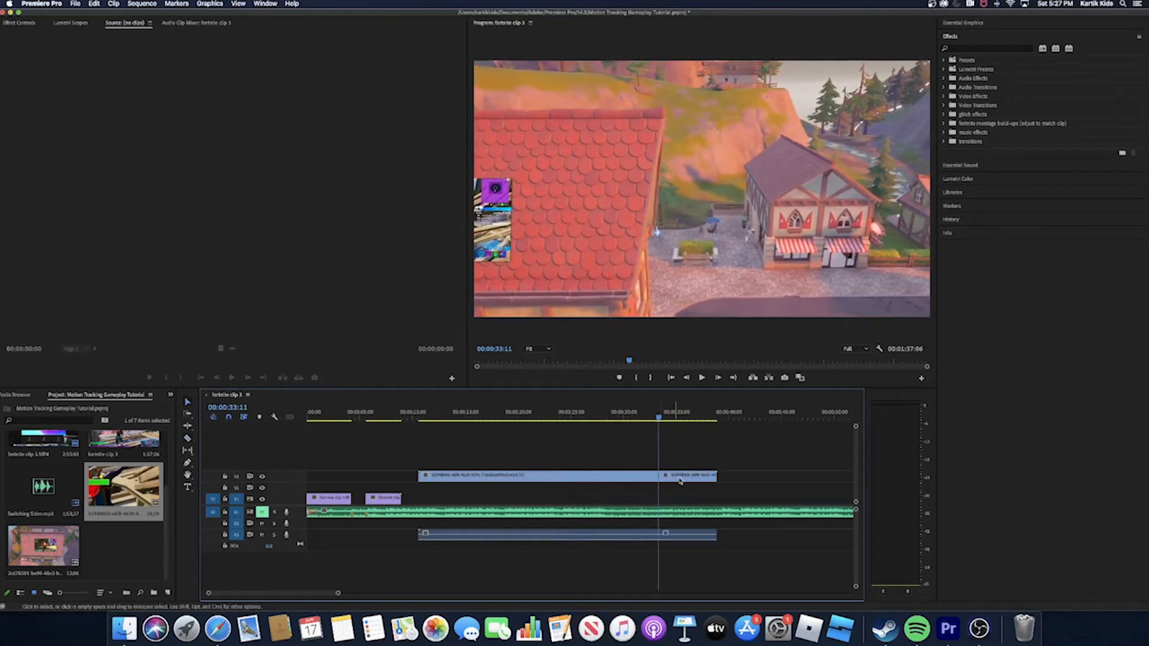
pyautogui.click(682, 481)
pyautogui.press('Delete')
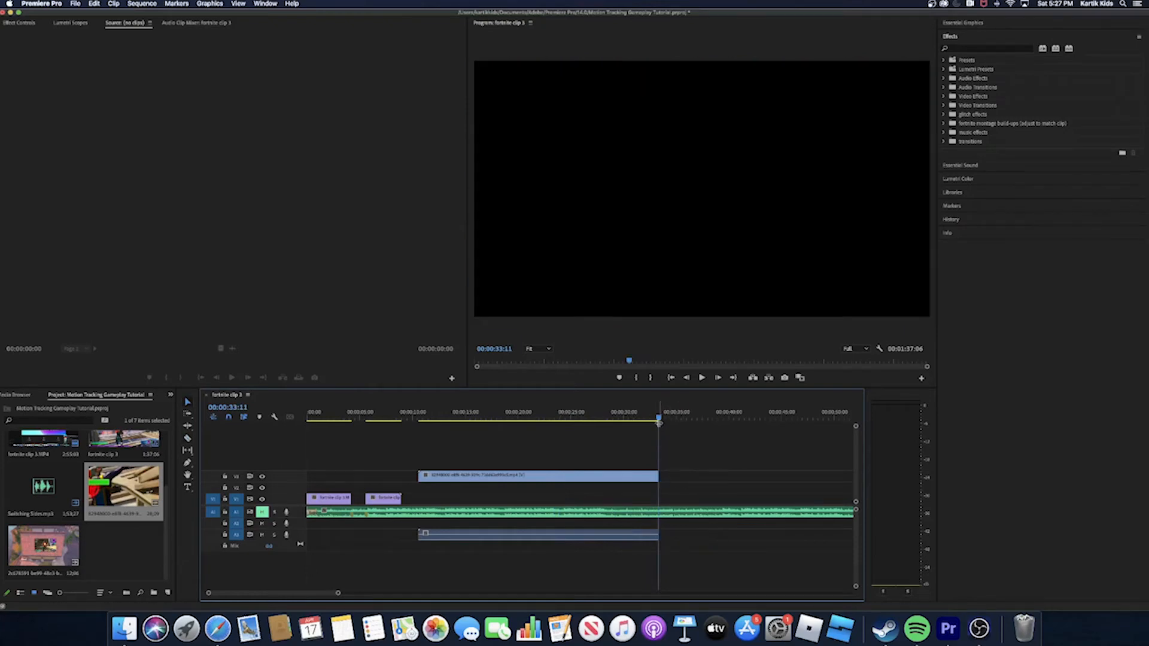
# - Unmute the music track and play the sequence from the start through the second gameplay clip
pyautogui.moveTo(659, 421); pyautogui.dragTo(302, 454)
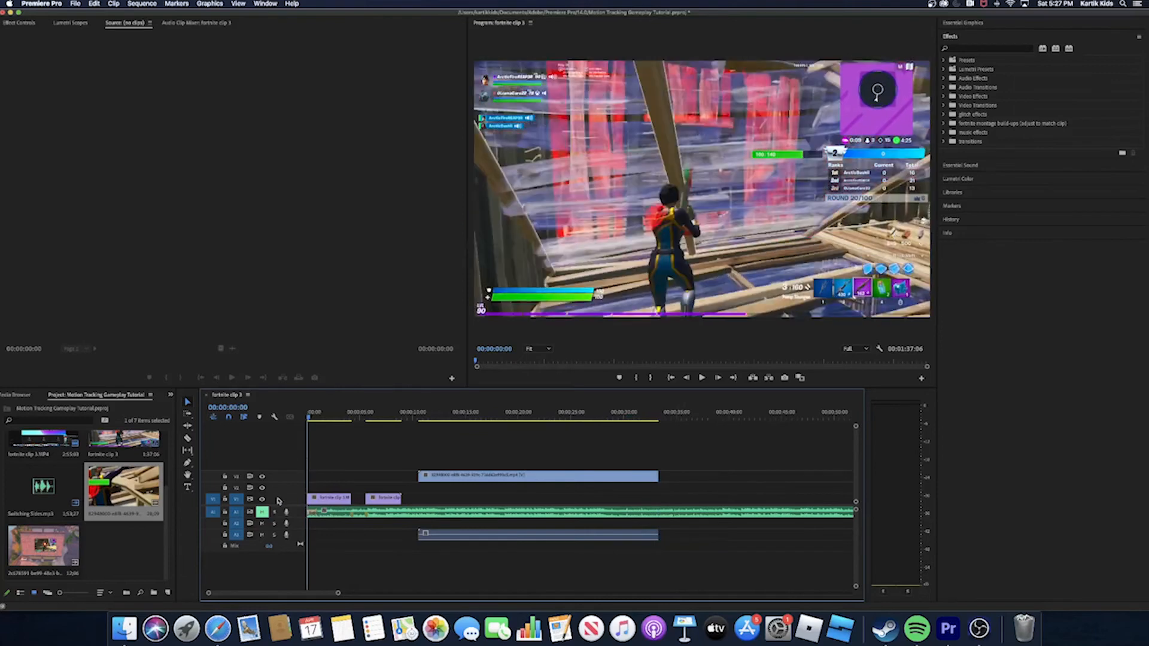
pyautogui.click(261, 512)
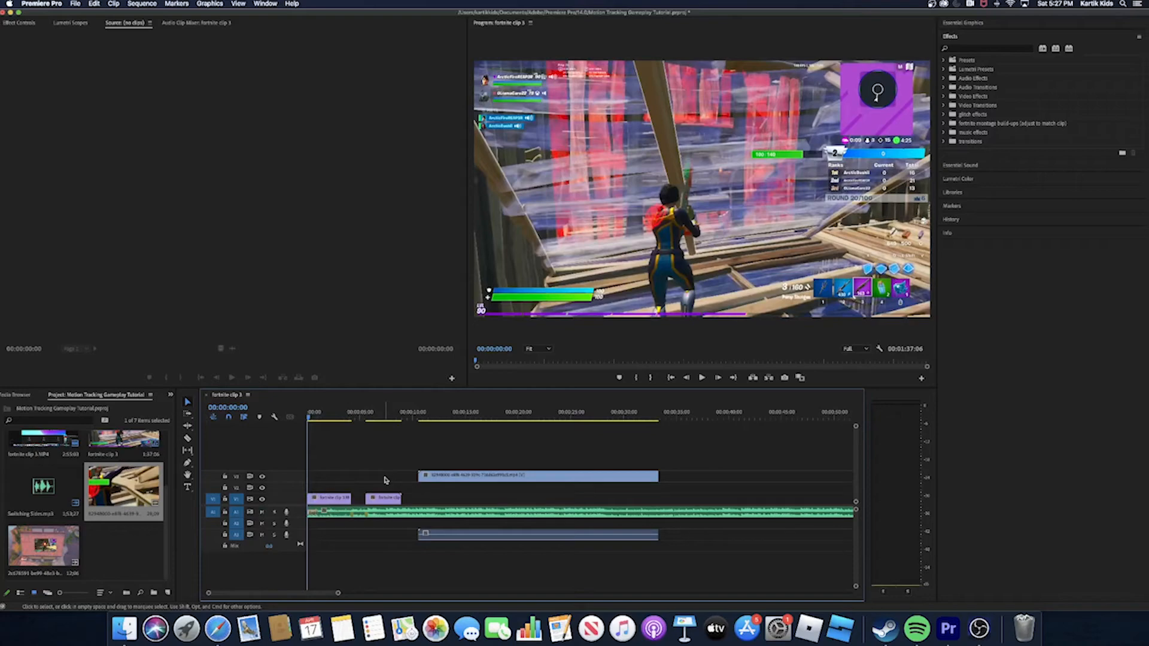
pyautogui.press('space')
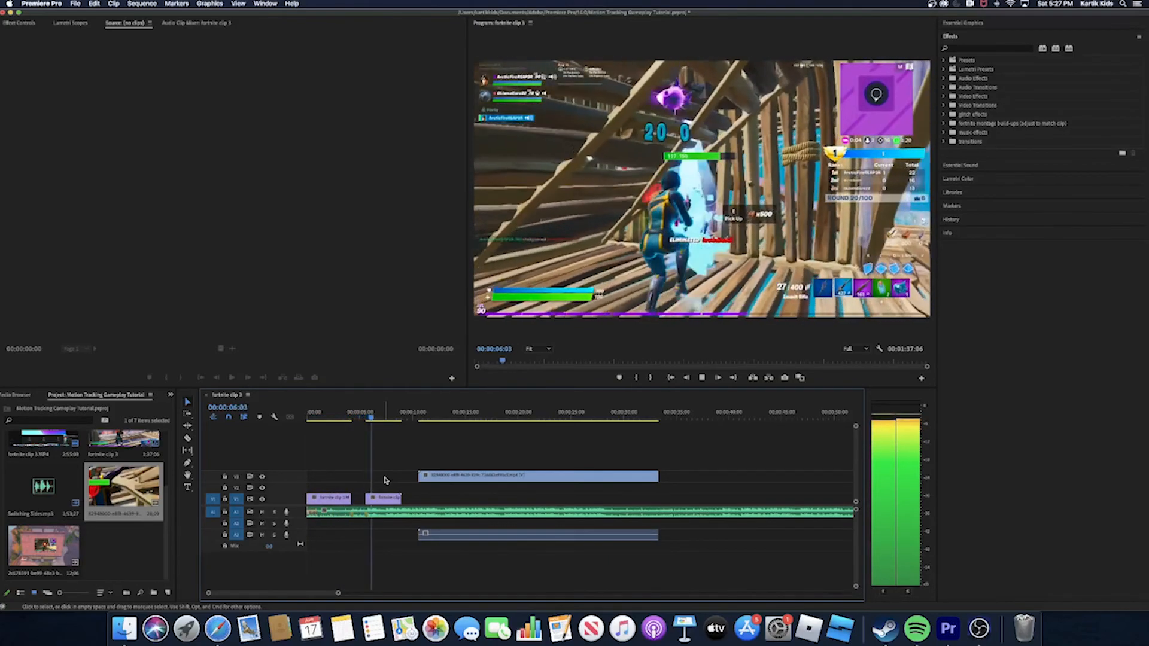
pyautogui.press('space')
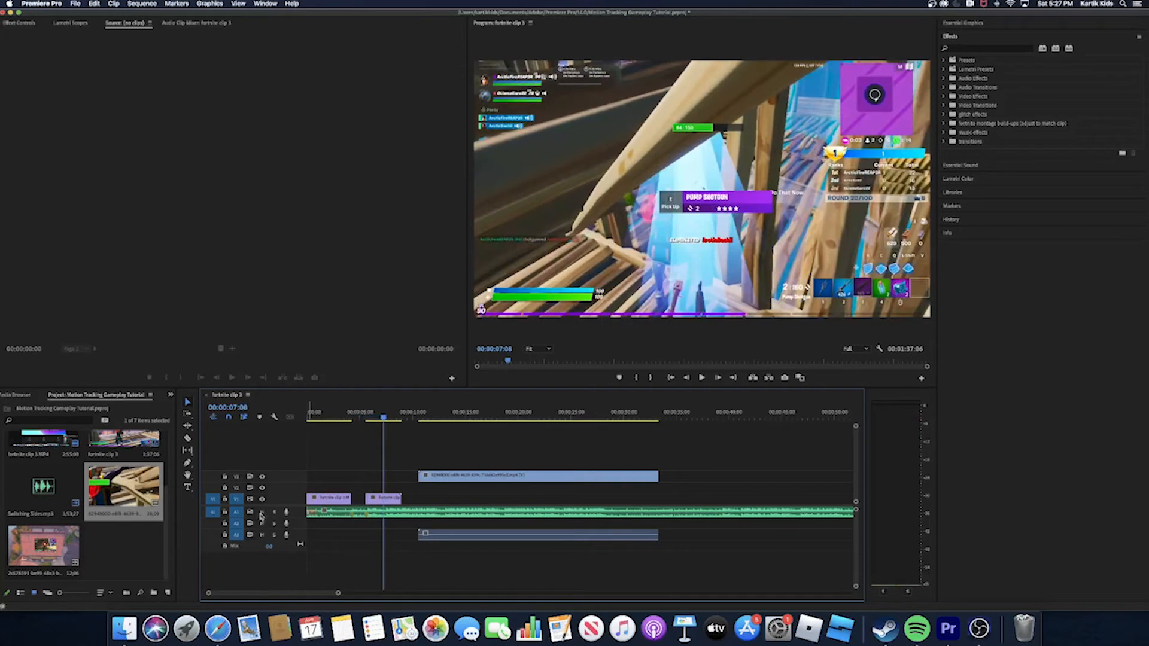
# - Mute the music track and show the Time Remapping speed keyframes on the roof transition clip
pyautogui.click(260, 513)
pyautogui.moveTo(384, 422); pyautogui.dragTo(441, 419)
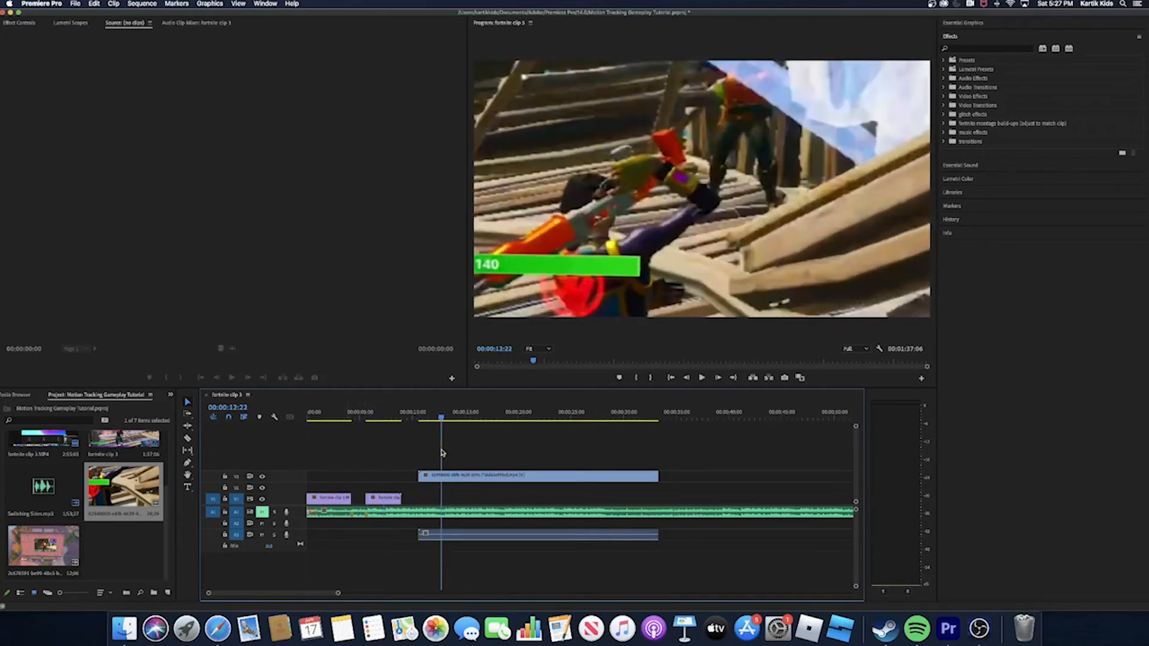
pyautogui.click(445, 477)
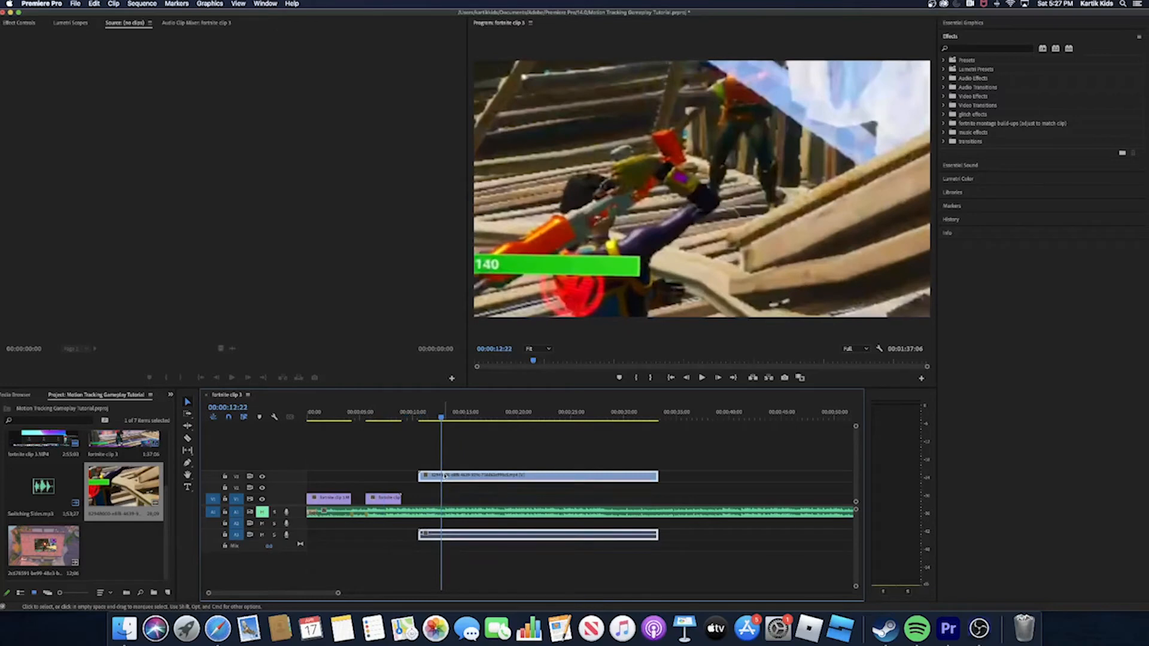
pyautogui.rightClick(445, 476)
pyautogui.moveTo(481, 603)
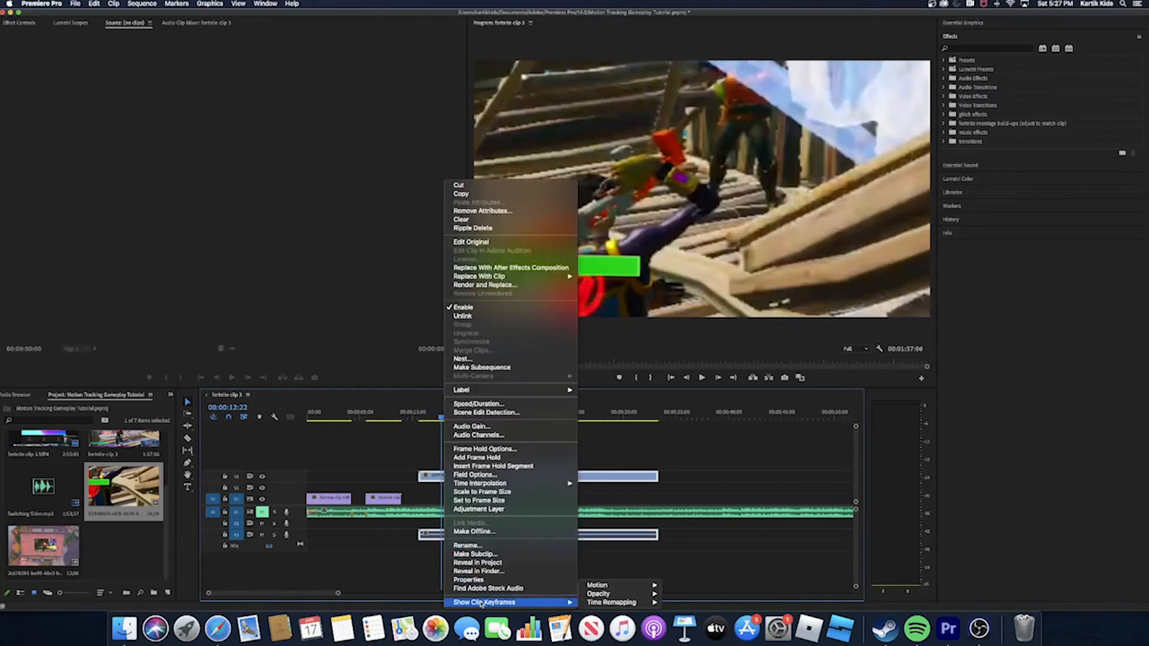
pyautogui.moveTo(599, 605)
pyautogui.click(679, 604)
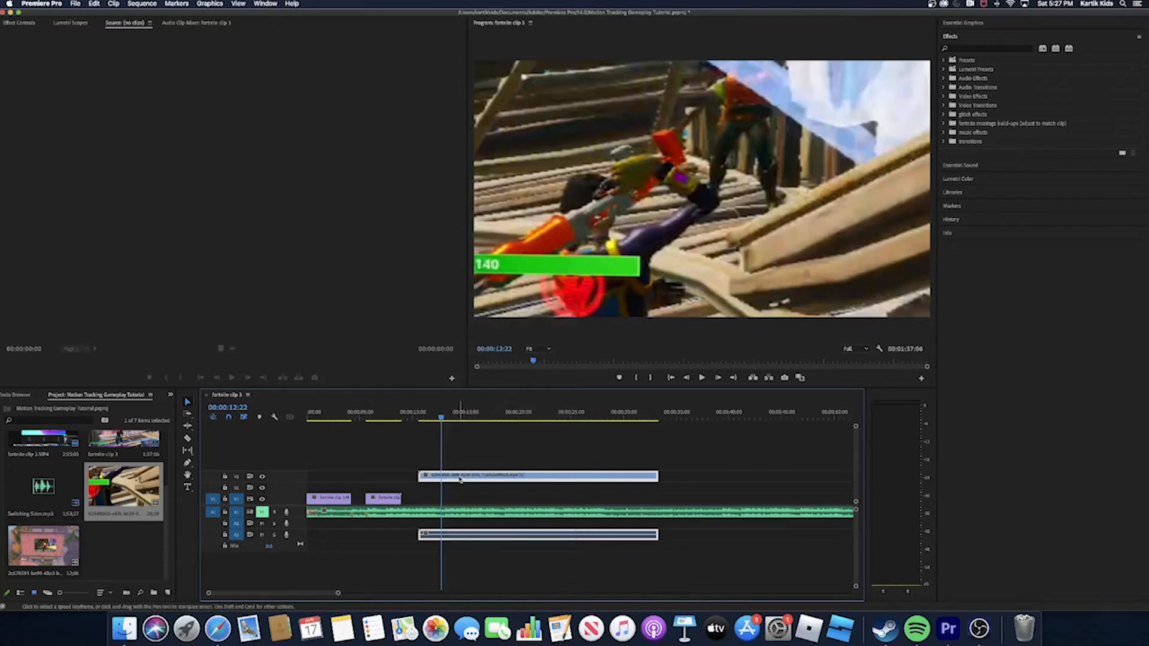
# - Unlink the roof transition clip, delete its audio and move the video part down to V1
pyautogui.rightClick(441, 535)
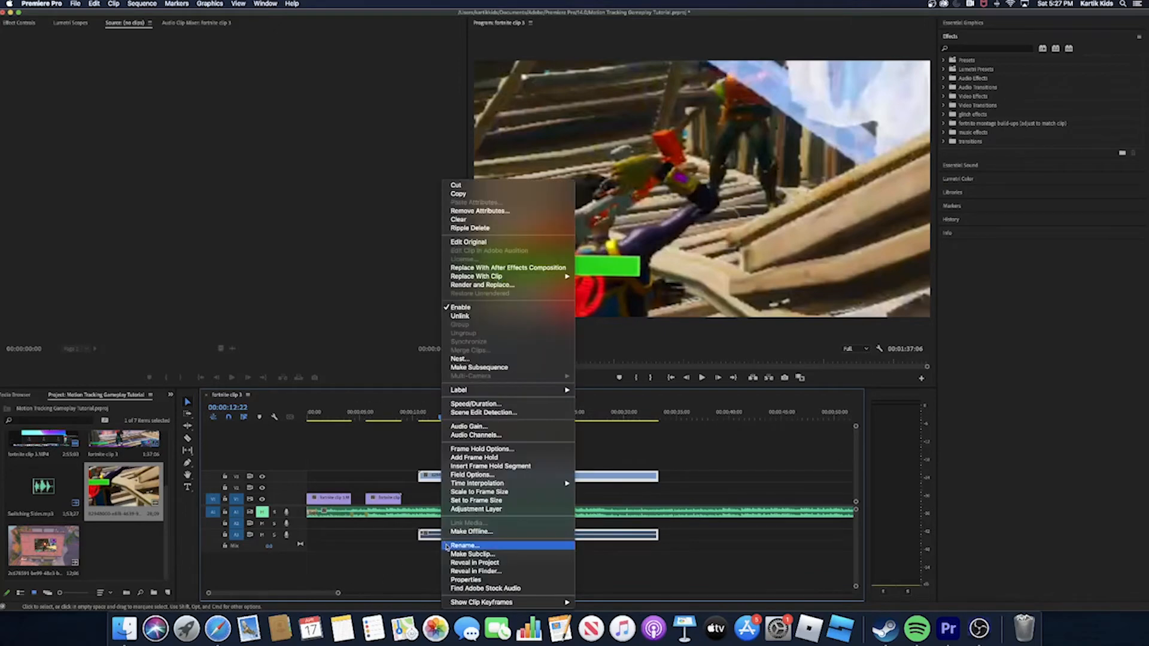
pyautogui.click(459, 317)
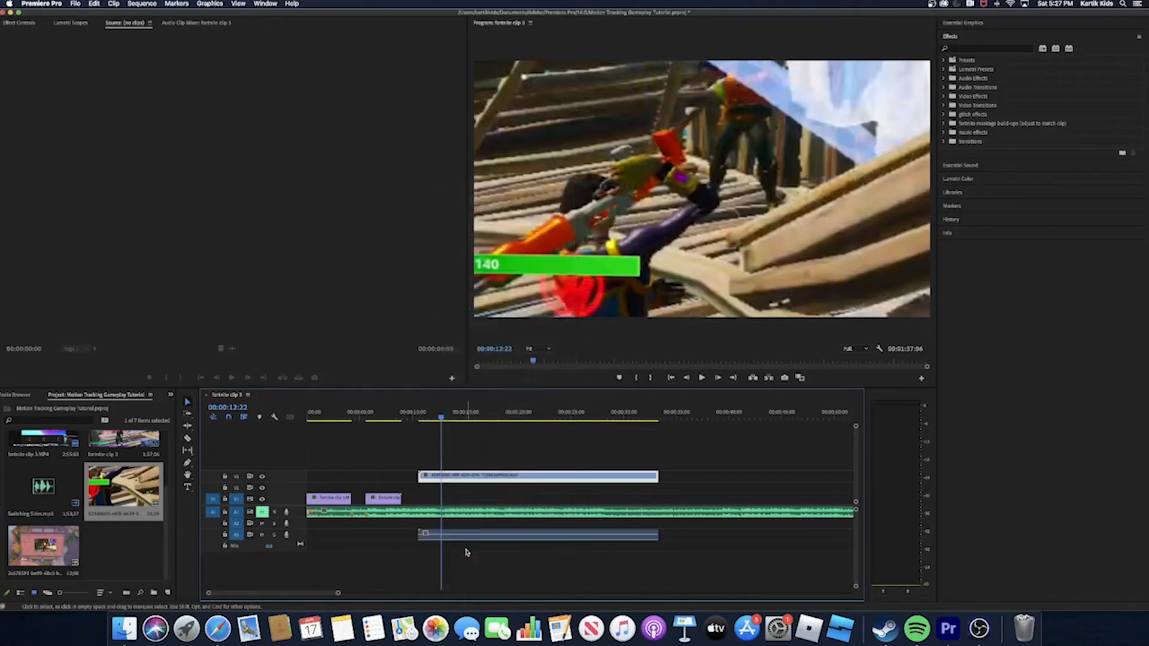
pyautogui.click(460, 540)
pyautogui.moveTo(459, 542); pyautogui.dragTo(463, 503)
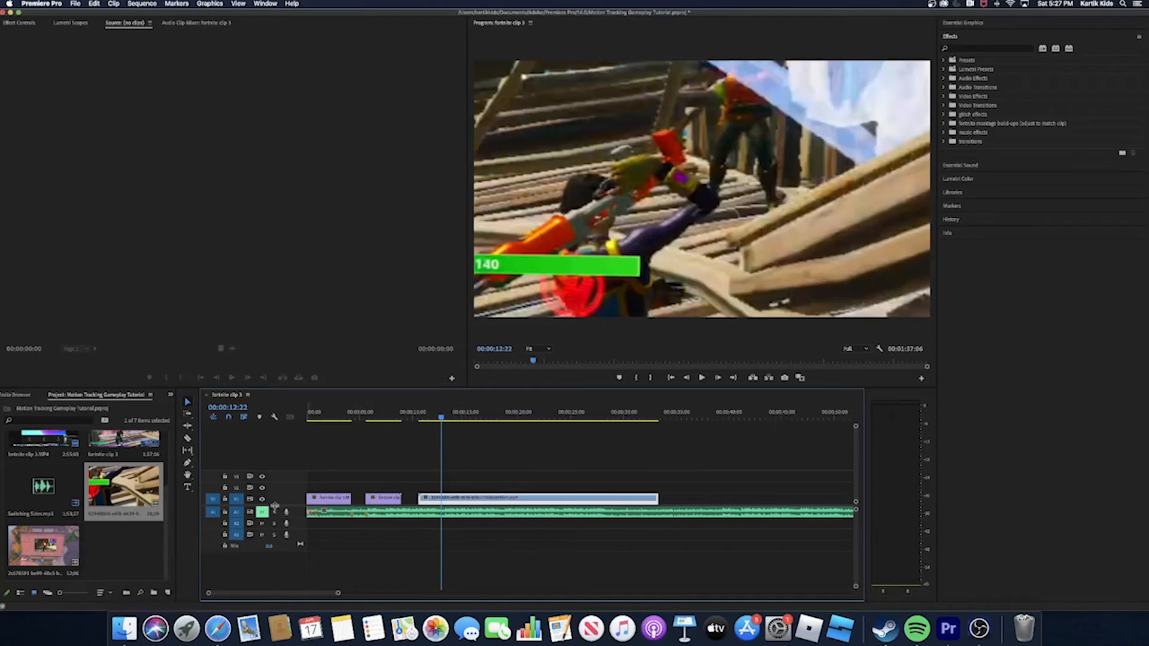
# - Move the roof transition clip up to V3 and increase that track's height to expose the speed line
pyautogui.scroll(3, 395, 529)
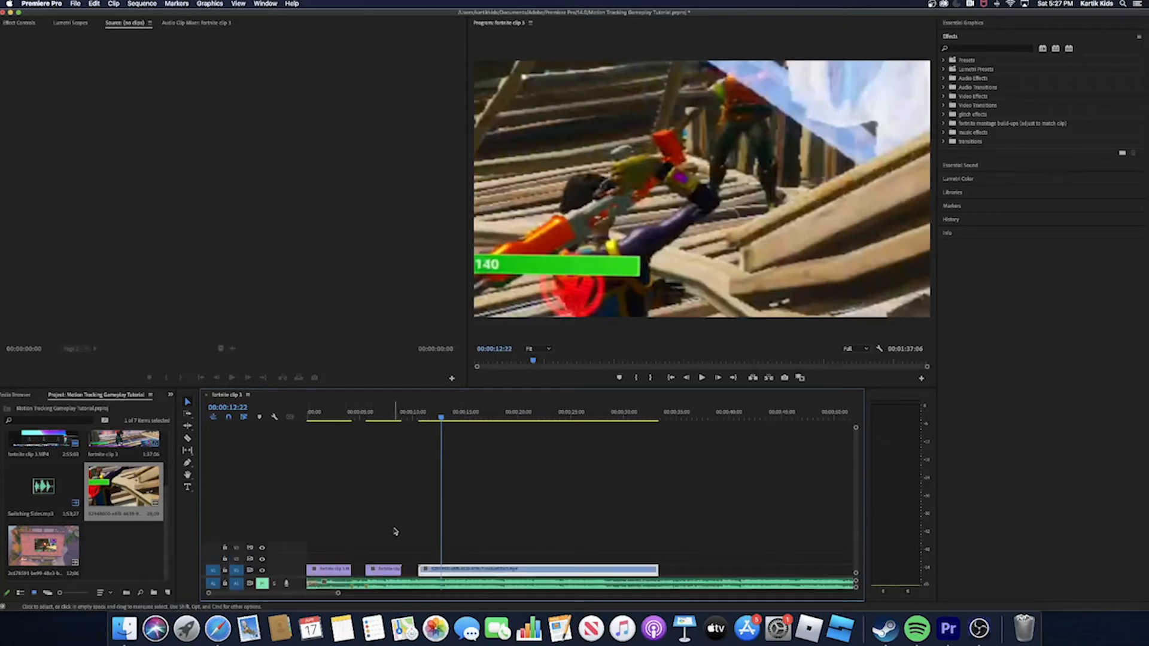
pyautogui.hotkey('alt', 'Up')
pyautogui.hotkey('alt', 'Up')
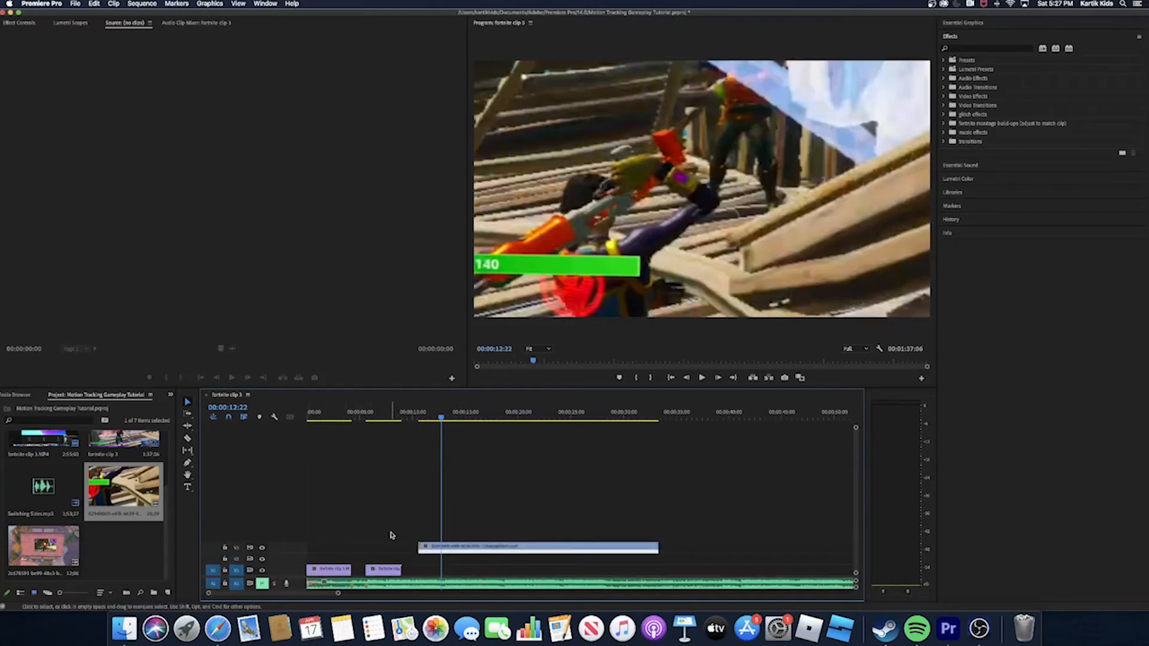
pyautogui.moveTo(249, 543); pyautogui.dragTo(265, 499)
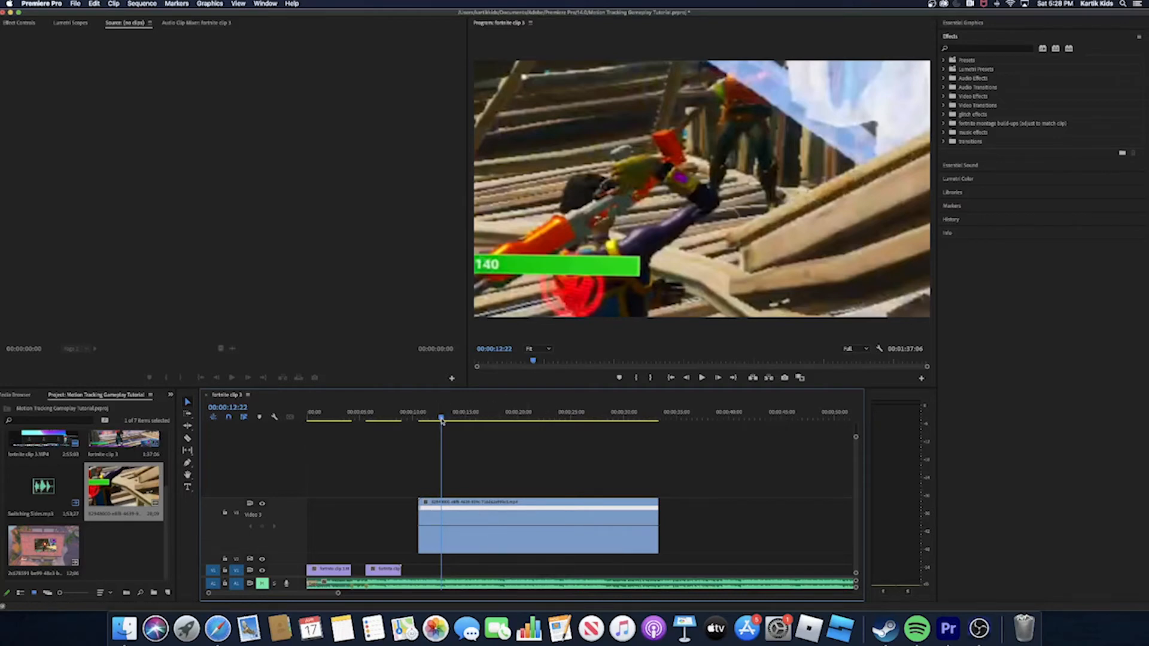
# - Add a Time Remapping speed keyframe to the roof transition clip at 00:00:17:12
pyautogui.moveTo(441, 420); pyautogui.dragTo(490, 440)
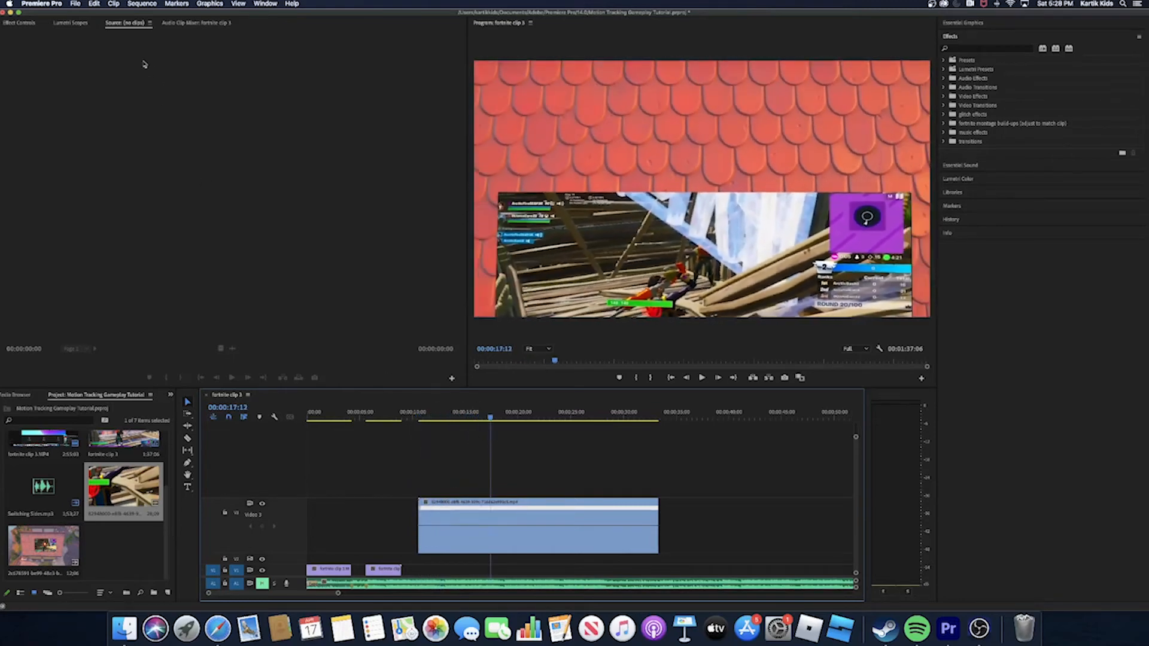
pyautogui.click(18, 23)
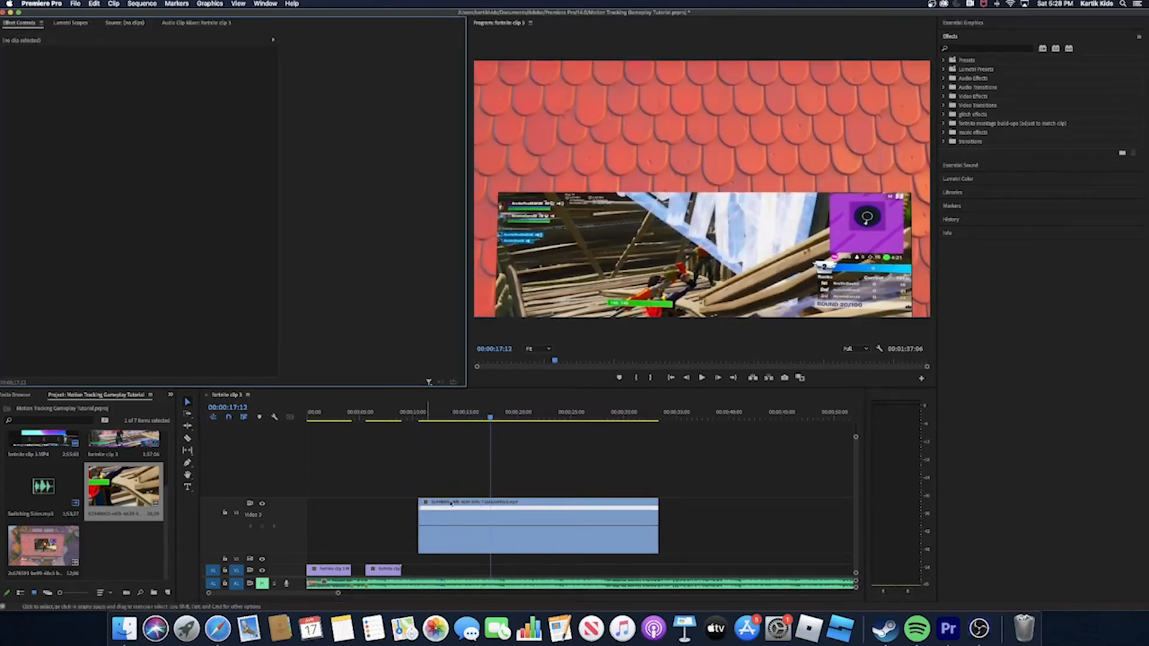
pyautogui.click(469, 528)
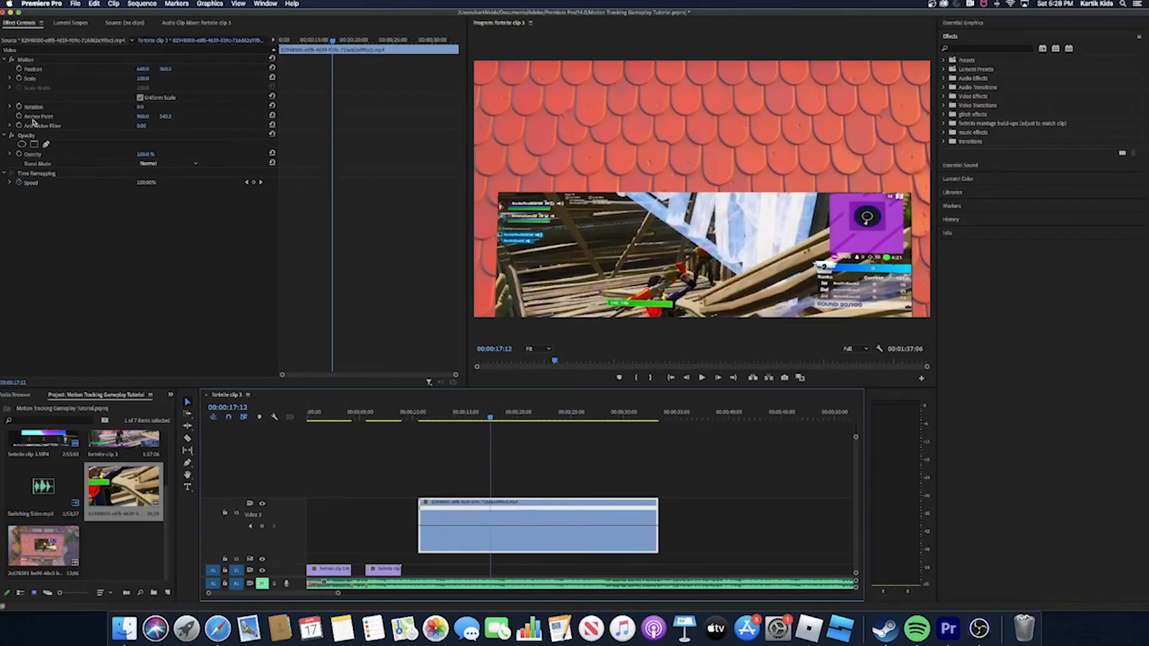
pyautogui.click(254, 182)
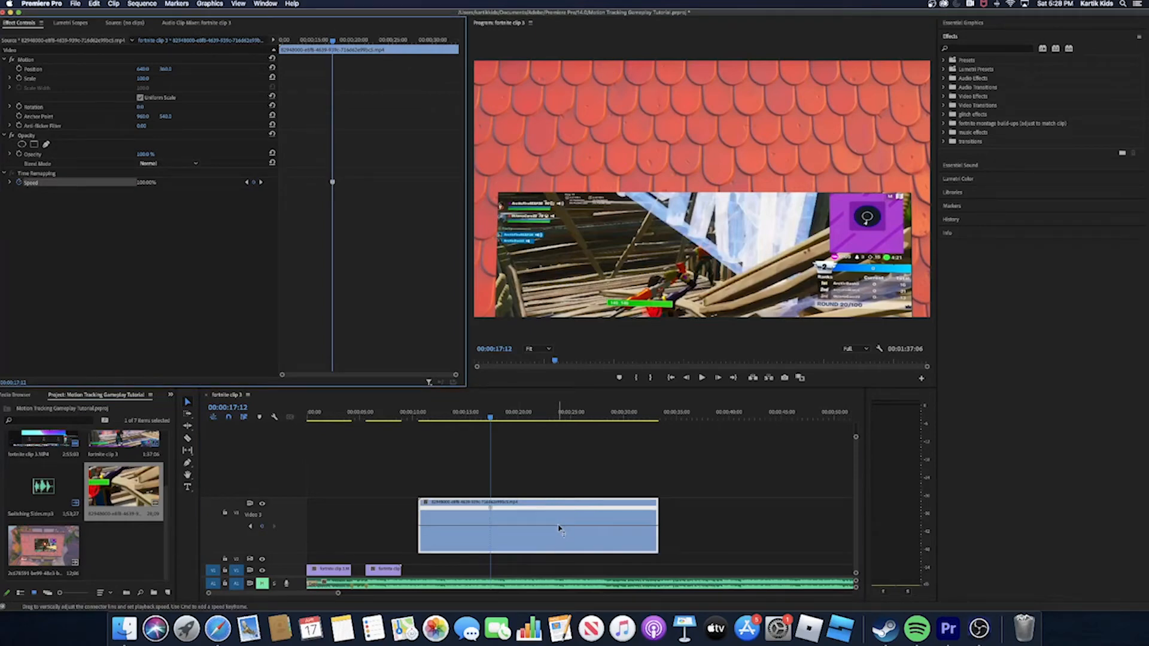
# - Raise the clip's speed after the keyframe, split the keyframe into a gradual ramp and smooth its curve
pyautogui.moveTo(559, 529); pyautogui.dragTo(513, 505)
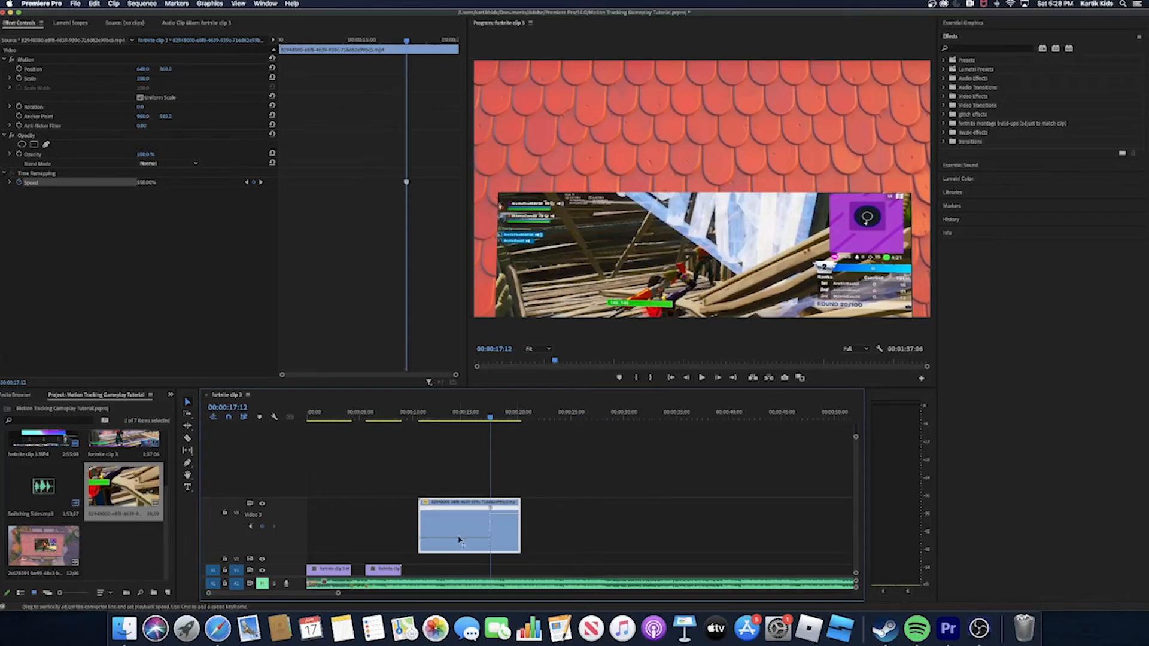
pyautogui.moveTo(492, 514); pyautogui.dragTo(504, 514)
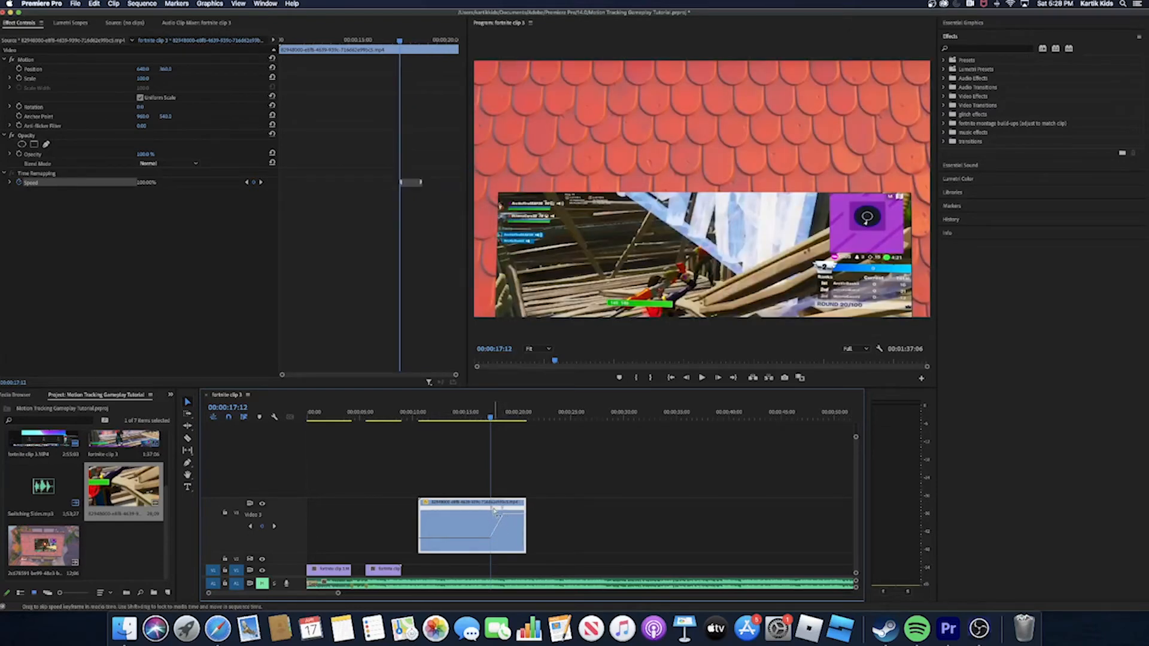
pyautogui.click(492, 510)
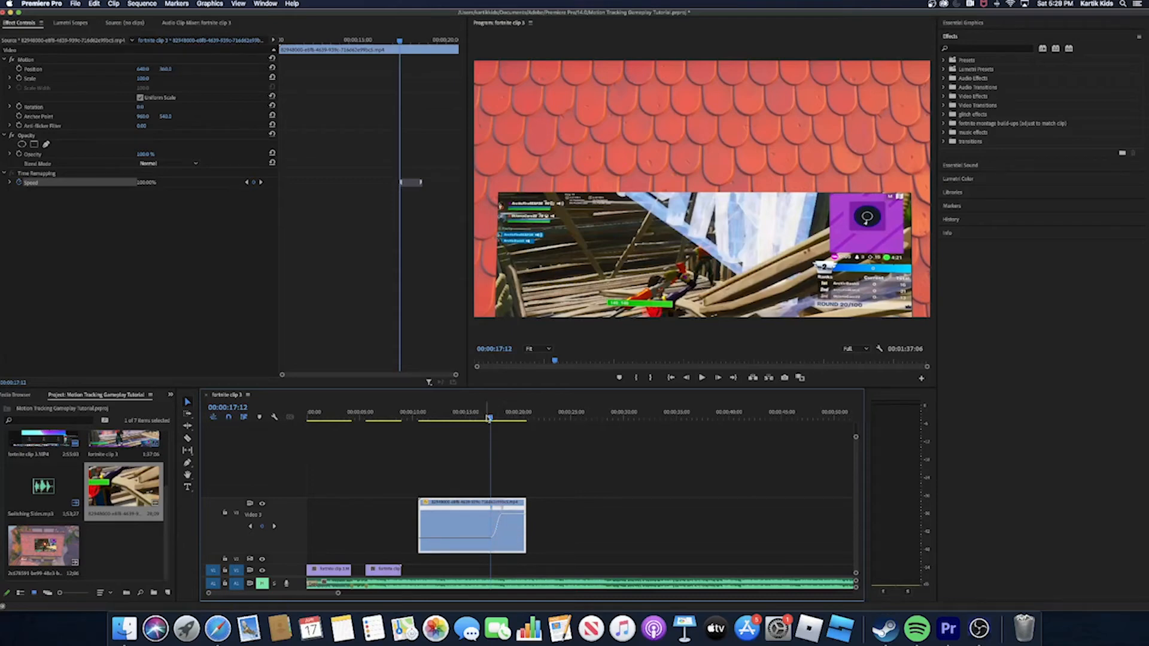
# - Raise the roof clip's speed after the ramp further, tighten the ramp and check the shot around 00:00:16:27
pyautogui.moveTo(482, 417); pyautogui.dragTo(454, 434)
pyautogui.moveTo(510, 515); pyautogui.dragTo(508, 436)
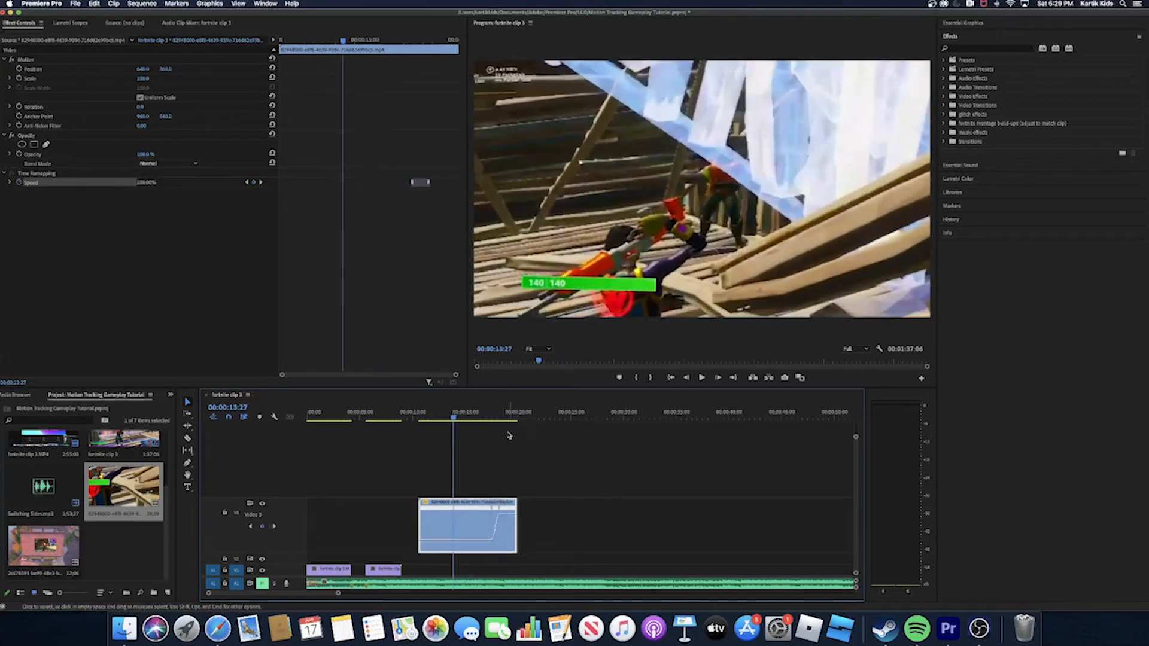
pyautogui.moveTo(505, 515); pyautogui.dragTo(495, 506)
pyautogui.moveTo(455, 419); pyautogui.dragTo(485, 489)
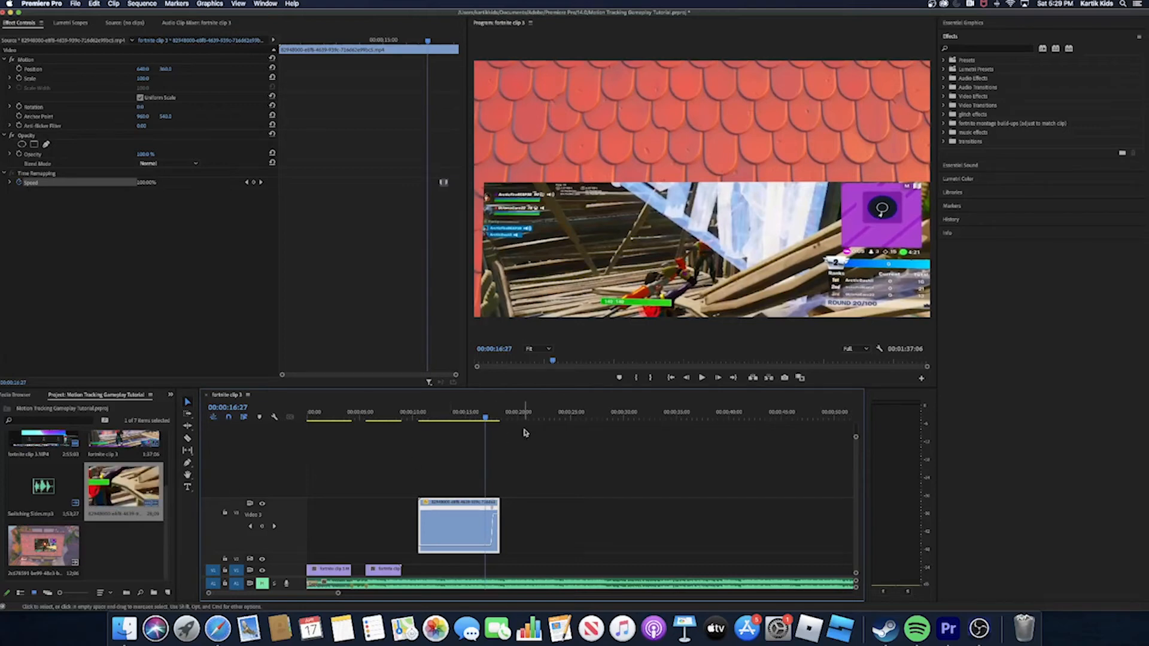
# - Split the roof transition clip at 00:00:13:27 and delete the portion before the cut
pyautogui.moveTo(487, 417); pyautogui.dragTo(451, 425)
pyautogui.moveTo(451, 425); pyautogui.dragTo(452, 425)
pyautogui.press('c')
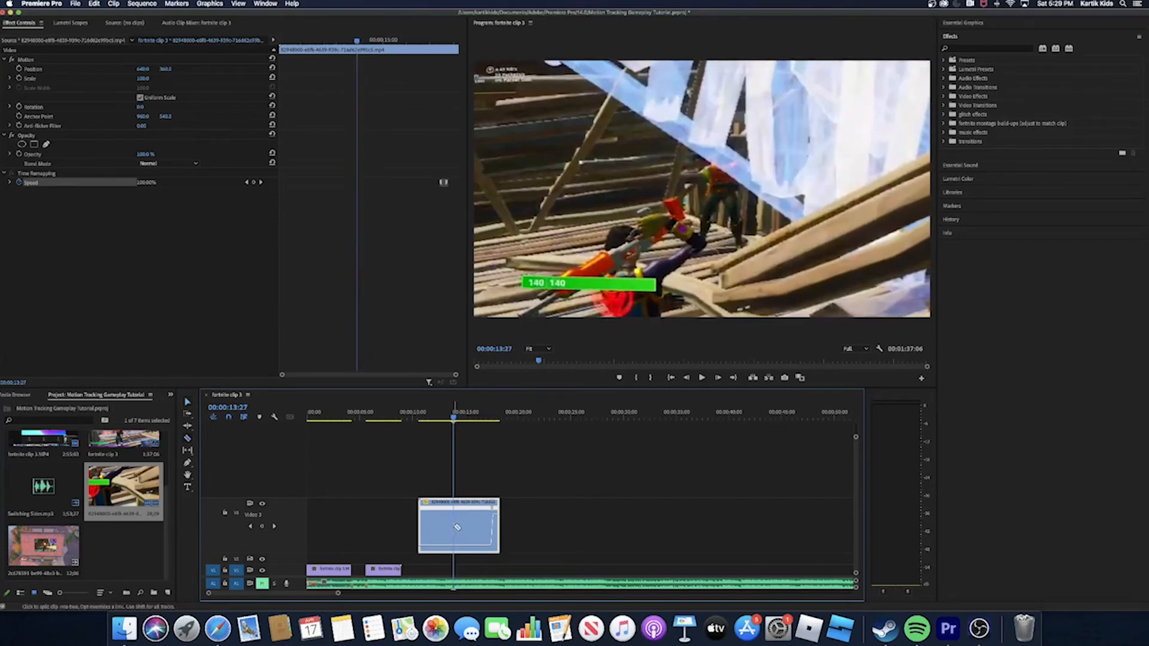
pyautogui.click(457, 527)
pyautogui.press('v')
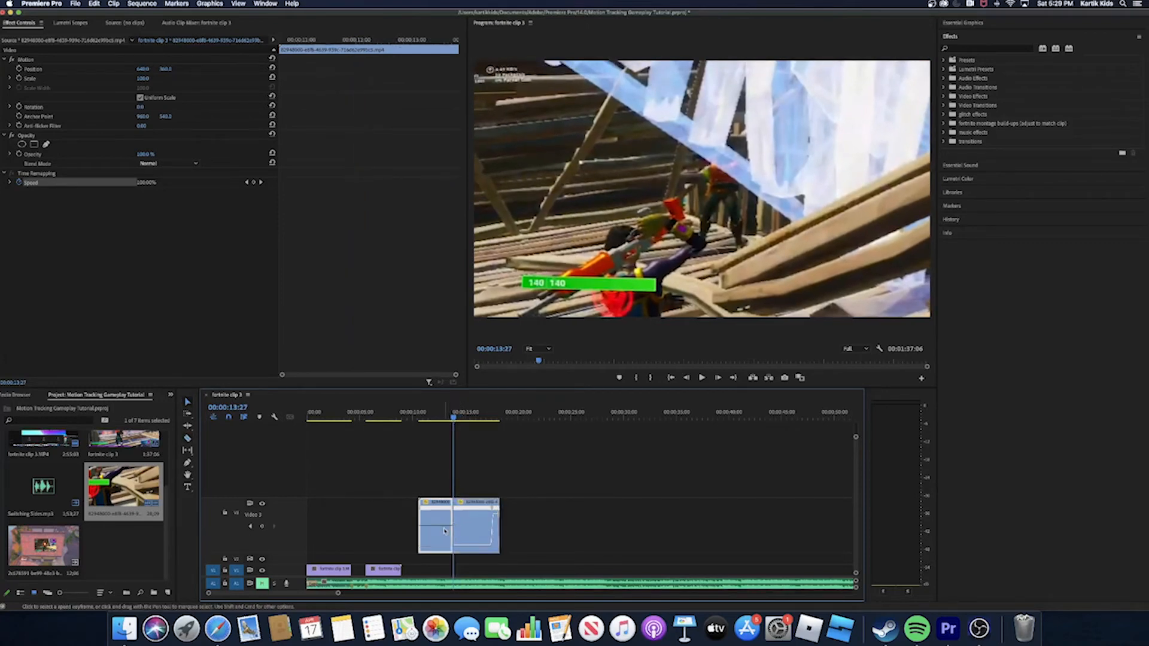
pyautogui.click(445, 531)
pyautogui.press('Delete')
# - Preview the trimmed roof clip and shift its speed ramp earlier so the clip ends around 00:00:15:12
pyautogui.moveTo(464, 419); pyautogui.dragTo(450, 462)
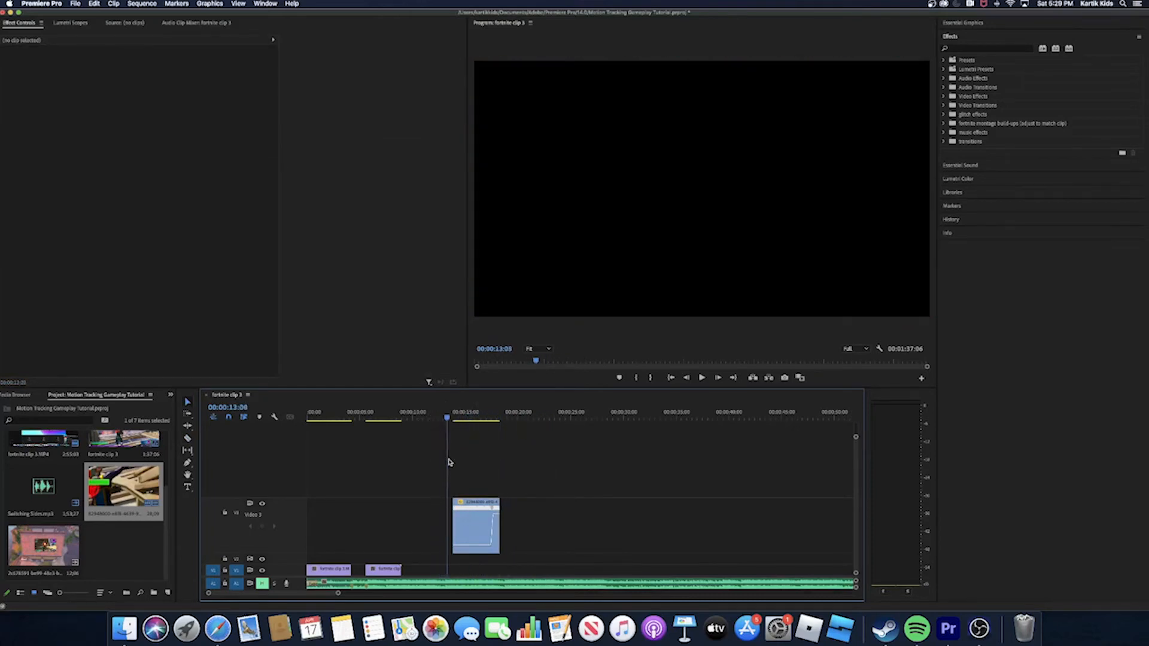
pyautogui.press('space')
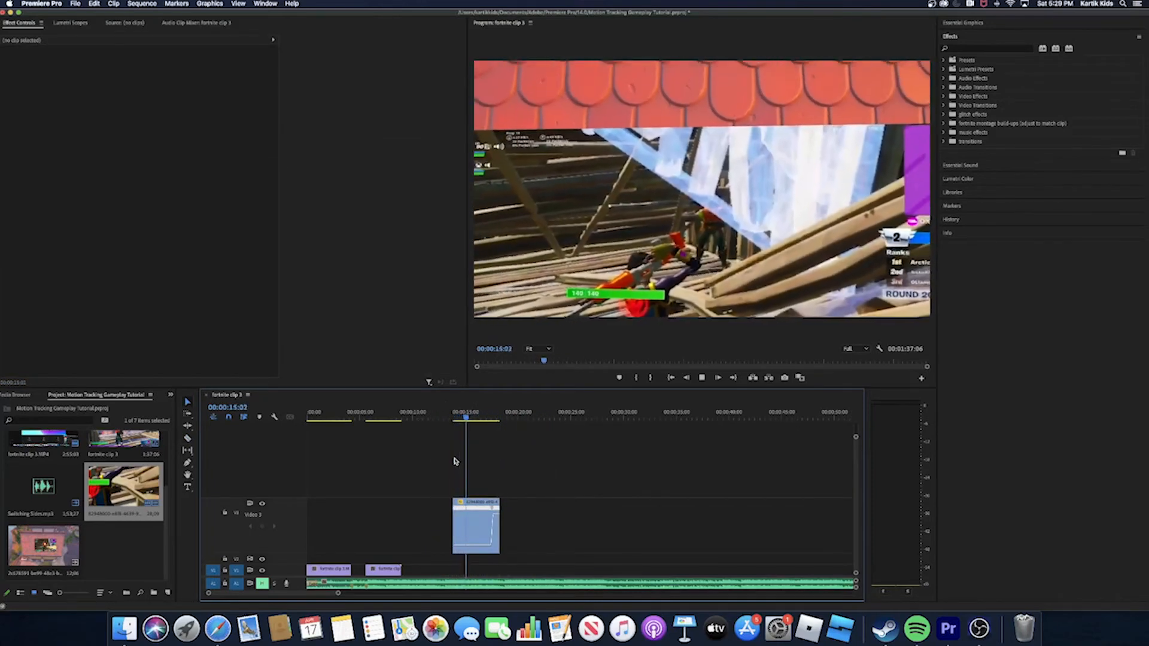
pyautogui.press('space')
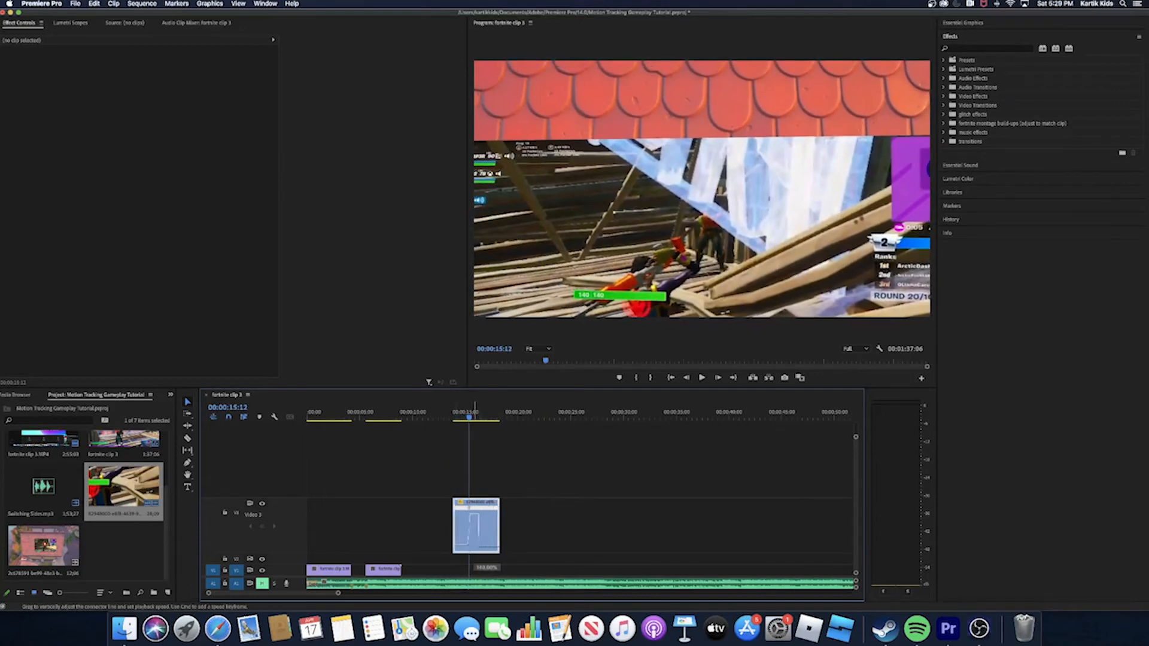
pyautogui.moveTo(475, 515)
pyautogui.mouseDown()
pyautogui.moveTo(465, 514)
pyautogui.moveTo(460, 542)
pyautogui.moveTo(472, 509)
pyautogui.mouseUp()
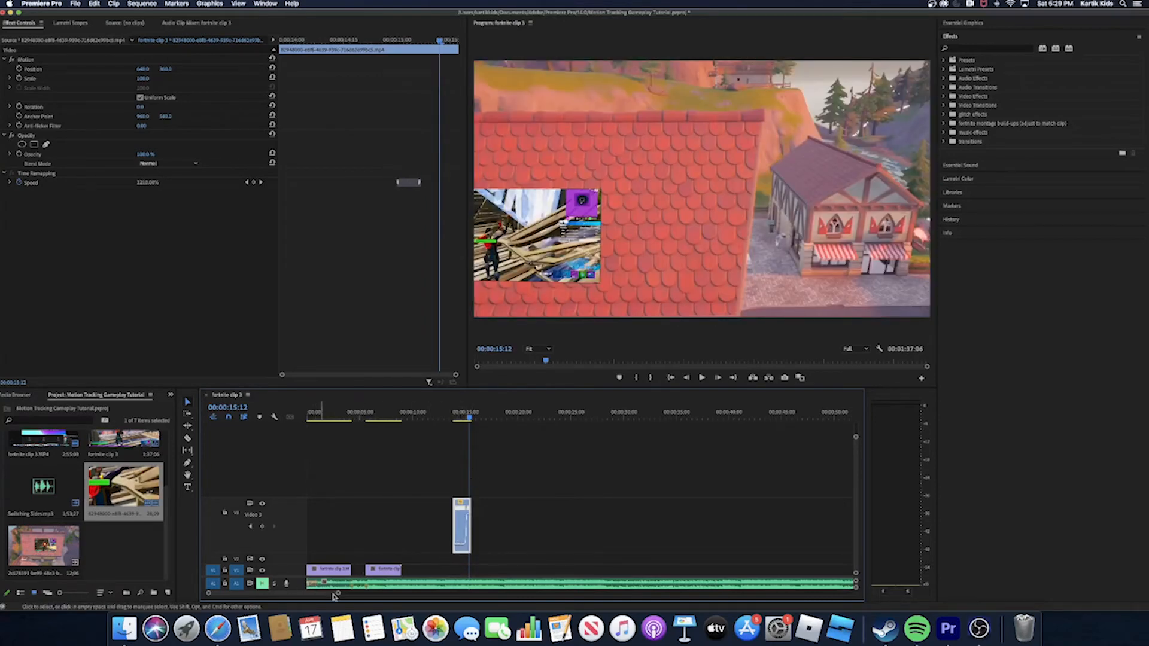
# - Move the shortened roof transition clip along V3 to start right where the first gameplay clip ends
pyautogui.click(341, 594)
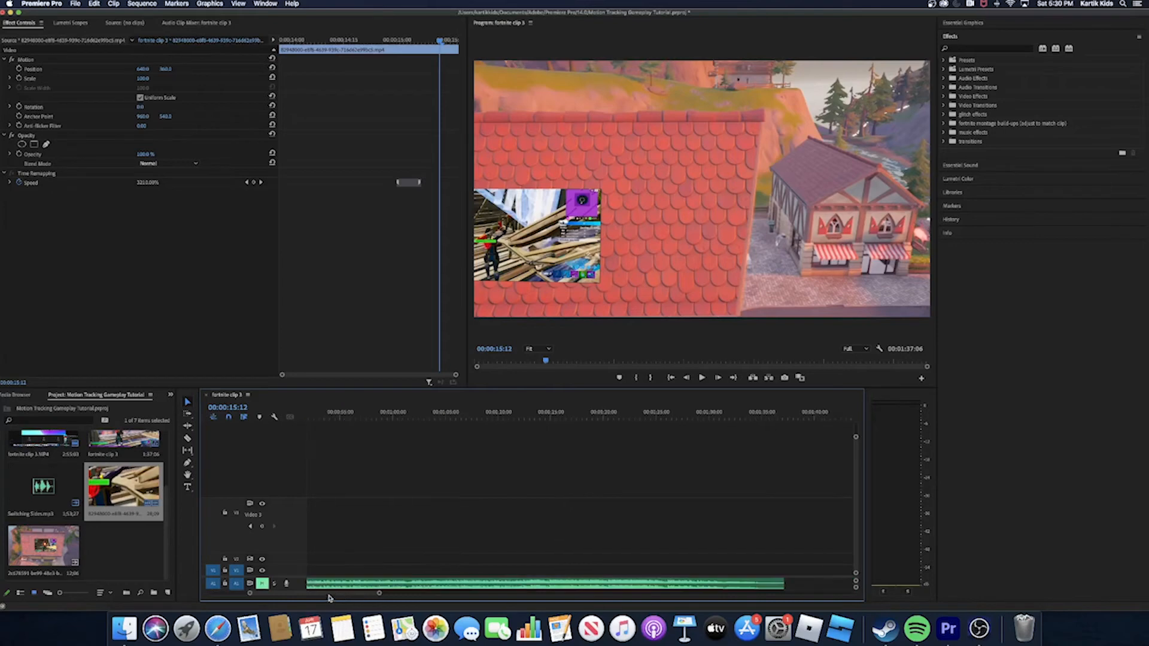
pyautogui.moveTo(329, 594); pyautogui.dragTo(265, 594)
pyautogui.moveTo(339, 594); pyautogui.dragTo(283, 594)
pyautogui.moveTo(559, 529); pyautogui.dragTo(327, 529)
pyautogui.press('Up')
pyautogui.moveTo(397, 468); pyautogui.dragTo(288, 494)
pyautogui.moveTo(445, 518); pyautogui.dragTo(418, 540)
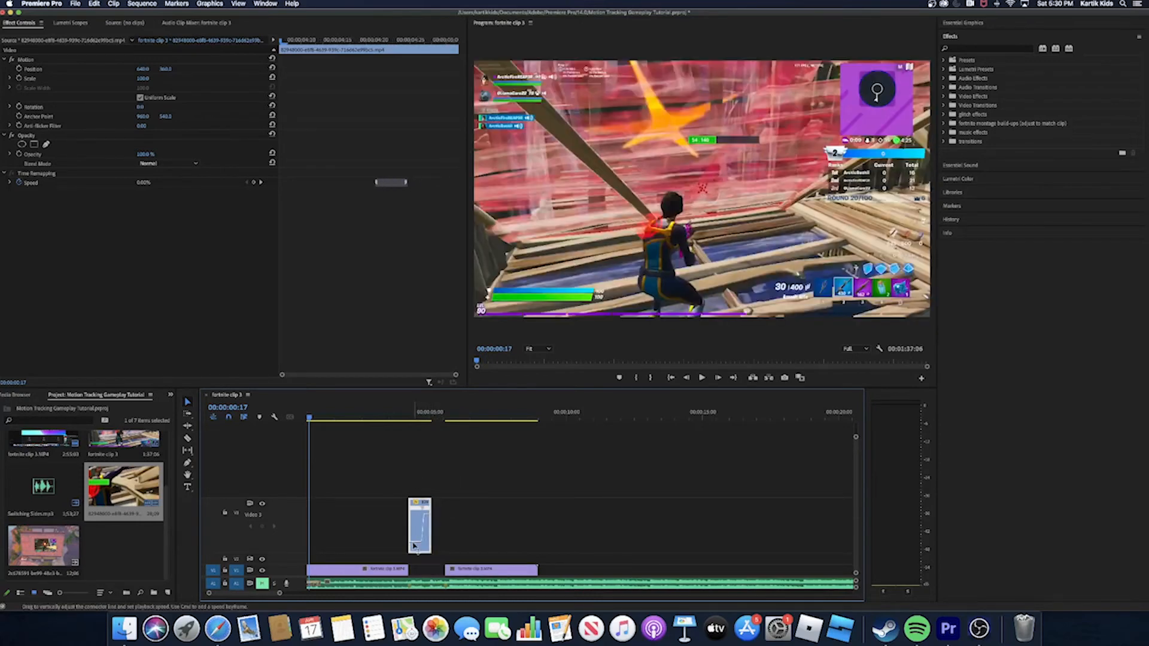
# - Speed up the roof clip's section before the ramp and move the clip down to V1 after the first gameplay clip
pyautogui.moveTo(414, 482); pyautogui.dragTo(418, 519)
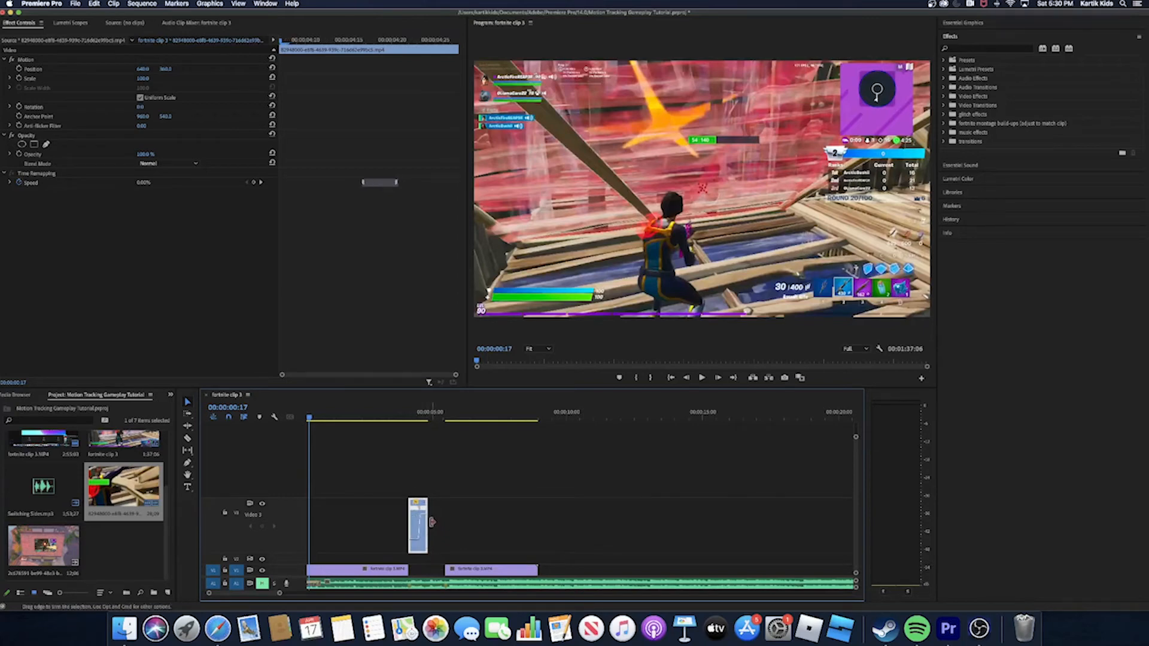
pyautogui.moveTo(422, 545); pyautogui.dragTo(423, 569)
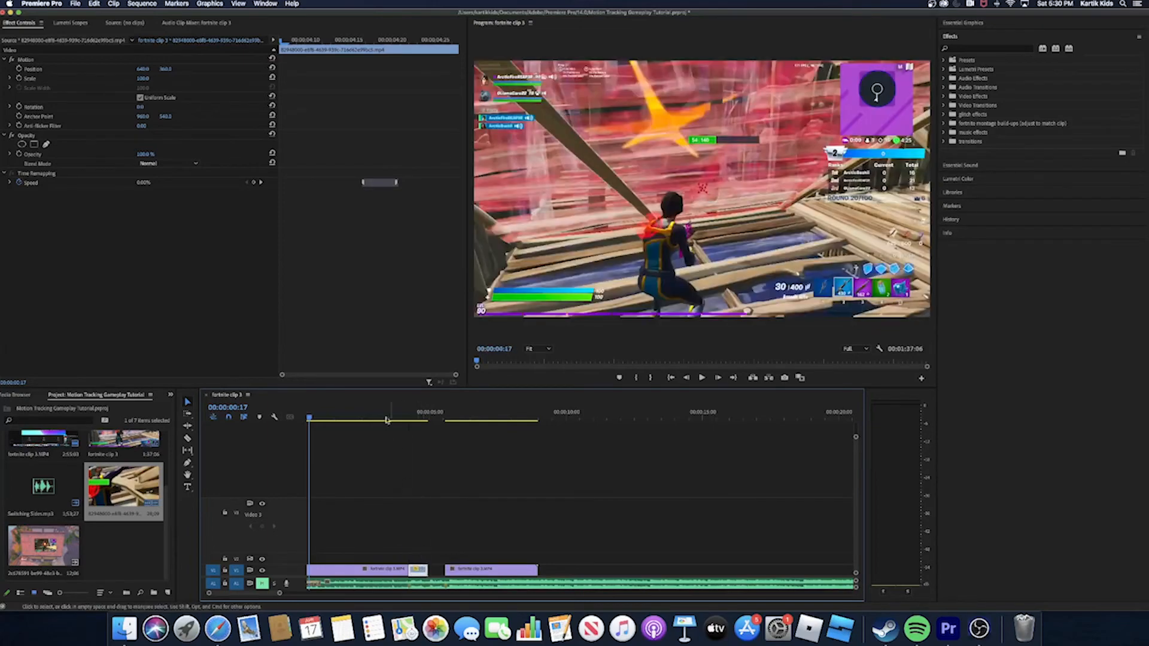
# - Play the sequence across the roof transition into the second gameplay clip with music, and mute the music track again
pyautogui.moveTo(310, 417); pyautogui.dragTo(403, 447)
pyautogui.press('space')
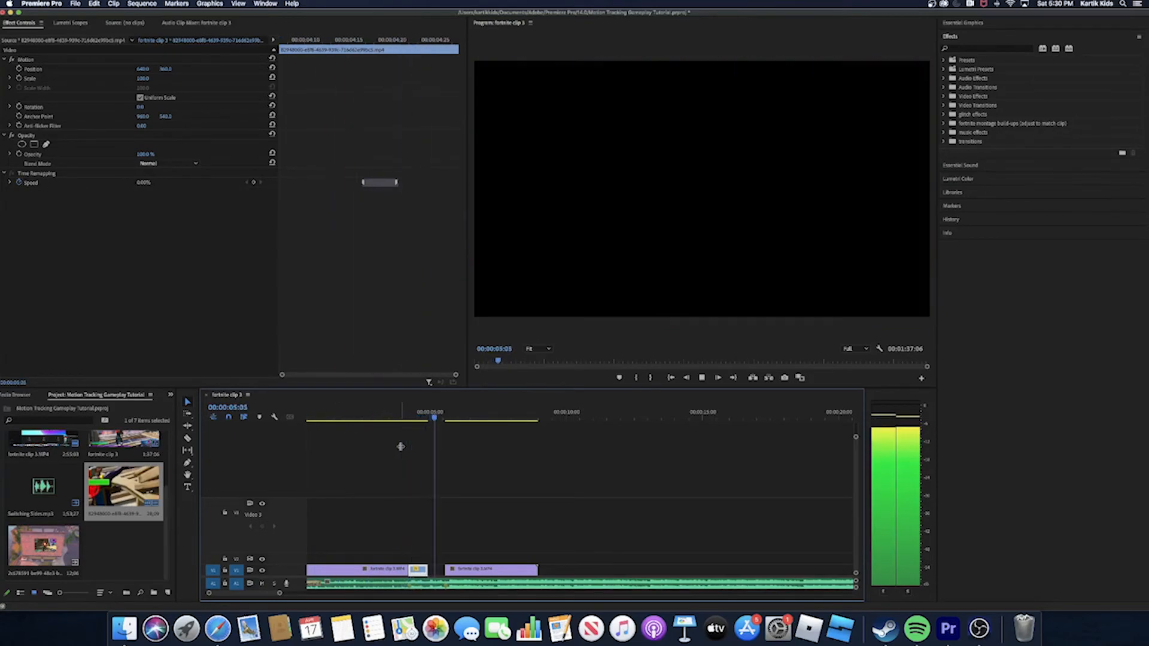
pyautogui.press('space')
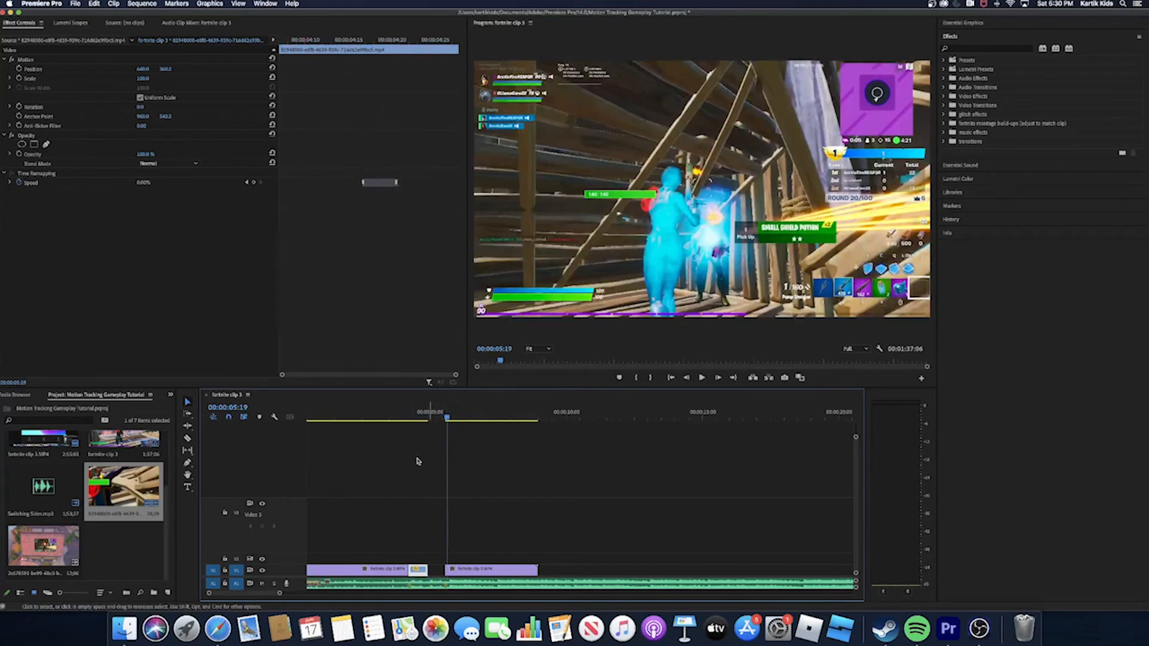
pyautogui.click(262, 584)
# - Park the playhead at the cut between the first gameplay clip and the roof clip and create a 1280 × 720, 30 fps adjustment layer with square pixels
pyautogui.moveTo(450, 413); pyautogui.dragTo(408, 443)
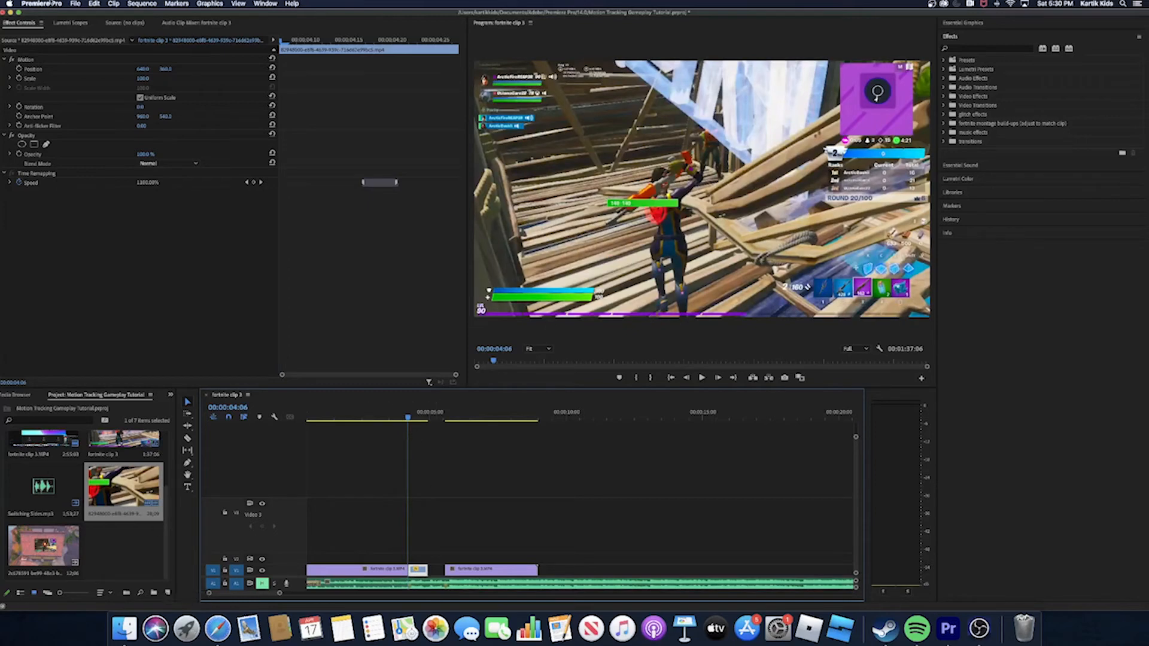
pyautogui.click(76, 3)
pyautogui.moveTo(83, 14)
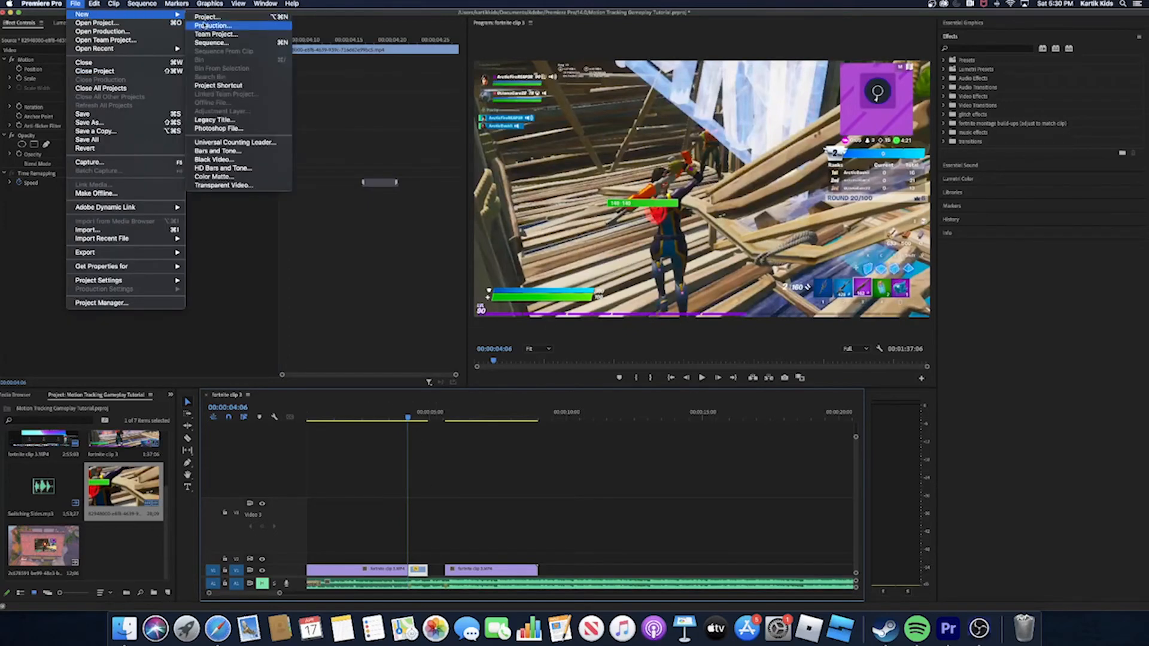
pyautogui.click(403, 489)
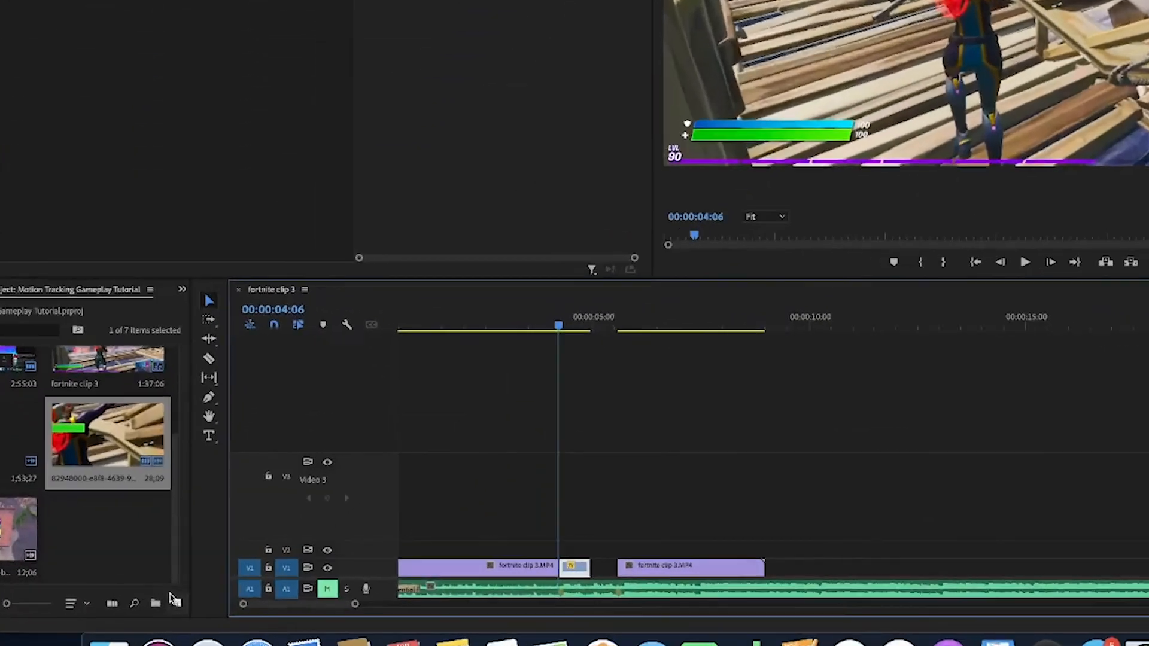
pyautogui.click(168, 592)
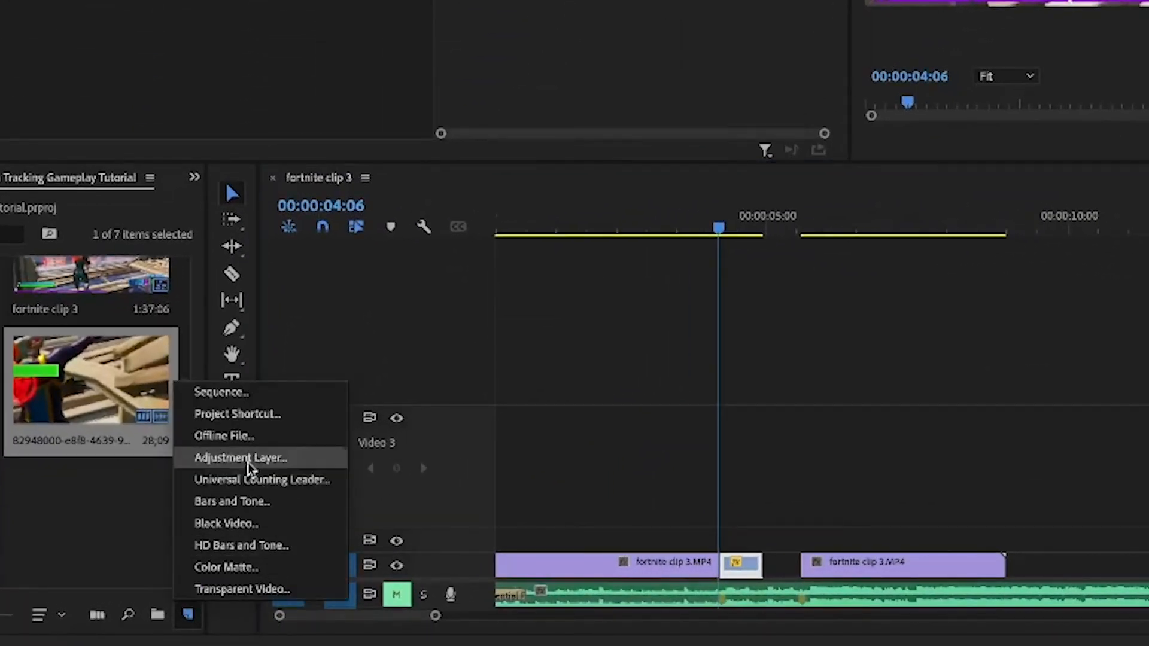
pyautogui.click(187, 616)
pyautogui.click(187, 616)
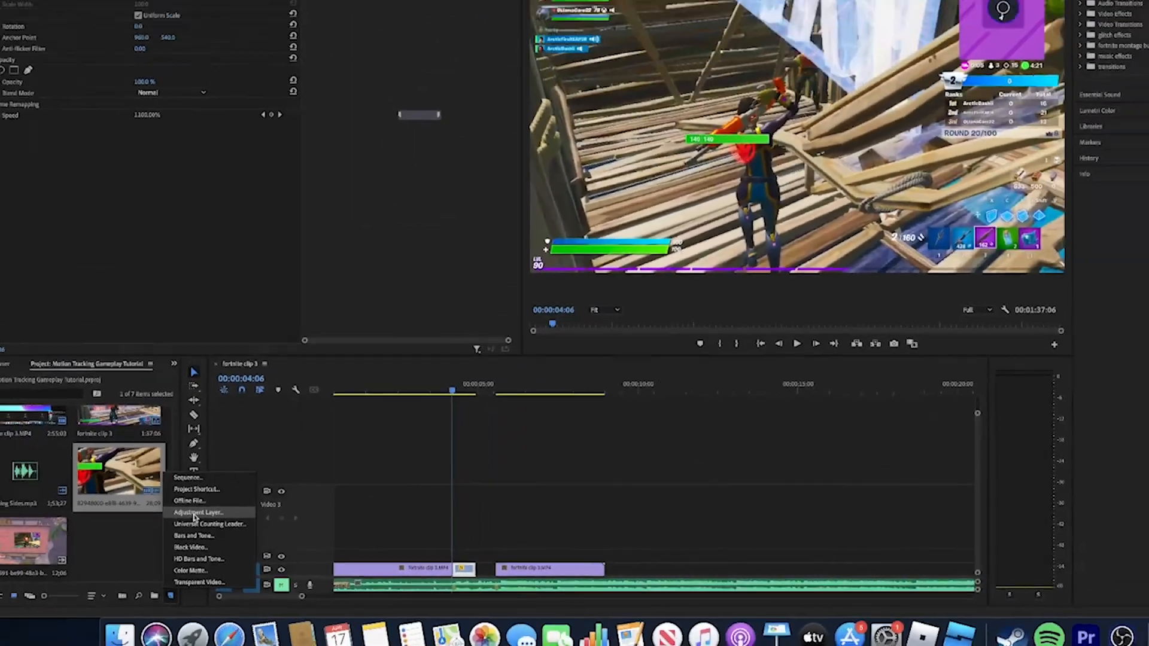
pyautogui.click(239, 461)
pyautogui.click(73, 3)
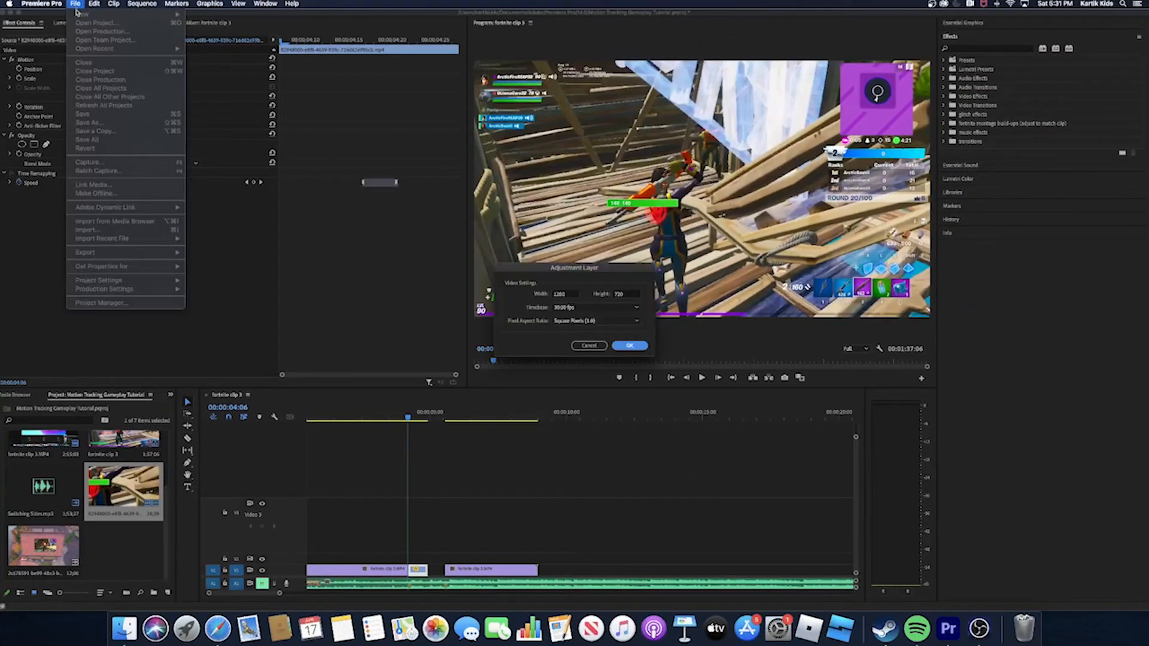
pyautogui.click(629, 346)
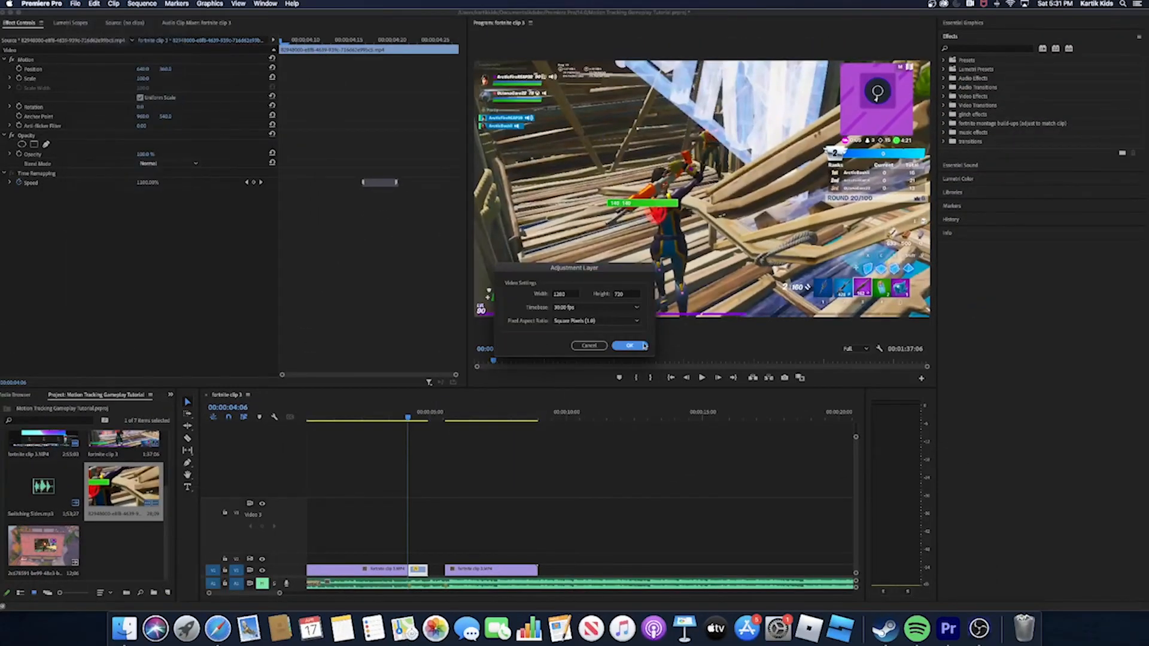
pyautogui.click(629, 346)
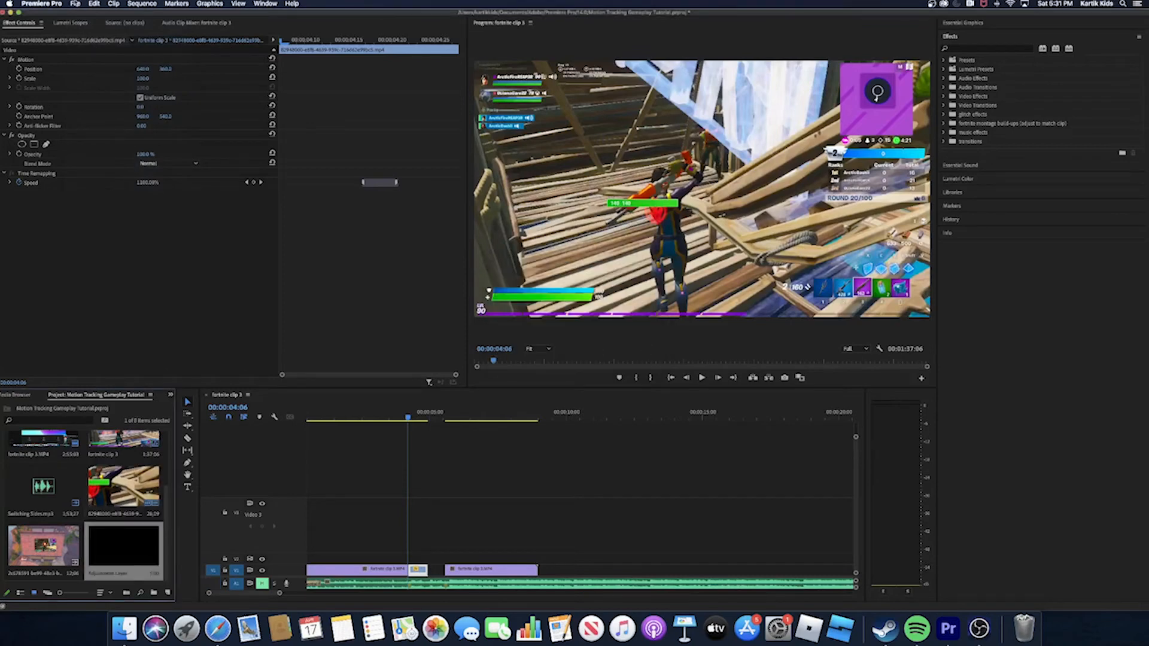
pyautogui.click(75, 4)
pyautogui.moveTo(128, 18)
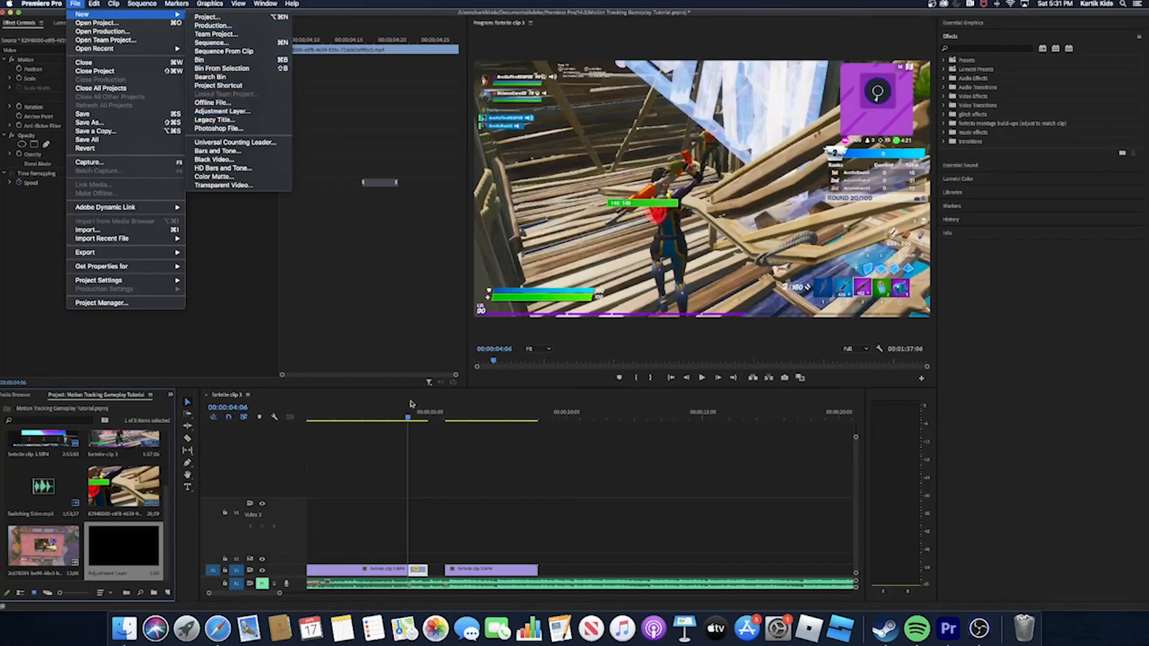
pyautogui.click(506, 502)
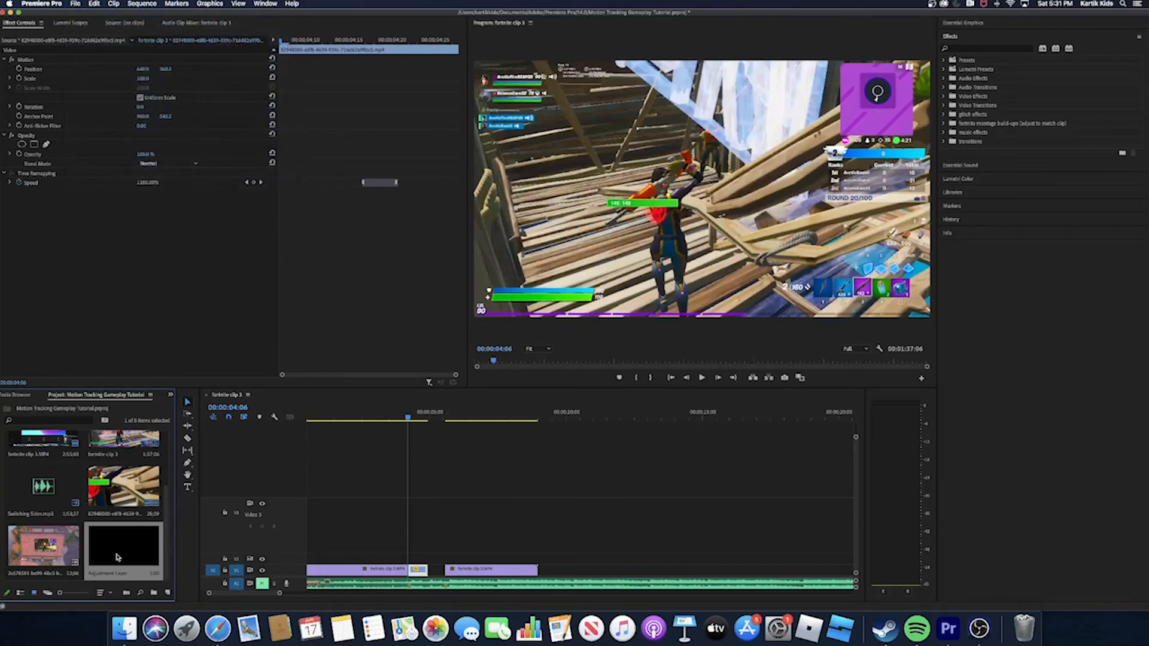
# - Place the adjustment layer on V2 over the gameplay-to-roof cut, shortened to just a few frames around it, and apply Directional Blur to it
pyautogui.moveTo(118, 557); pyautogui.dragTo(400, 558)
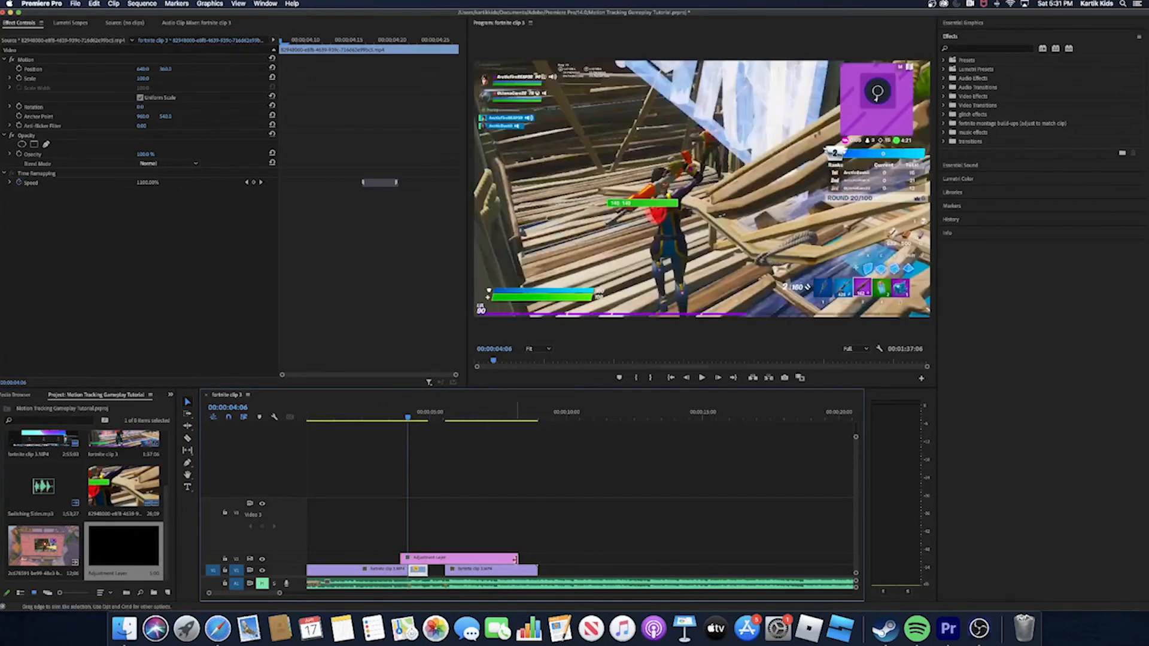
pyautogui.moveTo(519, 558); pyautogui.dragTo(414, 561)
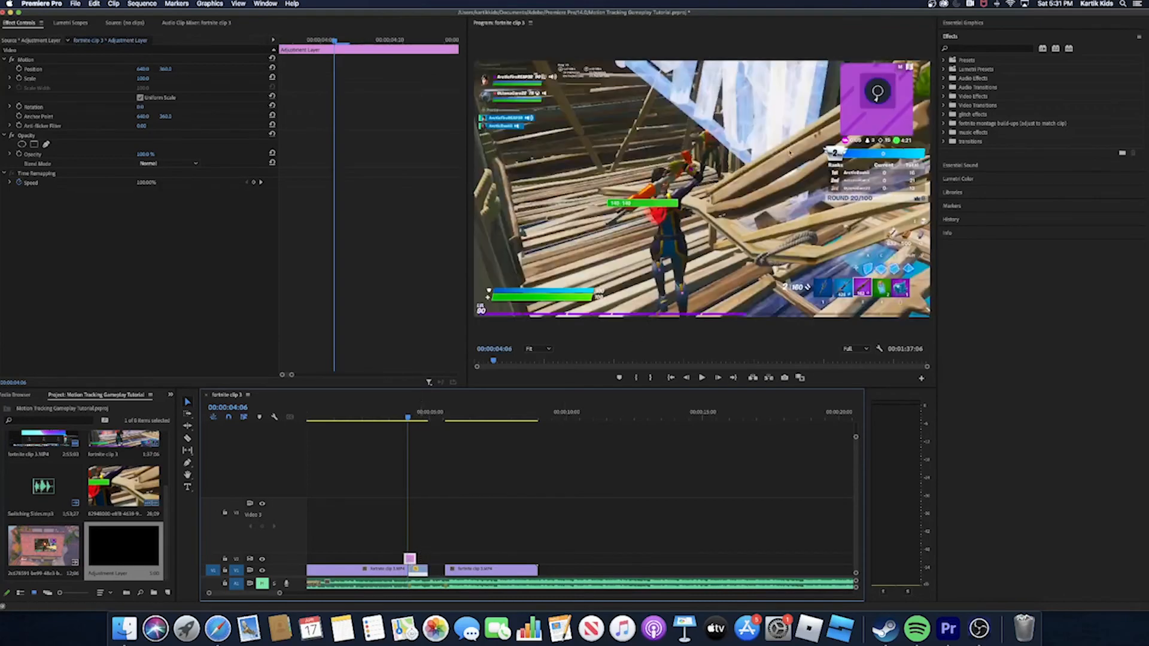
pyautogui.click(1009, 51)
pyautogui.write('direc')
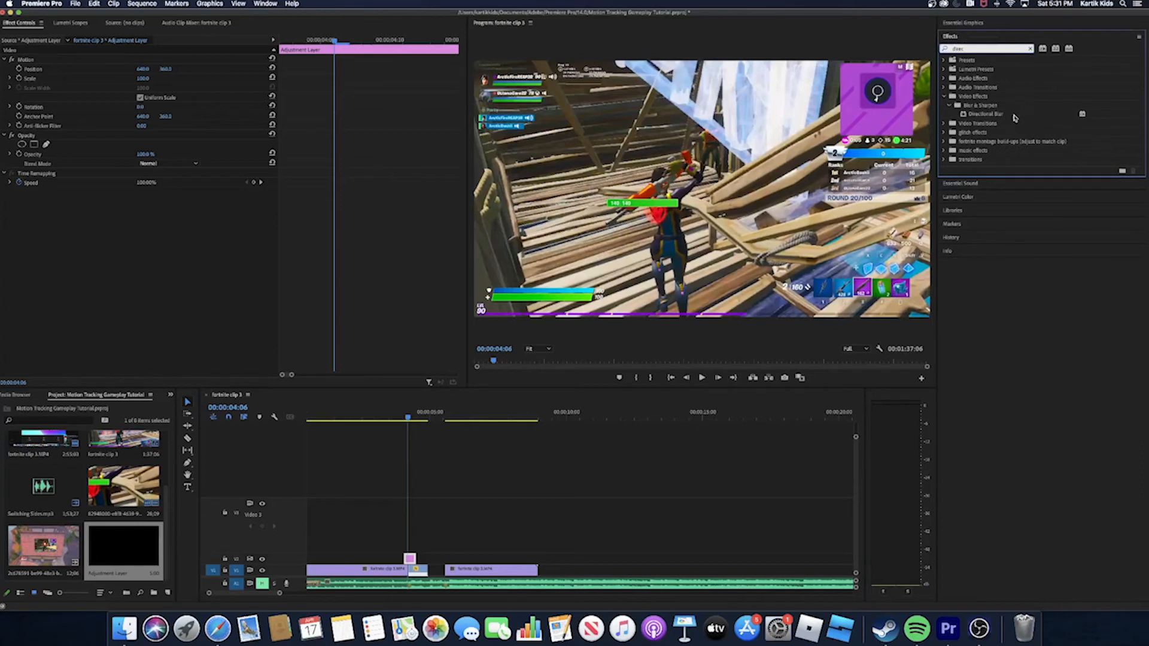
pyautogui.moveTo(1014, 117); pyautogui.dragTo(410, 560)
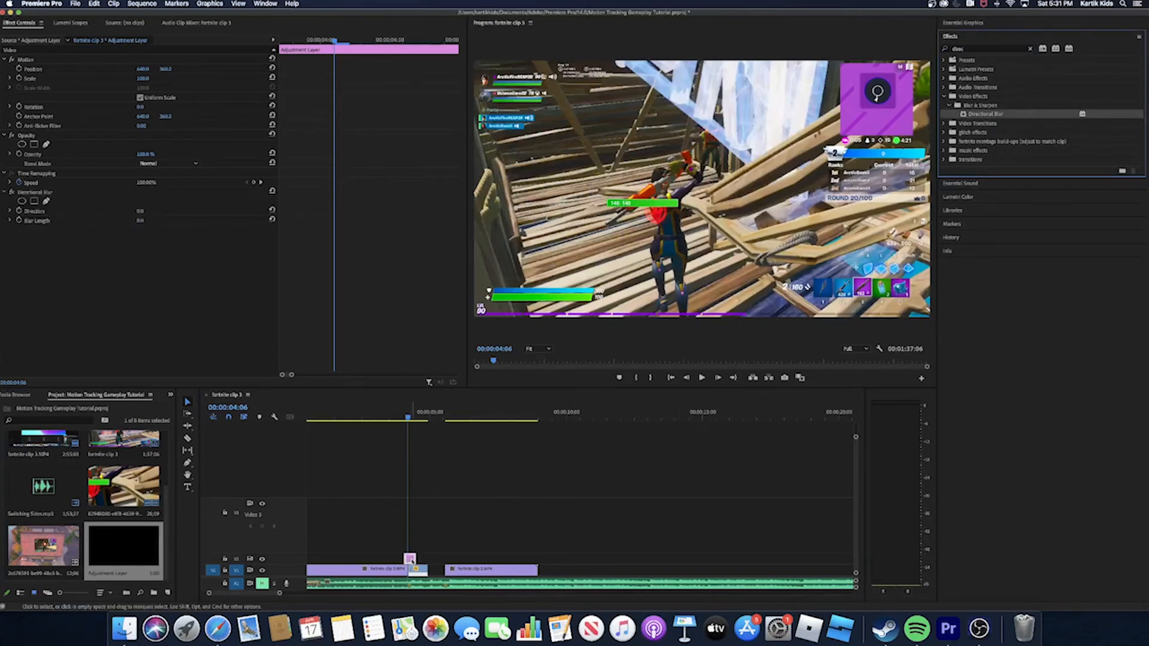
# - Step frame by frame around the cut into the roof clip to examine which direction the camera moves
pyautogui.moveTo(414, 416)
pyautogui.mouseDown()
pyautogui.moveTo(402, 423)
pyautogui.moveTo(411, 427)
pyautogui.mouseUp()
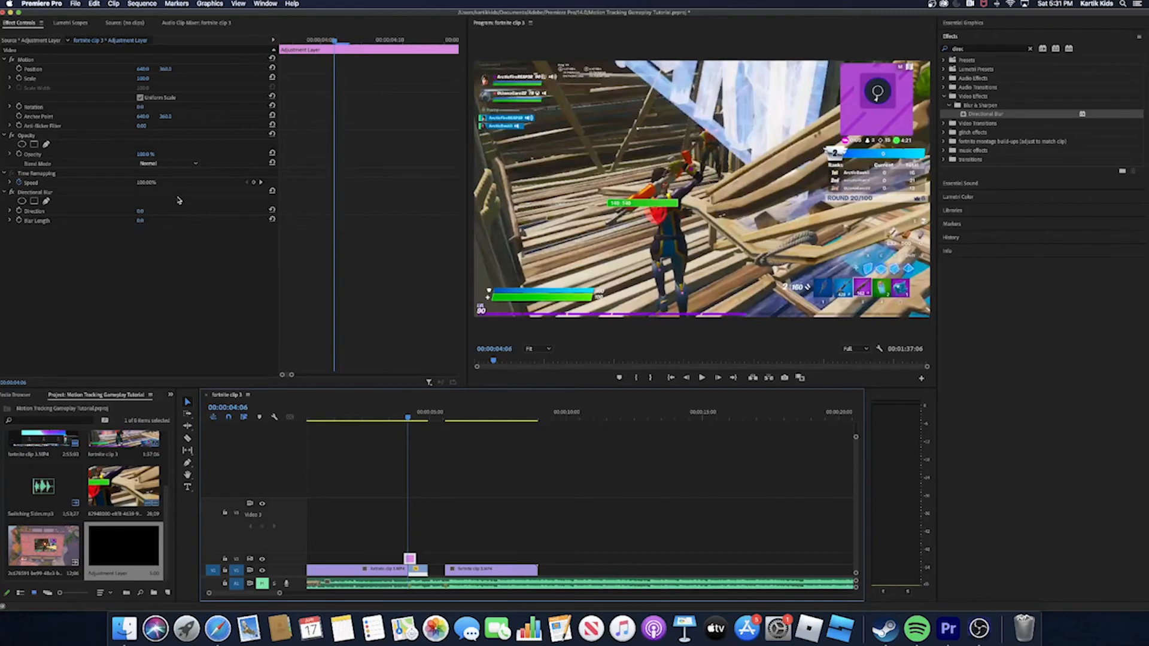
pyautogui.press('Left')
pyautogui.press('Left')
pyautogui.press('Left')
pyautogui.press('Right')
pyautogui.press('Right')
pyautogui.press('Right')
pyautogui.press('Right')
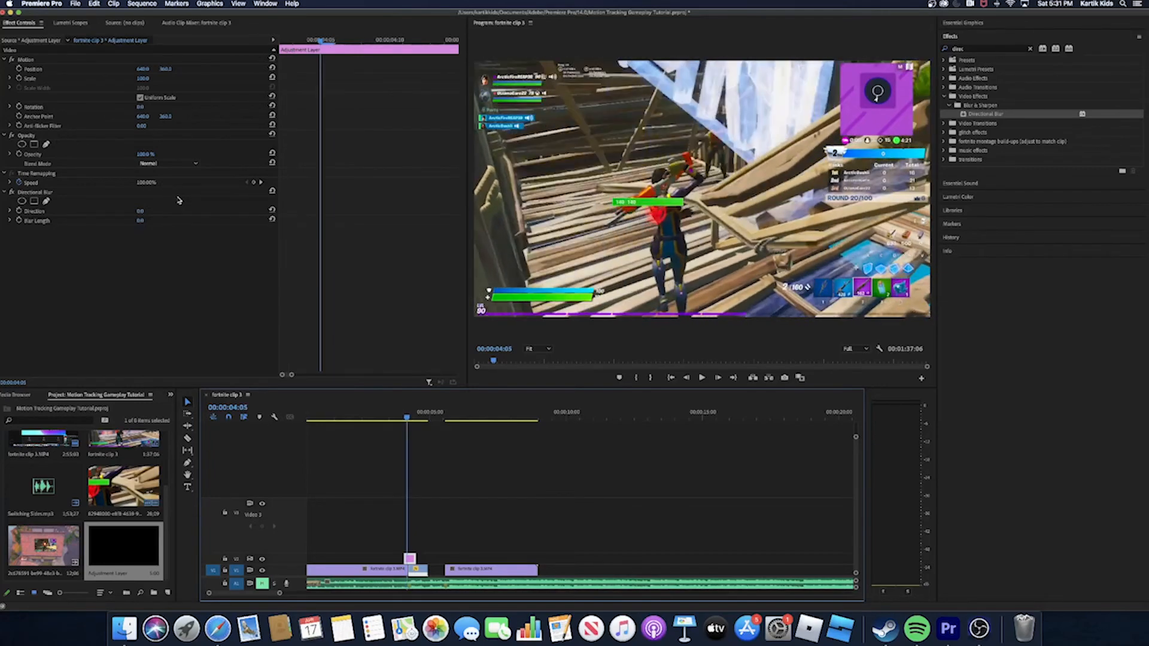
pyautogui.press('Left')
pyautogui.press('Left')
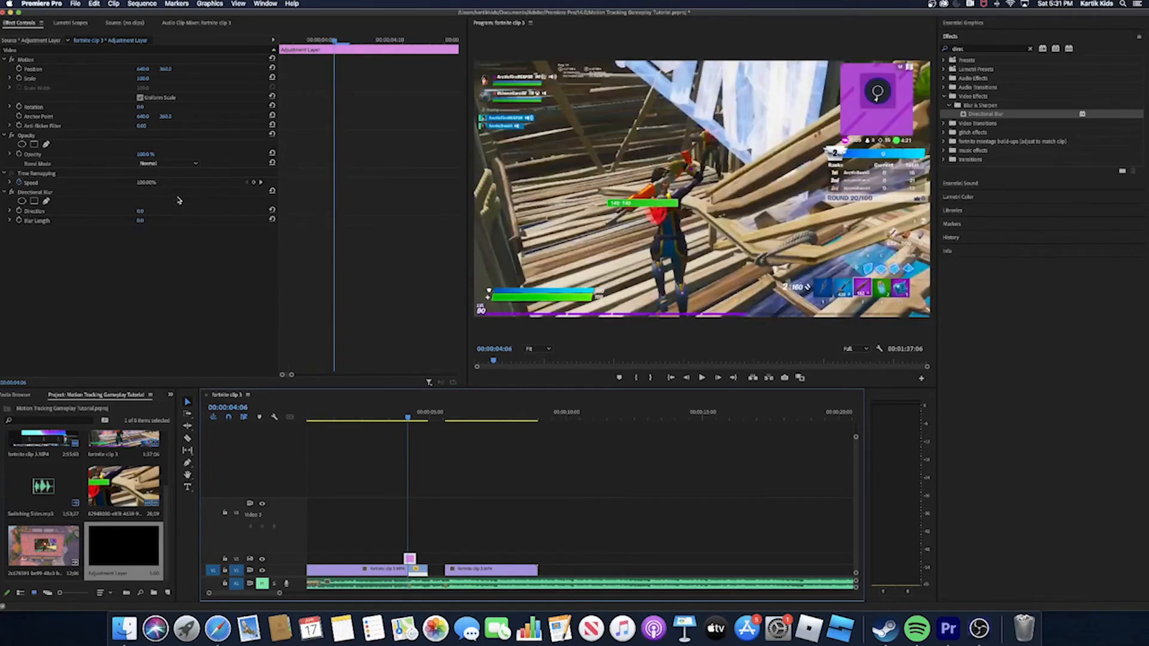
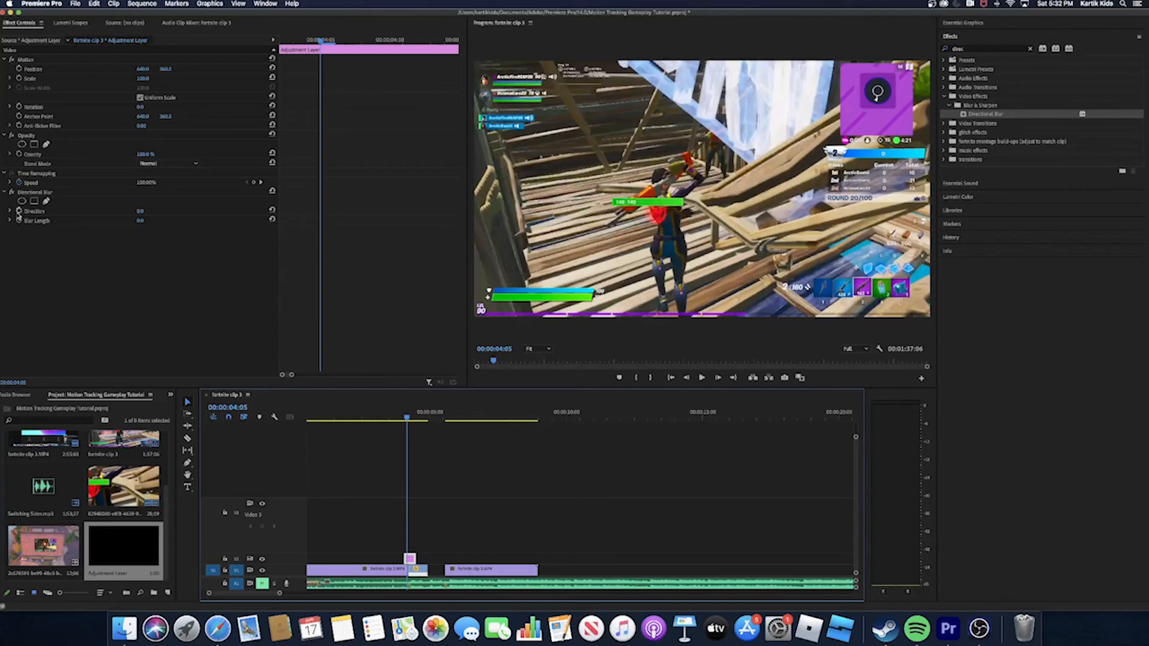
# - Turn on keyframing for the Directional Blur's Direction and Blur Length on the adjustment layer at 00:00:04:05
pyautogui.click(19, 211)
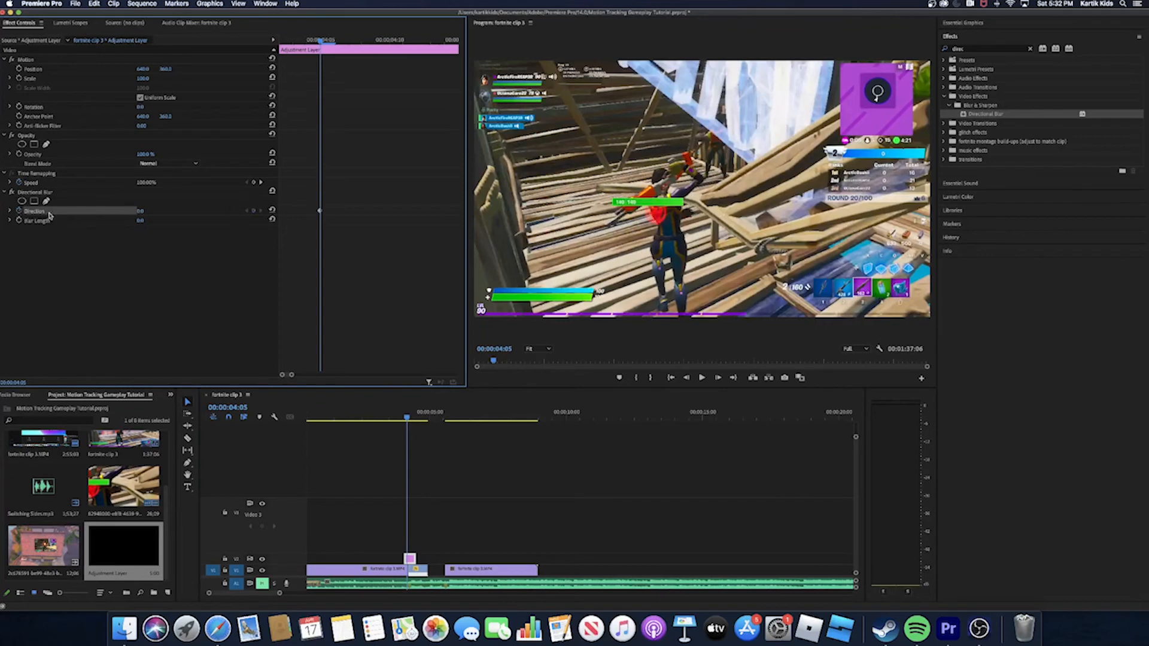
pyautogui.click(19, 221)
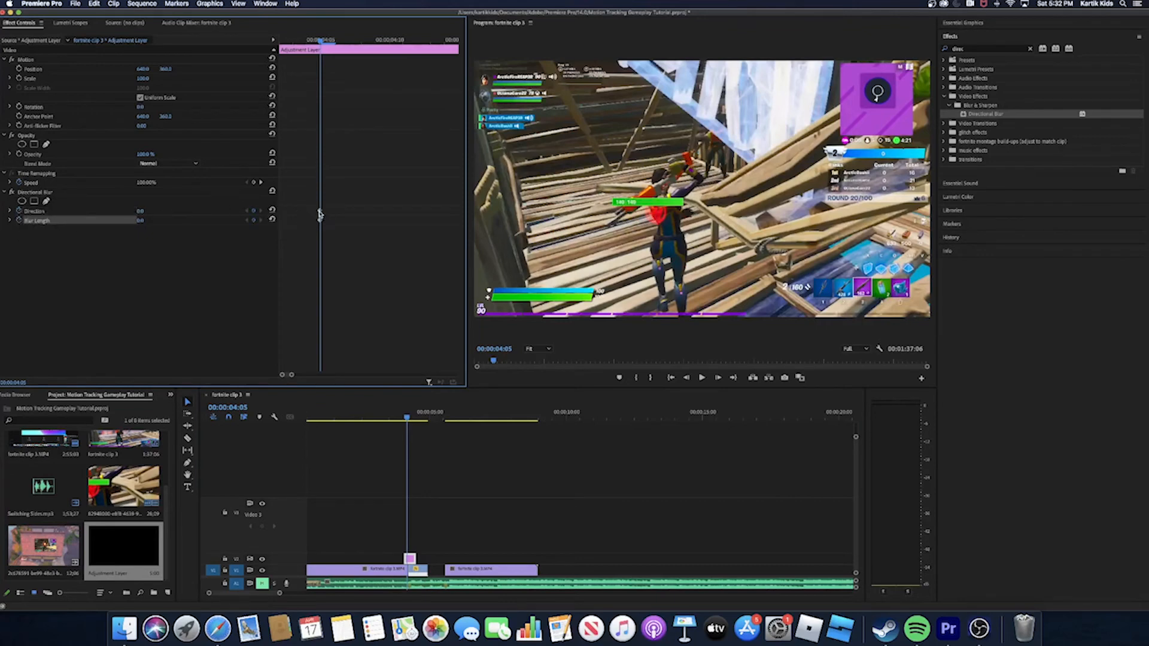
pyautogui.click(319, 214)
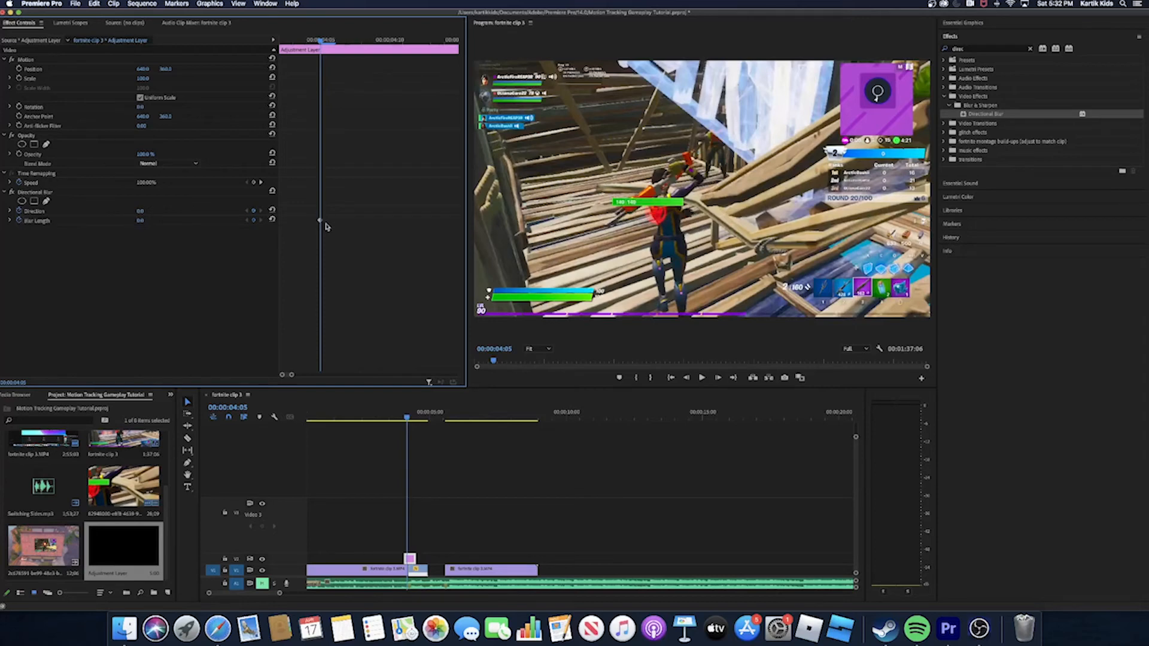
# - Add a Blur Length keyframe one frame further, at 00:00:04:06, and raise its value until the picture is strongly blurred
pyautogui.press('Right')
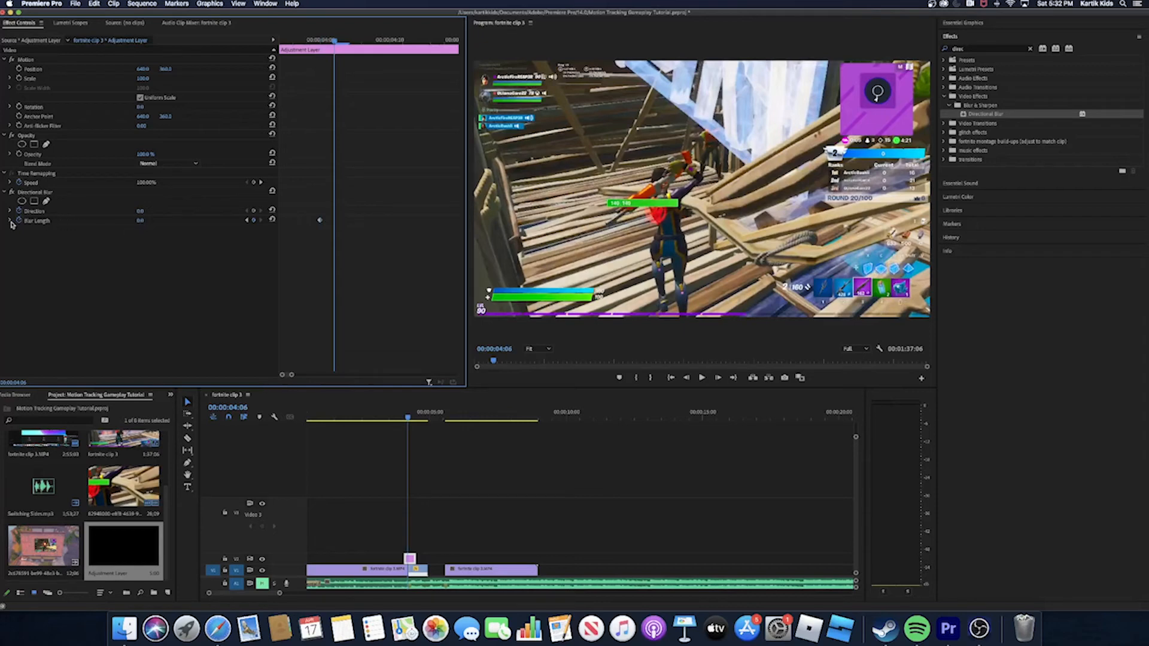
pyautogui.click(252, 221)
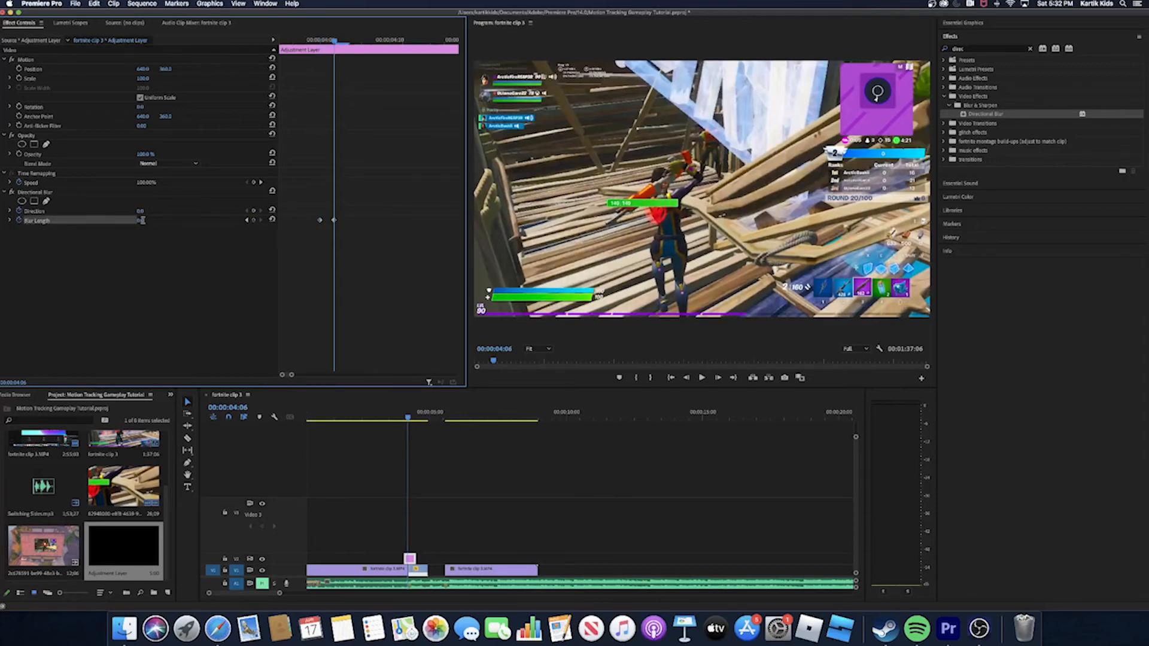
pyautogui.click(142, 221)
pyautogui.click(171, 222)
pyautogui.moveTo(144, 222); pyautogui.dragTo(159, 221)
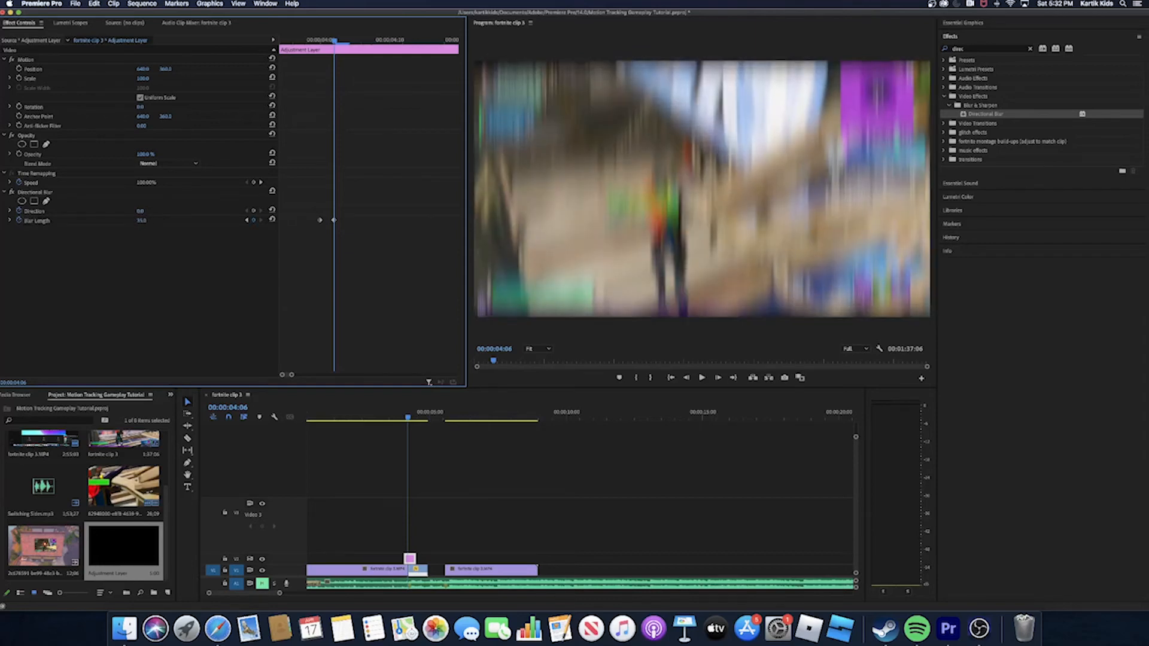
# - Add a third Blur Length keyframe at 00:00:04:09 and bring the value down to 0
pyautogui.press('Right')
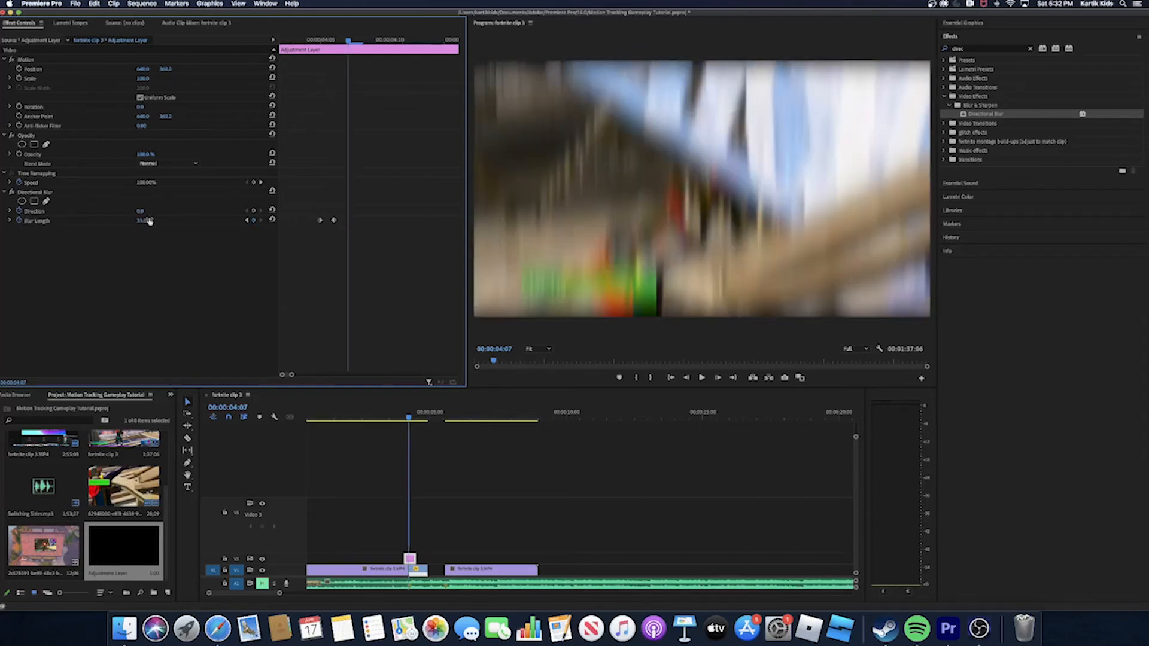
pyautogui.press('Right')
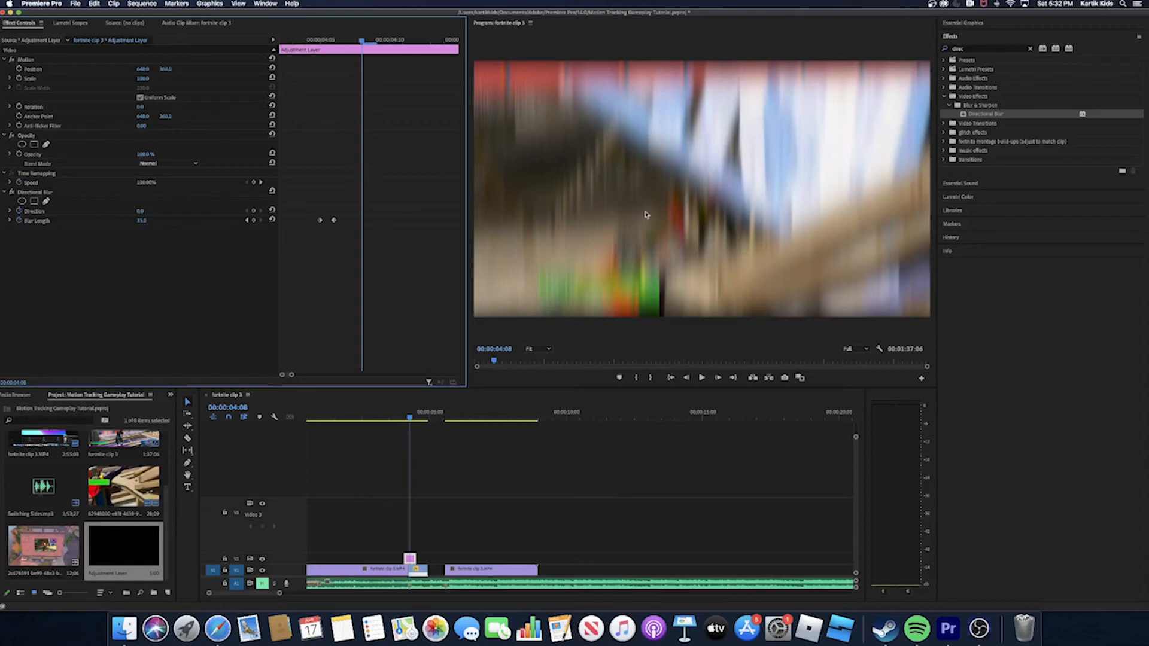
pyautogui.press('Right')
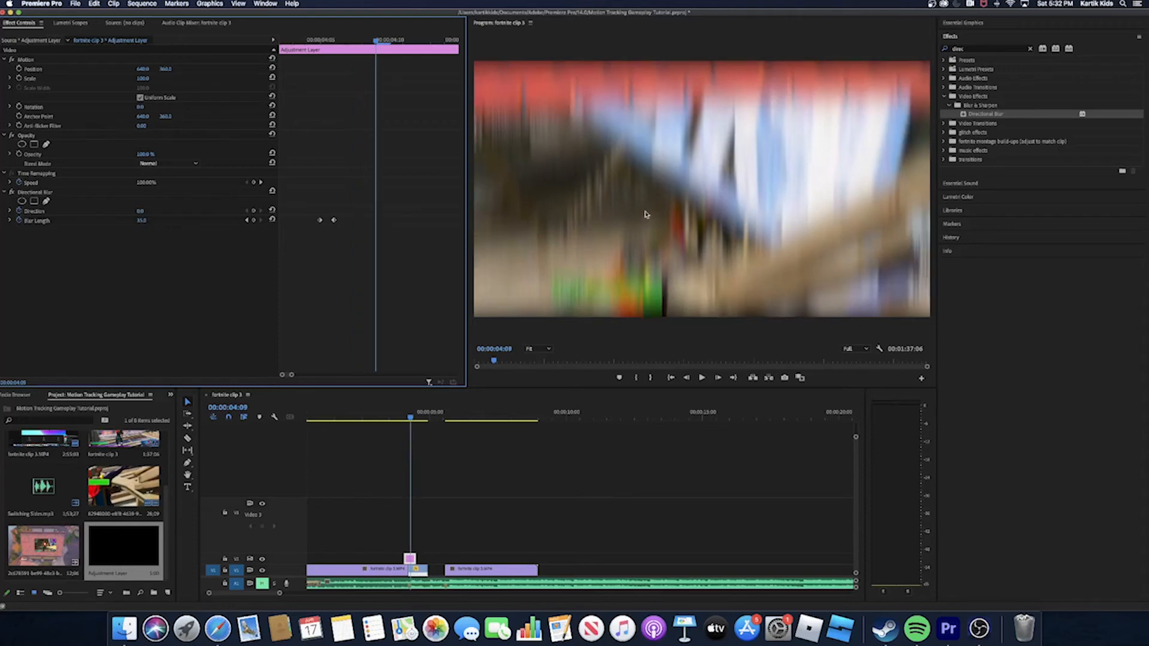
pyautogui.click(252, 220)
pyautogui.moveTo(141, 221); pyautogui.dragTo(117, 221)
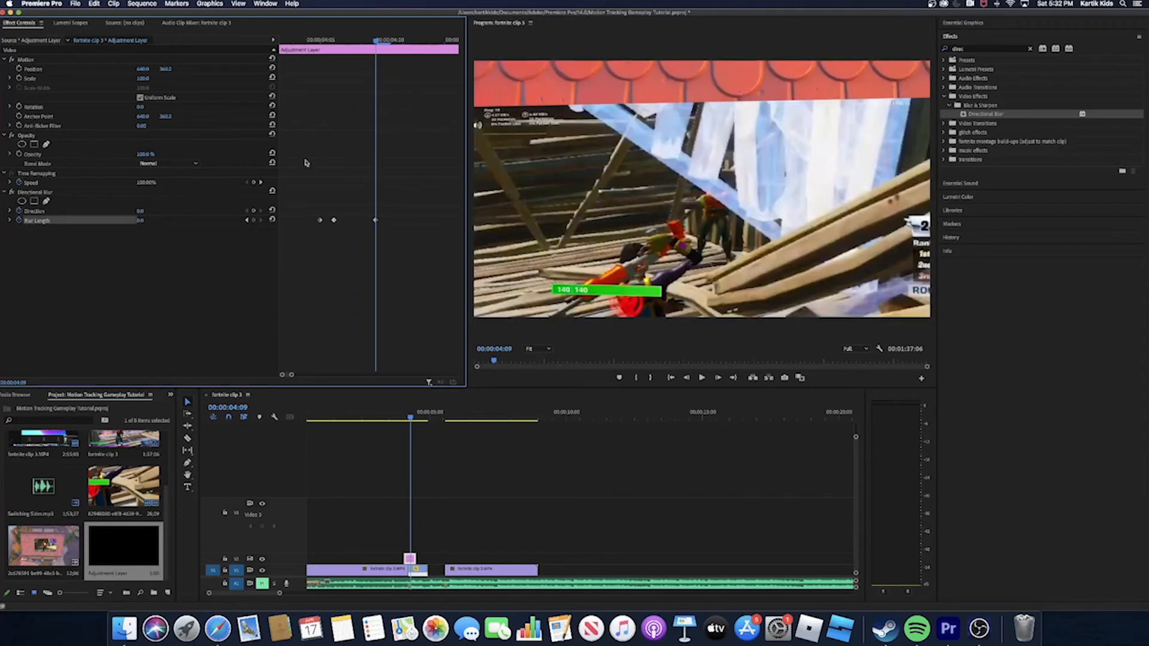
# - Play and scrub the sequence across the gameplay-to-roof cut to check the animated blur
pyautogui.press('space')
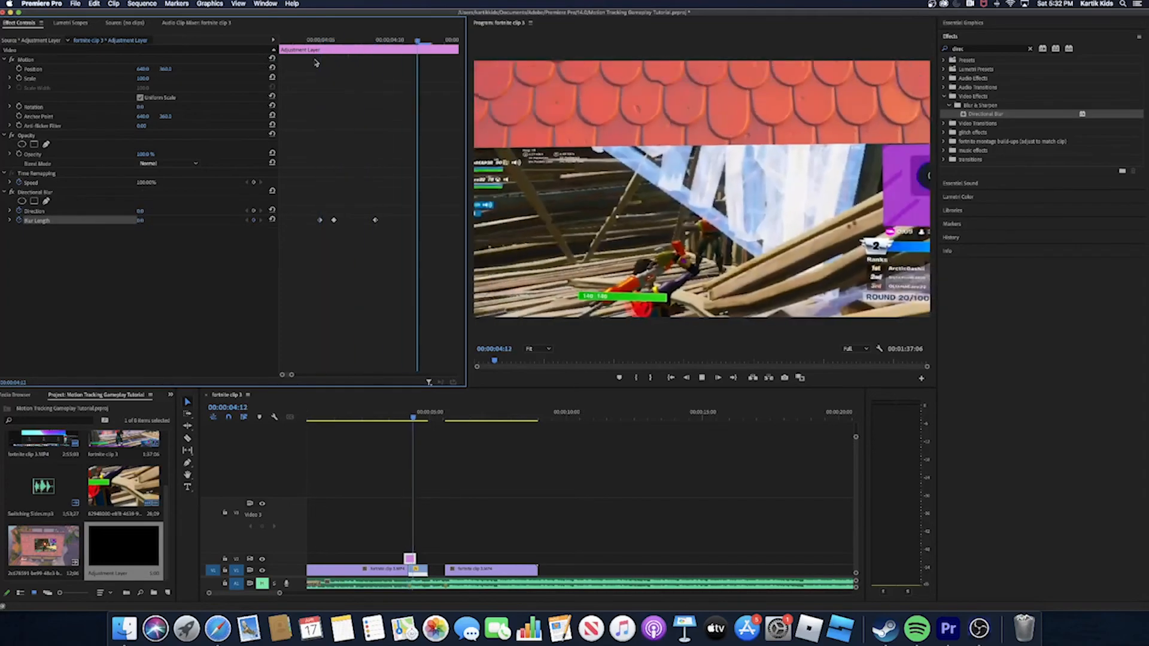
pyautogui.click(365, 450)
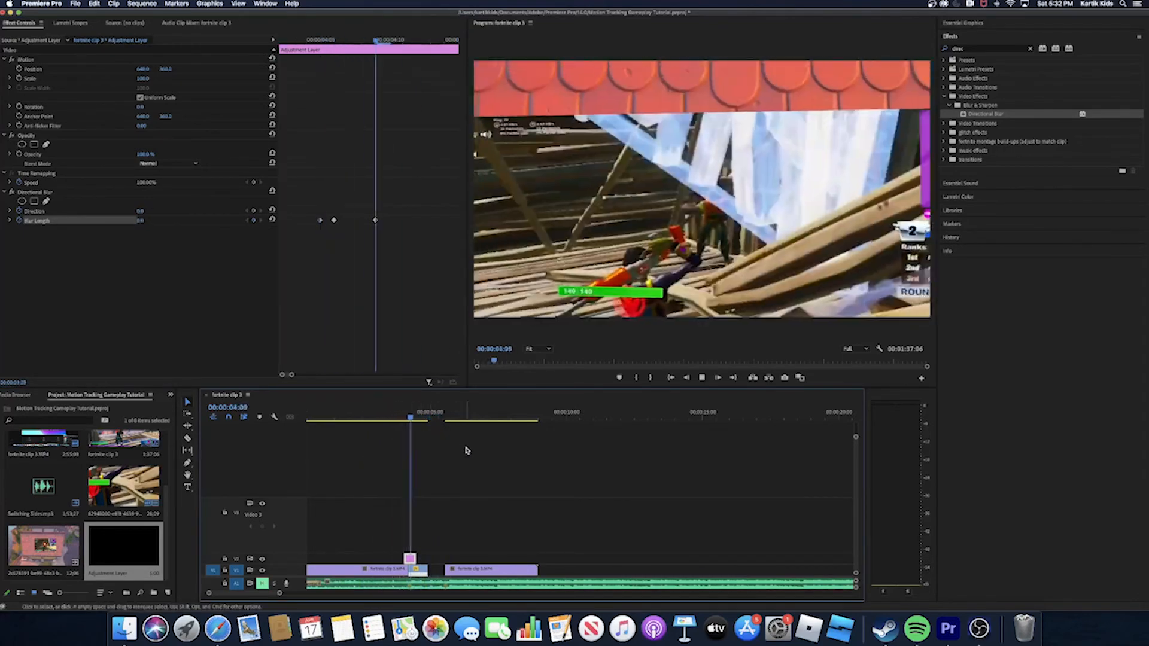
pyautogui.moveTo(446, 417); pyautogui.dragTo(412, 460)
pyautogui.moveTo(418, 460)
pyautogui.mouseDown()
pyautogui.moveTo(392, 464)
pyautogui.moveTo(423, 466)
pyautogui.moveTo(407, 472)
pyautogui.mouseUp()
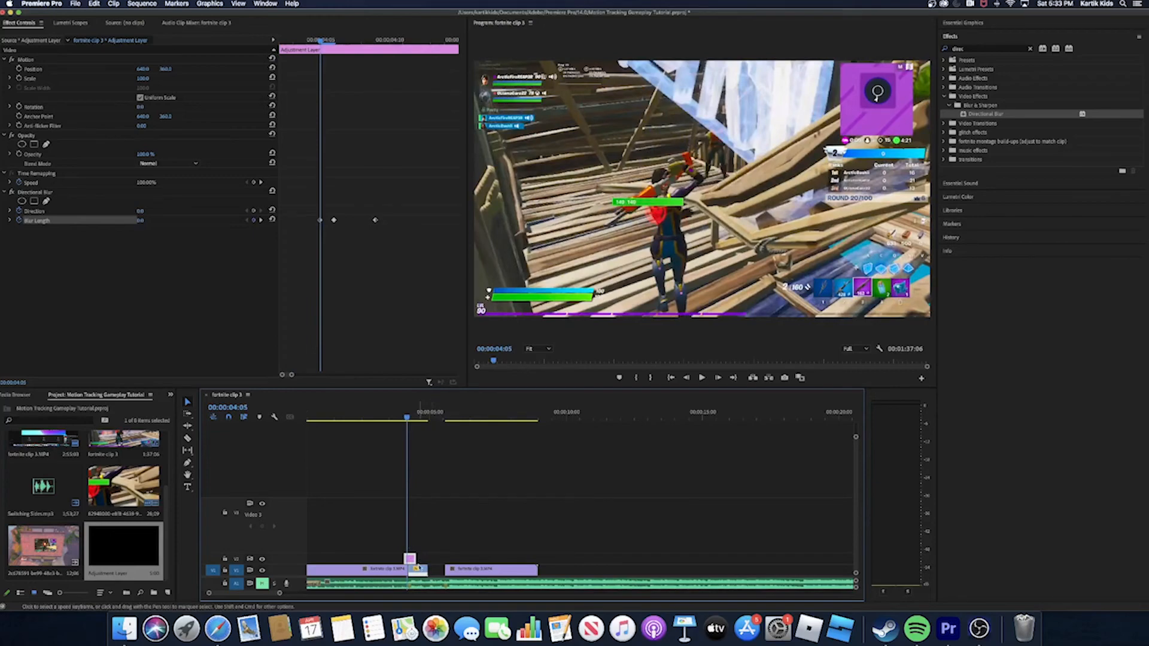
pyautogui.moveTo(408, 421); pyautogui.dragTo(406, 443)
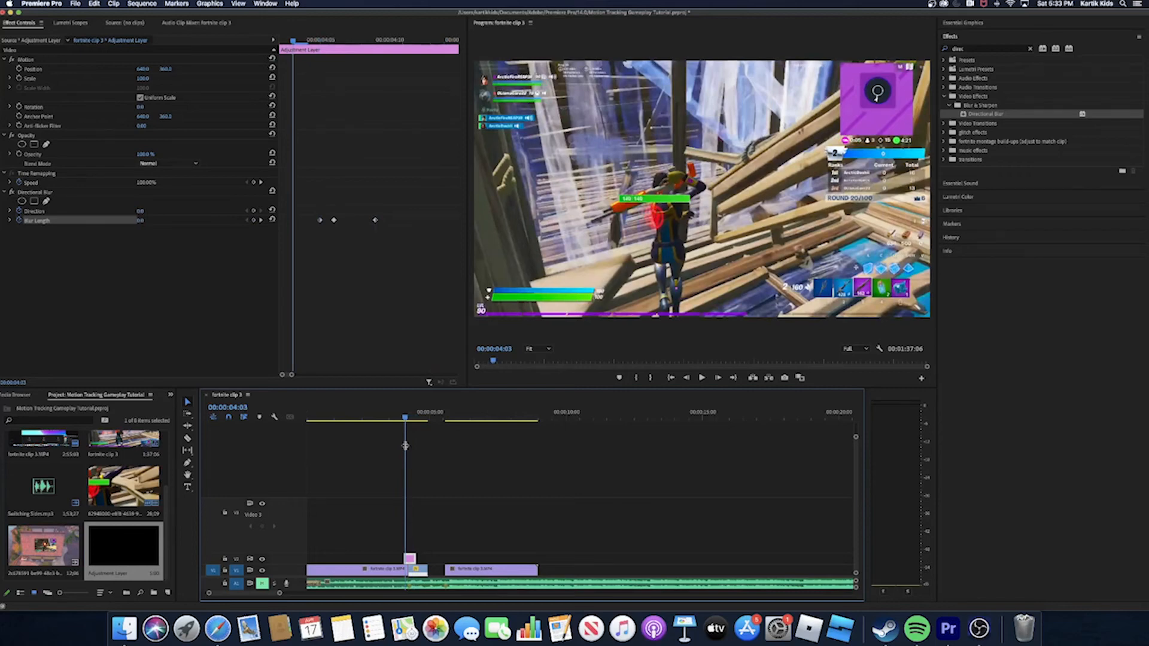
# - Place the second camera-tracked roof clip on Video 3 above the second gameplay clip and preview its opening frames
pyautogui.scroll(3, 60, 540)
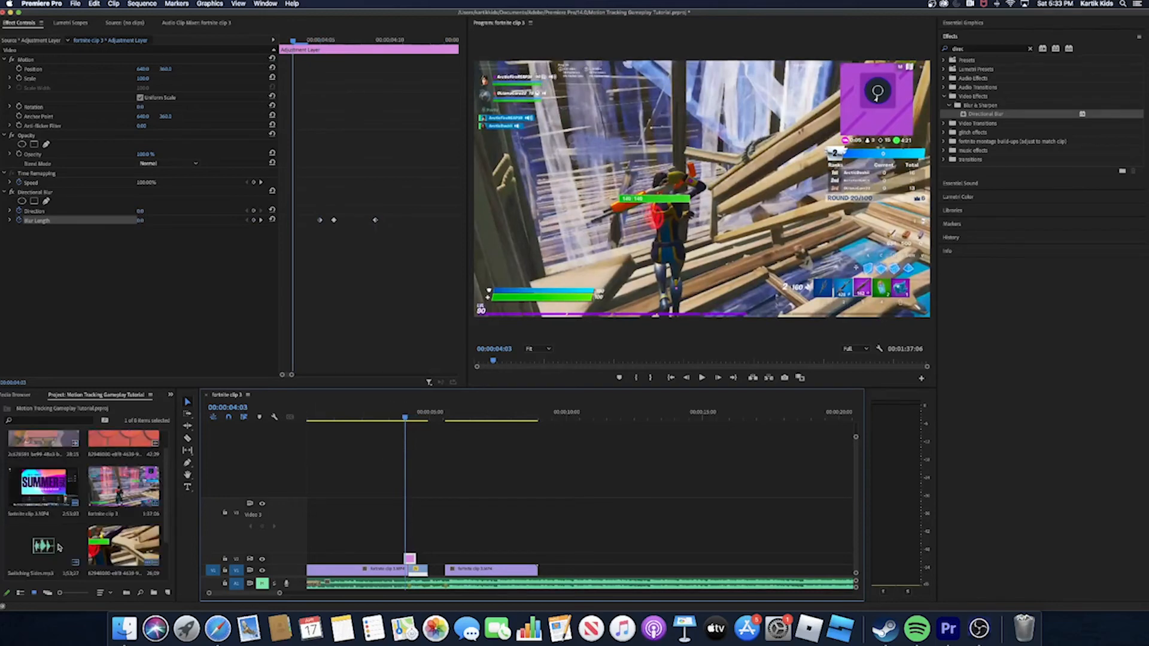
pyautogui.scroll(-3, 58, 547)
pyautogui.moveTo(54, 546); pyautogui.dragTo(485, 529)
pyautogui.moveTo(407, 417); pyautogui.dragTo(489, 495)
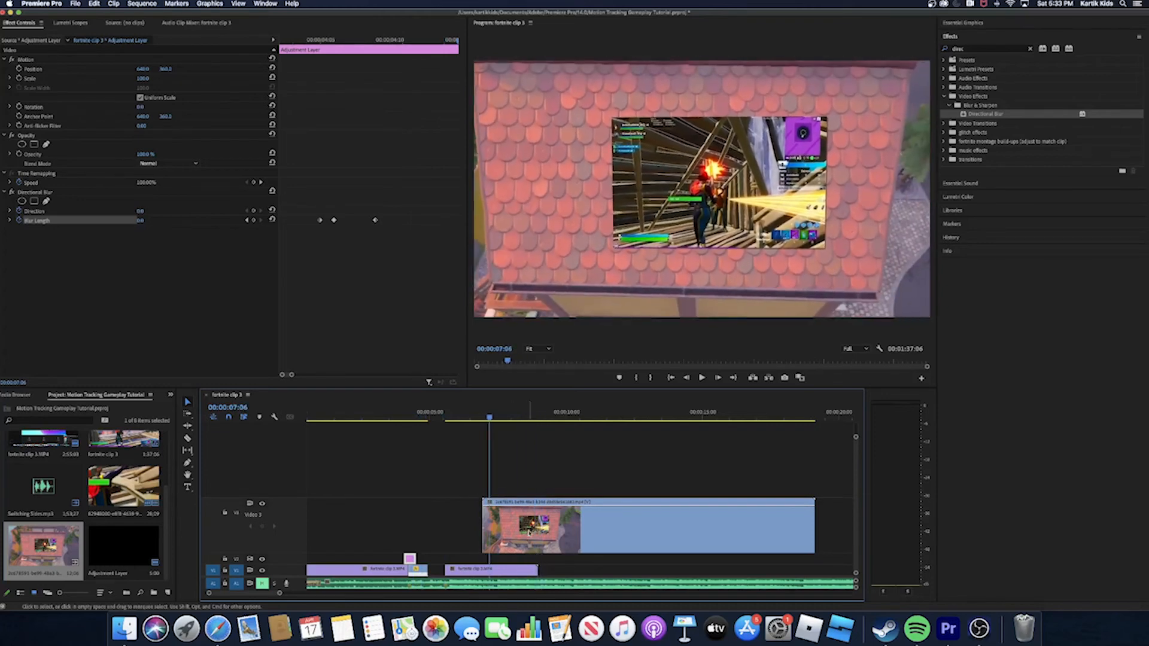
# - Show the Time Remapping Speed keyframes on the second roof clip
pyautogui.click(510, 521)
pyautogui.rightClick(505, 519)
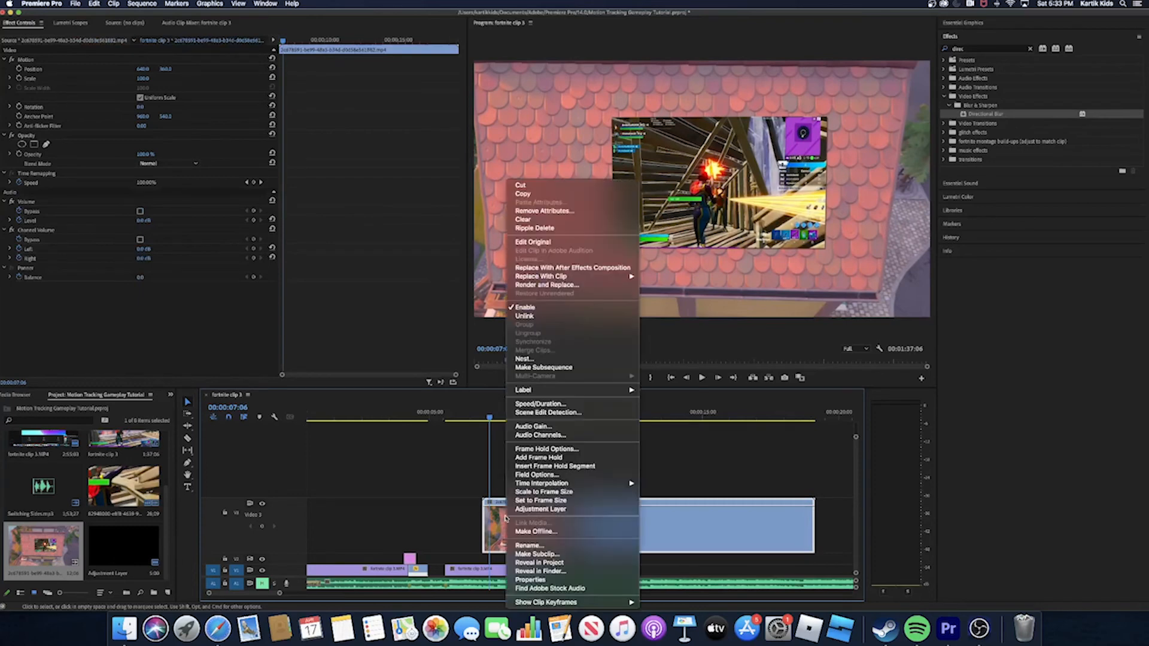
pyautogui.moveTo(639, 602)
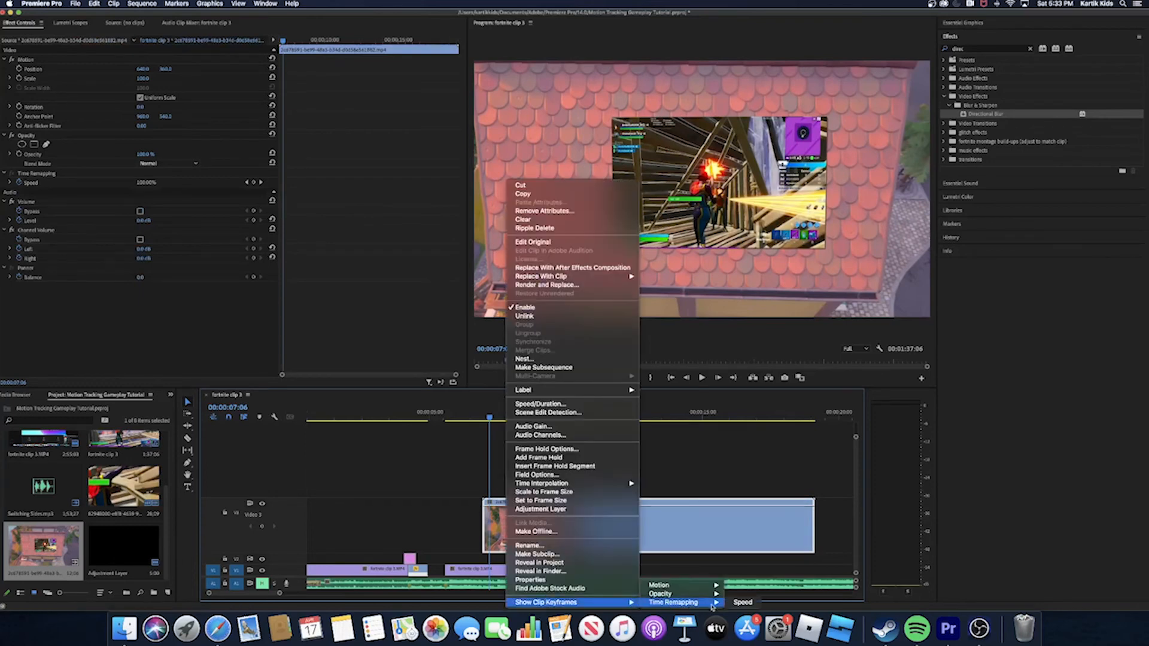
pyautogui.click(742, 603)
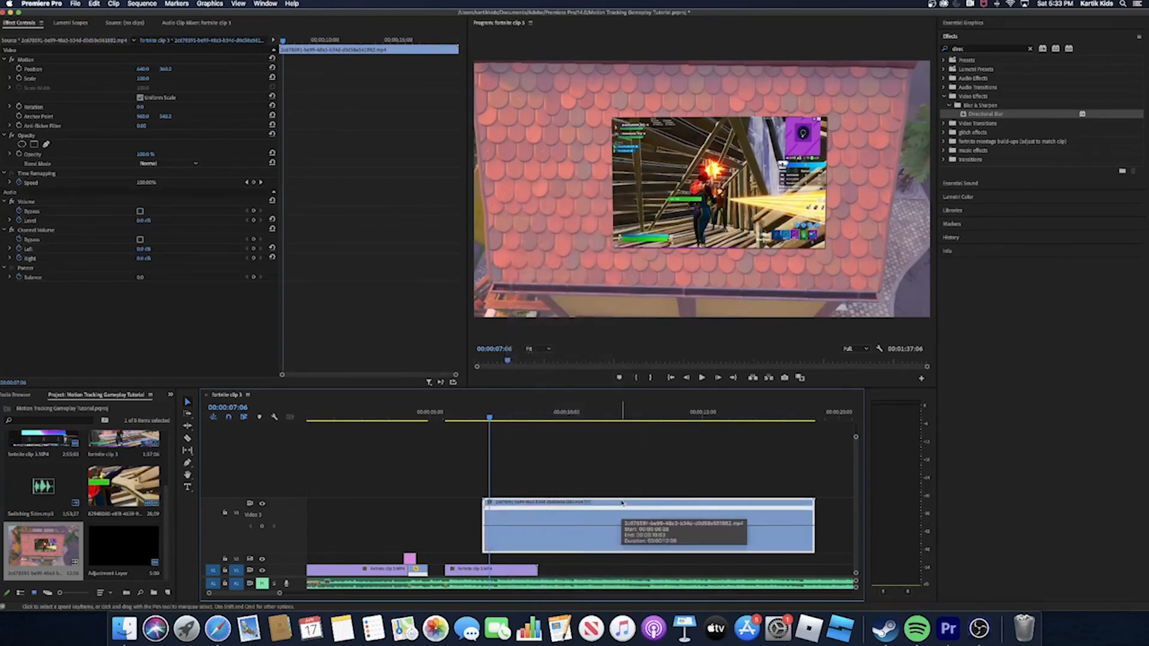
# - Add a speed keyframe to the second roof clip at 00:00:09:11 and strongly increase the speed of the part following it
pyautogui.moveTo(490, 417); pyautogui.dragTo(548, 439)
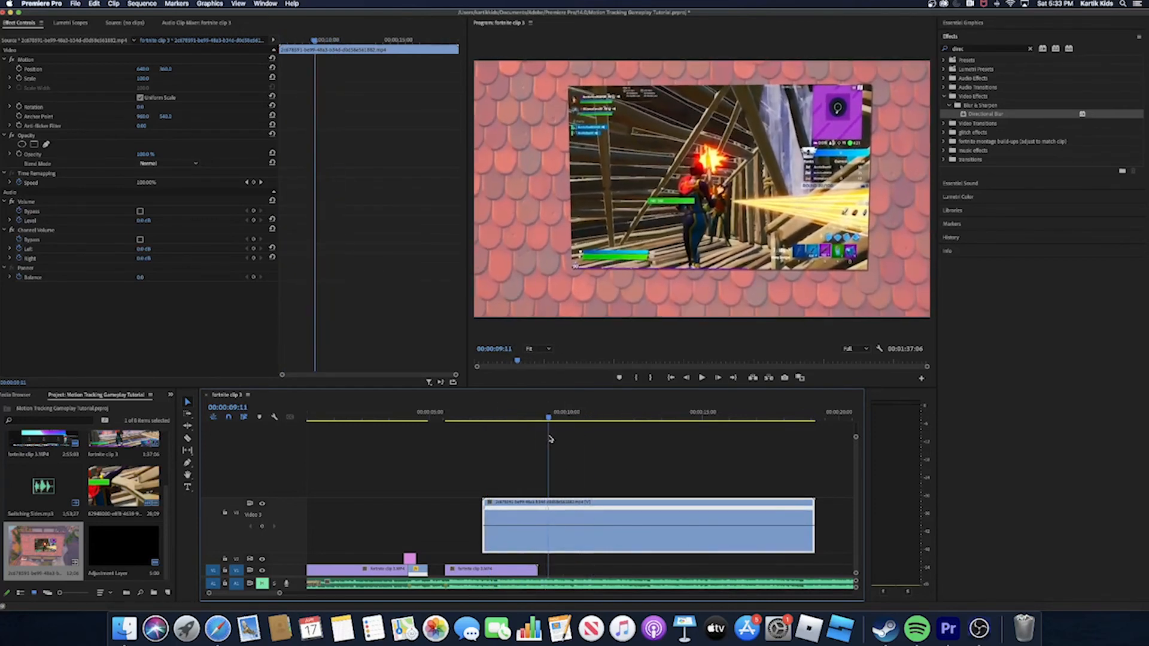
pyautogui.click(254, 184)
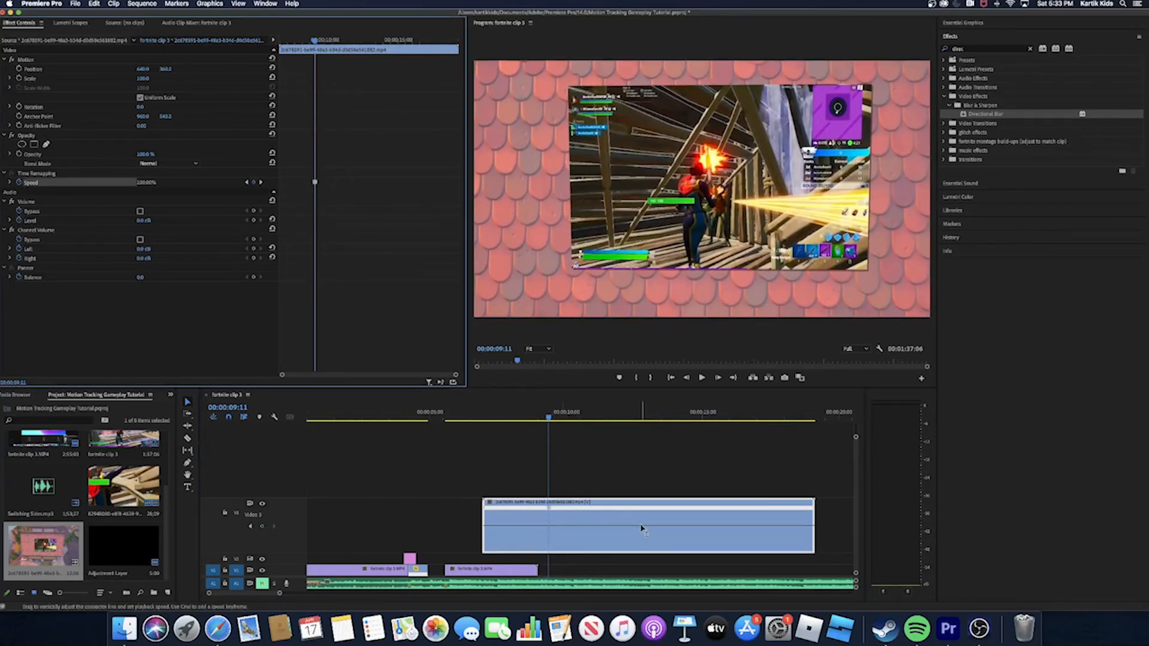
pyautogui.moveTo(642, 529); pyautogui.dragTo(594, 513)
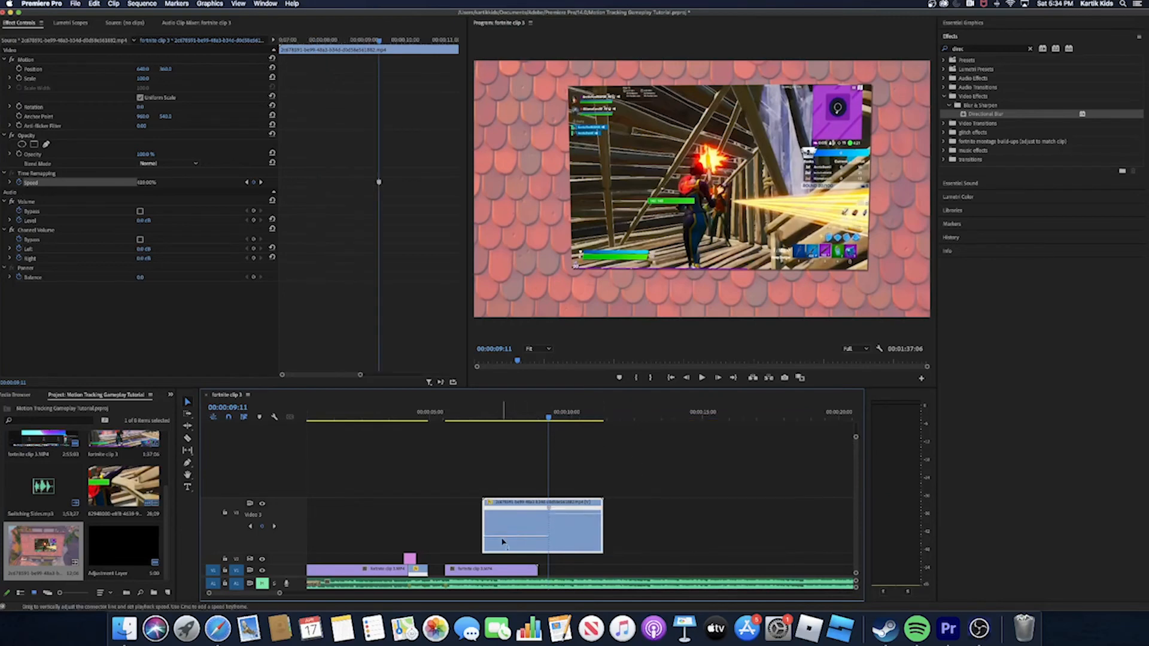
pyautogui.moveTo(503, 538); pyautogui.dragTo(504, 523)
pyautogui.moveTo(548, 417); pyautogui.dragTo(496, 459)
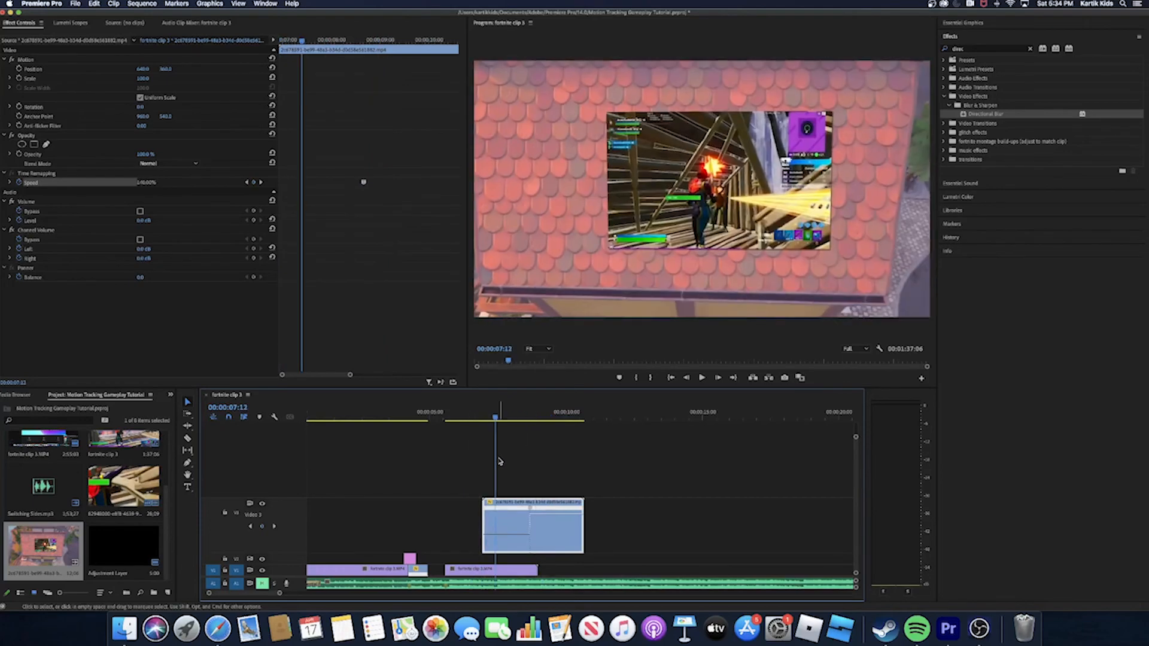
pyautogui.press('super+z')
# - Play the second roof clip from its start to check its speed up to the keyframe
pyautogui.moveTo(494, 418); pyautogui.dragTo(479, 428)
pyautogui.press('space')
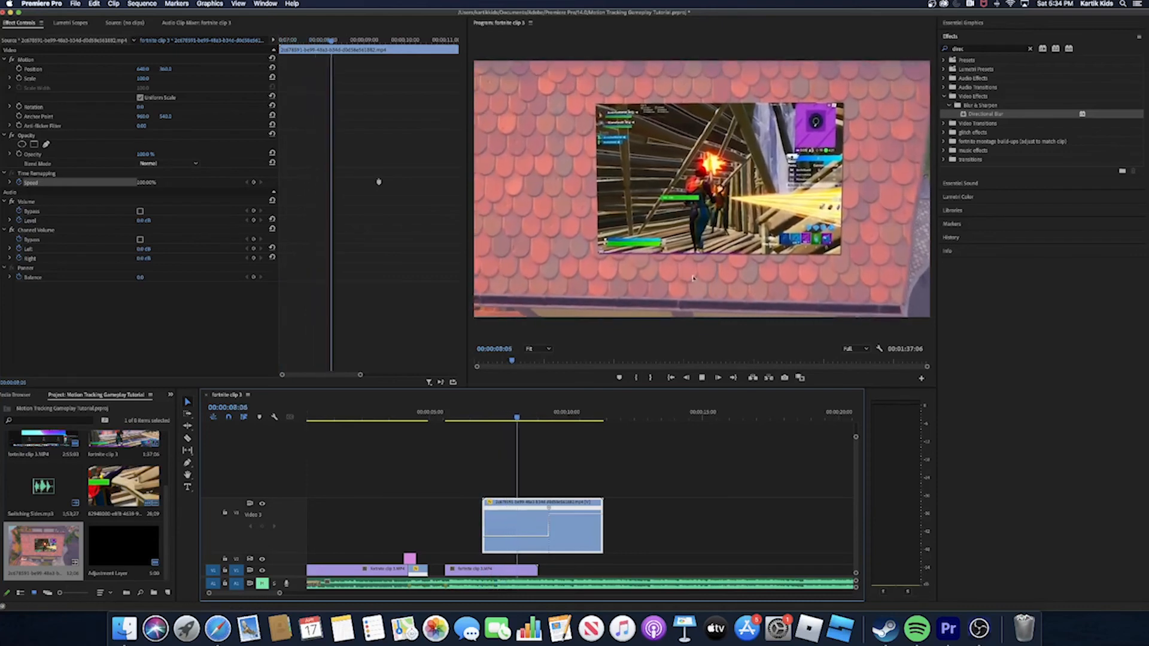
pyautogui.press('space')
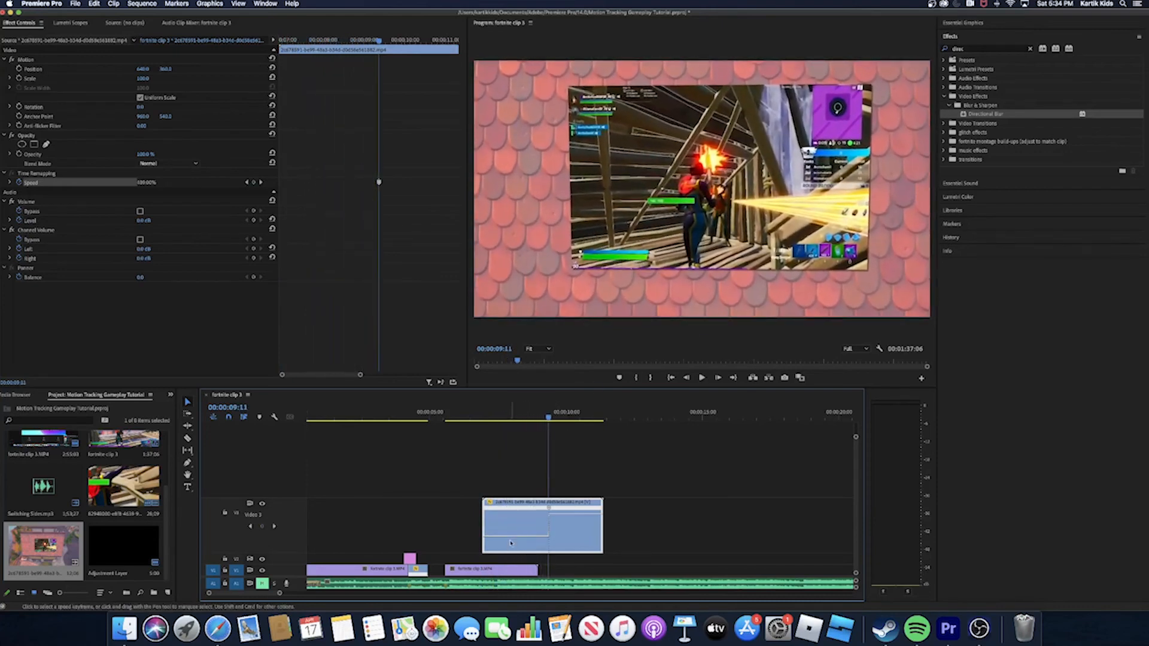
# - Move the second roof clip to start where the first roof clip ends and raise its speed on both sides of the keyframe
pyautogui.moveTo(511, 536); pyautogui.dragTo(445, 527)
pyautogui.moveTo(465, 450); pyautogui.dragTo(466, 447)
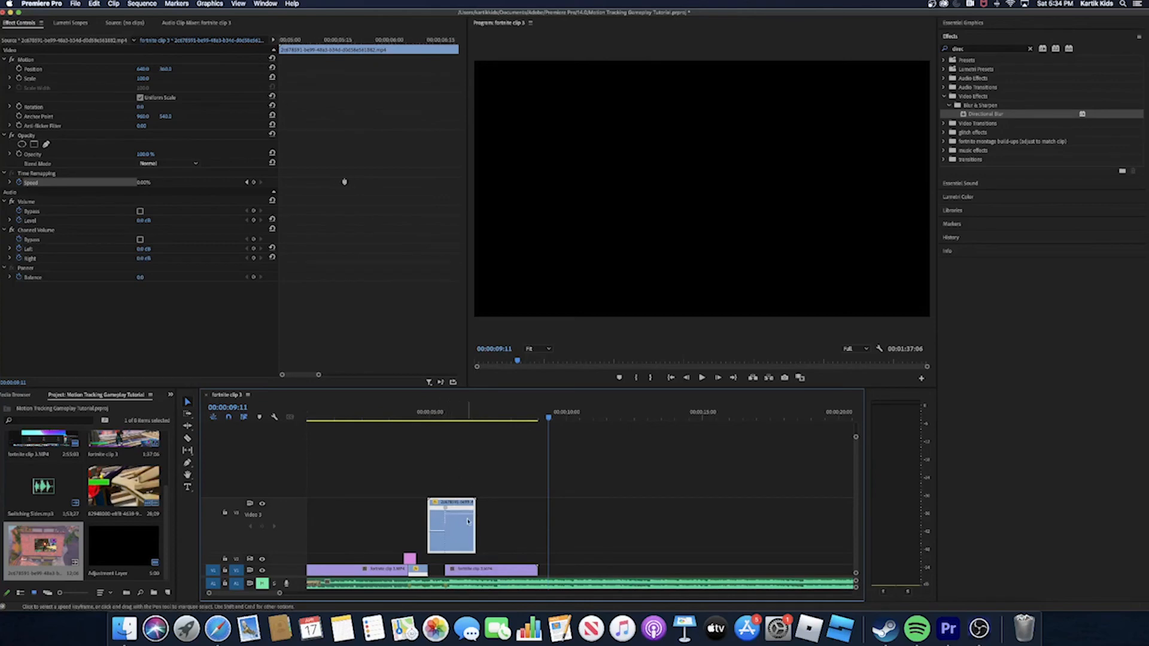
pyautogui.moveTo(468, 515); pyautogui.dragTo(467, 414)
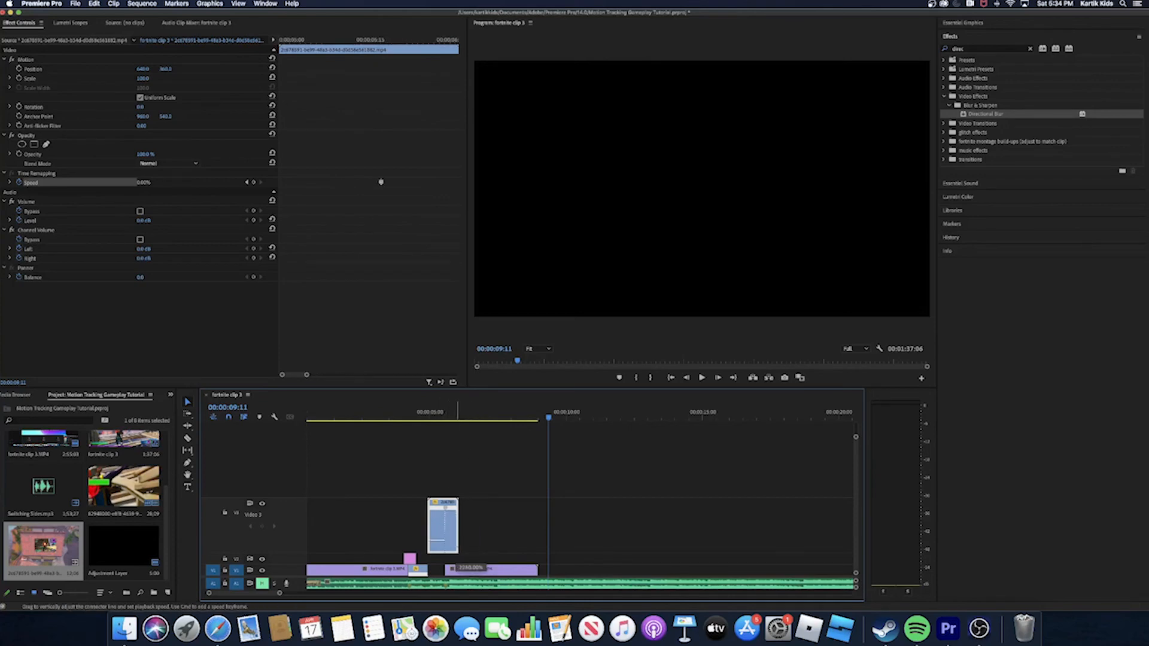
pyautogui.moveTo(457, 513); pyautogui.dragTo(457, 503)
pyautogui.moveTo(440, 544); pyautogui.dragTo(448, 510)
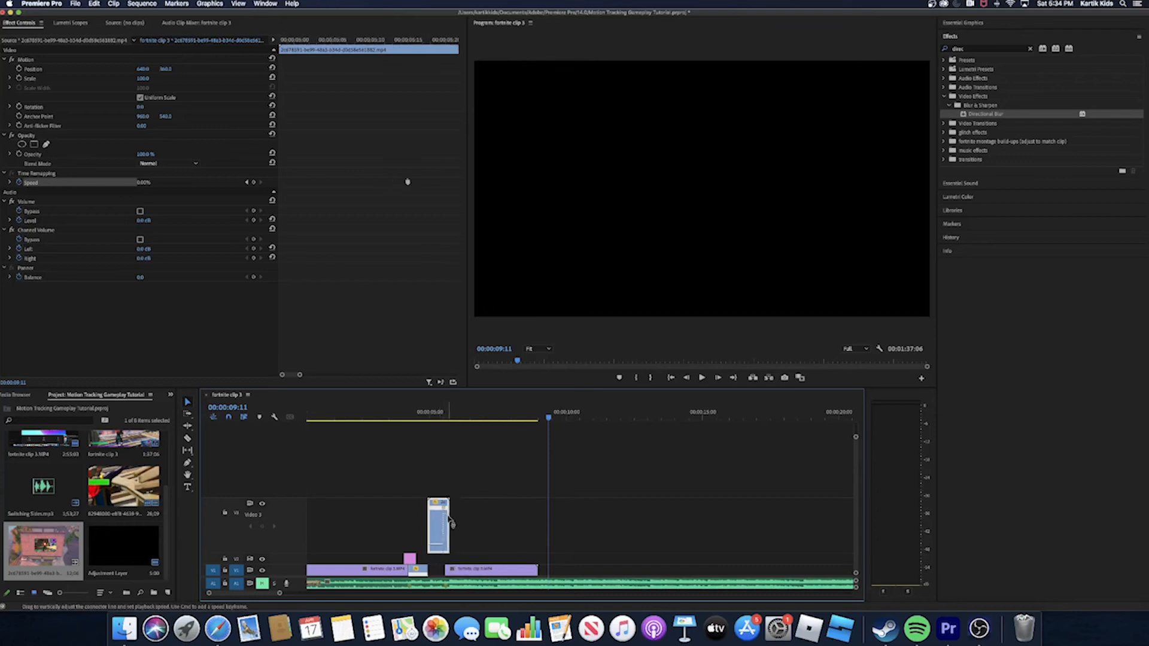
# - Split the second roof clip's speed keyframe apart to form a short gradual speed ramp
pyautogui.moveTo(281, 593); pyautogui.dragTo(267, 597)
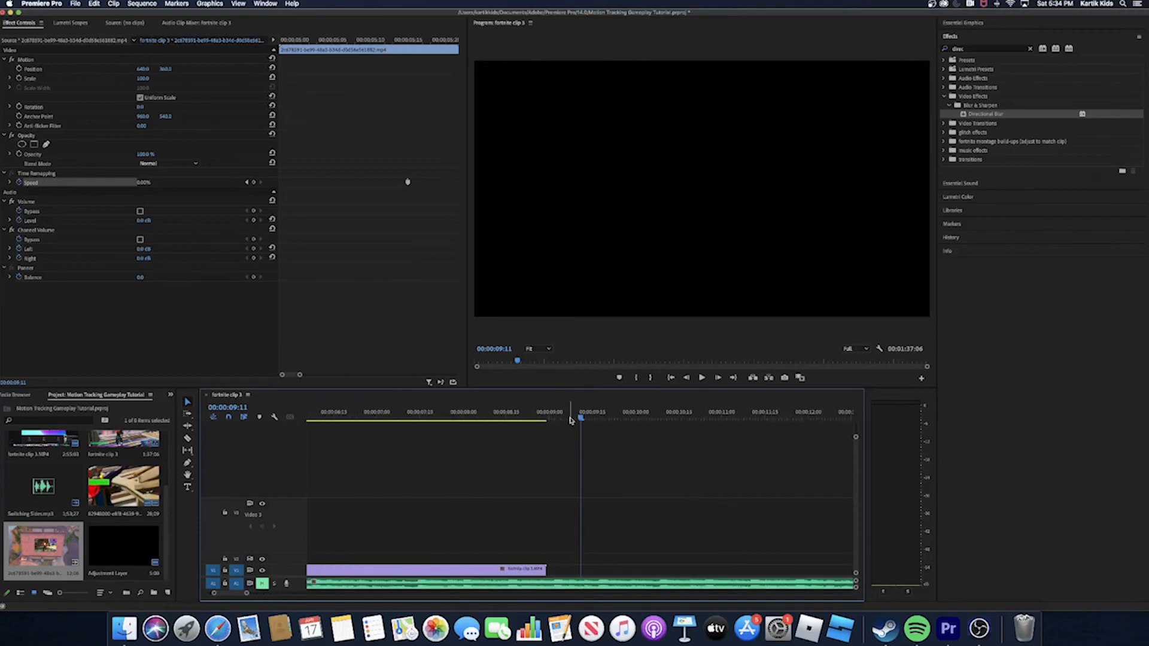
pyautogui.moveTo(570, 420); pyautogui.dragTo(261, 501)
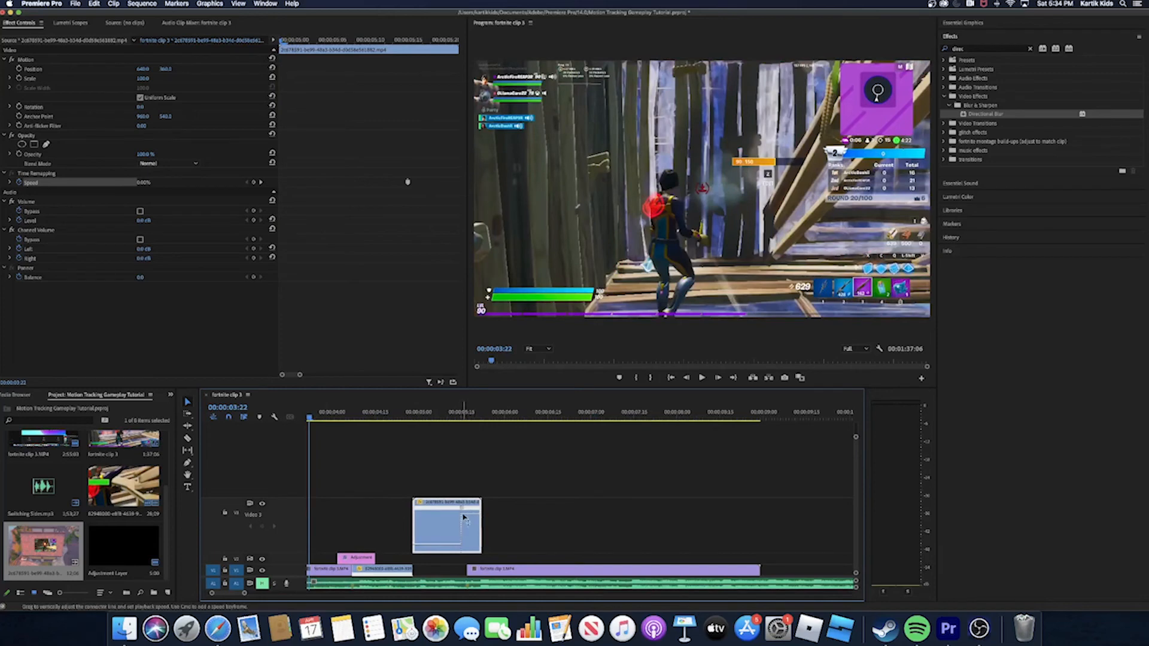
pyautogui.moveTo(462, 510); pyautogui.dragTo(476, 512)
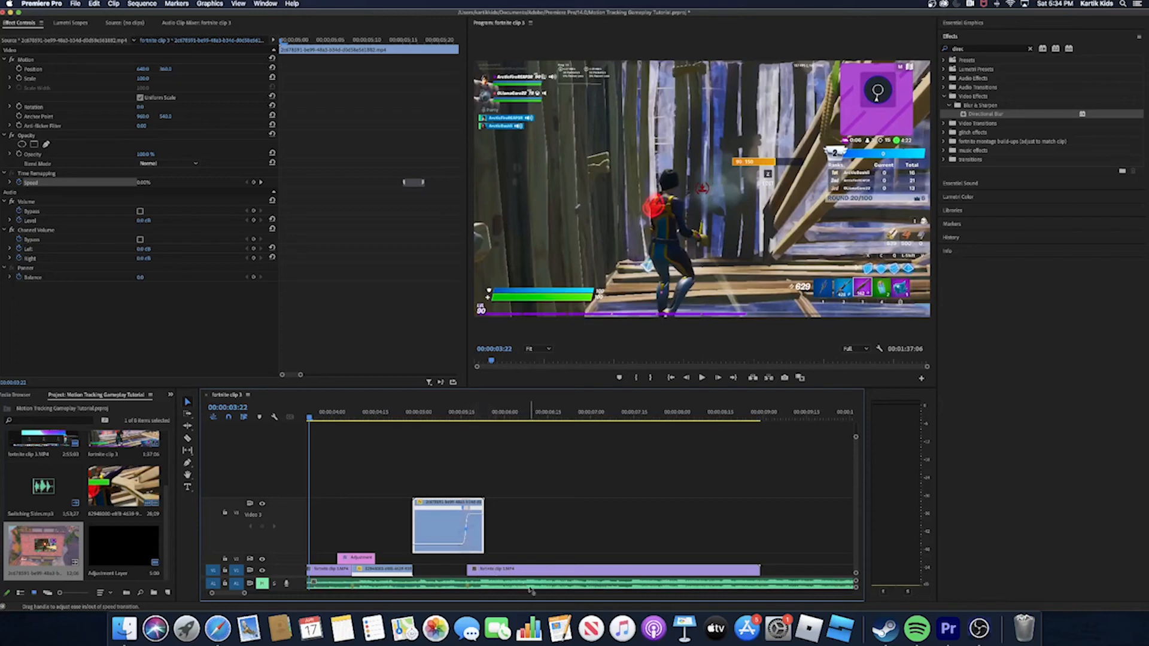
# - Shorten the ramped roof clip to fit the gap before the second gameplay clip and move it down onto V1 there
pyautogui.click(498, 523)
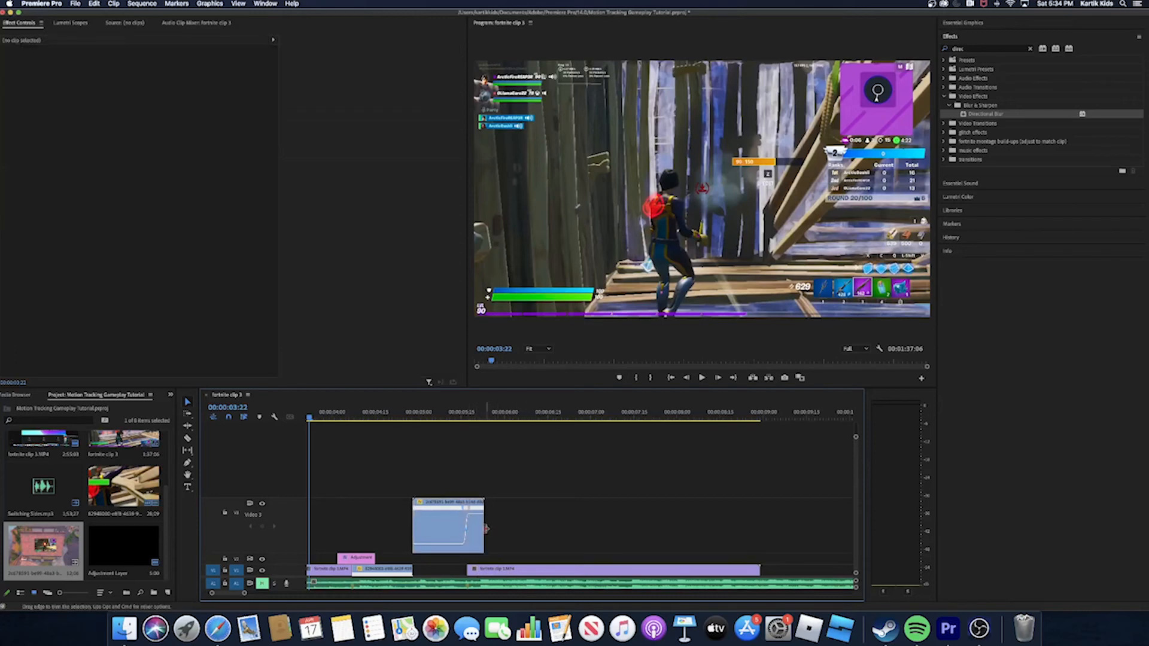
pyautogui.moveTo(478, 527); pyautogui.dragTo(466, 518)
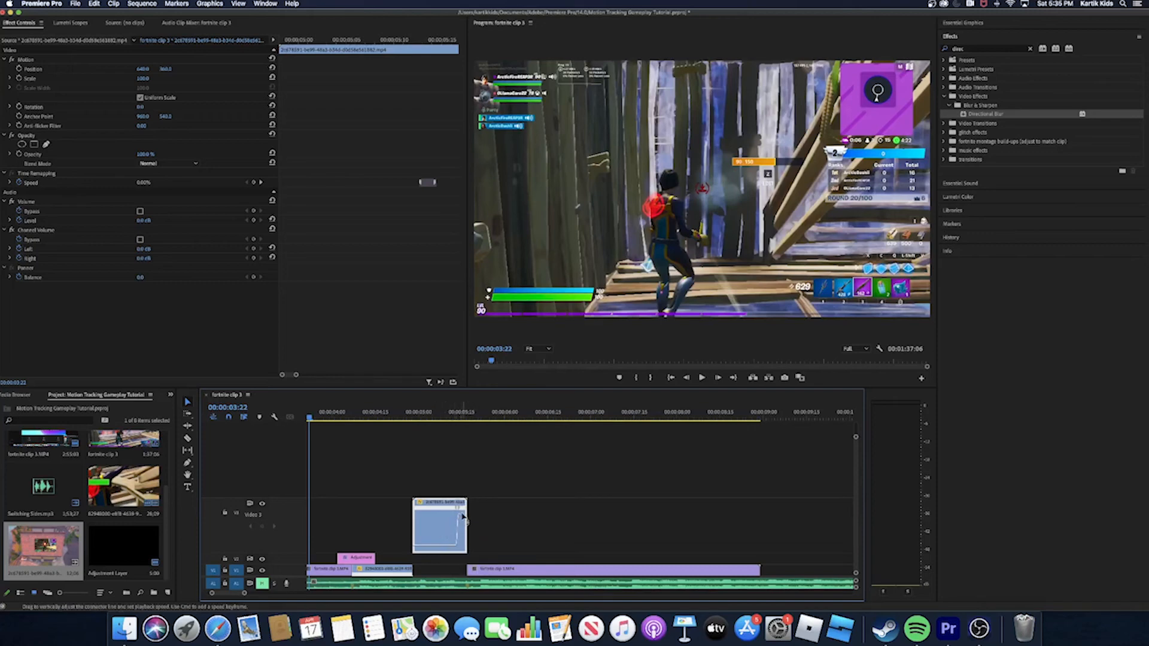
pyautogui.moveTo(462, 517); pyautogui.dragTo(468, 541)
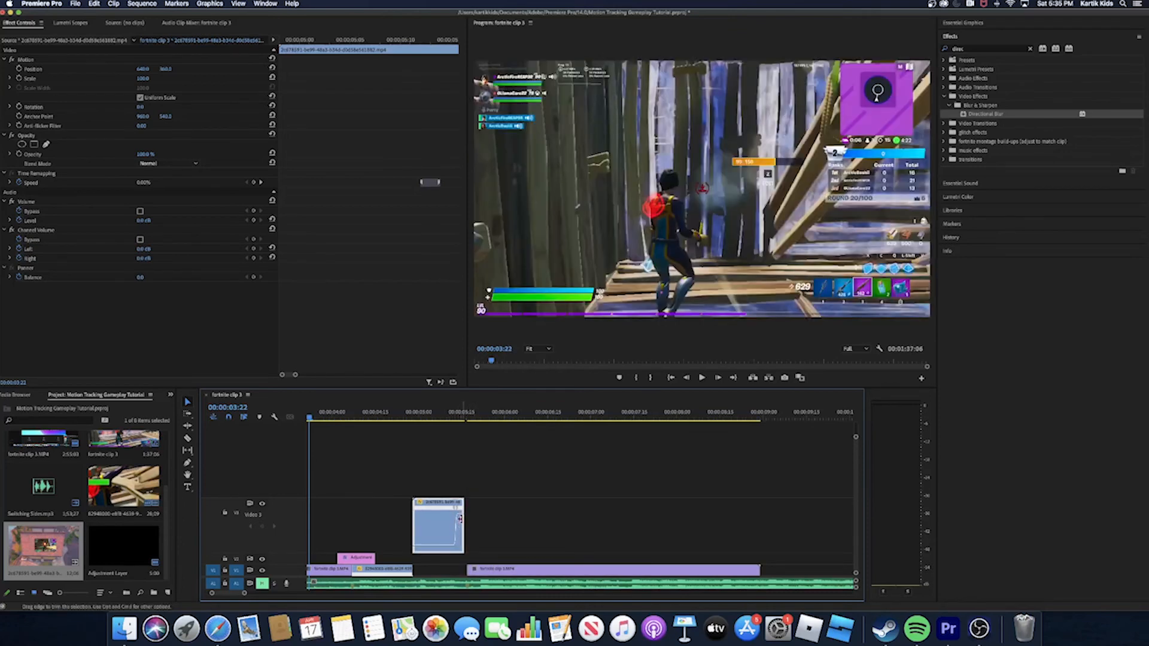
pyautogui.moveTo(459, 500); pyautogui.dragTo(469, 572)
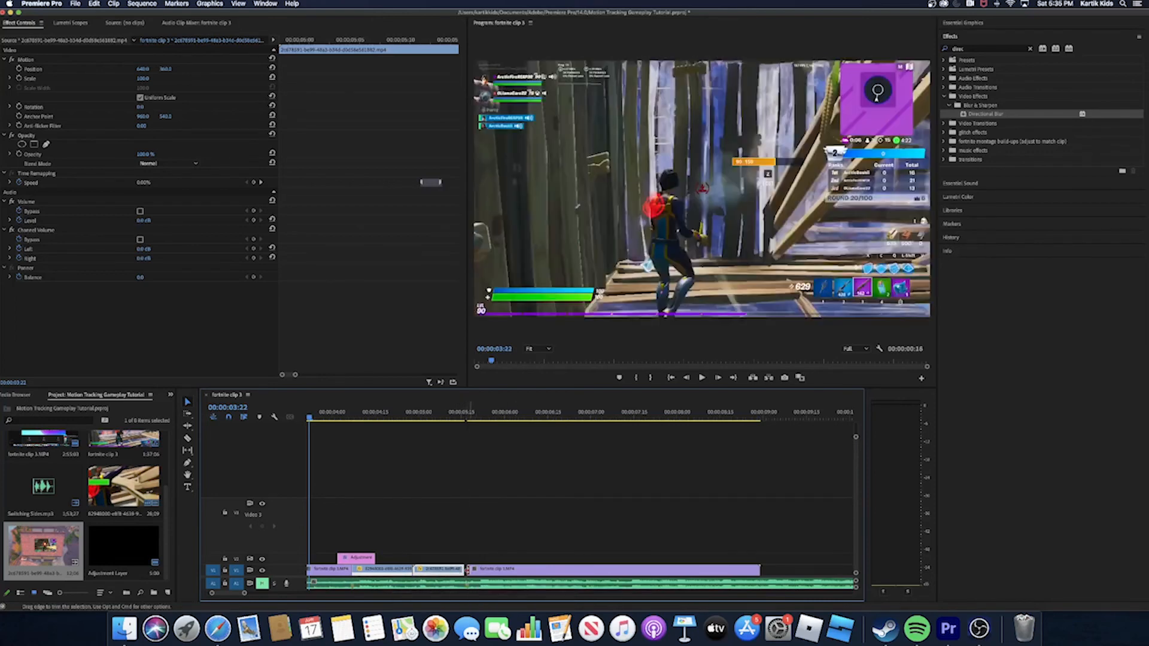
# - Scrub through the two roof clips and examine frame by frame how the second one meets the second gameplay clip
pyautogui.moveTo(314, 426); pyautogui.dragTo(381, 473)
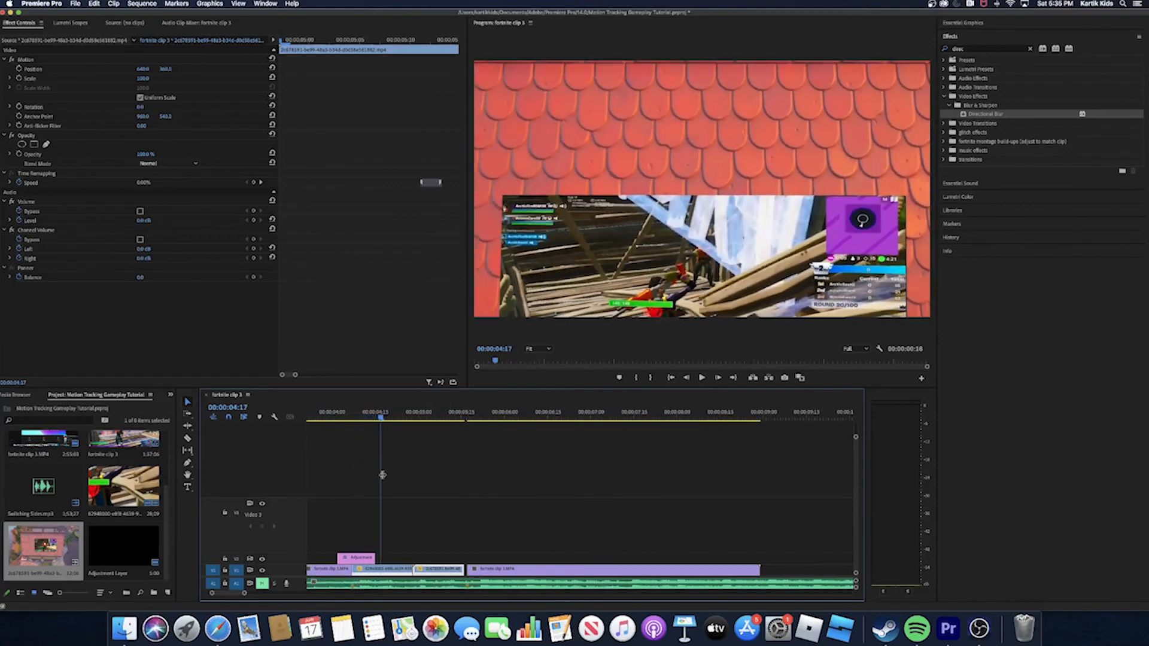
pyautogui.moveTo(464, 573); pyautogui.dragTo(470, 571)
pyautogui.moveTo(387, 421); pyautogui.dragTo(460, 468)
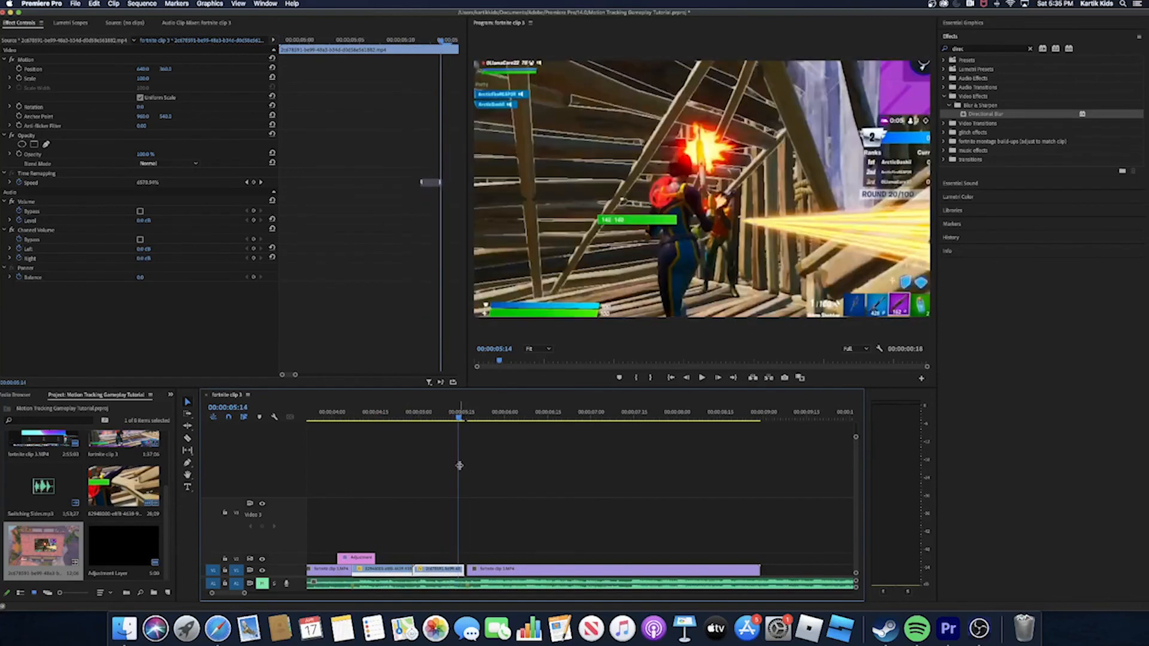
pyautogui.press('Right')
pyautogui.press('Left')
pyautogui.press('Left')
pyautogui.press('Left')
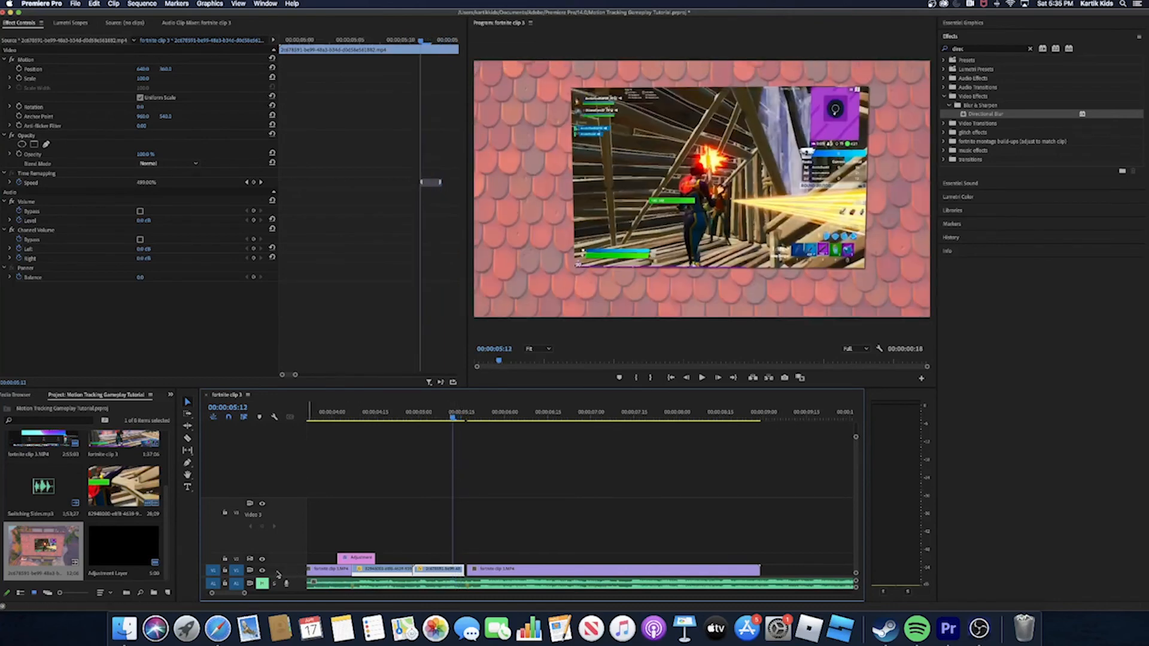
# - Cut off the second roof clip's tail at 00:00:05:14 on V1 and move the second gameplay clip up against it
pyautogui.moveTo(280, 565); pyautogui.dragTo(280, 493)
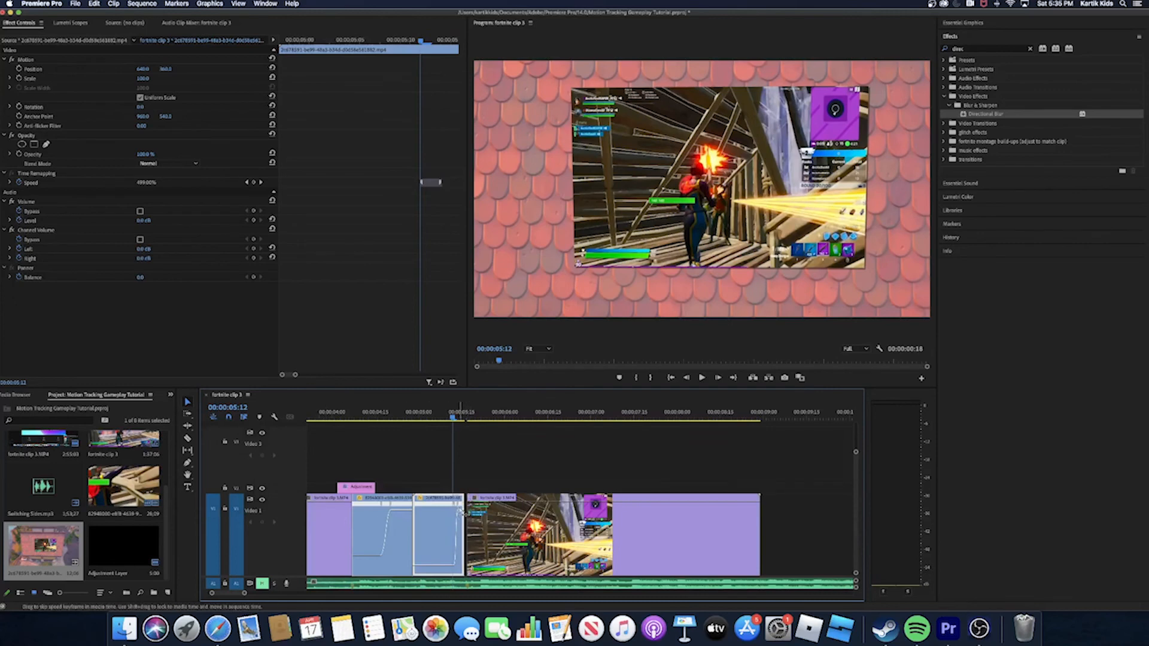
pyautogui.moveTo(462, 510); pyautogui.dragTo(464, 513)
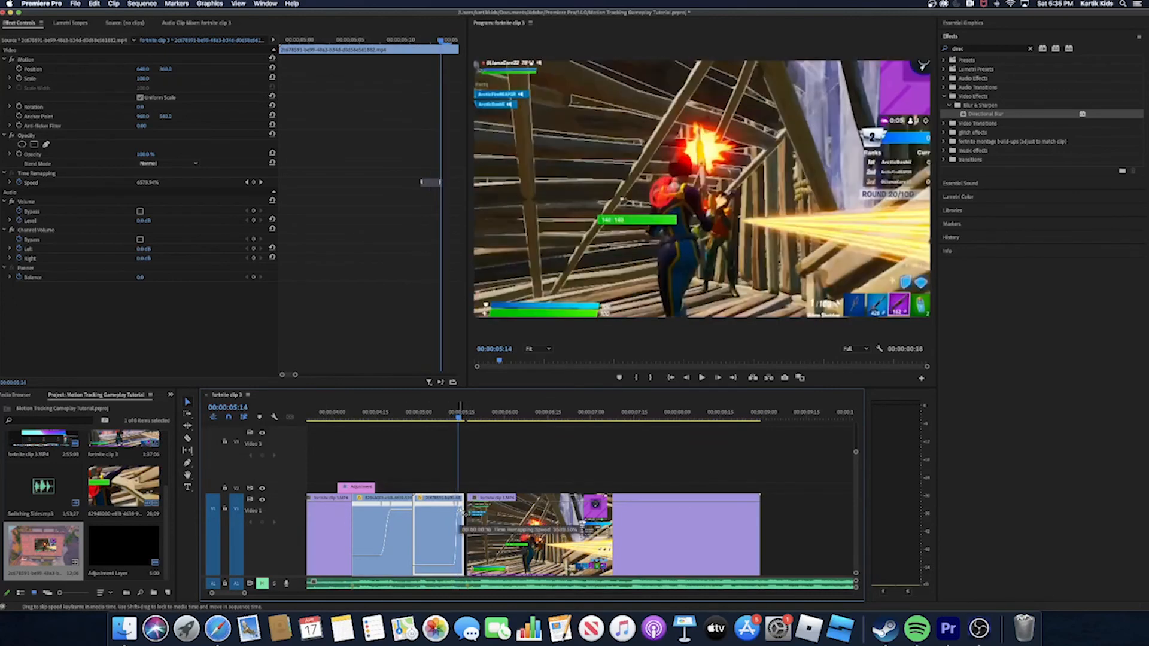
pyautogui.press('c')
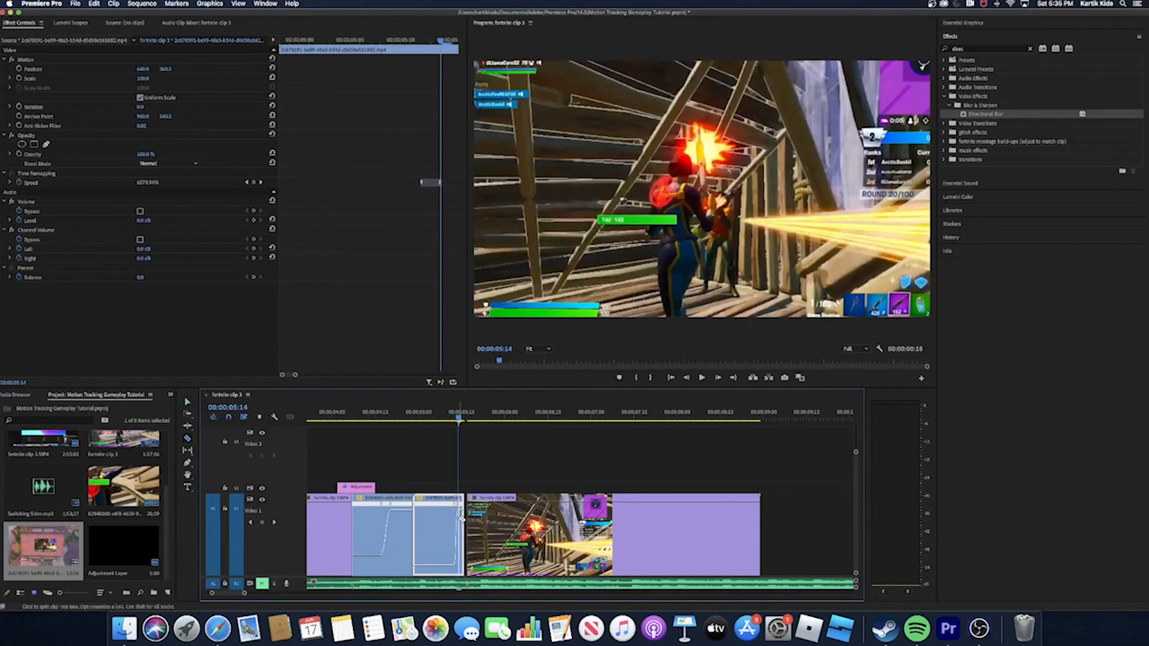
pyautogui.click(460, 519)
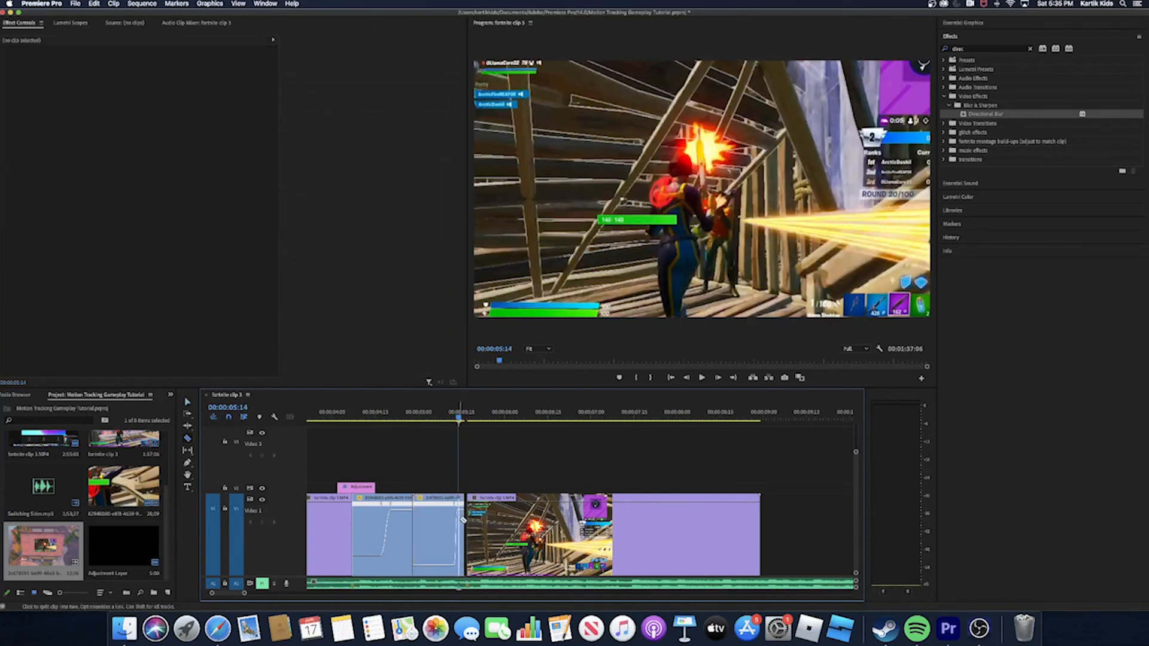
pyautogui.press('v')
pyautogui.click(462, 522)
pyautogui.press('Delete')
pyautogui.moveTo(501, 526); pyautogui.dragTo(492, 528)
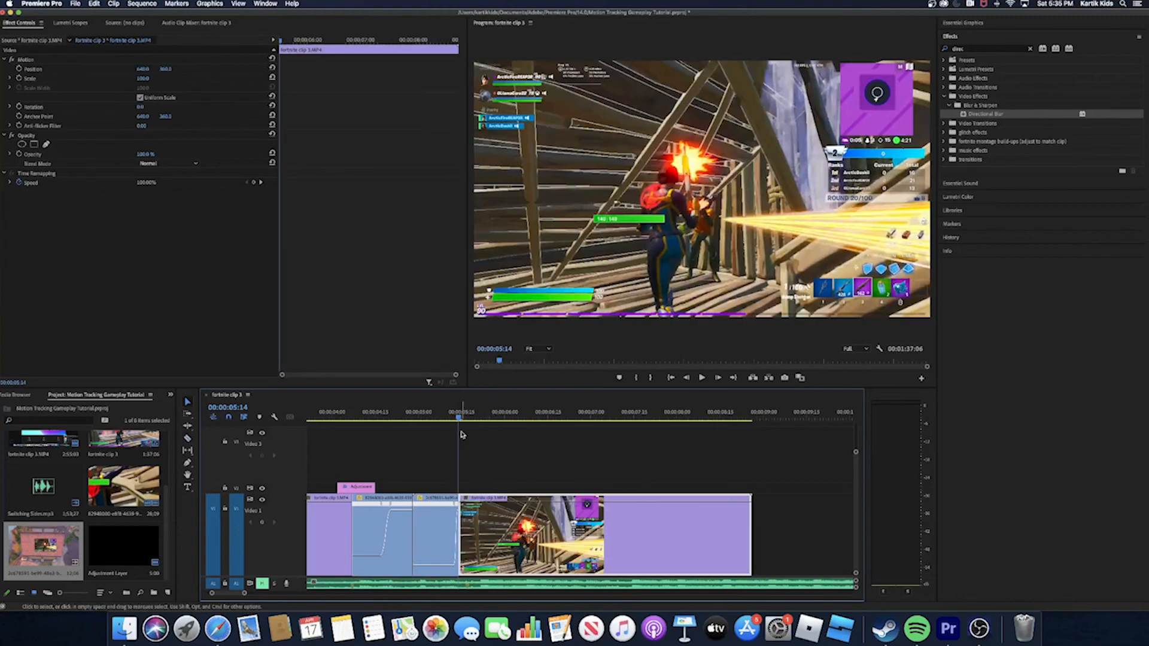
# - Duplicate the Directional Blur adjustment layer on V2 over the cut from the second roof clip to the second gameplay clip
pyautogui.press('space')
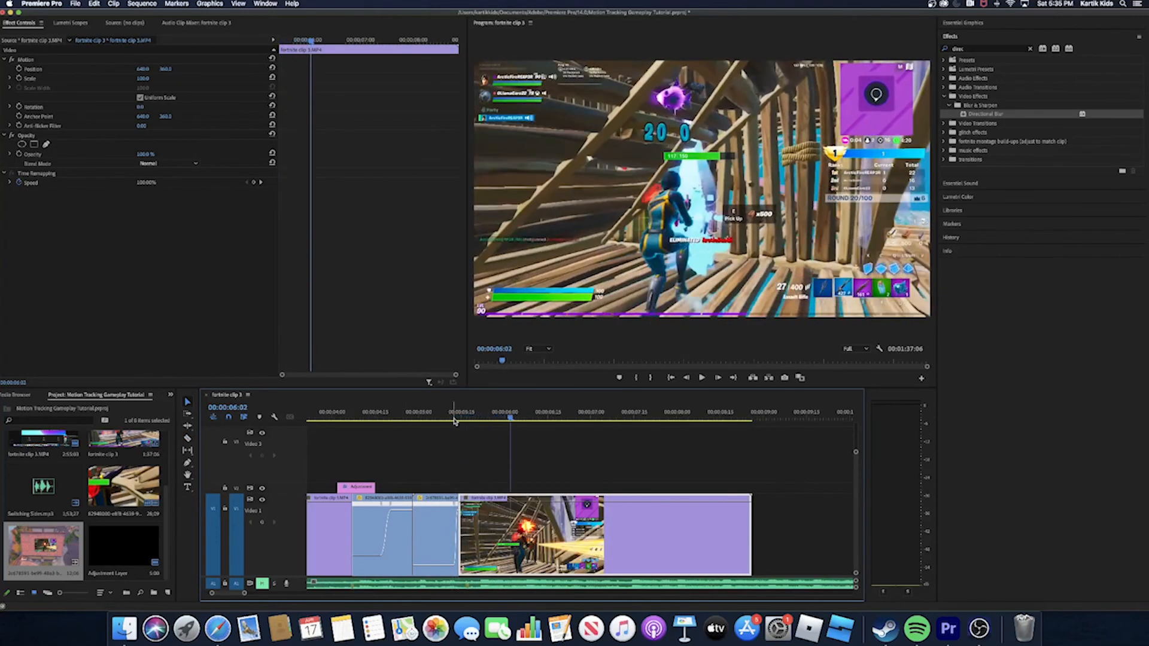
pyautogui.click(453, 418)
pyautogui.moveTo(453, 437); pyautogui.dragTo(456, 438)
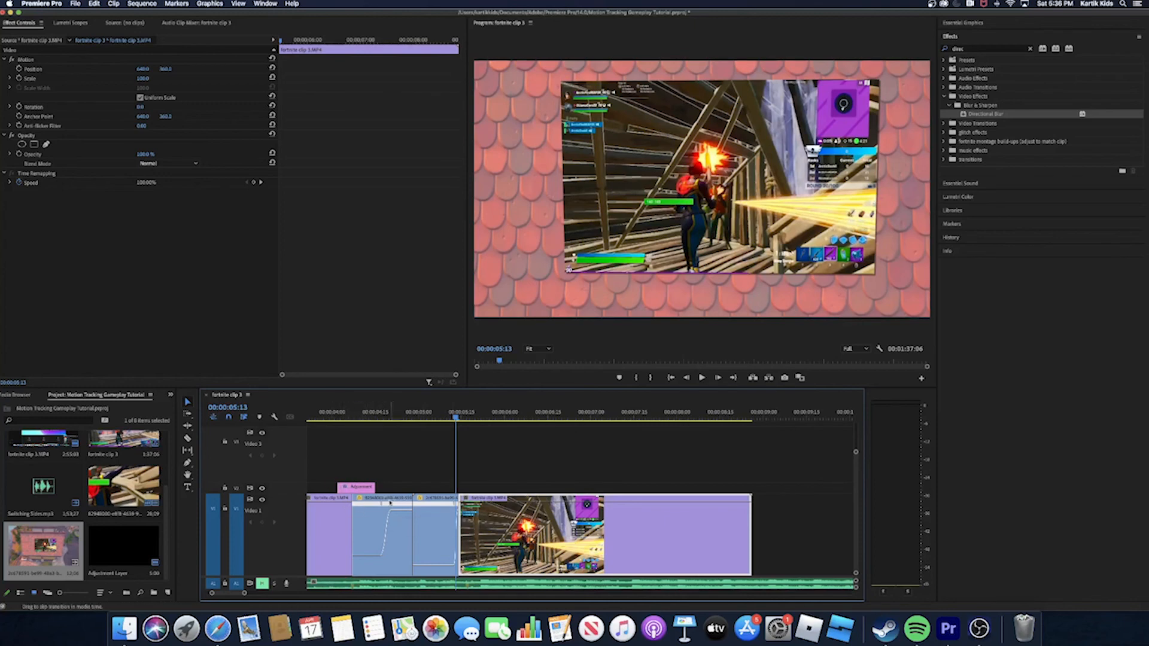
pyautogui.moveTo(354, 490); pyautogui.dragTo(465, 497)
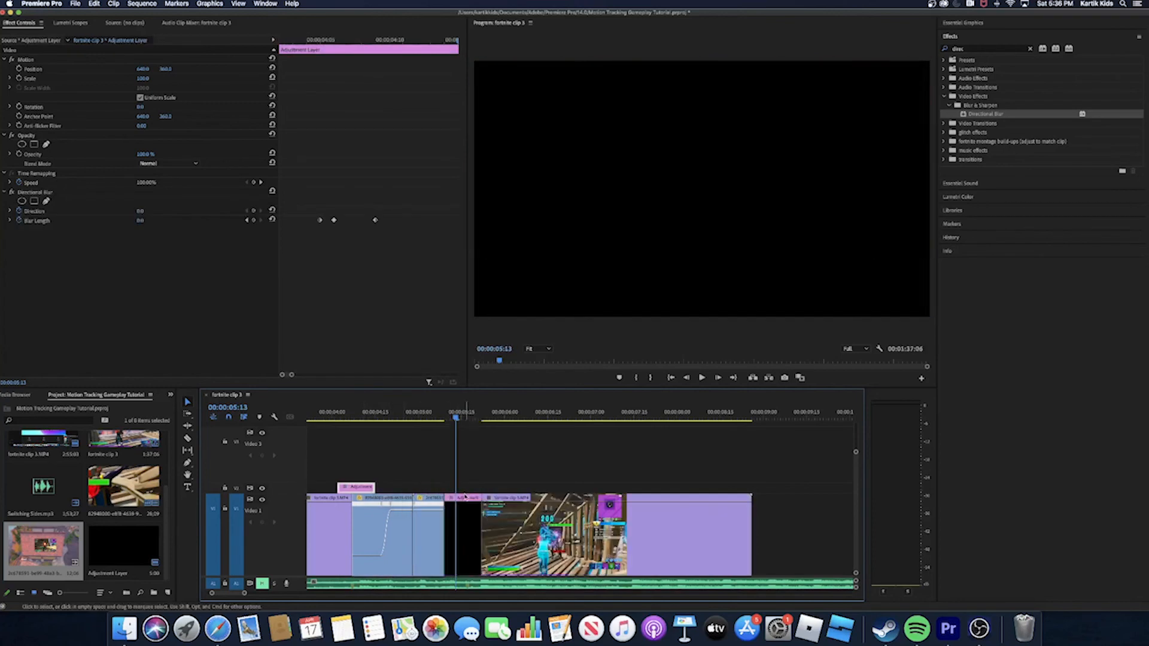
pyautogui.press('super+z')
pyautogui.moveTo(357, 489); pyautogui.dragTo(466, 487)
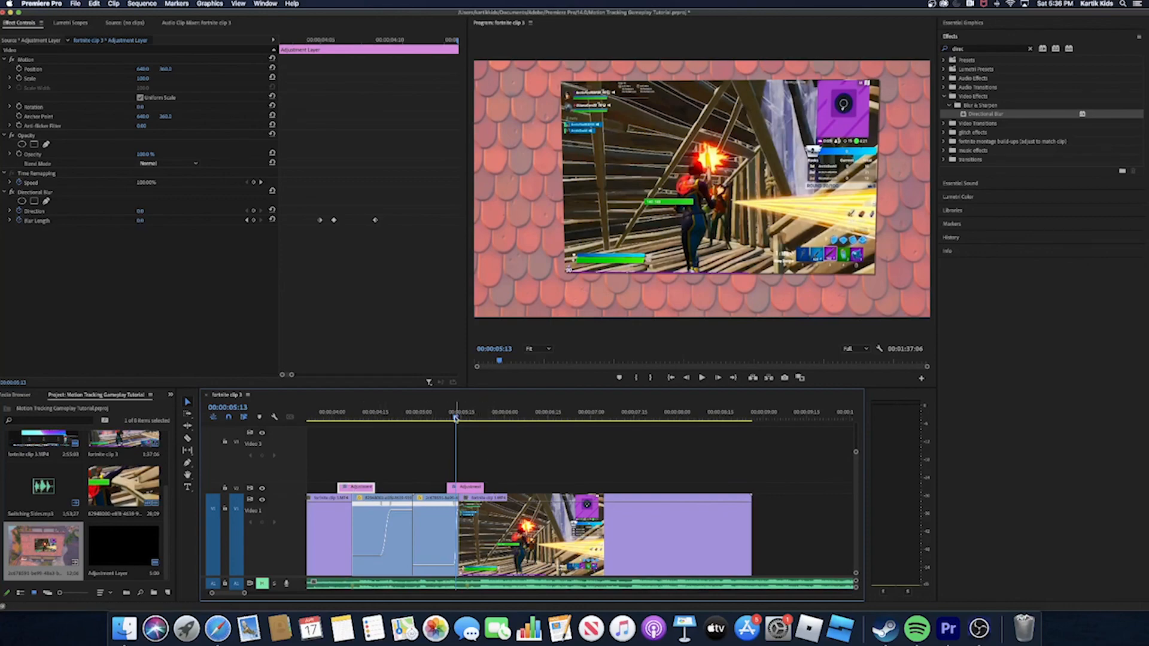
# - Place another copy of the blur adjustment layer on V2 over the cut between the two roof clips
pyautogui.moveTo(456, 417); pyautogui.dragTo(350, 480)
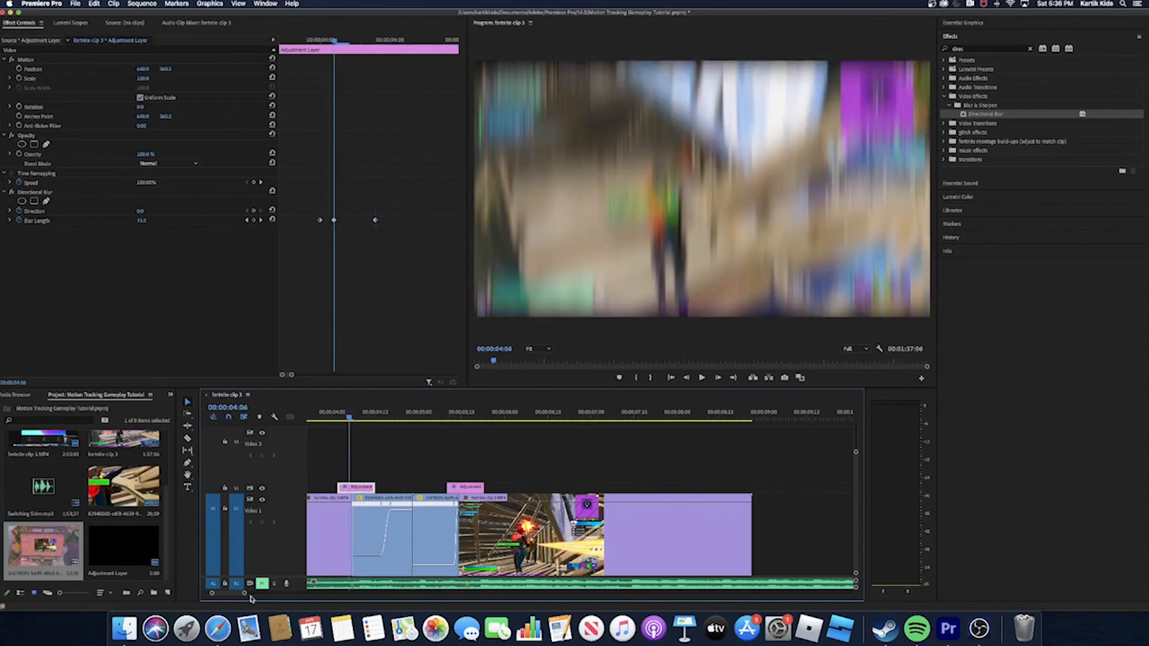
pyautogui.moveTo(243, 594); pyautogui.dragTo(270, 606)
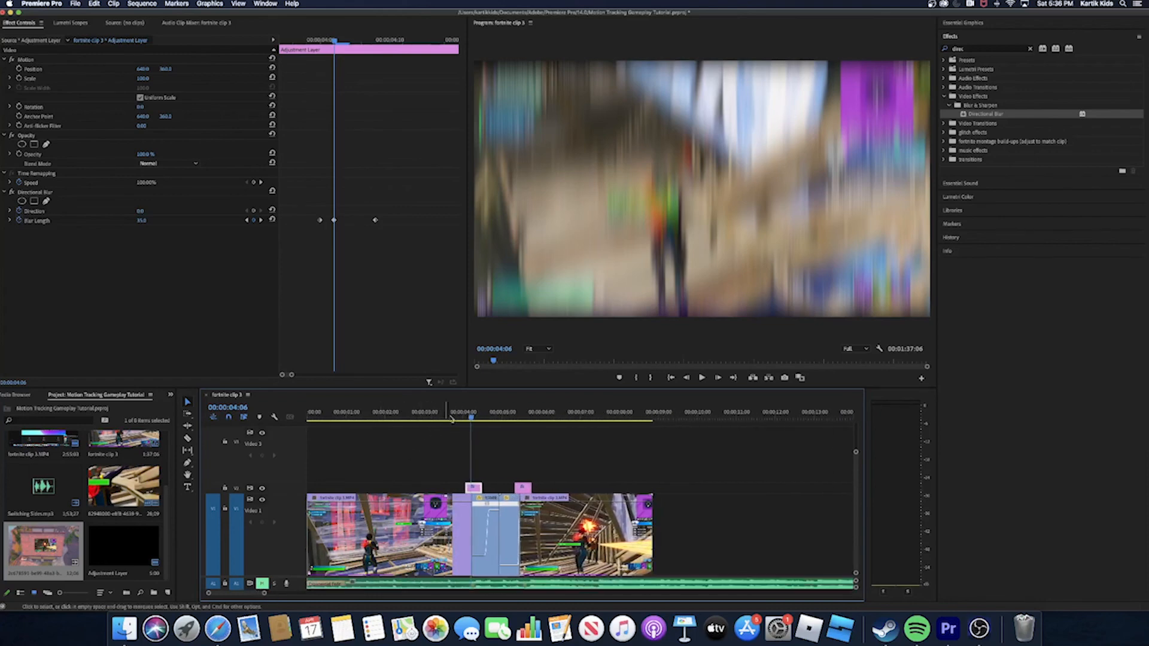
pyautogui.click(489, 420)
pyautogui.moveTo(489, 420); pyautogui.dragTo(507, 425)
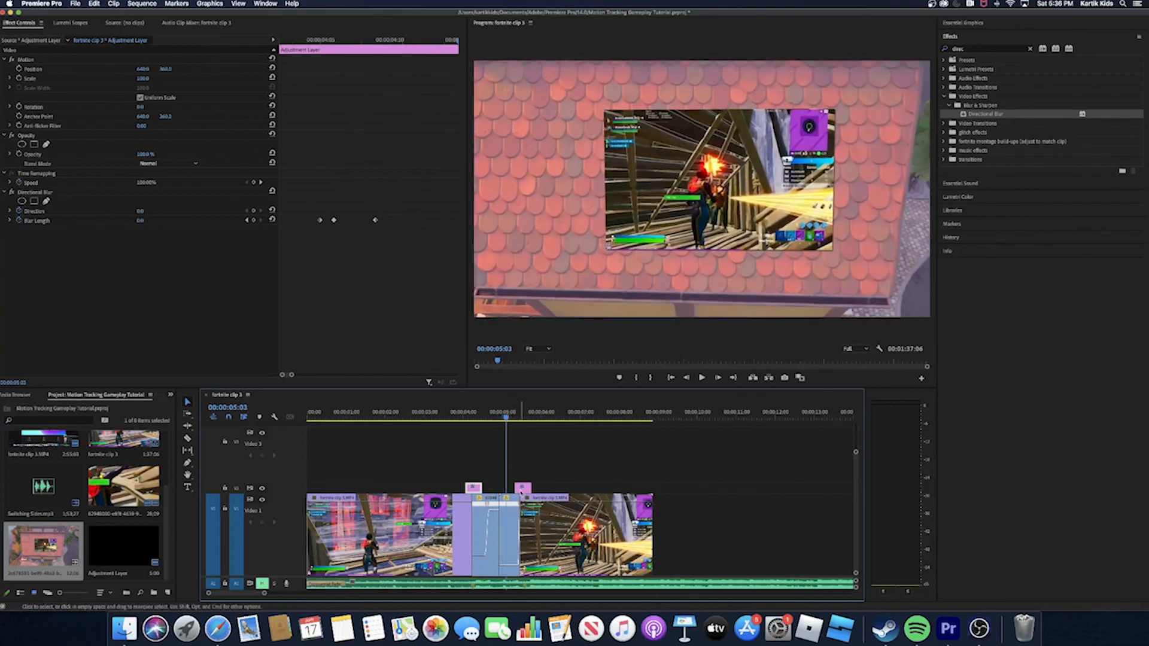
pyautogui.moveTo(503, 425); pyautogui.dragTo(501, 426)
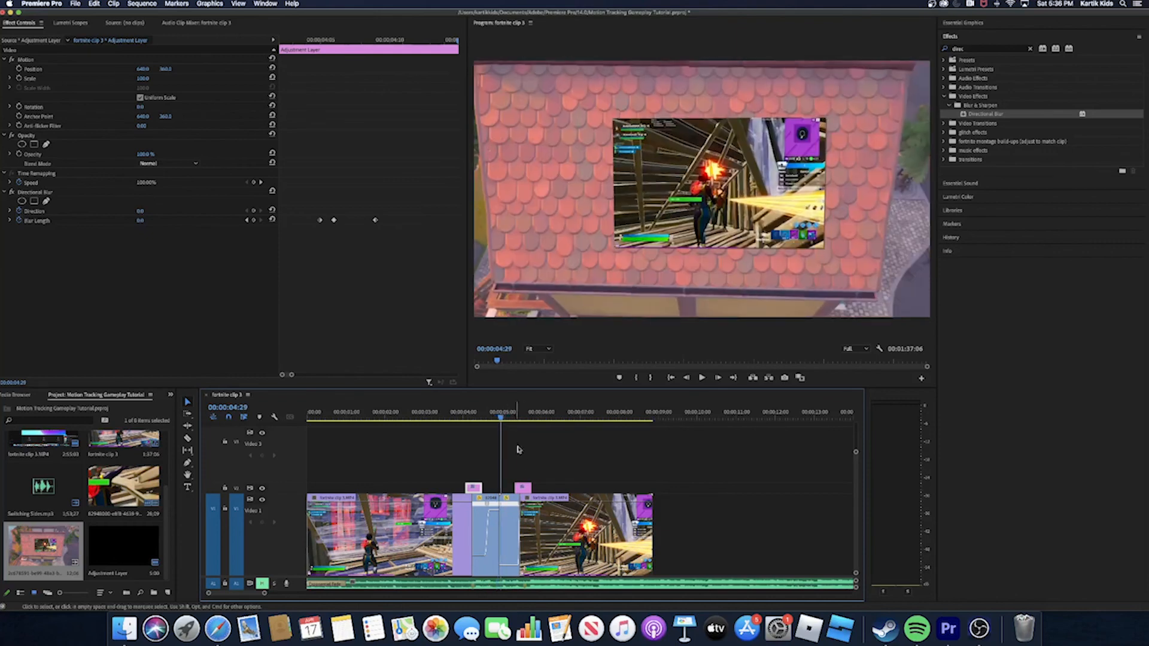
pyautogui.moveTo(522, 488); pyautogui.dragTo(499, 489)
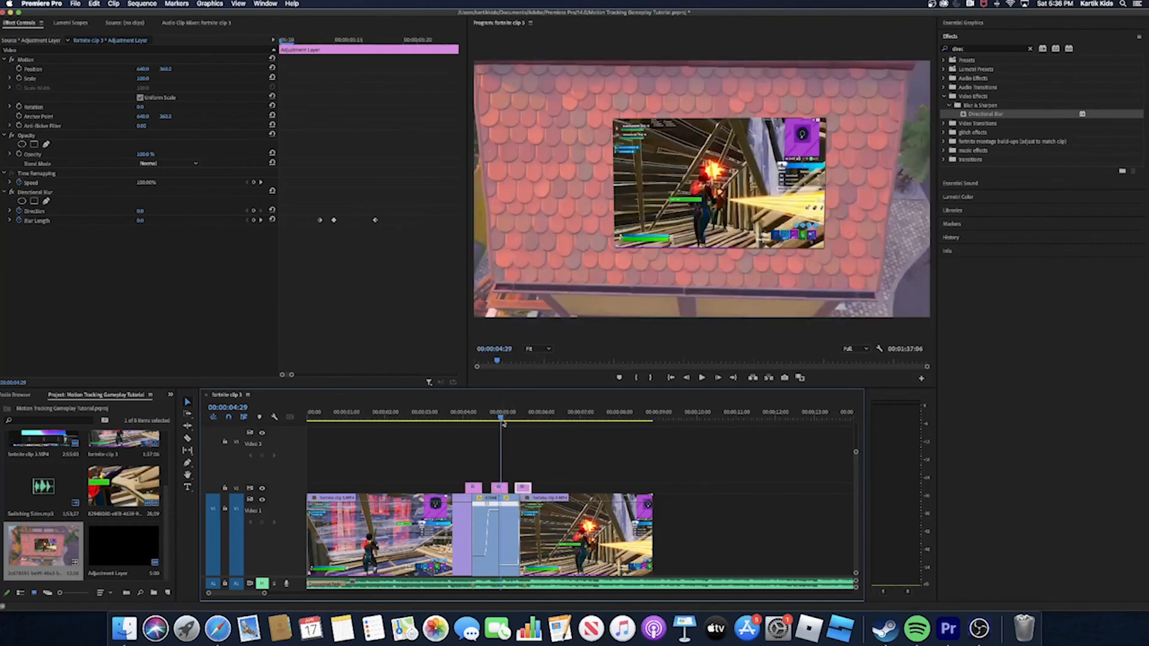
# - Unmute the audio track and play the sequence from about 00:00:03:06 through all three blurred cuts
pyautogui.moveTo(501, 416); pyautogui.dragTo(398, 416)
pyautogui.moveTo(359, 462); pyautogui.dragTo(435, 471)
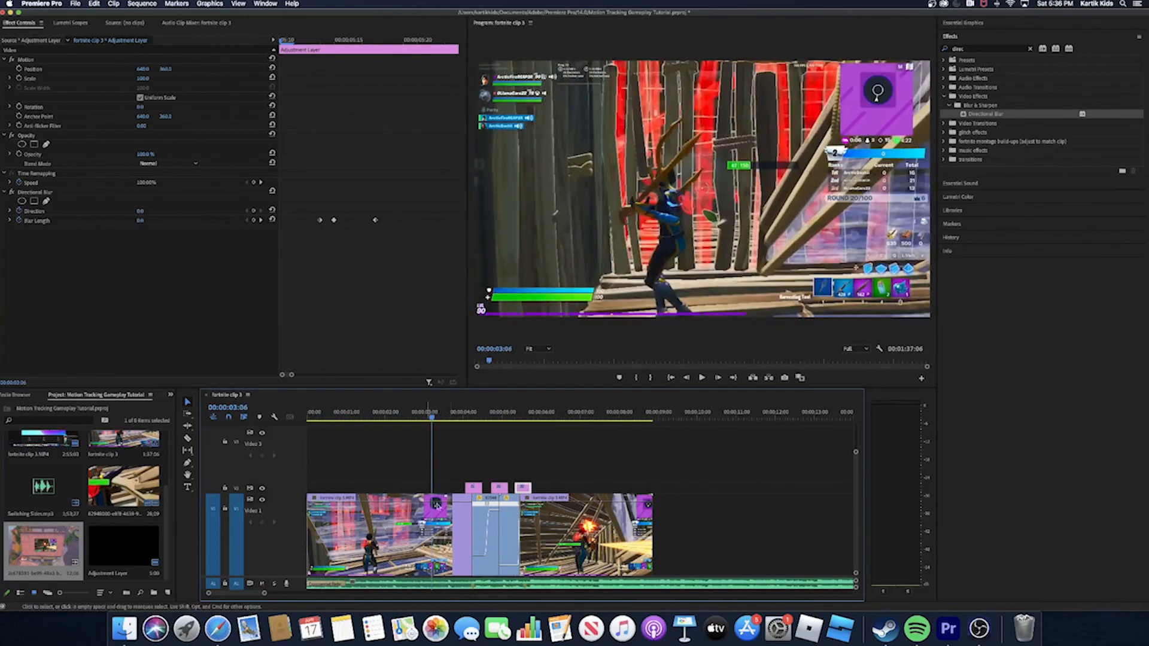
pyautogui.press('space')
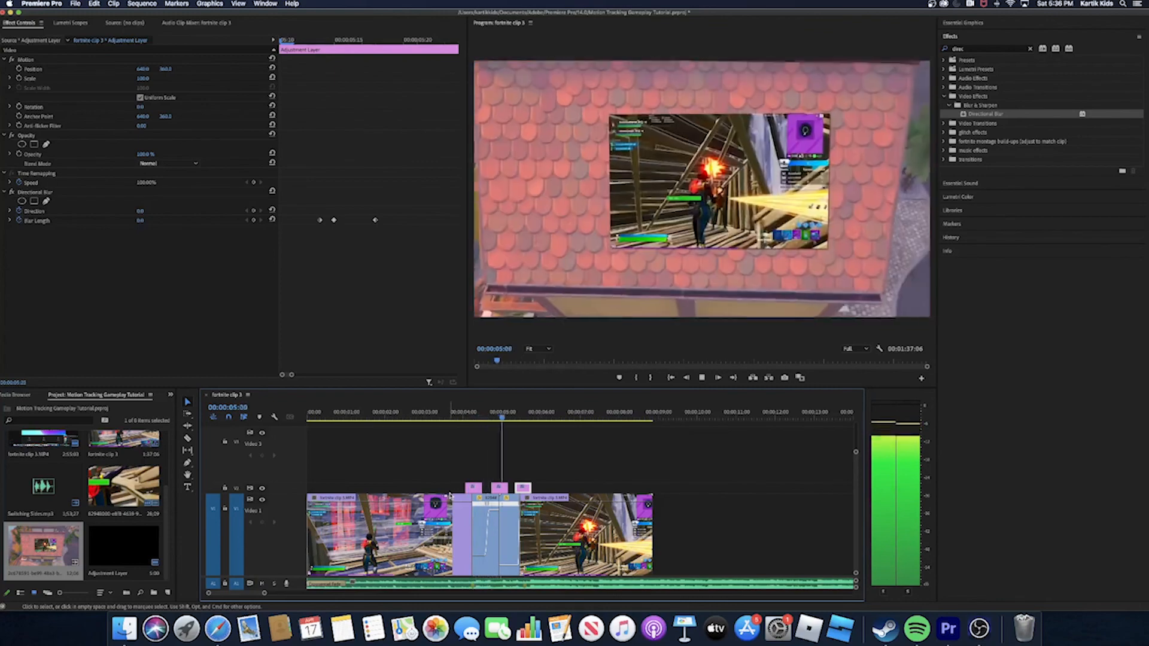
pyautogui.press('space')
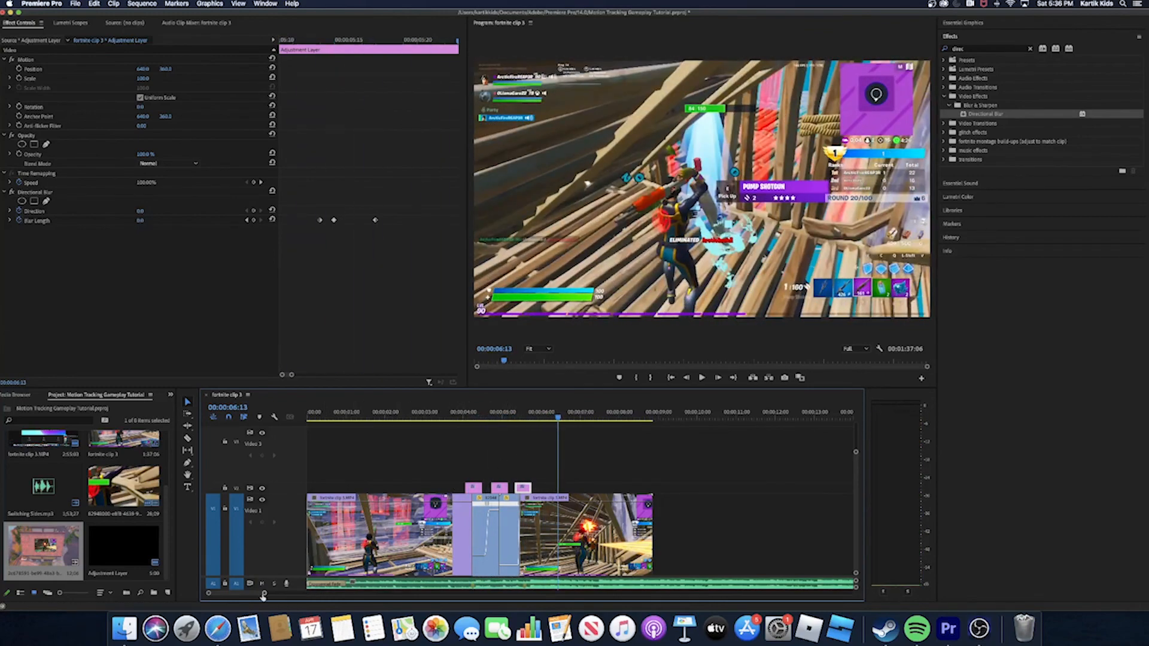
# - Make the second roof clip's closing speed ramp end earlier and mute the audio track
pyautogui.moveTo(264, 593); pyautogui.dragTo(250, 598)
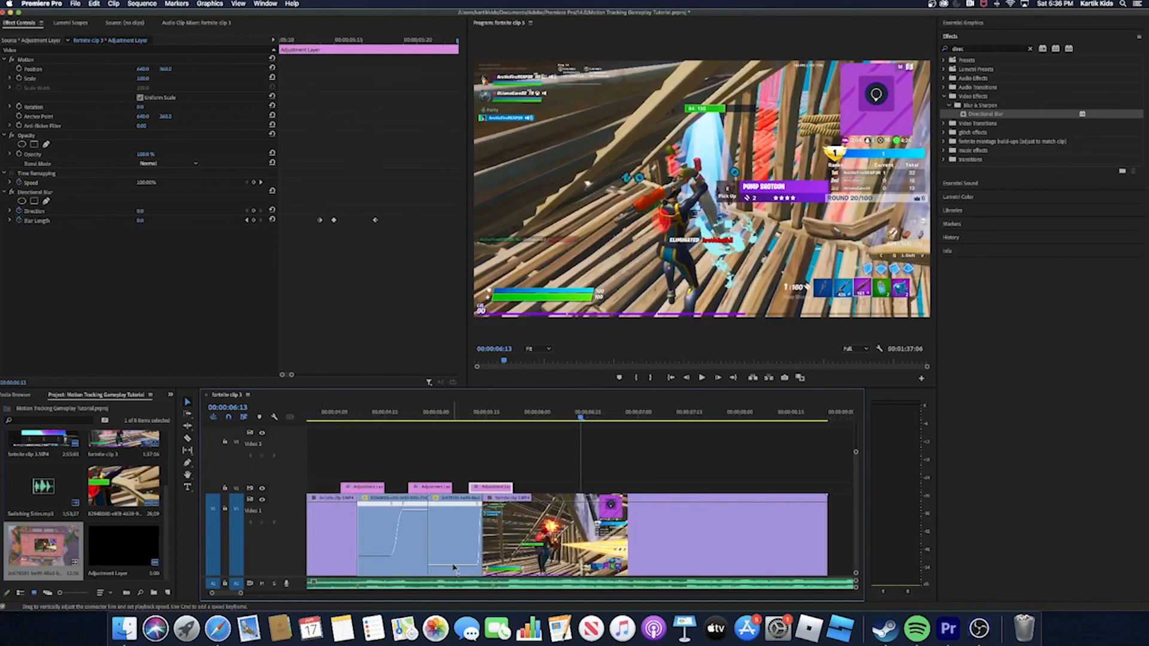
pyautogui.moveTo(481, 511); pyautogui.dragTo(471, 511)
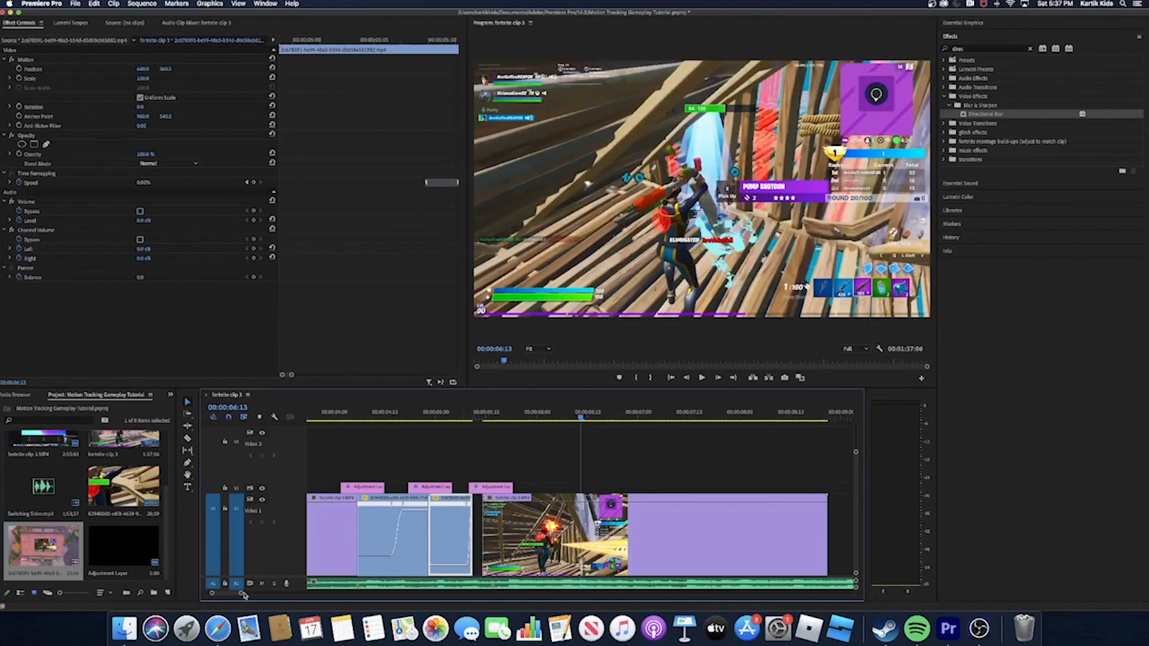
pyautogui.moveTo(240, 593); pyautogui.dragTo(225, 601)
pyautogui.moveTo(582, 417); pyautogui.dragTo(296, 486)
pyautogui.click(262, 584)
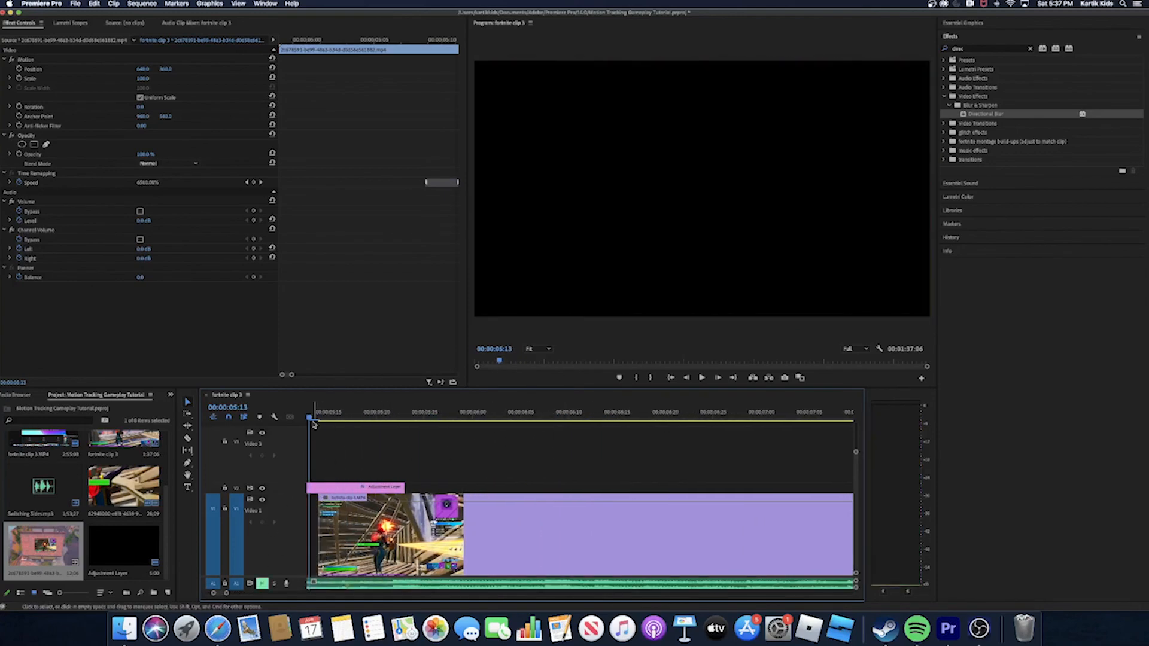
# - Extend the end of the second roof clip on V1 toward the start of the second gameplay clip
pyautogui.moveTo(316, 422); pyautogui.dragTo(293, 426)
pyautogui.moveTo(378, 417); pyautogui.dragTo(365, 419)
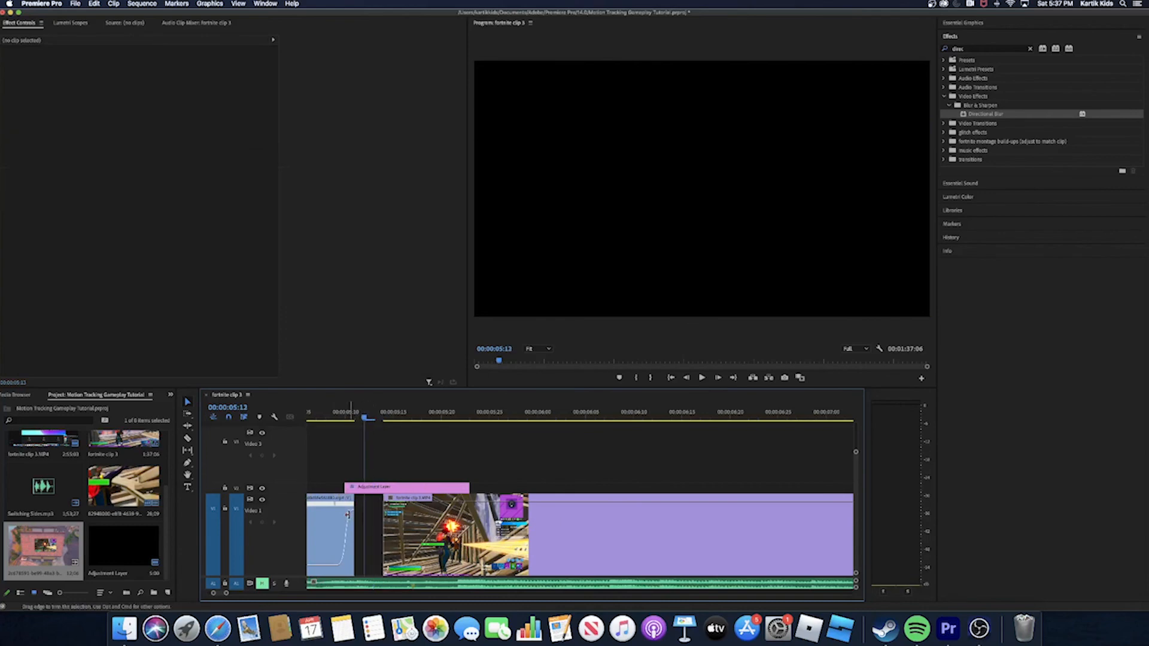
pyautogui.moveTo(353, 544); pyautogui.dragTo(374, 542)
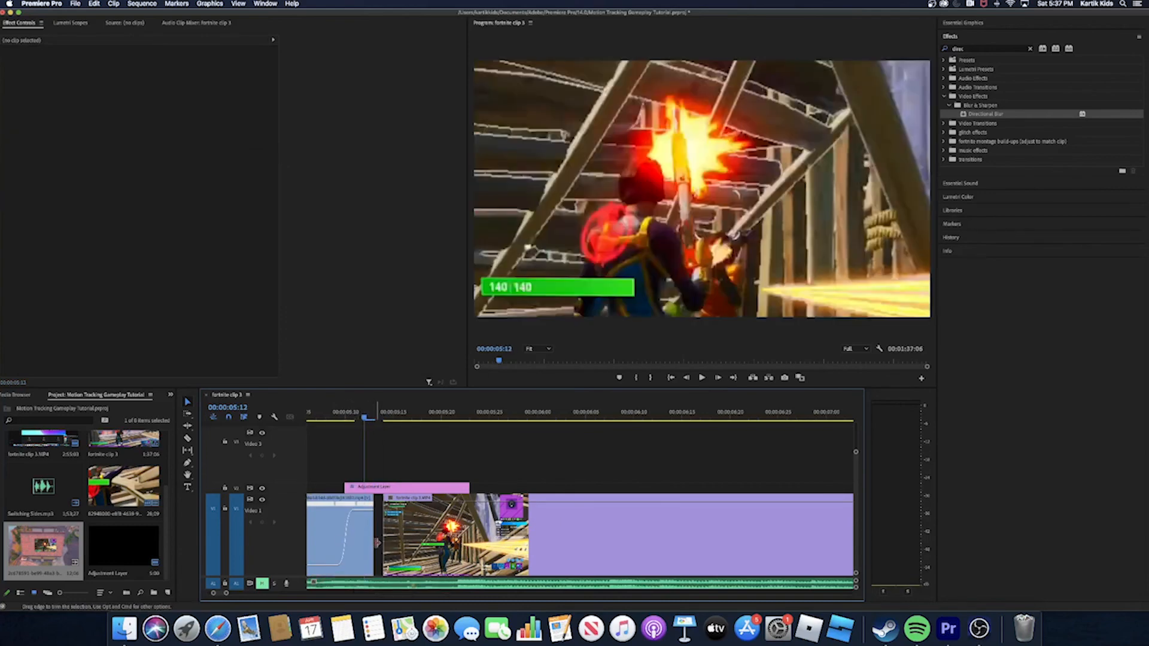
pyautogui.click(362, 513)
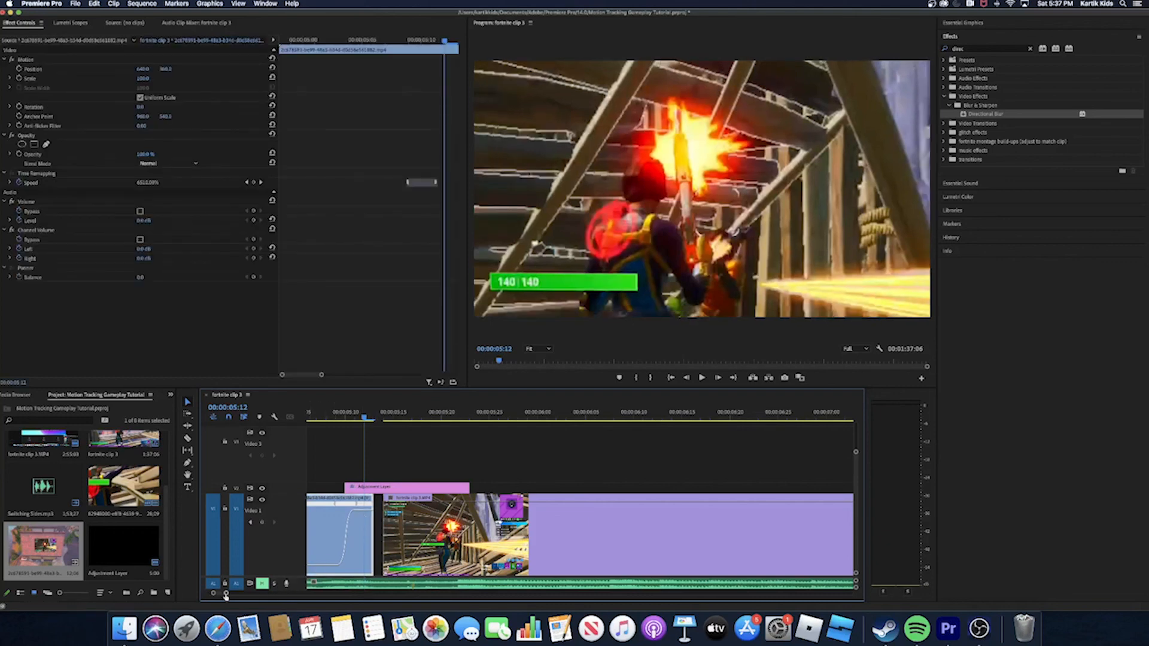
pyautogui.moveTo(225, 595); pyautogui.dragTo(256, 594)
# - Play the roof transitions to check how the second roof clip runs into the second gameplay clip
pyautogui.click(572, 424)
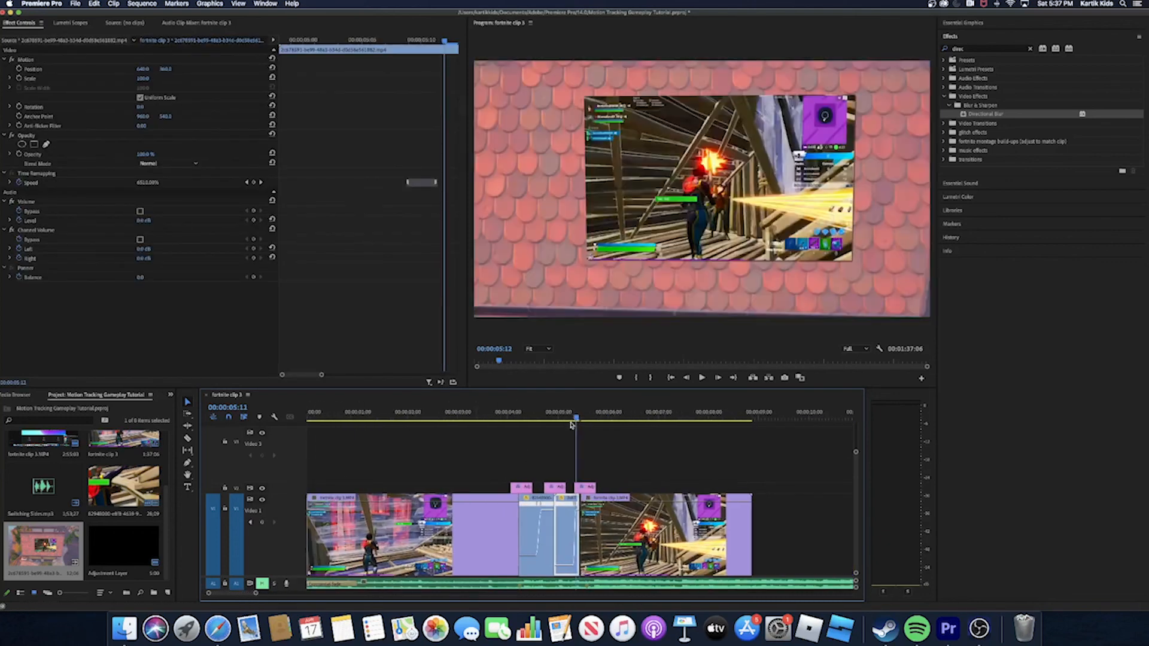
pyautogui.press('space')
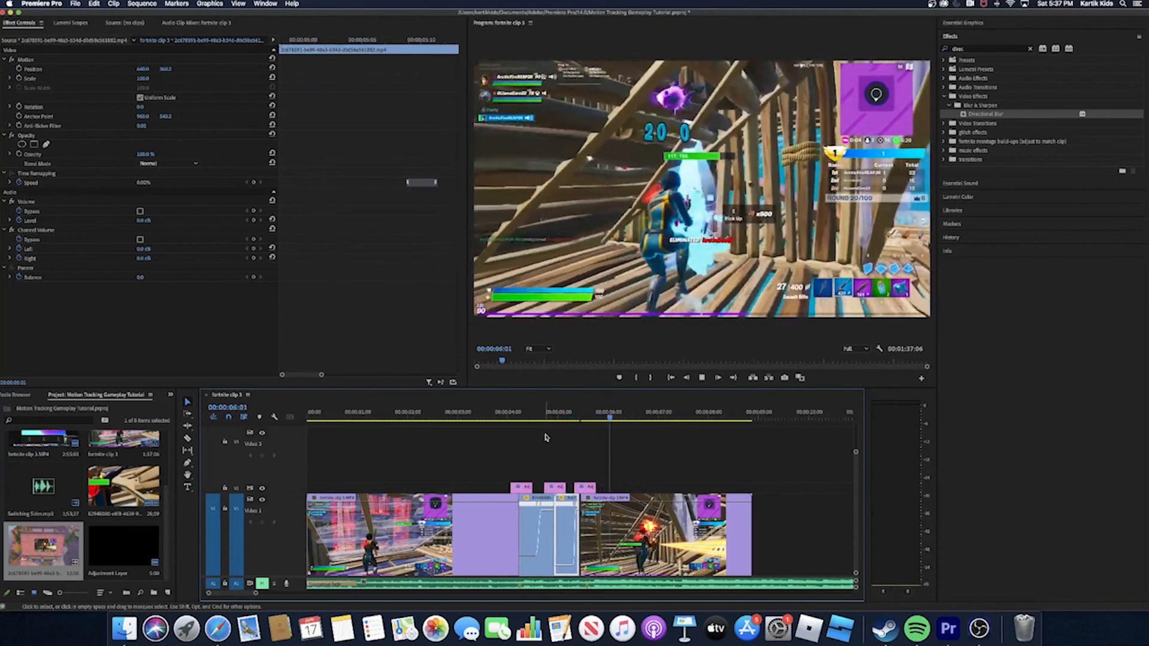
pyautogui.moveTo(615, 421); pyautogui.dragTo(513, 442)
pyautogui.press('space')
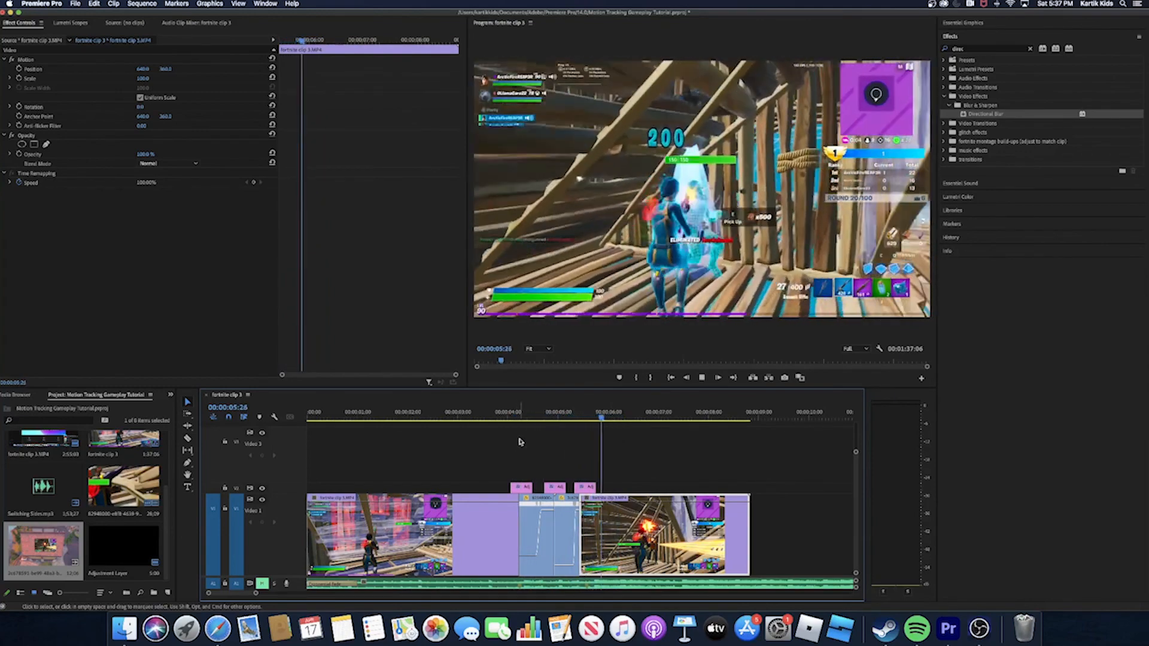
pyautogui.press('space')
# - Play the full transition with sound from about 00:00:03:27 and mute the audio track again
pyautogui.moveTo(622, 419); pyautogui.dragTo(504, 448)
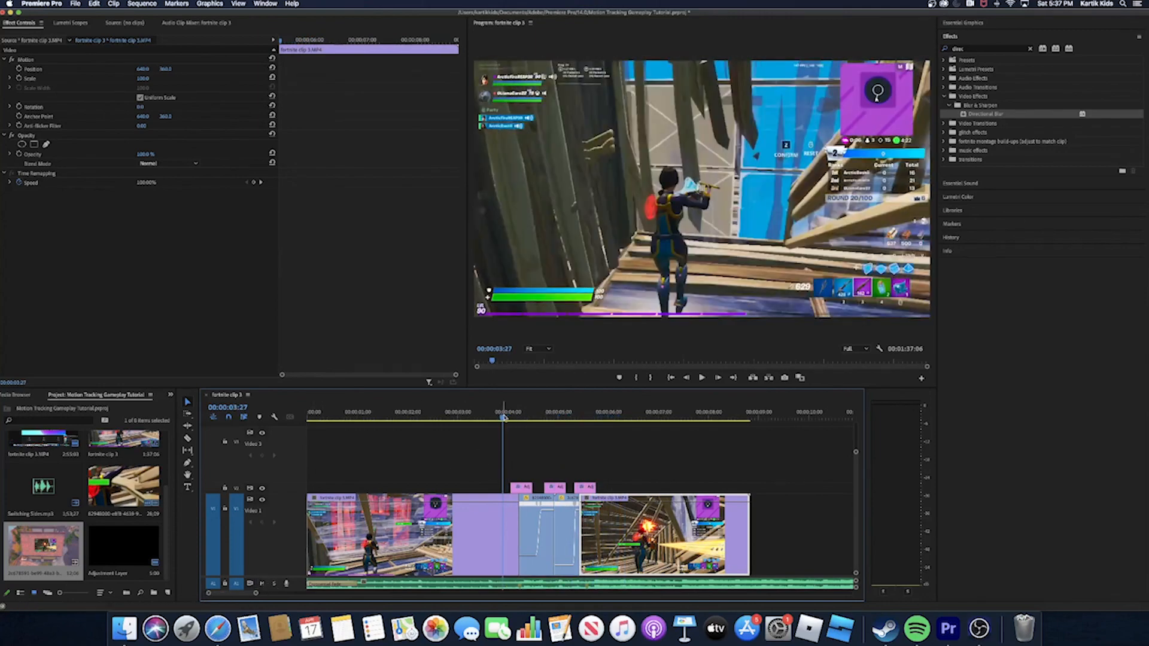
pyautogui.press('space')
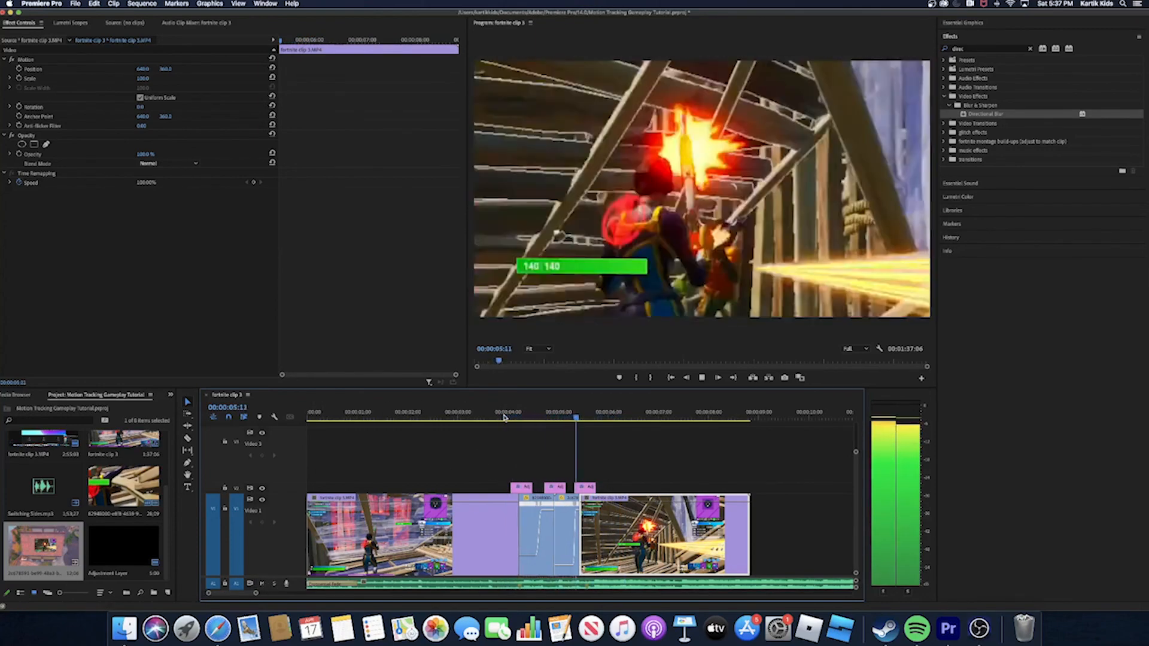
pyautogui.press('space')
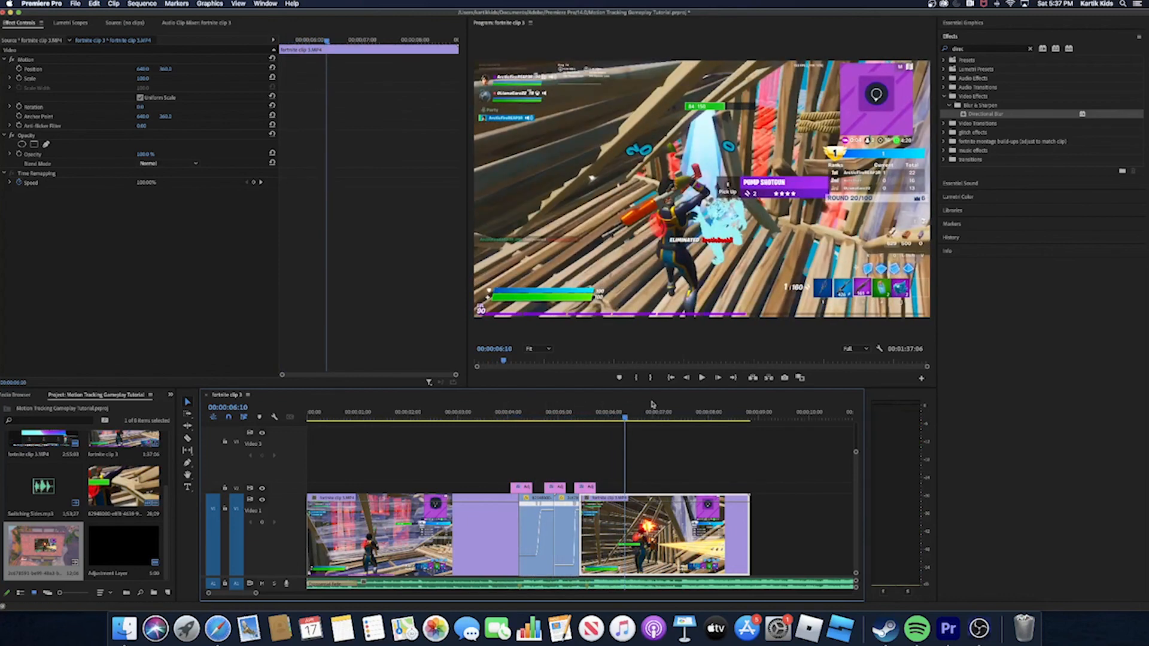
pyautogui.click(263, 584)
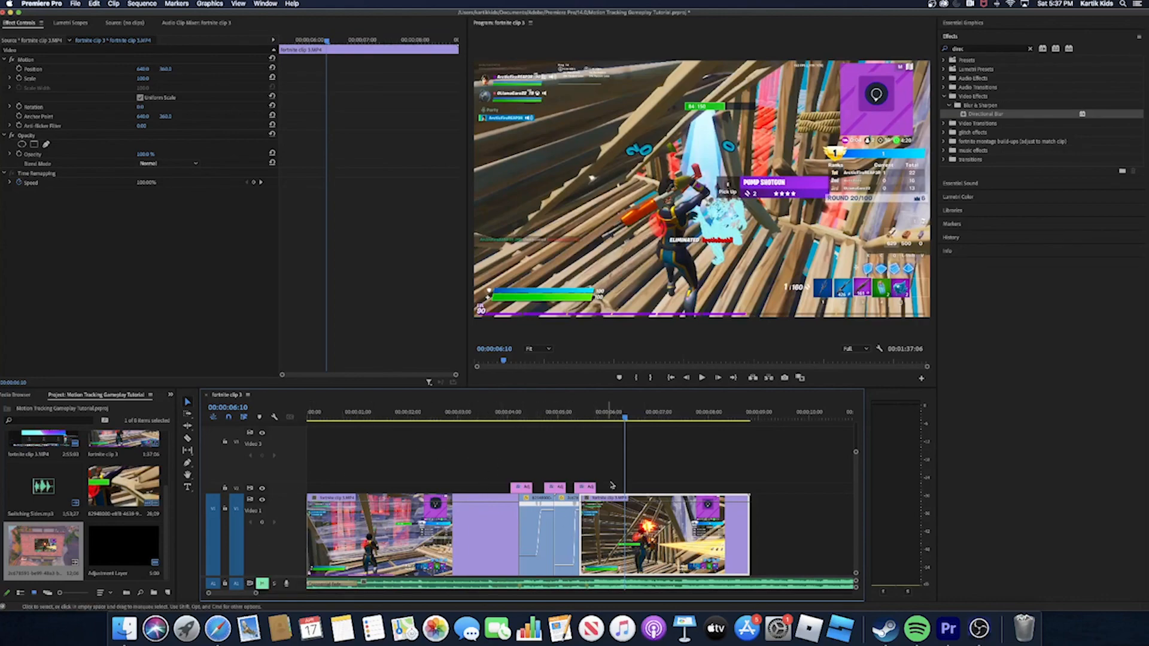
pyautogui.moveTo(624, 417); pyautogui.dragTo(542, 475)
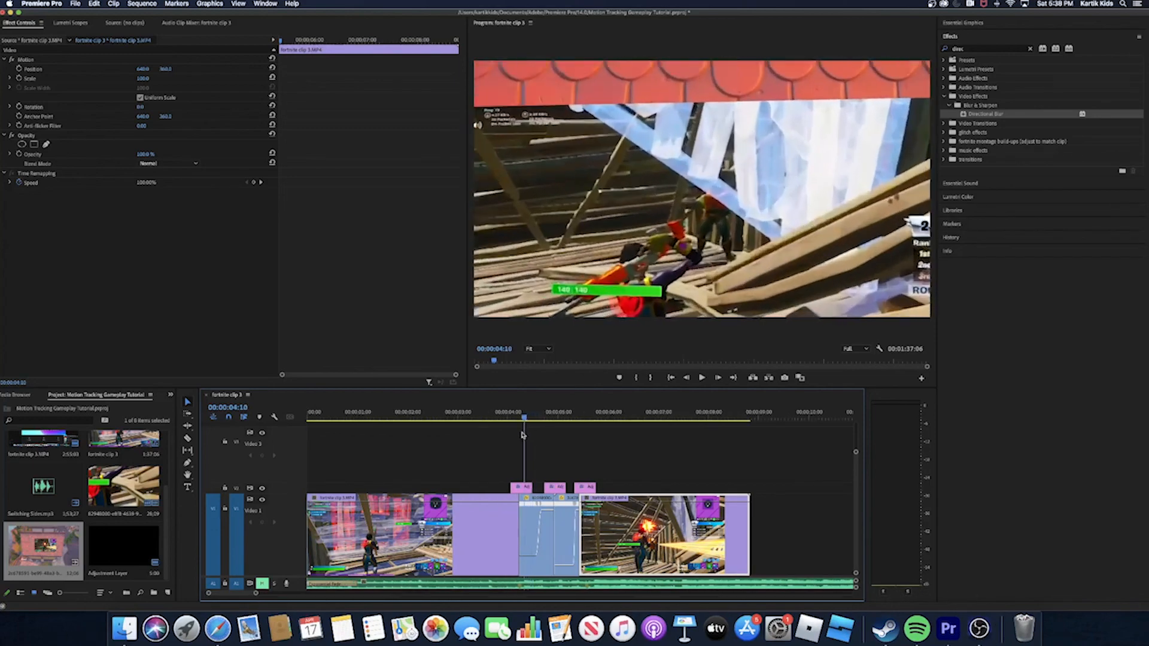
pyautogui.moveTo(525, 439); pyautogui.dragTo(517, 439)
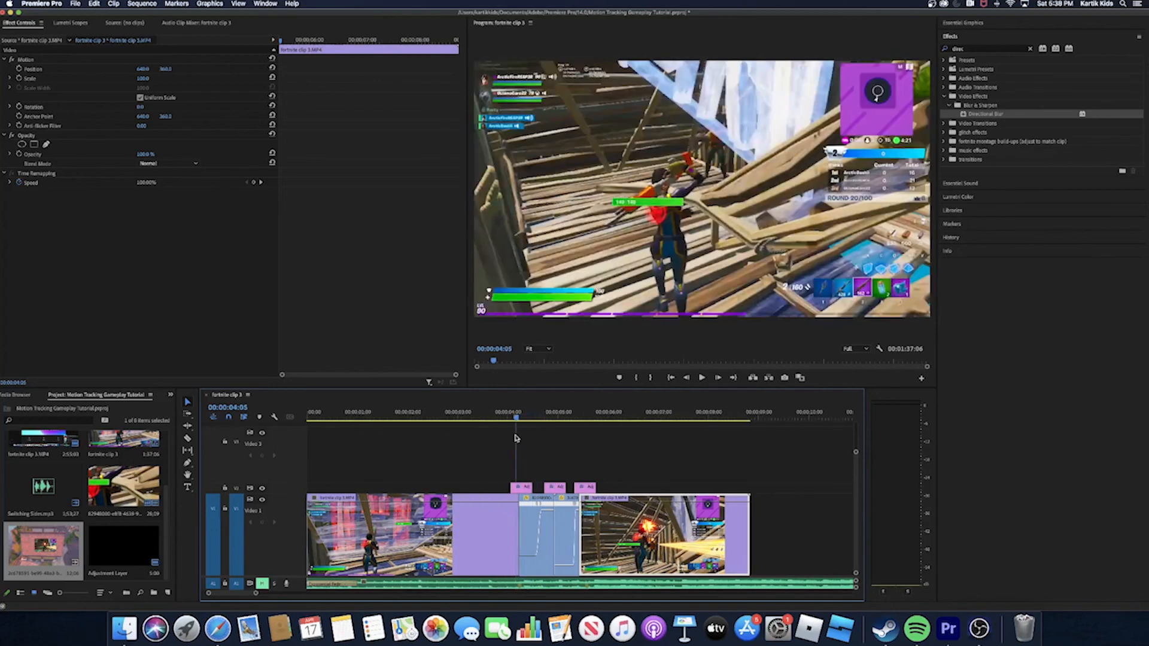
pyautogui.moveTo(515, 439); pyautogui.dragTo(527, 441)
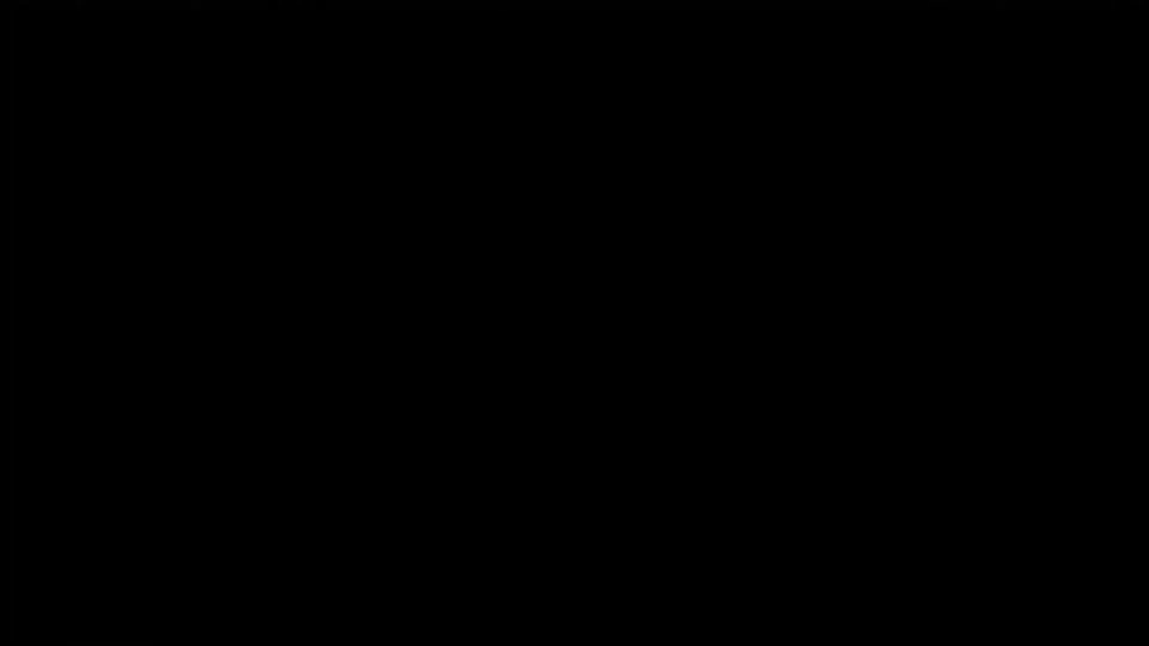